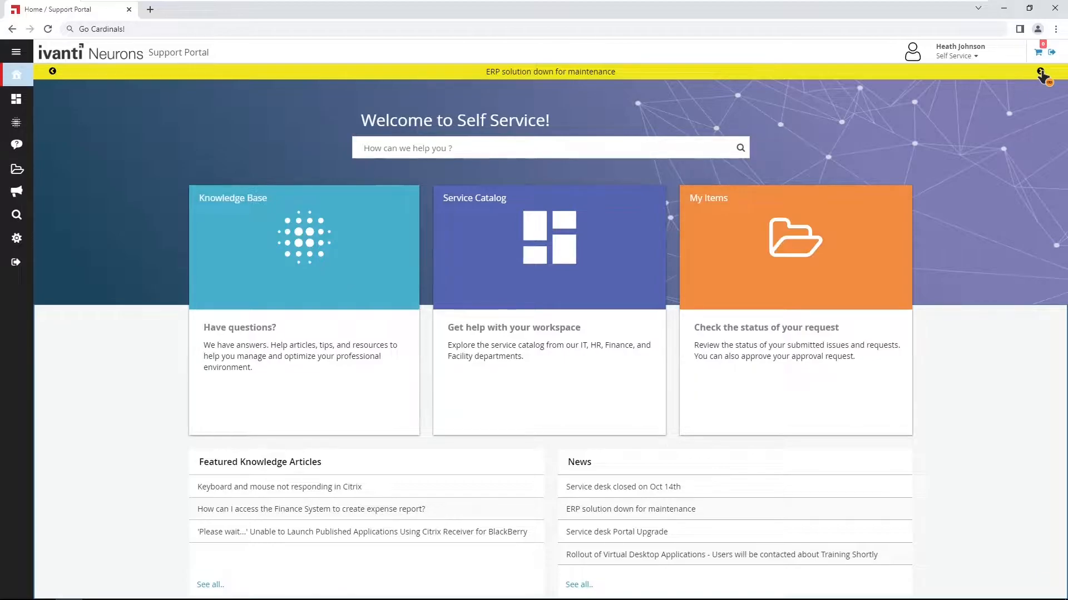
- Move the yellow alert banner forward one message and back again on the self-service home page
{"action": "left_click", "coordinate": [1040, 72]}
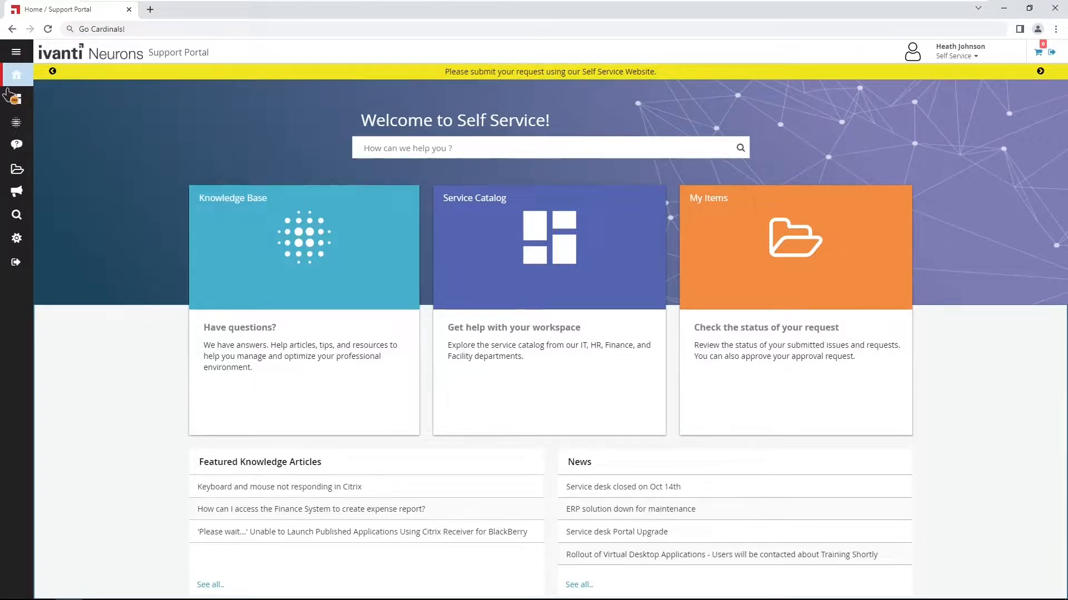
{"action": "left_click", "coordinate": [53, 71]}
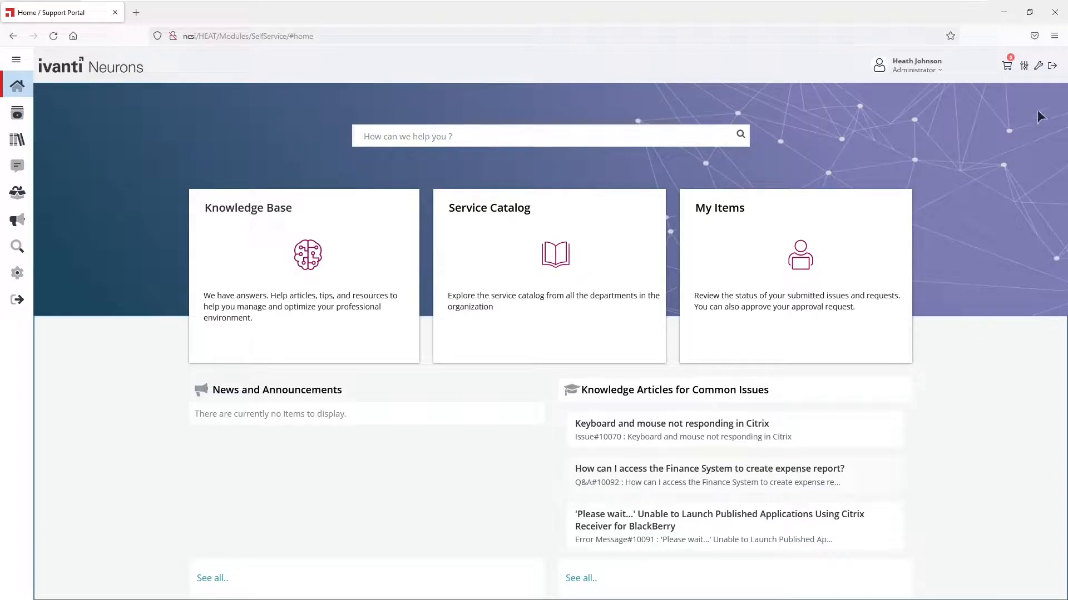
- Put the home page in edit mode, add a Placeholder part above the search bar, and choose Docked Carousel as its widget
{"action": "left_click", "coordinate": [1023, 66]}
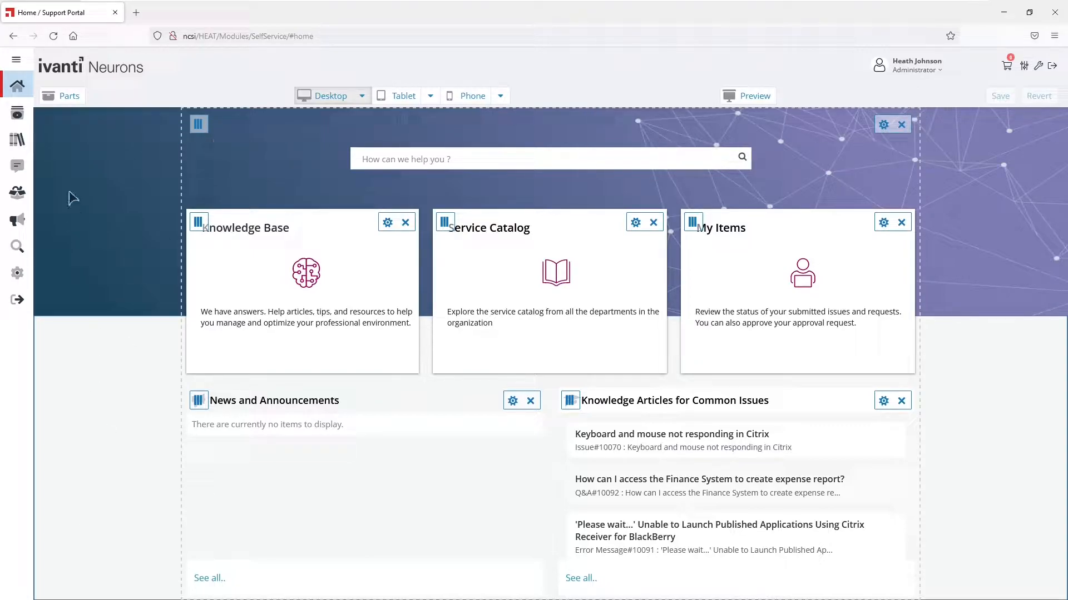
{"action": "left_click", "coordinate": [66, 96]}
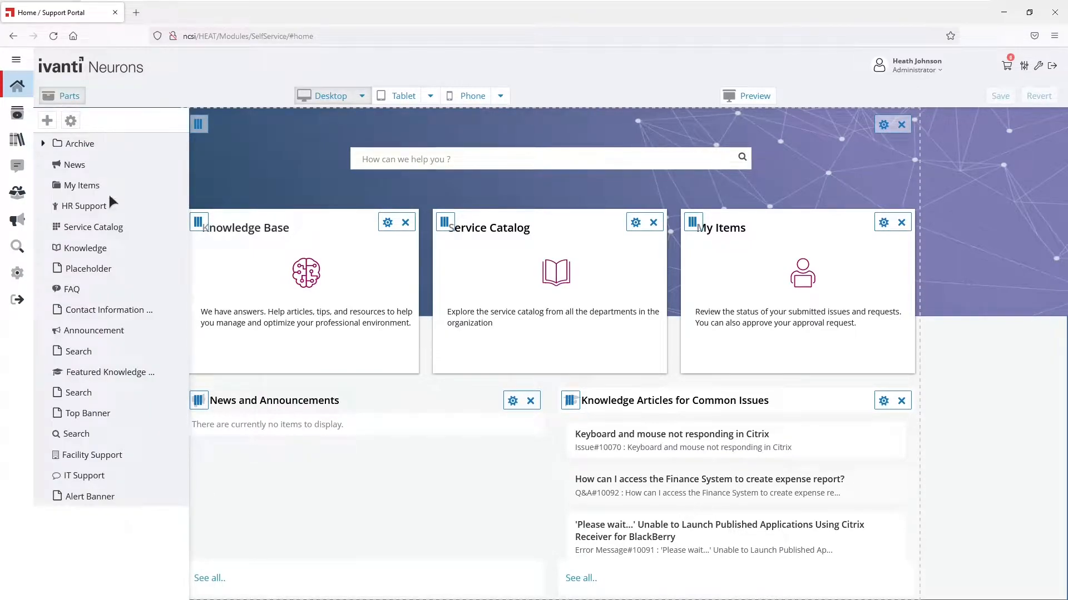
{"action": "left_click_drag", "start_coordinate": [89, 269], "coordinate": [552, 121]}
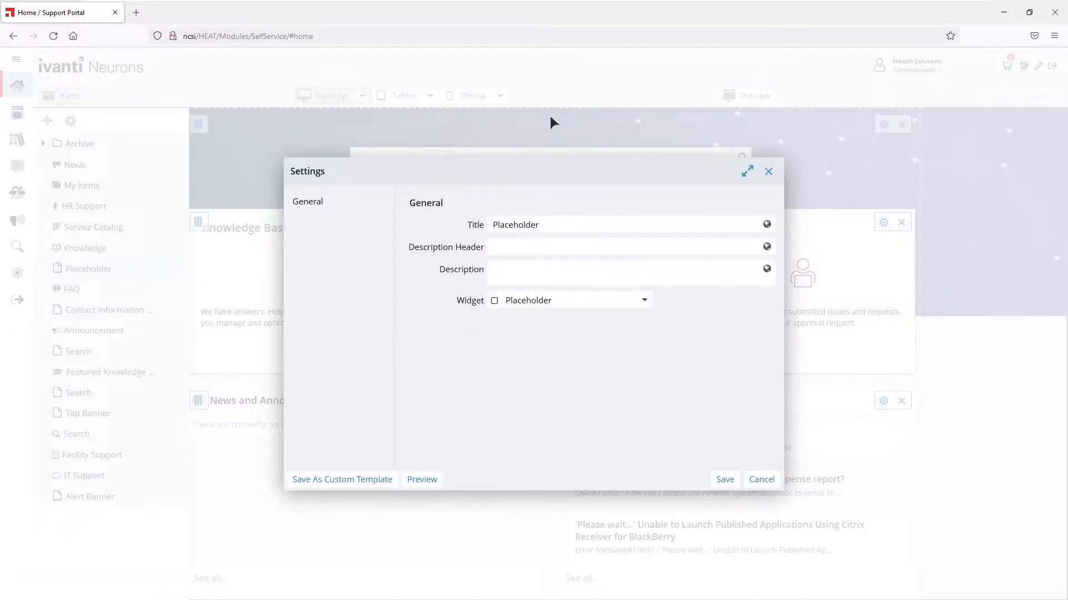
{"action": "left_click", "coordinate": [645, 301]}
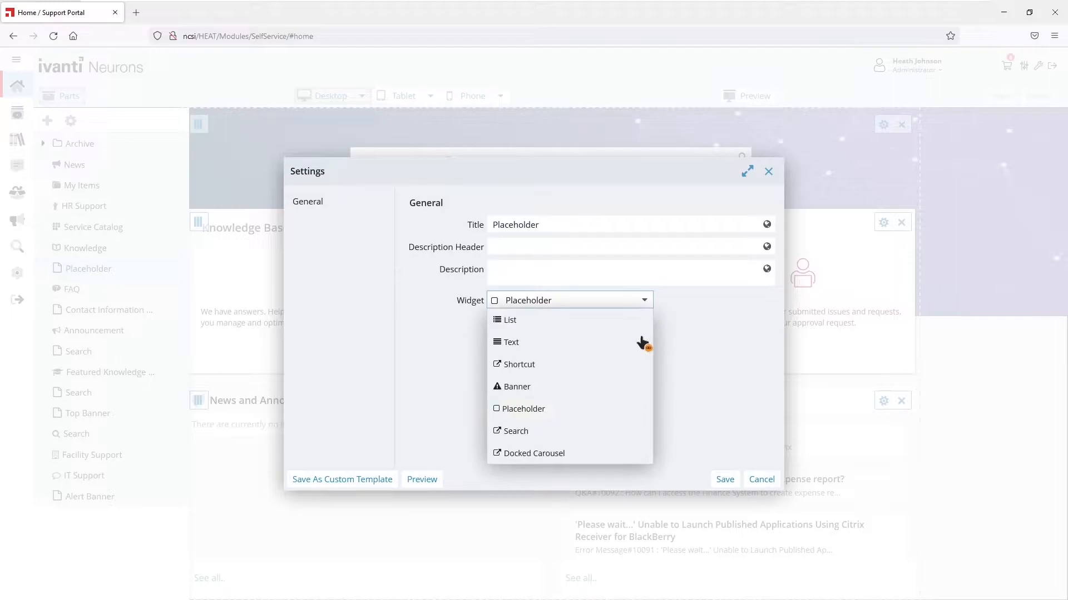
{"action": "left_click", "coordinate": [548, 454]}
- Set the docked carousel's empty text to "No Urgent Announcements"
{"action": "left_click_drag", "start_coordinate": [779, 274], "coordinate": [775, 379]}
{"action": "left_click", "coordinate": [512, 365]}
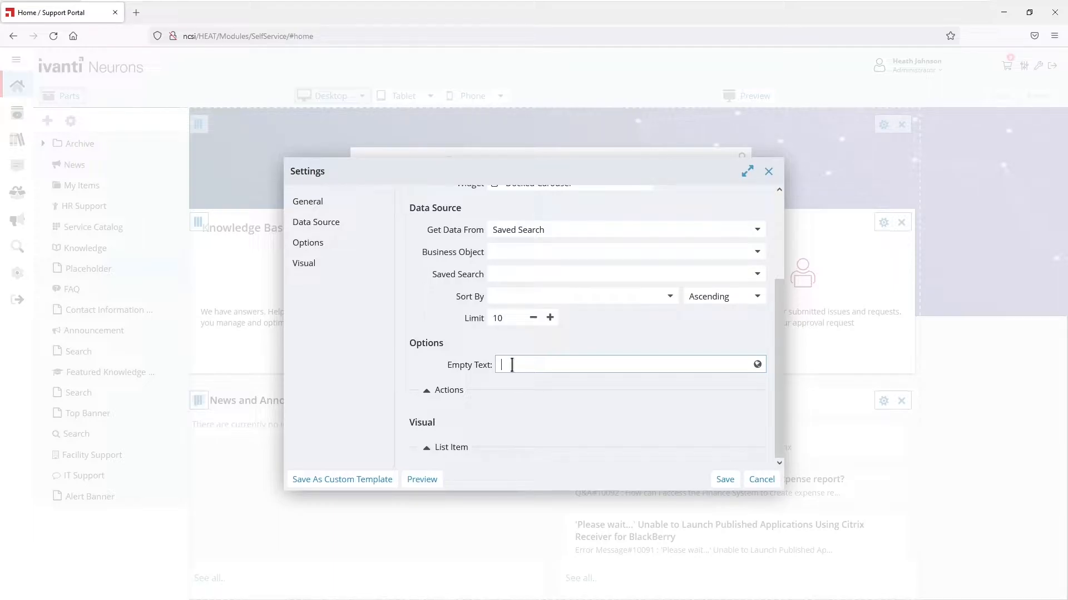
{"action": "type", "text": "No Urgent Annouceme"}
{"action": "key", "text": "BackSpace"}
{"action": "key", "text": "BackSpace"}
{"action": "key", "text": "BackSpace"}
{"action": "key", "text": "BackSpace"}
{"action": "type", "text": "ncem"}
{"action": "key", "text": "BackSpace"}
{"action": "key", "text": "BackSpace"}
{"action": "type", "text": "m"}
{"action": "key", "text": "BackSpace"}
{"action": "type", "text": "ements"}
{"action": "scroll", "coordinate": [614, 341], "scroll_direction": "up", "scroll_amount": 2}
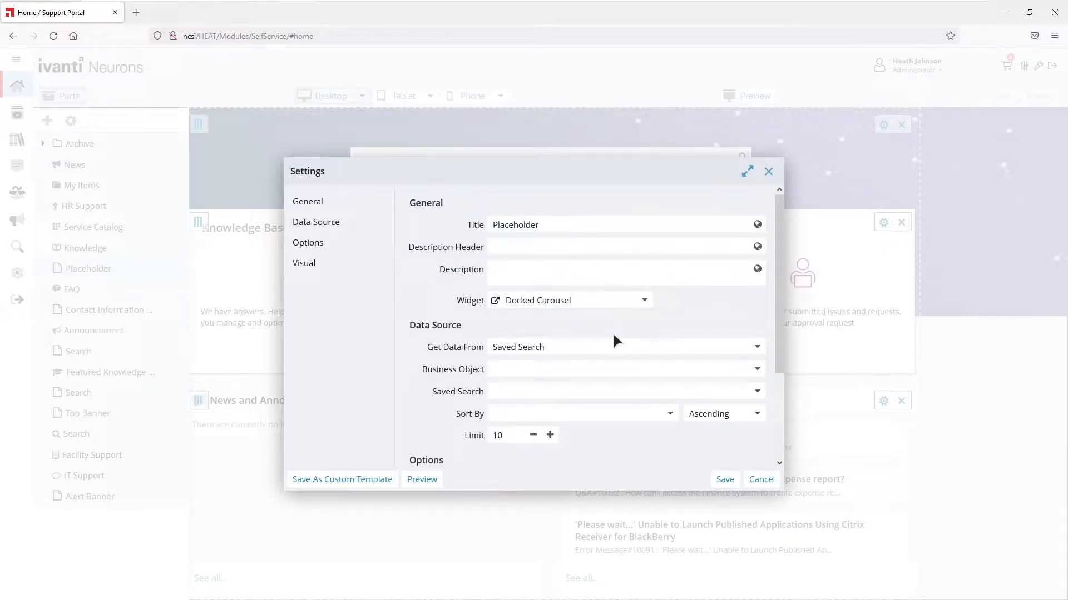
- Review the docked carousel's settings and change the part's widget to Banner
{"action": "left_click_drag", "start_coordinate": [777, 308], "coordinate": [777, 429]}
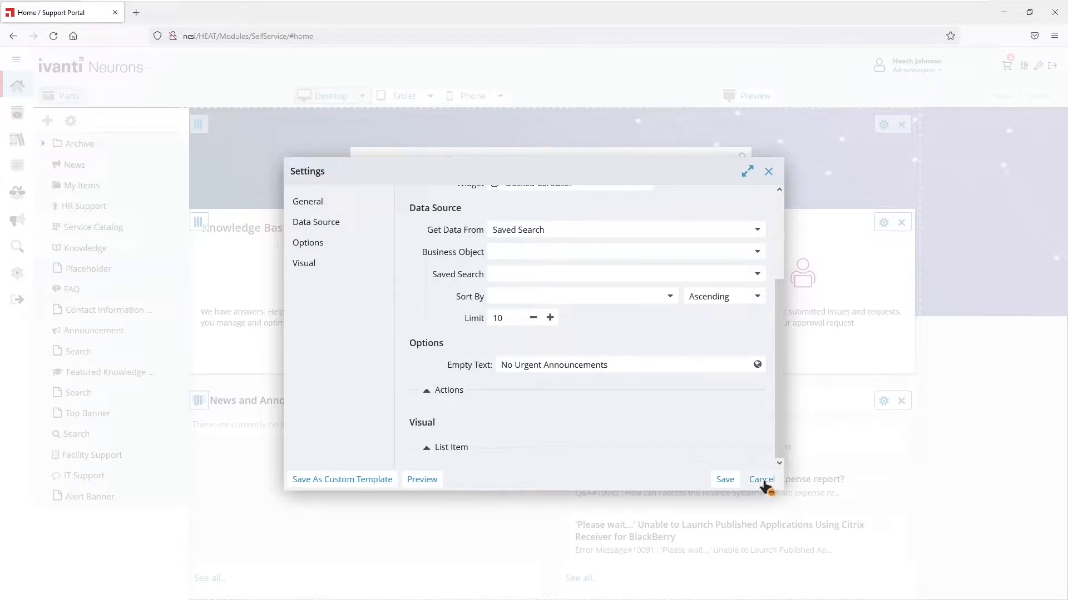
{"action": "scroll", "coordinate": [663, 311], "scroll_direction": "up", "scroll_amount": 3}
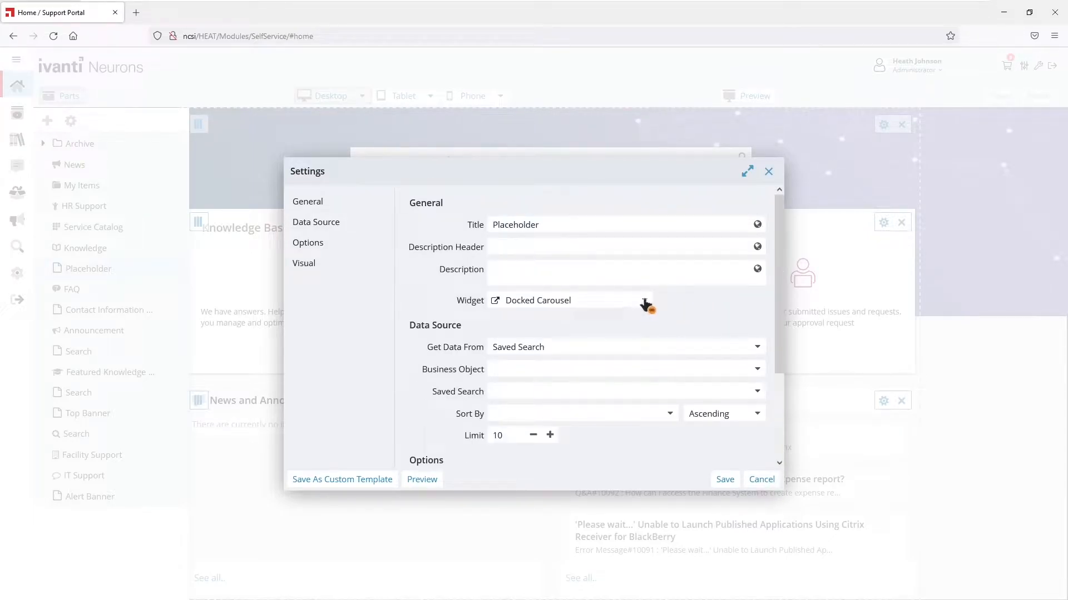
{"action": "left_click", "coordinate": [643, 301]}
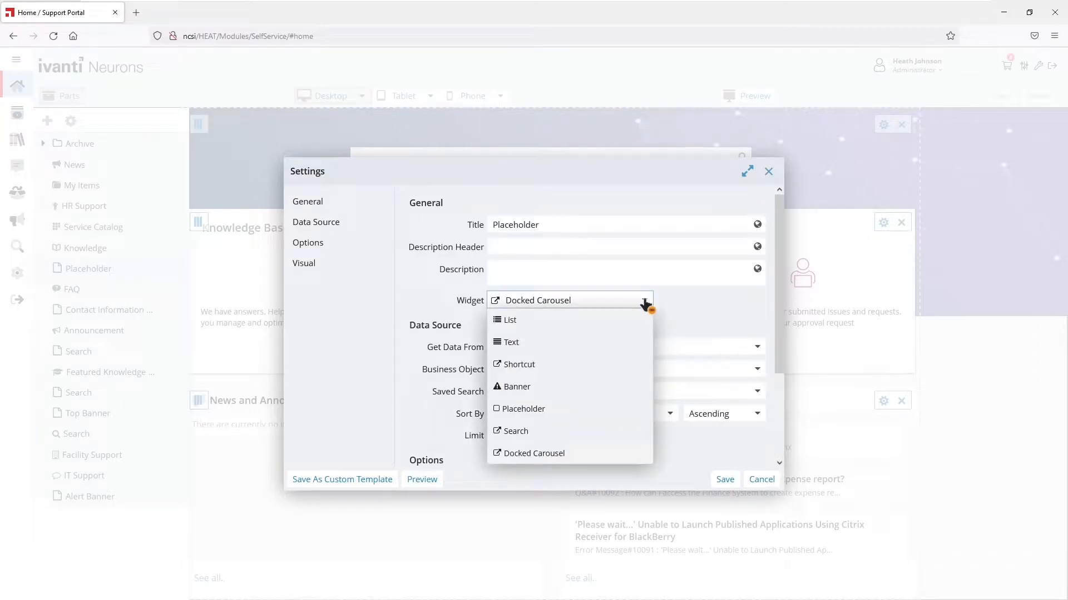
{"action": "left_click", "coordinate": [513, 389]}
- Set the banner's update interval to 3 seconds
{"action": "scroll", "coordinate": [712, 341], "scroll_direction": "down", "scroll_amount": 4}
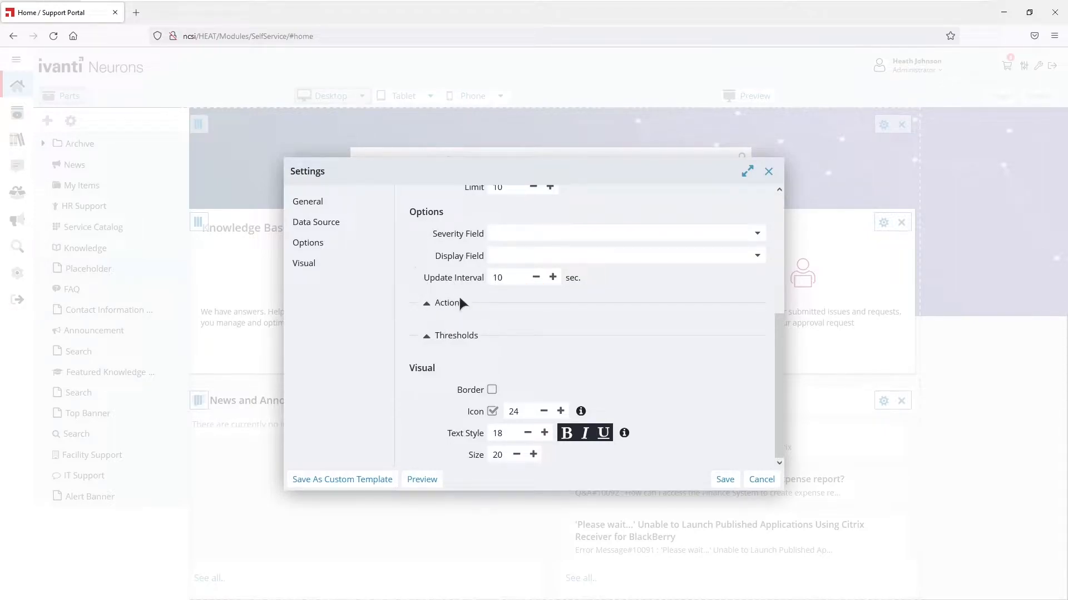
{"action": "left_click", "coordinate": [536, 278]}
{"action": "left_click", "coordinate": [535, 277]}
{"action": "left_click", "coordinate": [535, 277]}
- Look over the available widgets and the banner's options, then cancel the new part's settings
{"action": "scroll", "coordinate": [649, 292], "scroll_direction": "up", "scroll_amount": 4}
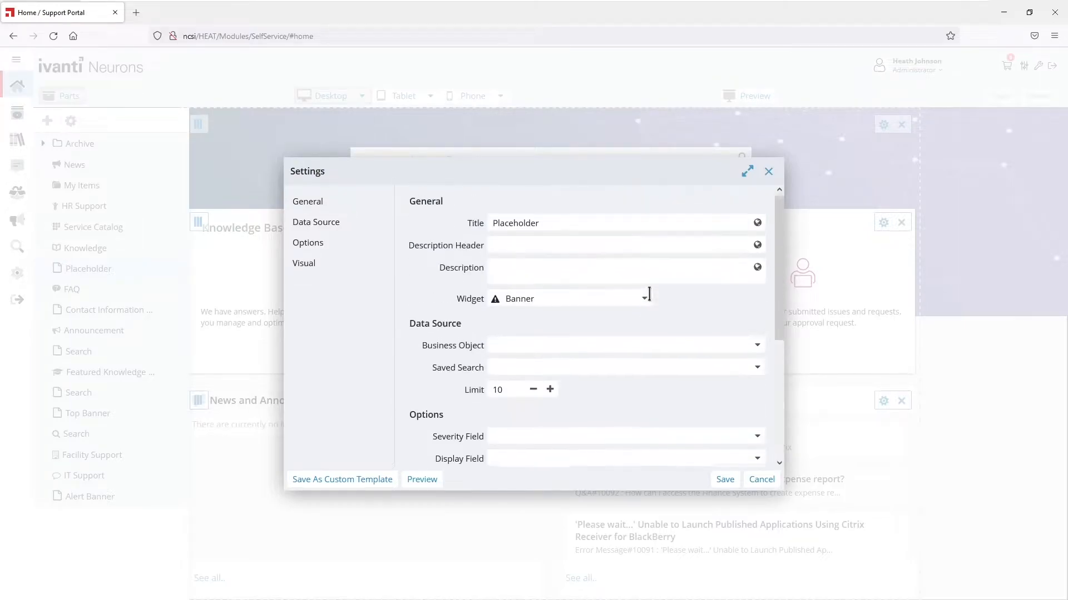
{"action": "left_click", "coordinate": [549, 301]}
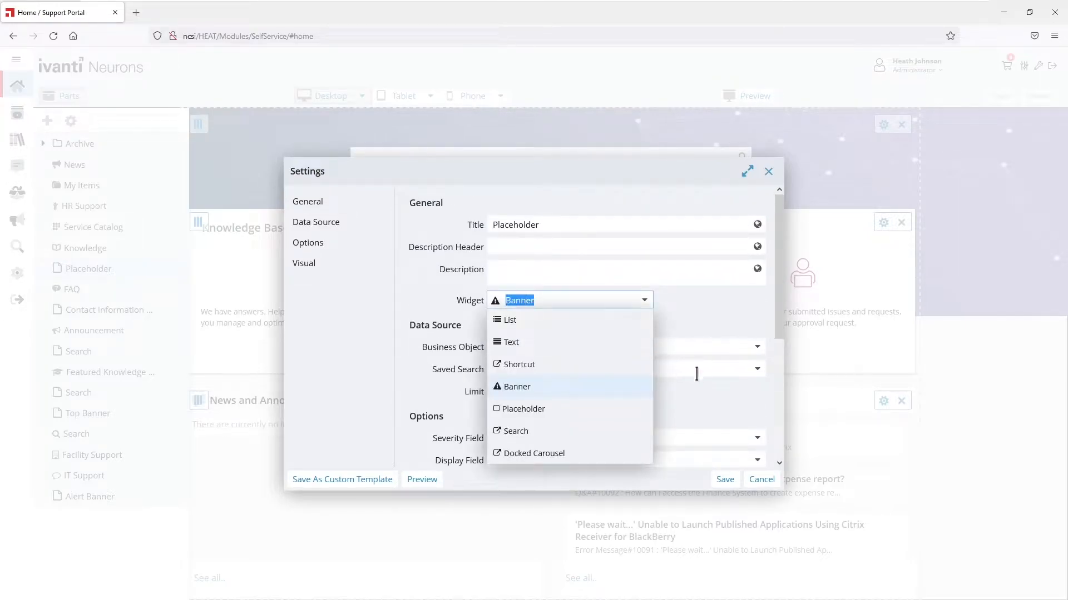
{"action": "scroll", "coordinate": [695, 397], "scroll_direction": "down", "scroll_amount": 3}
{"action": "scroll", "coordinate": [697, 400], "scroll_direction": "down", "scroll_amount": 1}
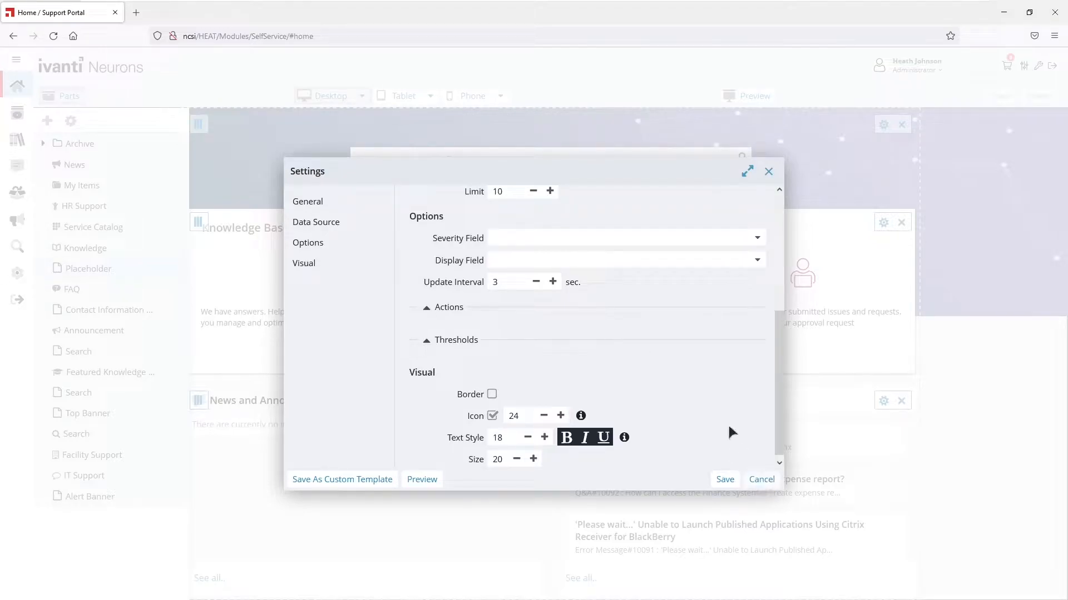
{"action": "left_click", "coordinate": [760, 481]}
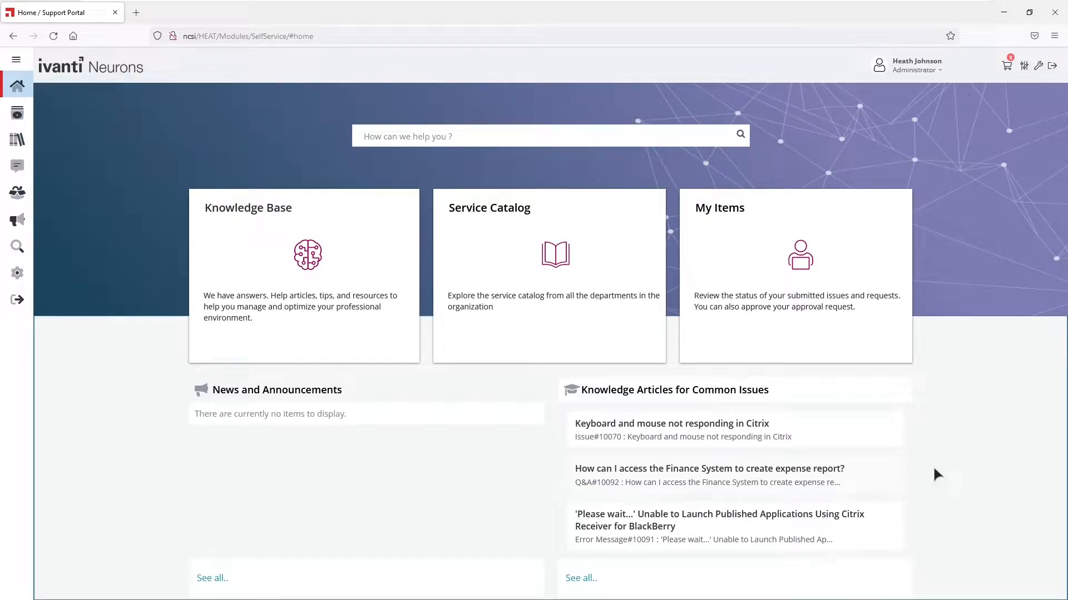
- Switch to the Ivanti Service Manager configuration and open the values of the AlertSeverity pick list
{"action": "key", "text": "alt+Tab"}
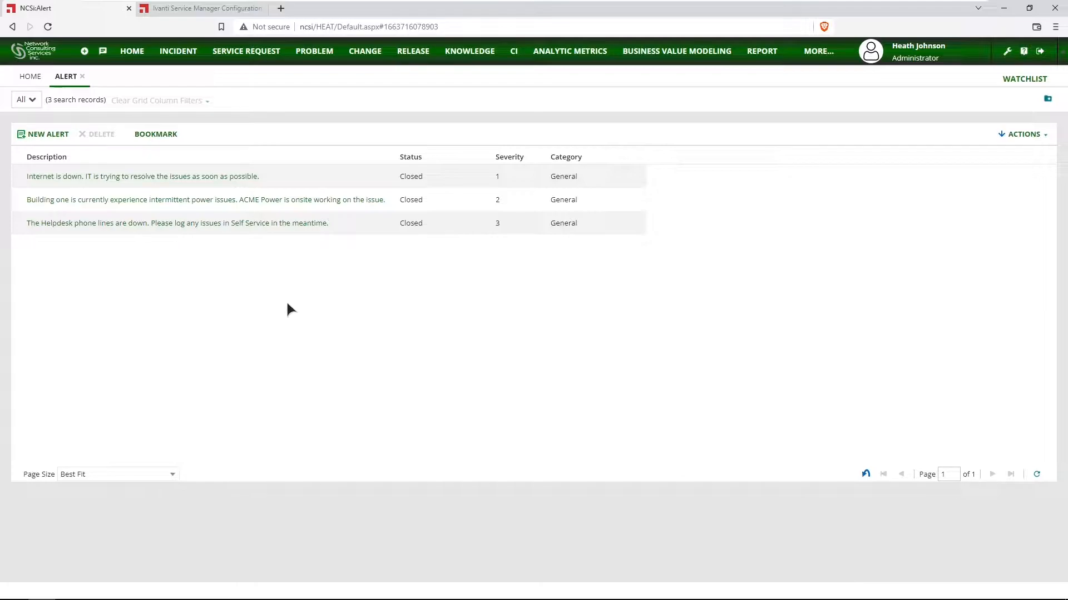
{"action": "left_click", "coordinate": [198, 9]}
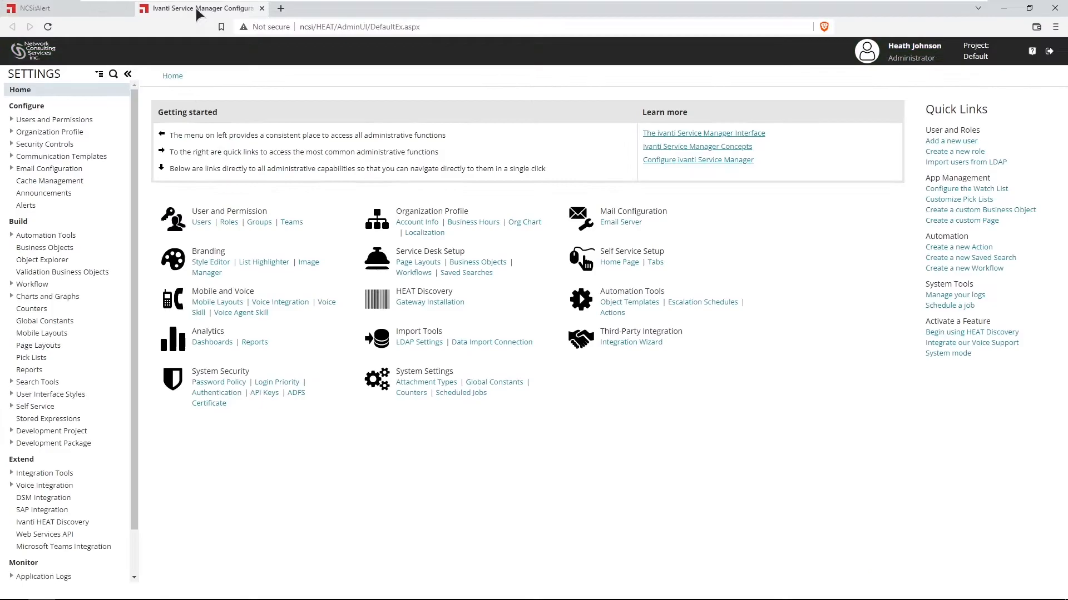
{"action": "left_click", "coordinate": [54, 358]}
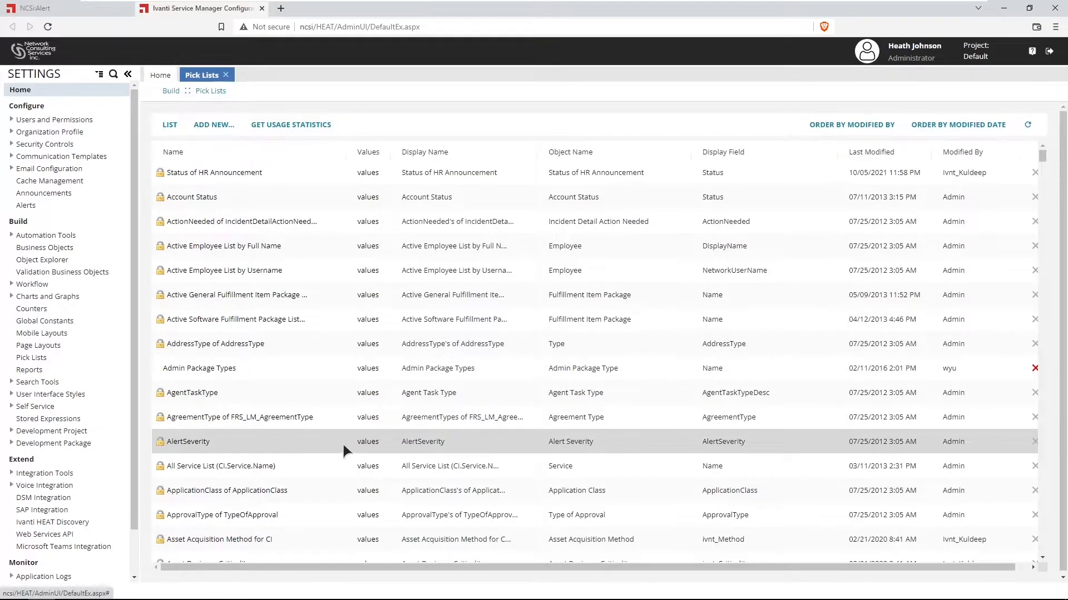
{"action": "left_click", "coordinate": [367, 443]}
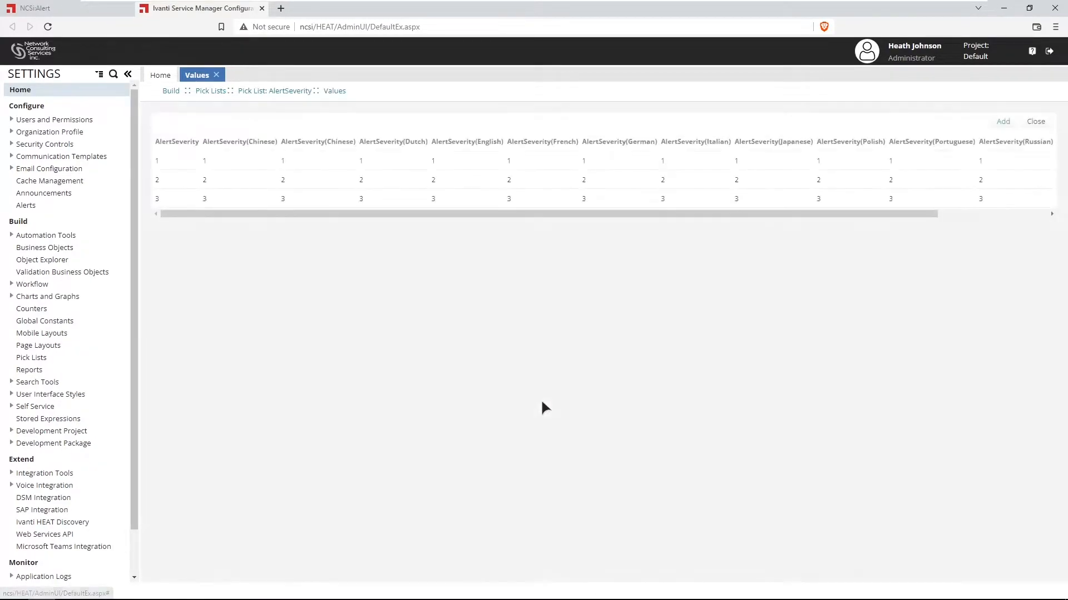
- Add a new alert severity value named None and save it
{"action": "left_click", "coordinate": [1003, 123]}
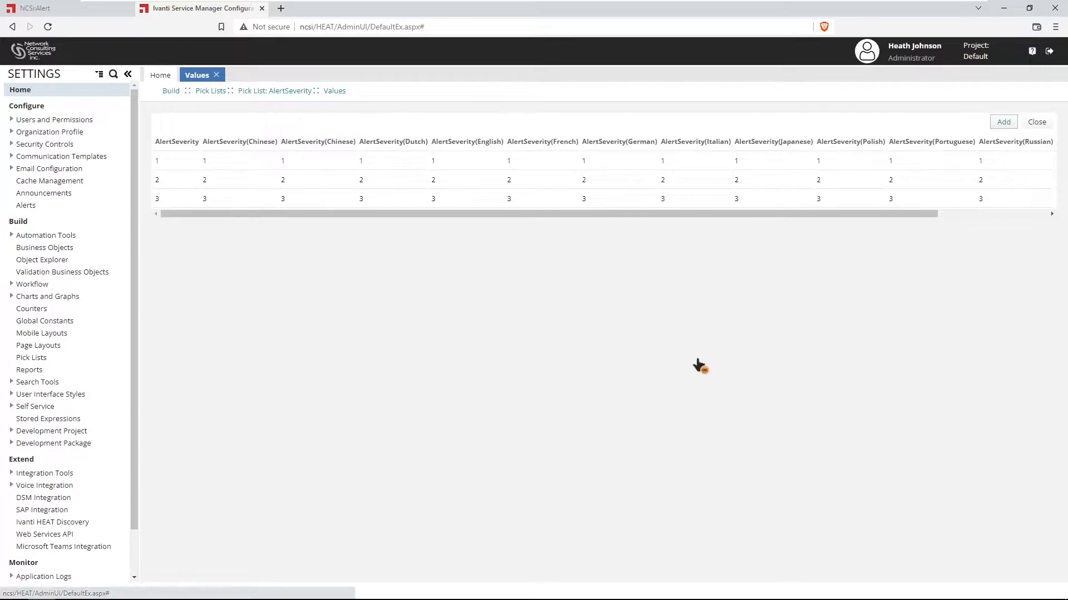
{"action": "type", "text": "None"}
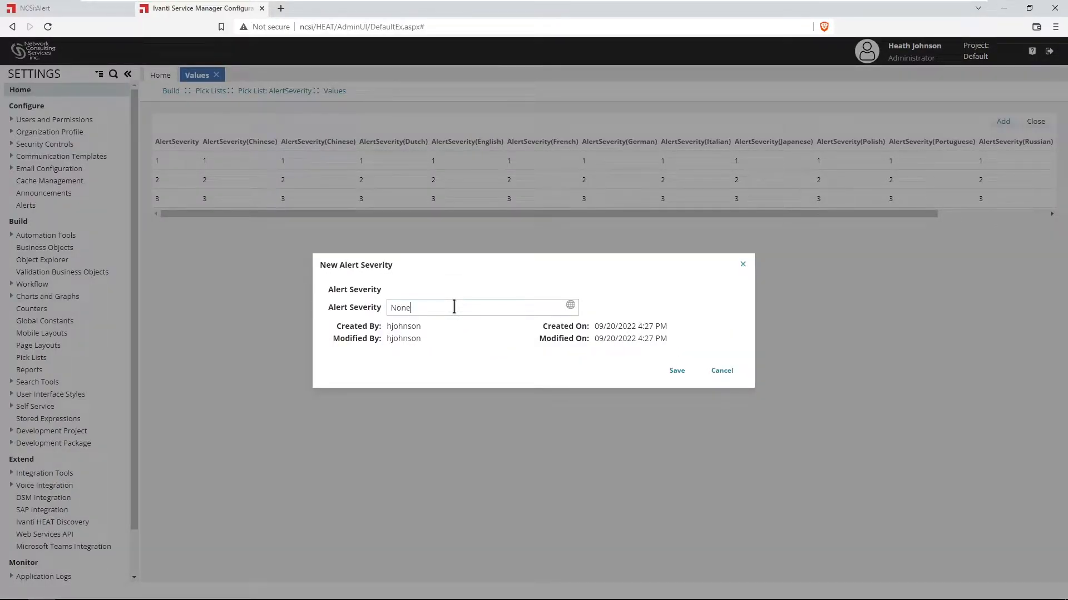
{"action": "left_click", "coordinate": [677, 371]}
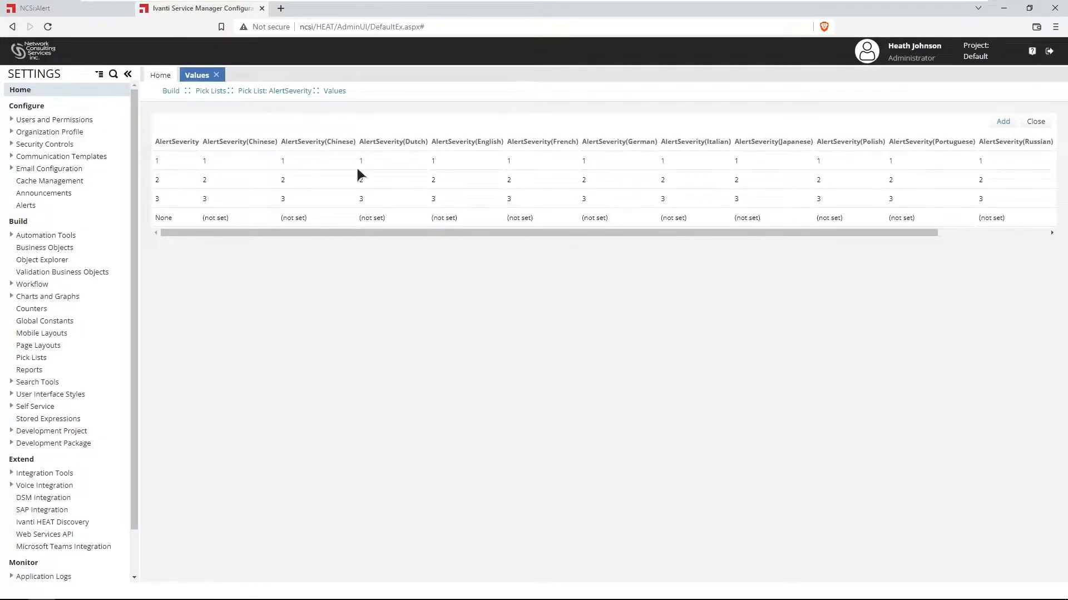
- Reload the Alert workspace and start a new alert with category General and status Current
{"action": "left_click", "coordinate": [84, 10]}
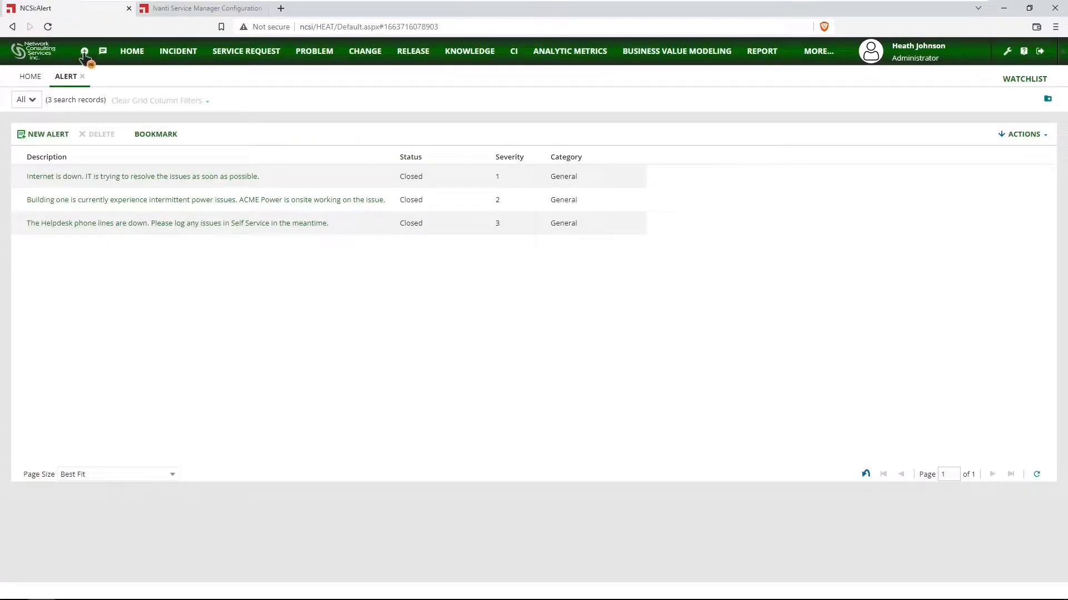
{"action": "left_click", "coordinate": [48, 28]}
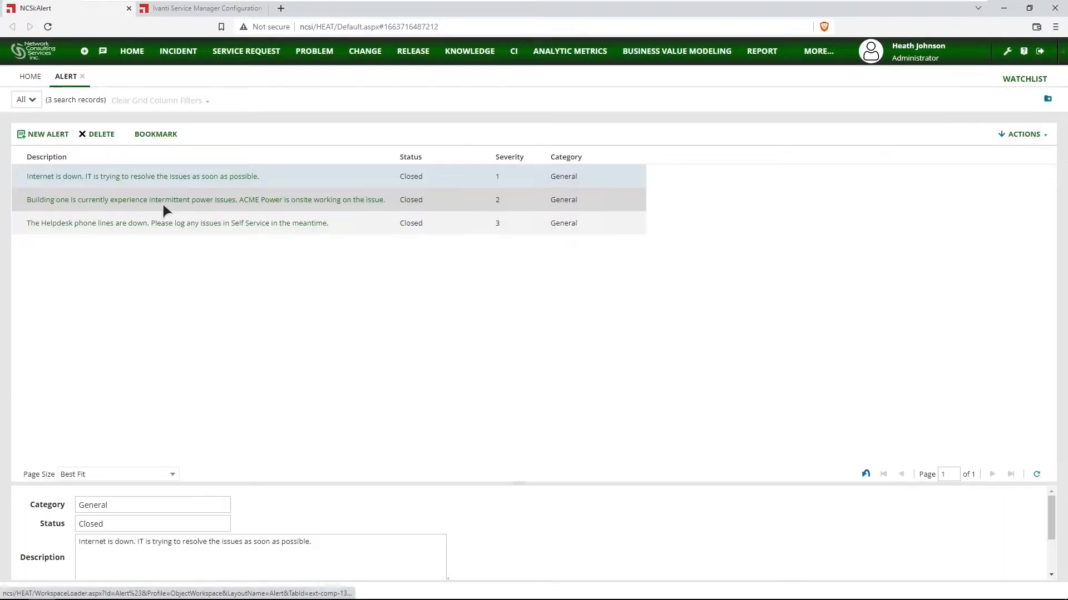
{"action": "left_click", "coordinate": [50, 135]}
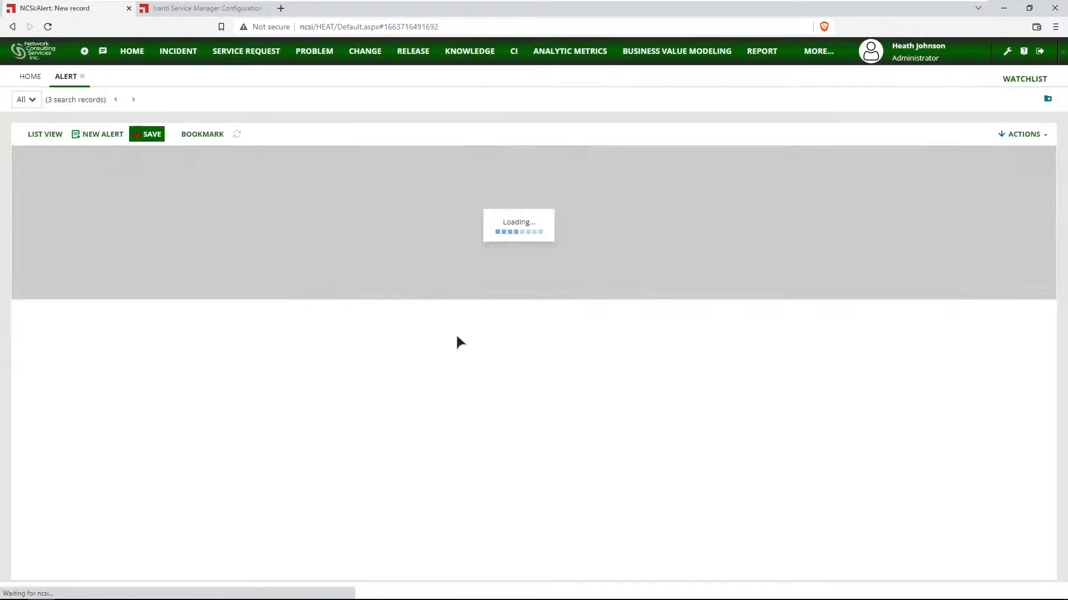
{"action": "left_click", "coordinate": [219, 164]}
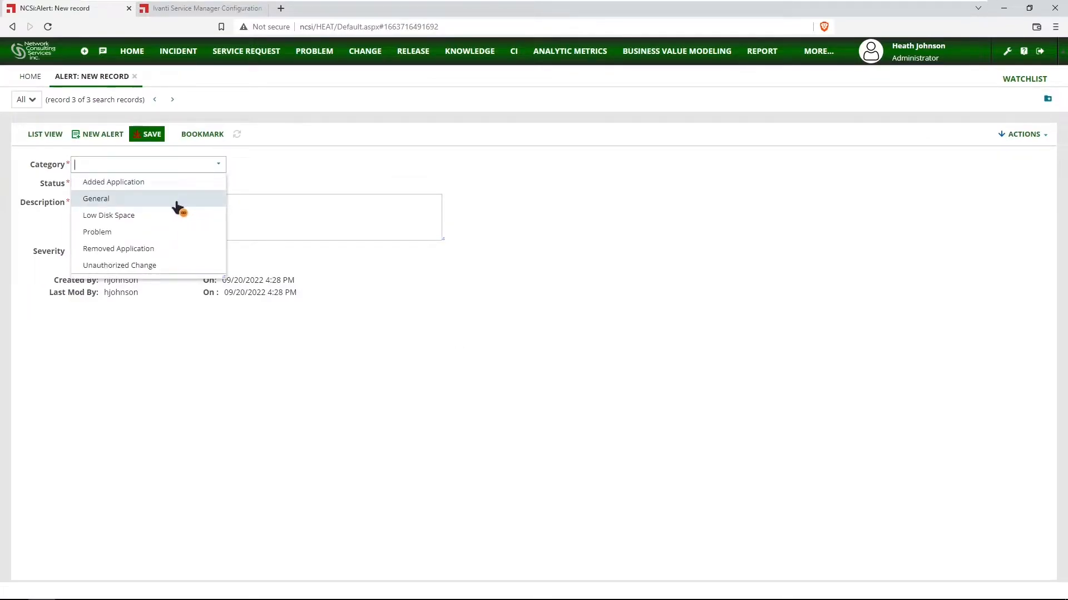
{"action": "left_click", "coordinate": [176, 202]}
{"action": "left_click", "coordinate": [218, 183]}
{"action": "left_click", "coordinate": [134, 221]}
- Enter the alert description "There are no current alerts. Have a great day!"
{"action": "left_click", "coordinate": [125, 204]}
{"action": "type", "text": "No"}
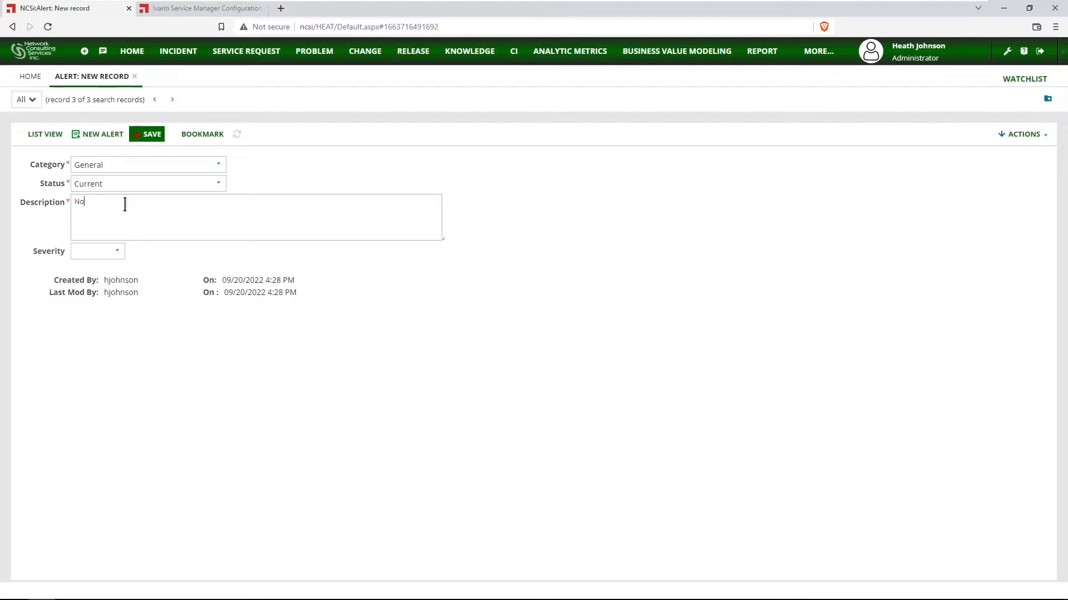
{"action": "key", "text": "BackSpace"}
{"action": "key", "text": "BackSpace"}
{"action": "key", "text": "BackSpace"}
{"action": "type", "text": "There are no current alerts.  Have a gread"}
{"action": "key", "text": "BackSpace"}
{"action": "type", "text": "t day!"}
- Set the new alert's severity to None, save it, and select its record in the alert list
{"action": "left_click", "coordinate": [118, 256]}
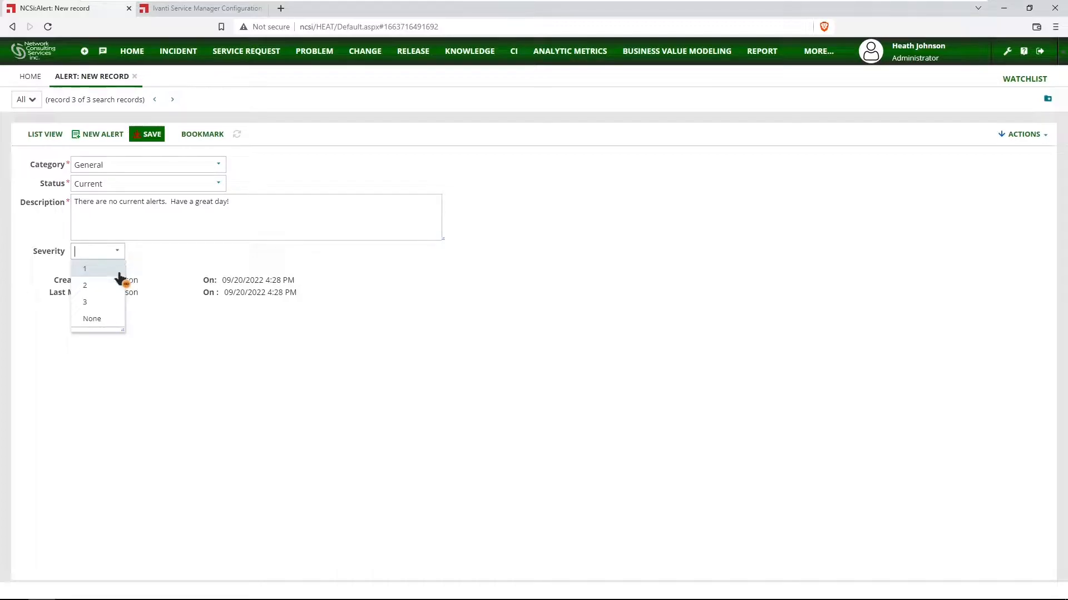
{"action": "left_click", "coordinate": [92, 317]}
{"action": "left_click", "coordinate": [152, 136]}
{"action": "left_click", "coordinate": [45, 135]}
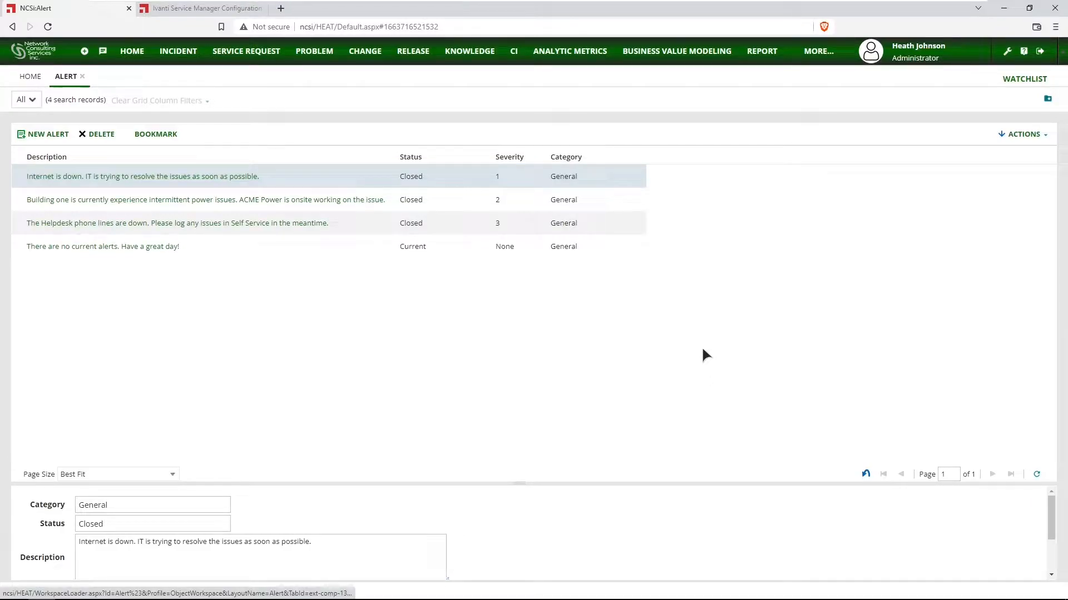
{"action": "left_click", "coordinate": [466, 247]}
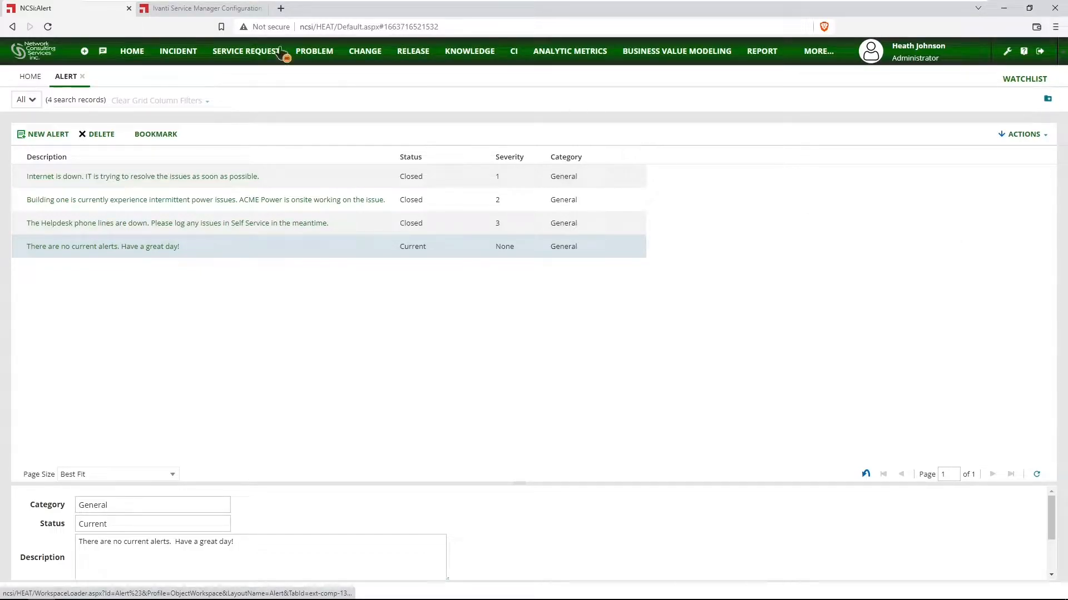
- Return to the configuration console and open the fields of the Alert business object
{"action": "left_click", "coordinate": [209, 8]}
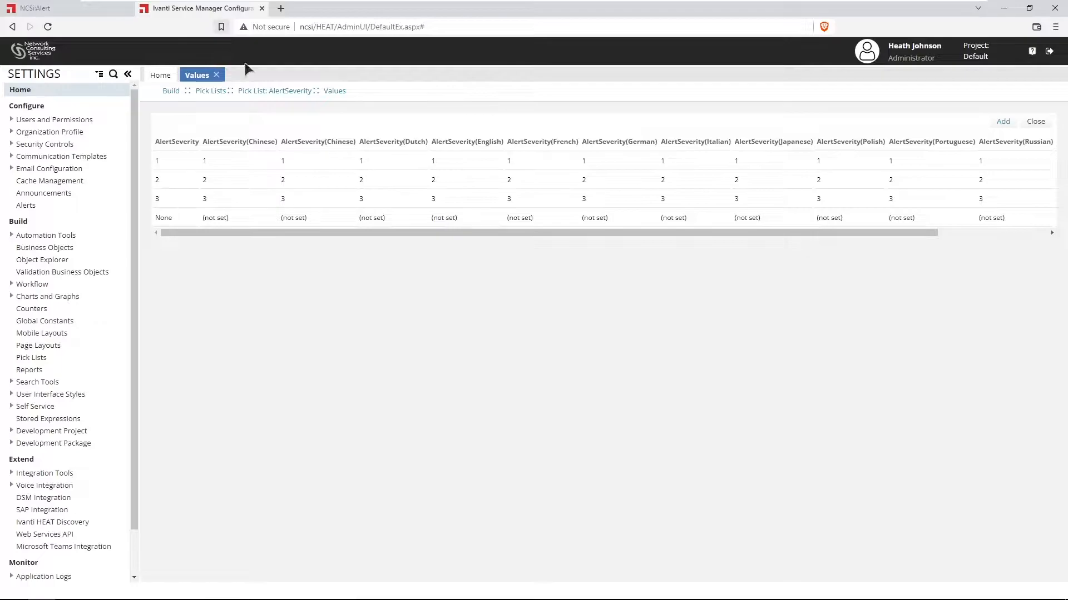
{"action": "left_click", "coordinate": [60, 248]}
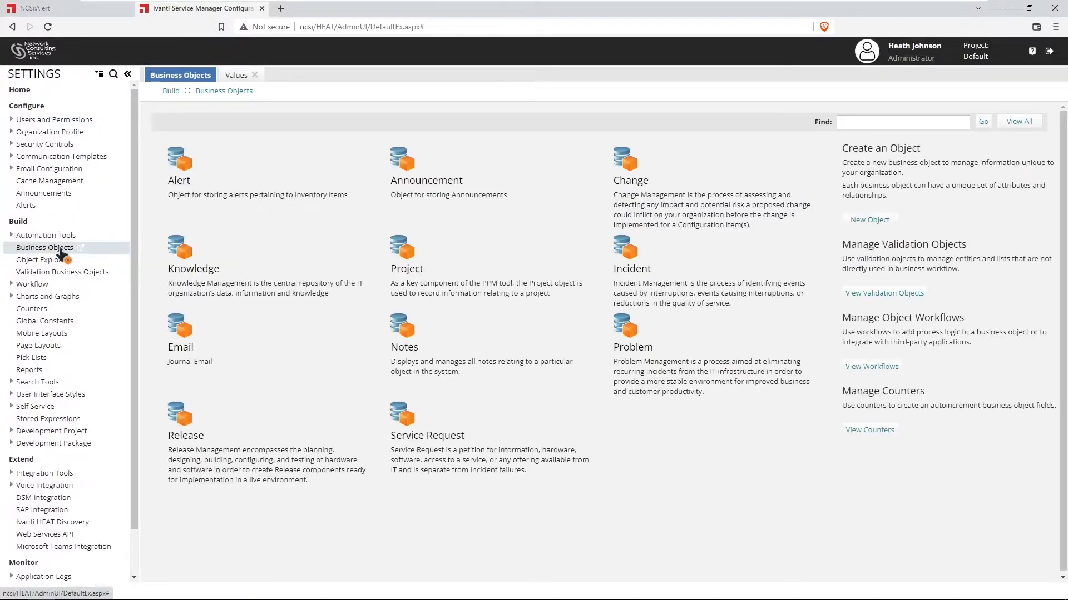
{"action": "left_click", "coordinate": [177, 183]}
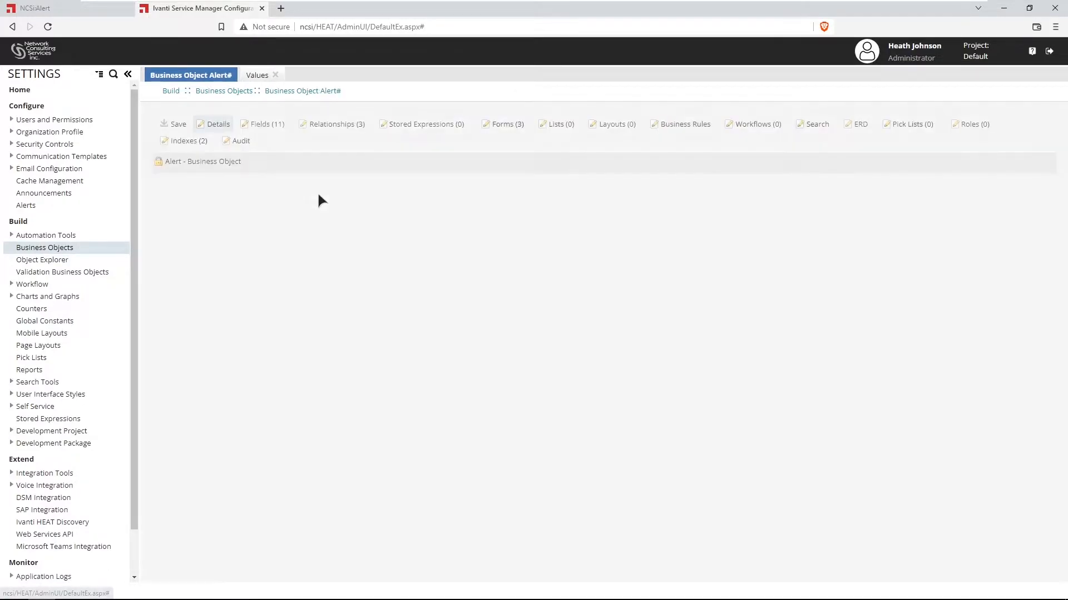
{"action": "left_click", "coordinate": [262, 125]}
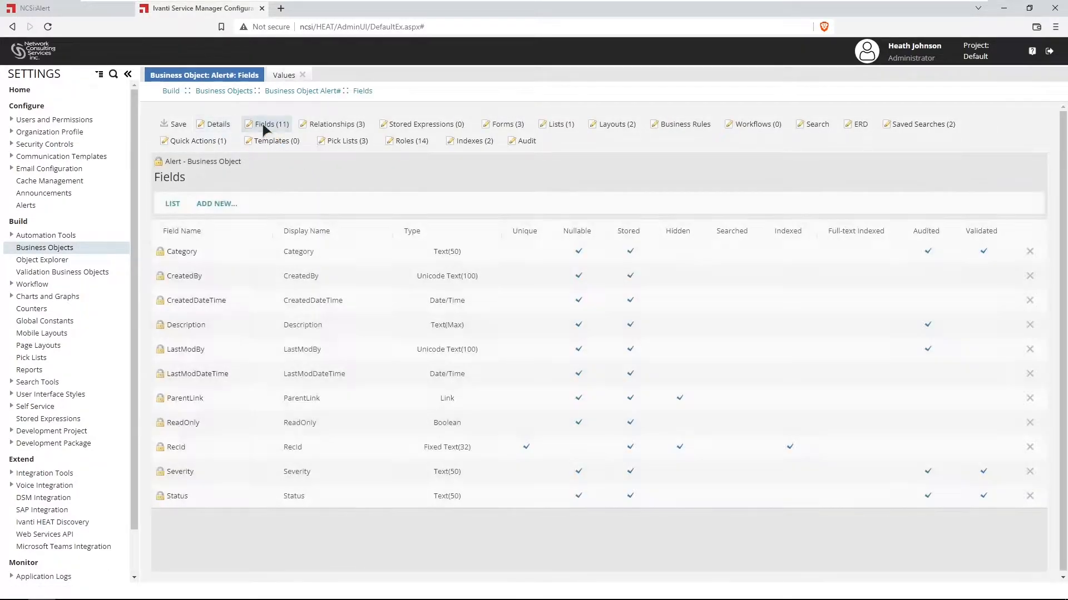
- Start a new field on the Alert business object named TempLinkedRecId with display name Temp Link RecId
{"action": "left_click", "coordinate": [219, 204]}
{"action": "scroll", "coordinate": [287, 464], "scroll_direction": "down", "scroll_amount": 1}
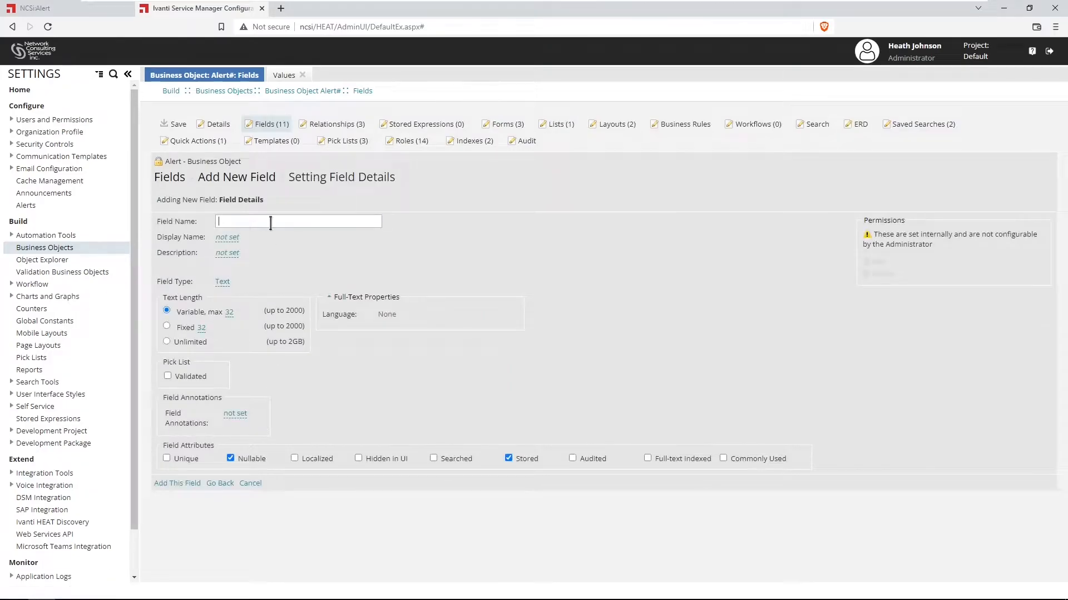
{"action": "type", "text": "TempLinkedRecId"}
{"action": "left_click", "coordinate": [238, 238]}
{"action": "type", "text": "Temp Link"}
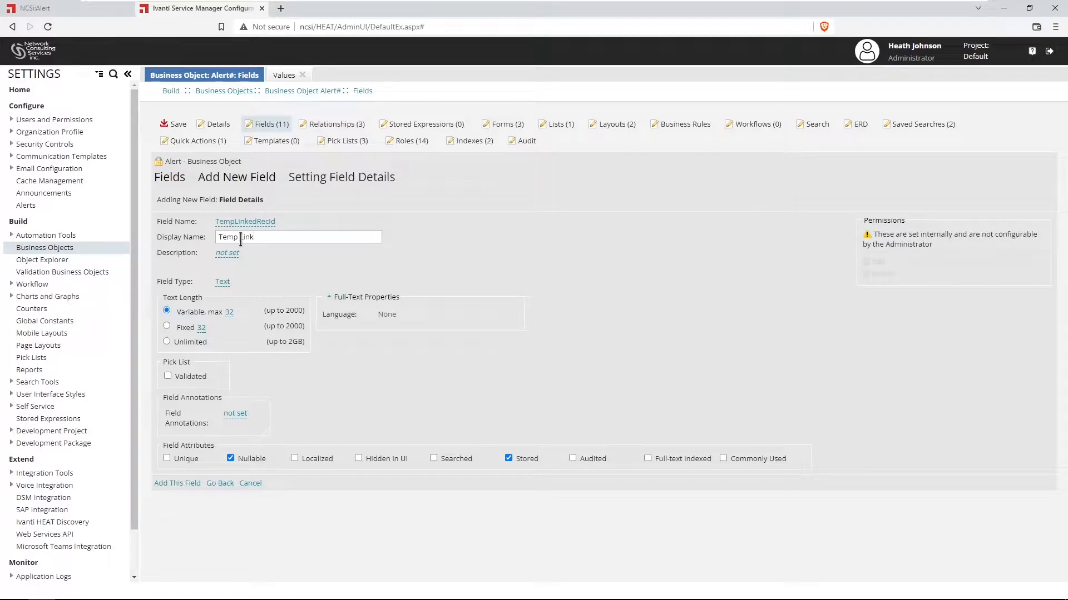
{"action": "type", "text": " Re"}
{"action": "key", "text": "BackSpace"}
{"action": "type", "text": "cId"}
{"action": "left_click", "coordinate": [328, 297]}
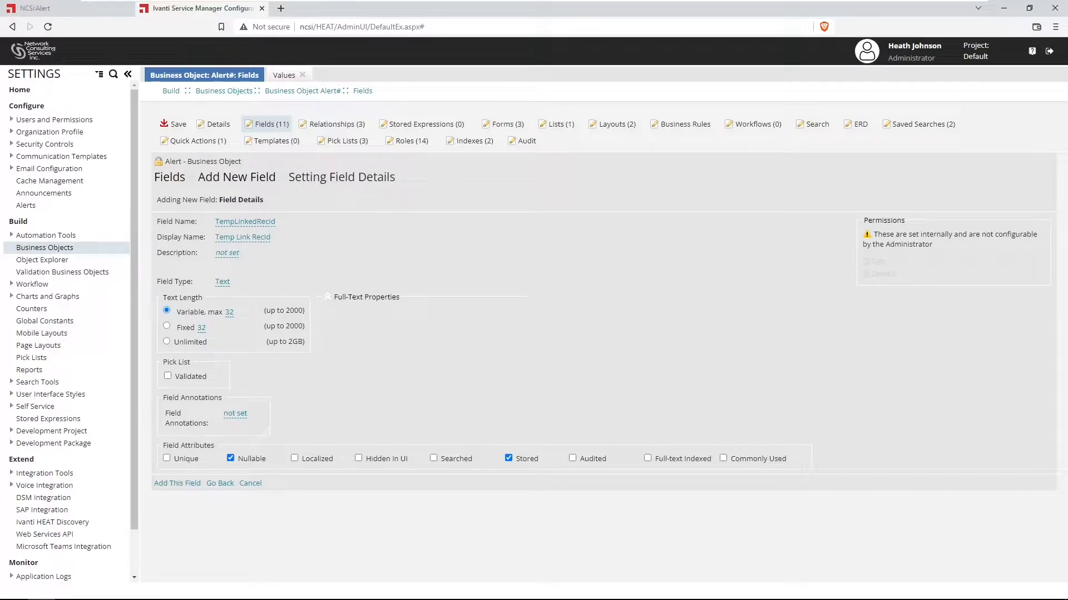
- Describe the field as "This is used to update the parent to trigger an action/workflow.", add it, and save the business object
{"action": "left_click", "coordinate": [228, 253]}
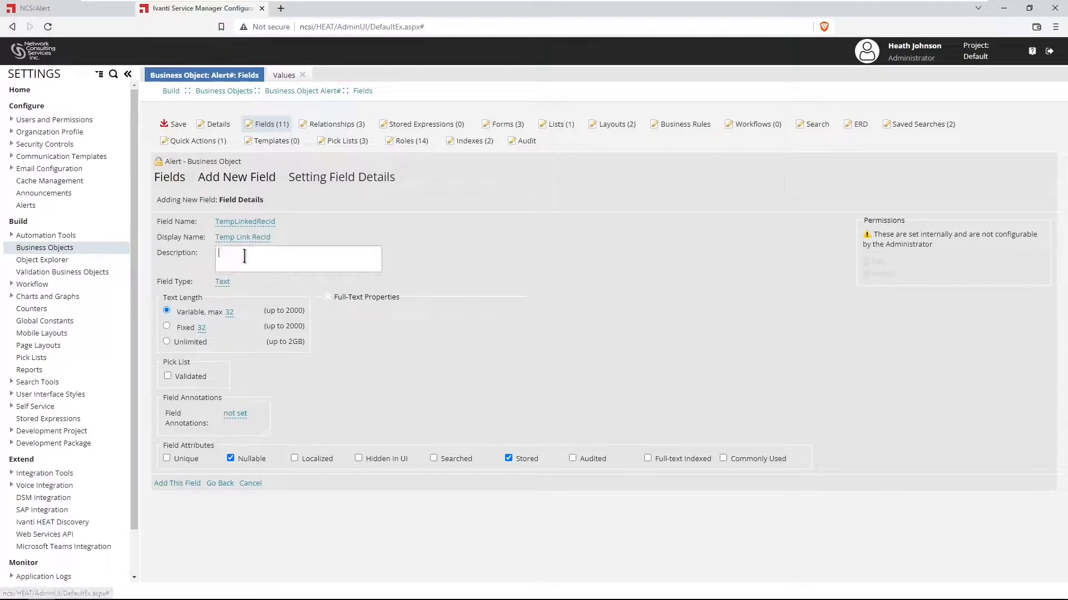
{"action": "type", "text": "This is used to update the parent to trigger an action/workflow."}
{"action": "left_click", "coordinate": [485, 272]}
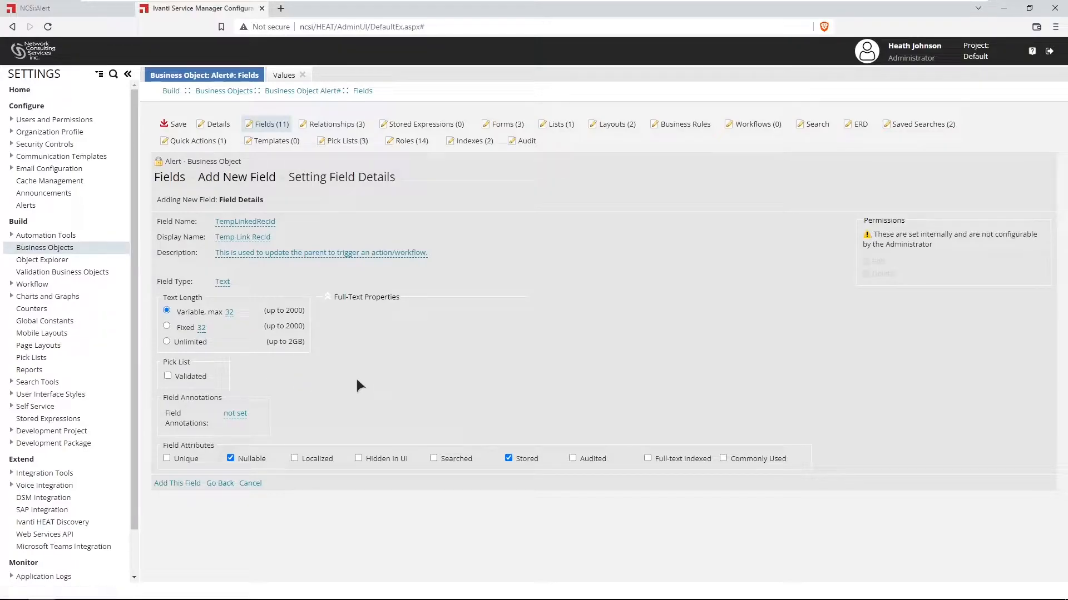
{"action": "left_click", "coordinate": [176, 483]}
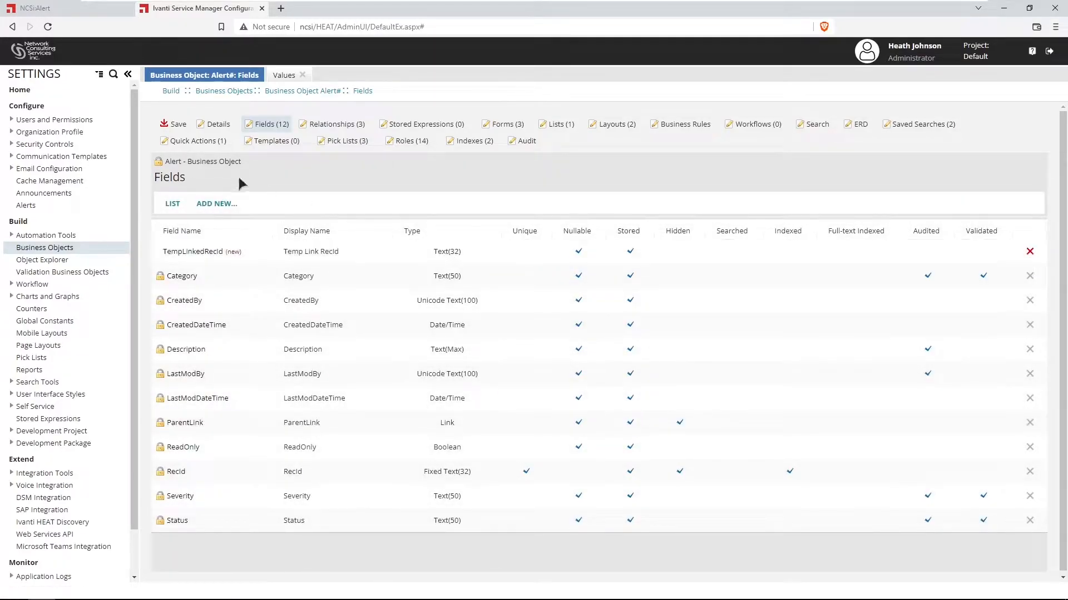
{"action": "left_click", "coordinate": [176, 130]}
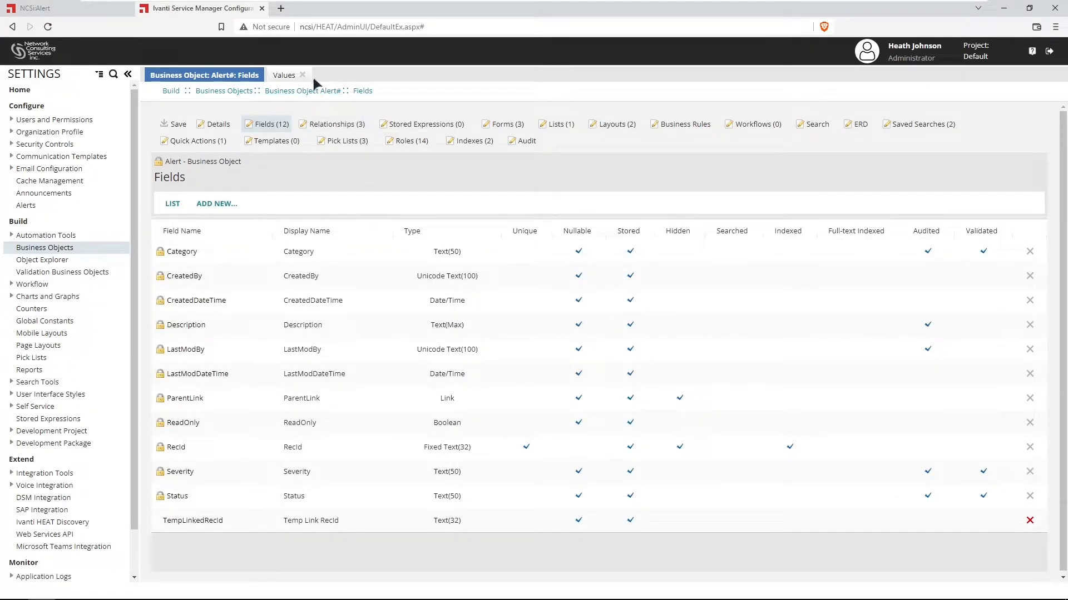
- Start a new relationship from Alert to the Alert object and set its internal reference name to AlertAssocAlert
{"action": "left_click", "coordinate": [324, 126]}
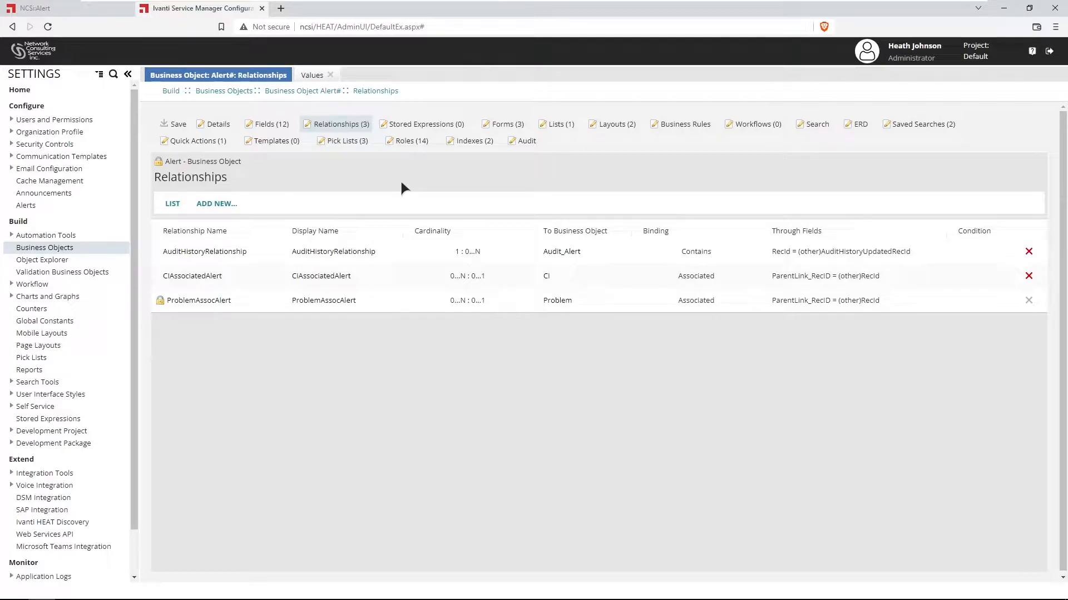
{"action": "left_click", "coordinate": [217, 204]}
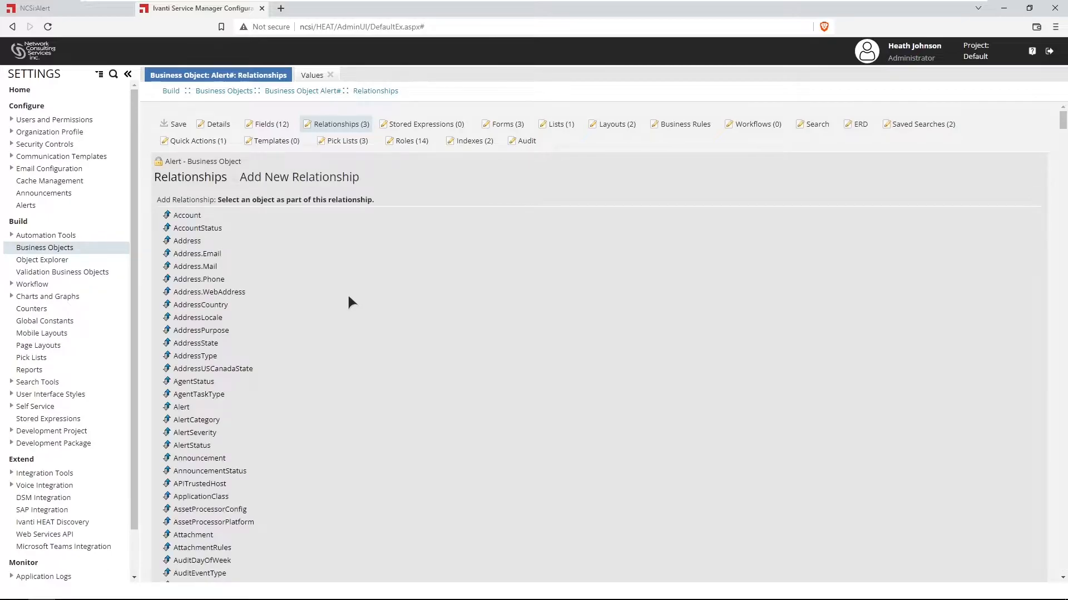
{"action": "left_click", "coordinate": [181, 407]}
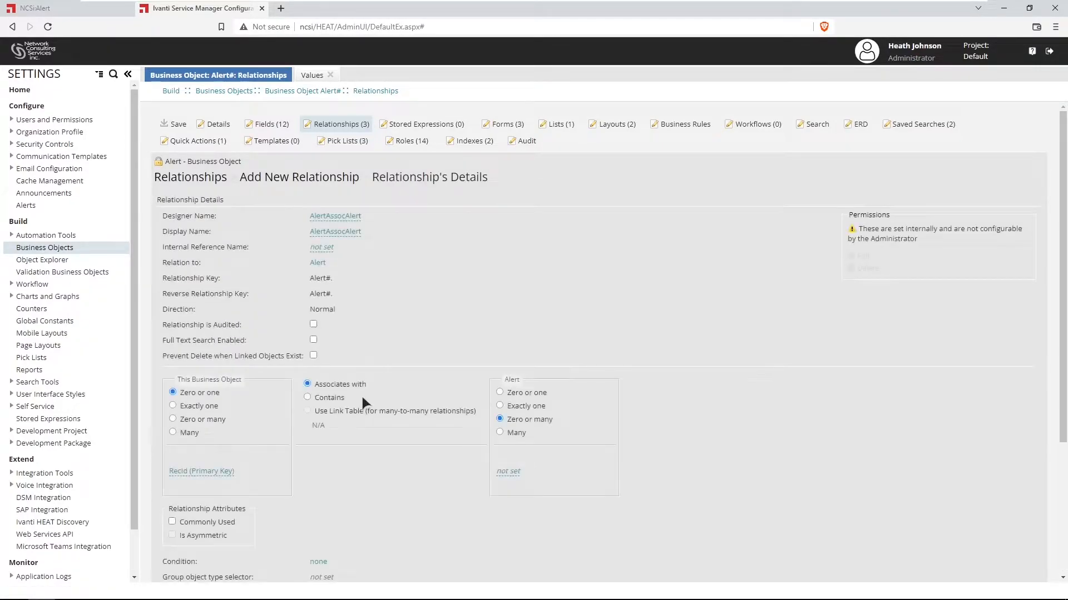
{"action": "left_click", "coordinate": [354, 216]}
{"action": "key", "text": "ctrl+c"}
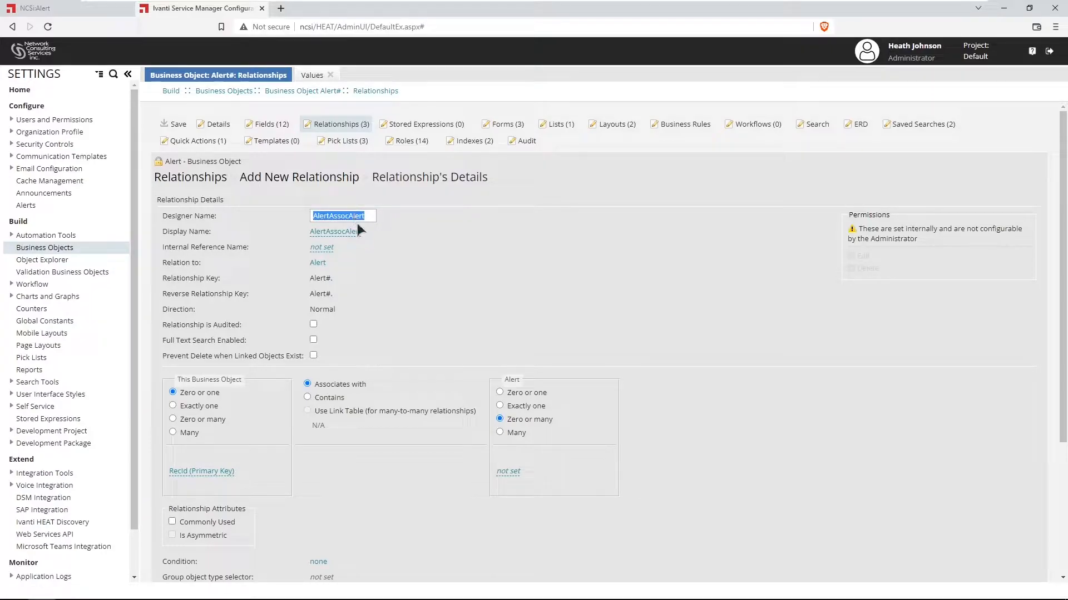
{"action": "left_click", "coordinate": [327, 248]}
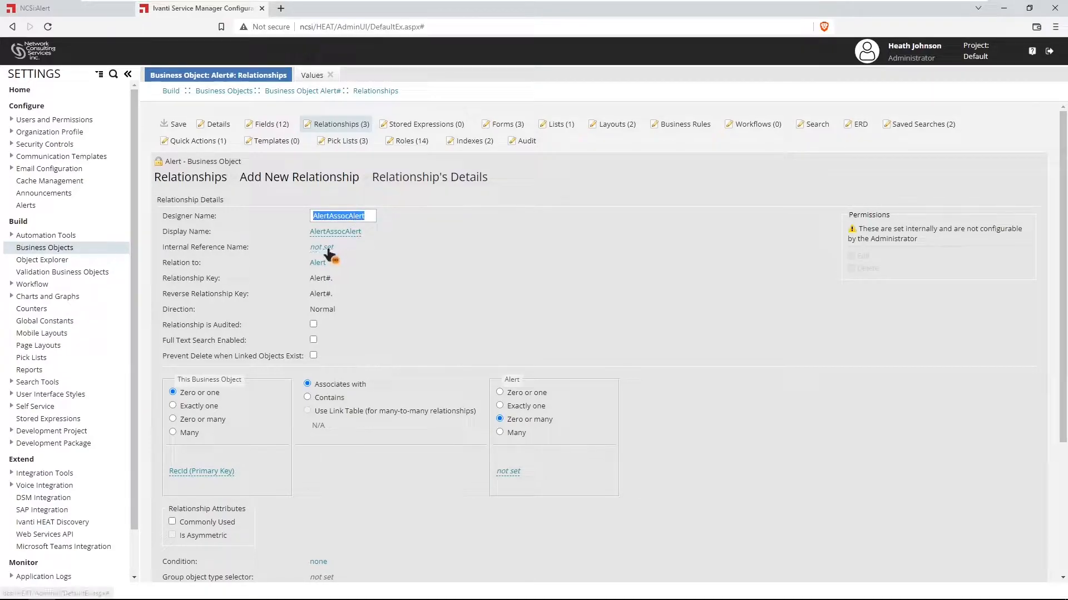
{"action": "key", "text": "ctrl+v"}
{"action": "left_click", "coordinate": [559, 284]}
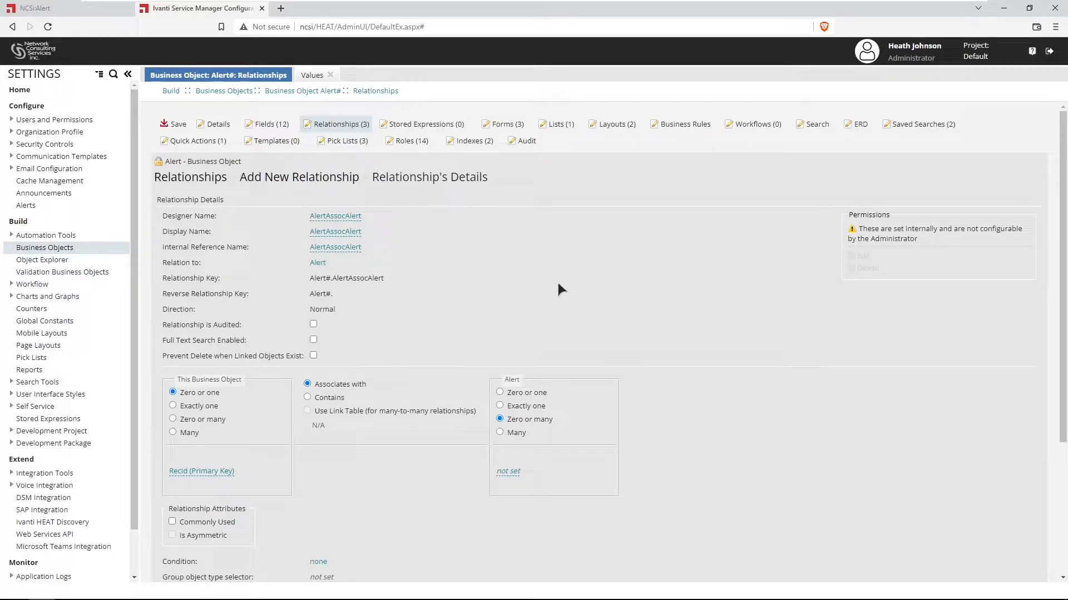
- Make the relationship many-to-many by setting this business object's side to Zero or many
{"action": "left_click", "coordinate": [172, 418]}
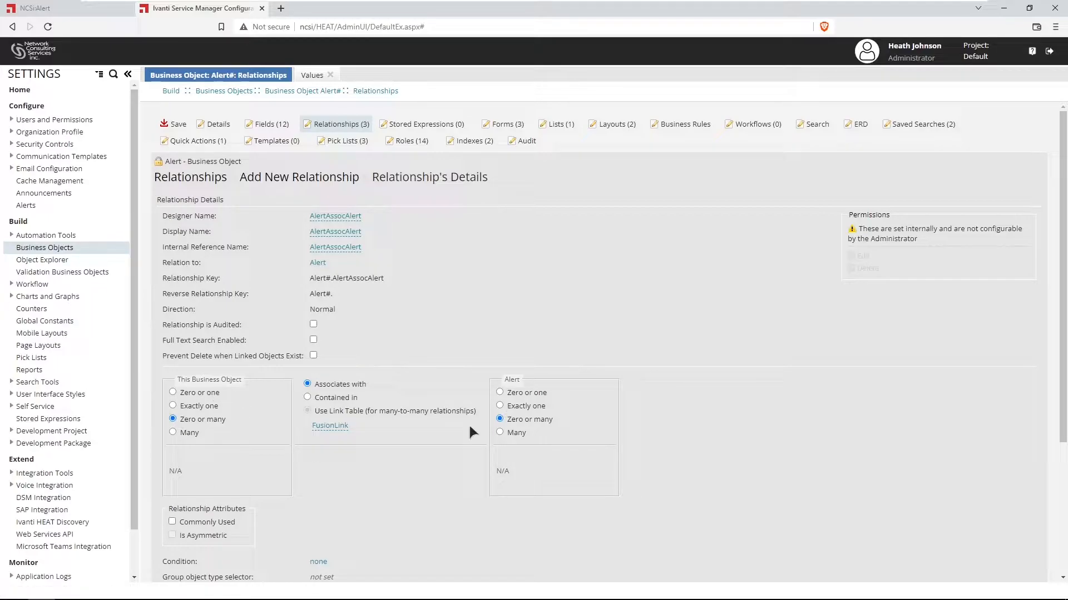
{"action": "left_click_drag", "start_coordinate": [480, 412], "coordinate": [357, 416]}
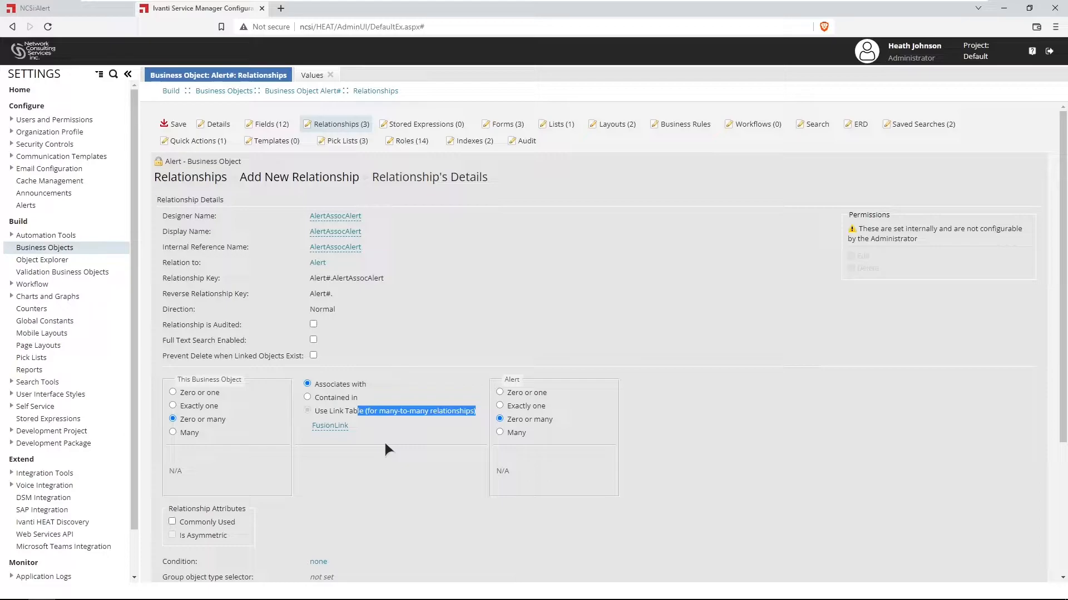
{"action": "left_click", "coordinate": [409, 491]}
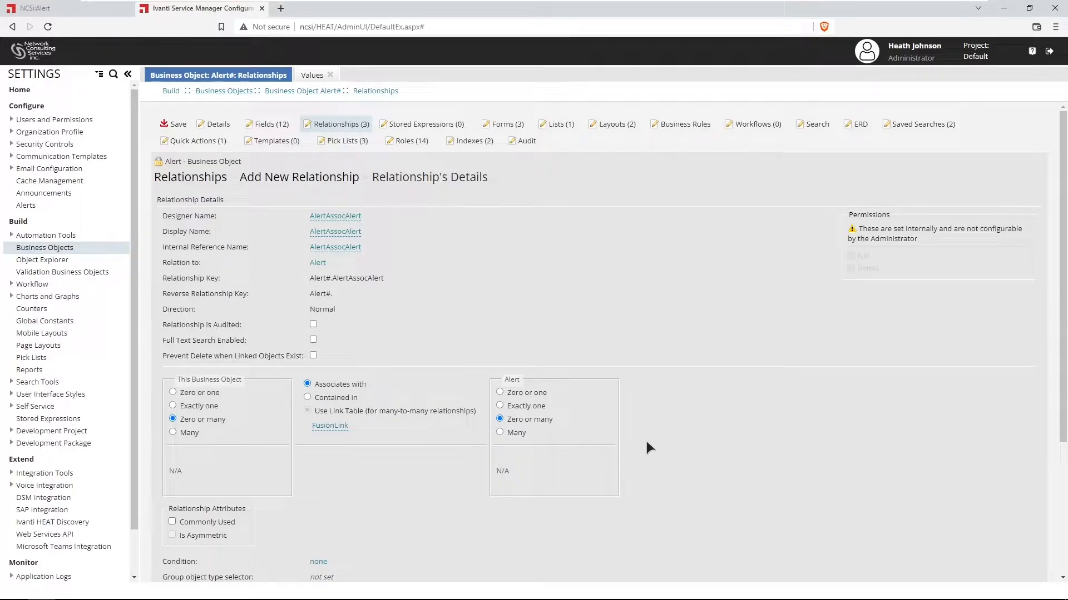
- Add an update rule for the related Alert's fields that sets TempLinkedRecId to this object's RecId
{"action": "scroll", "coordinate": [723, 403], "scroll_direction": "down", "scroll_amount": 4}
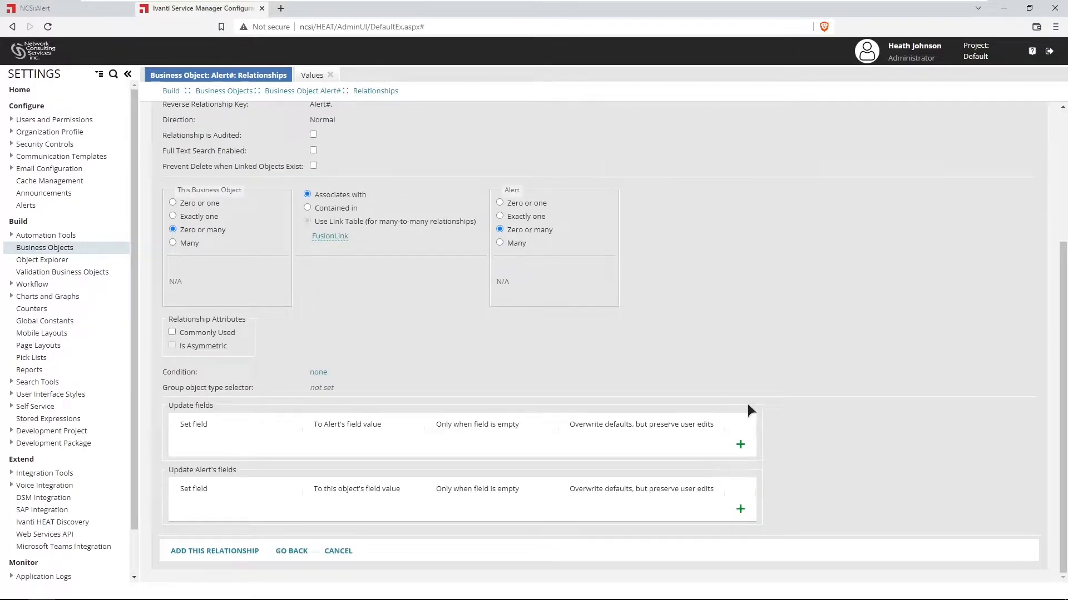
{"action": "left_click", "coordinate": [740, 509]}
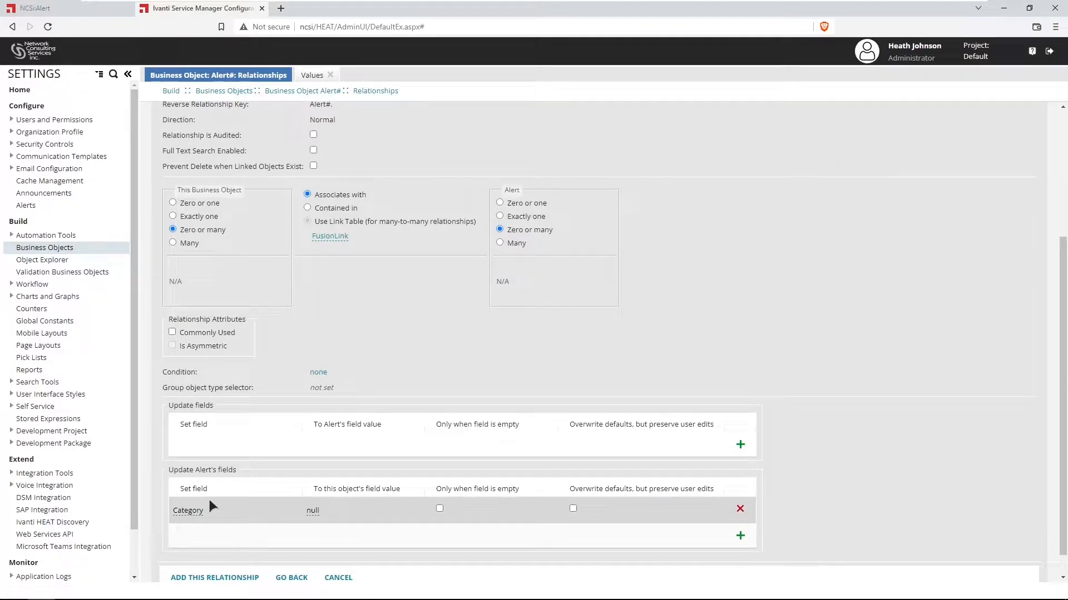
{"action": "scroll", "coordinate": [255, 472], "scroll_direction": "down", "scroll_amount": 1}
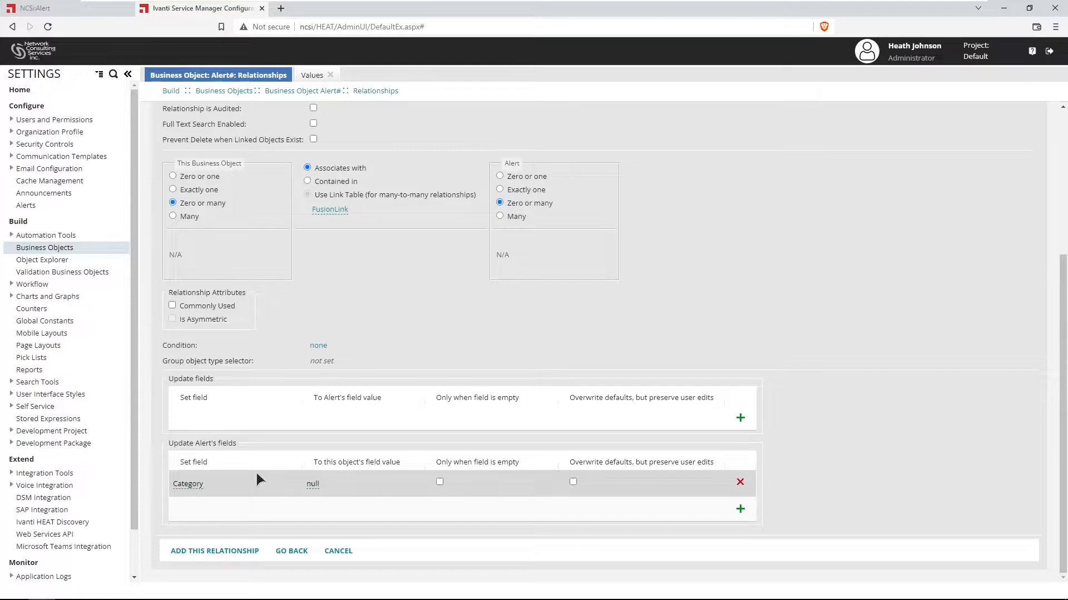
{"action": "left_click", "coordinate": [189, 485]}
{"action": "left_click", "coordinate": [296, 484]}
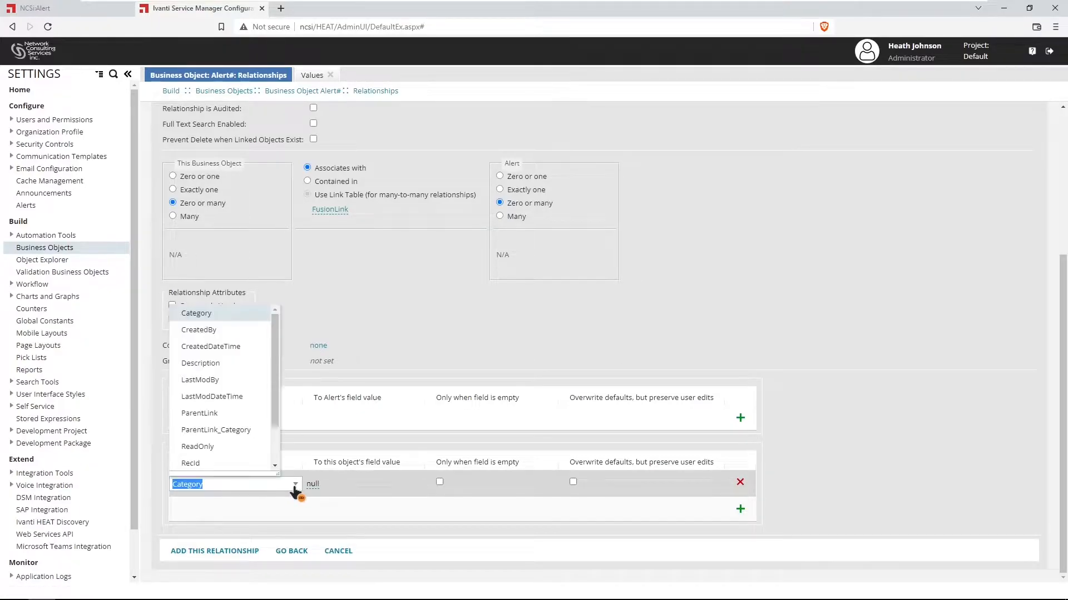
{"action": "left_click_drag", "start_coordinate": [279, 397], "coordinate": [266, 456]}
{"action": "left_click", "coordinate": [211, 464]}
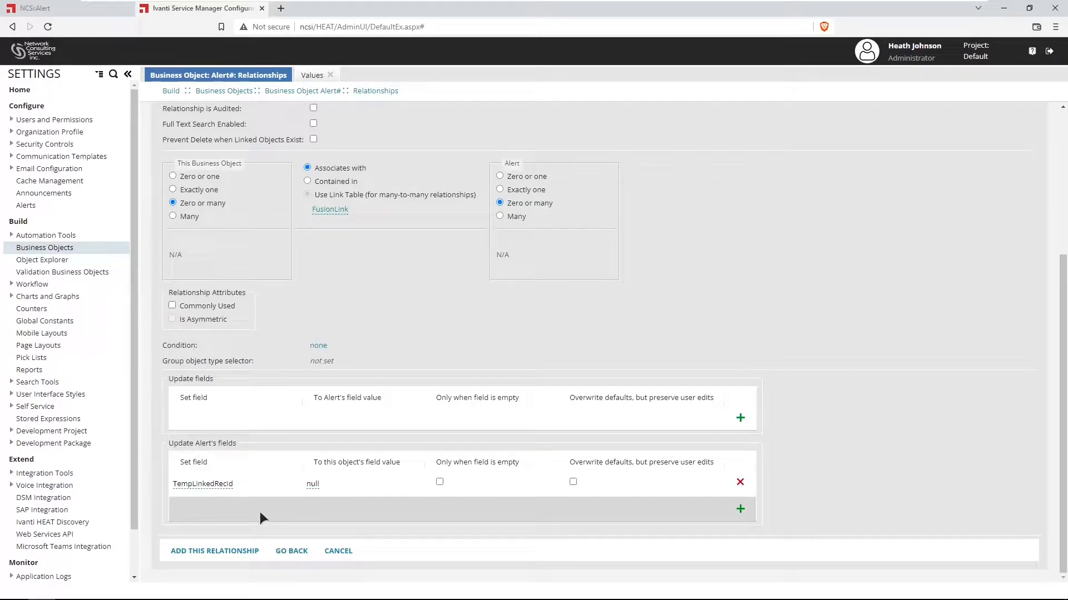
{"action": "left_click", "coordinate": [312, 484]}
{"action": "left_click", "coordinate": [418, 484]}
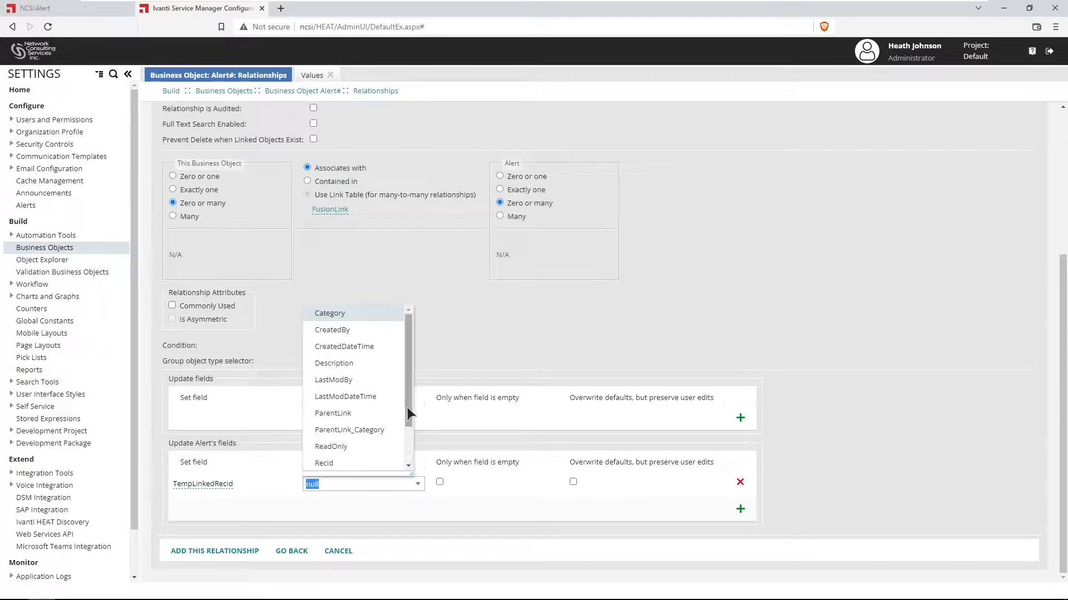
{"action": "left_click_drag", "start_coordinate": [408, 409], "coordinate": [409, 431]}
{"action": "left_click", "coordinate": [324, 428]}
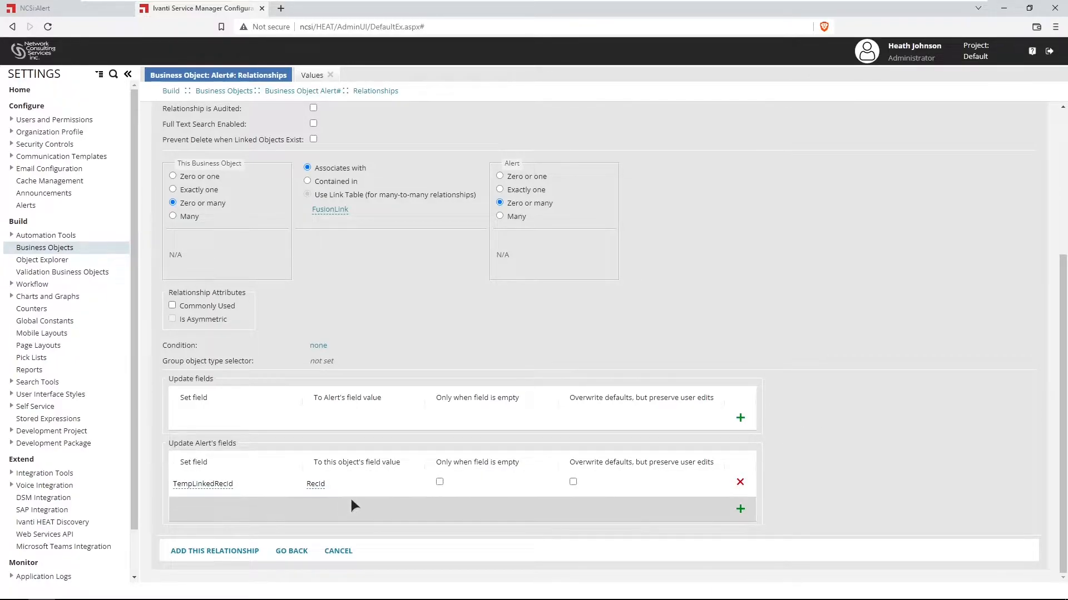
- Add the completed relationship to the Alert business object and save the business object
{"action": "scroll", "coordinate": [810, 424], "scroll_direction": "up", "scroll_amount": 3}
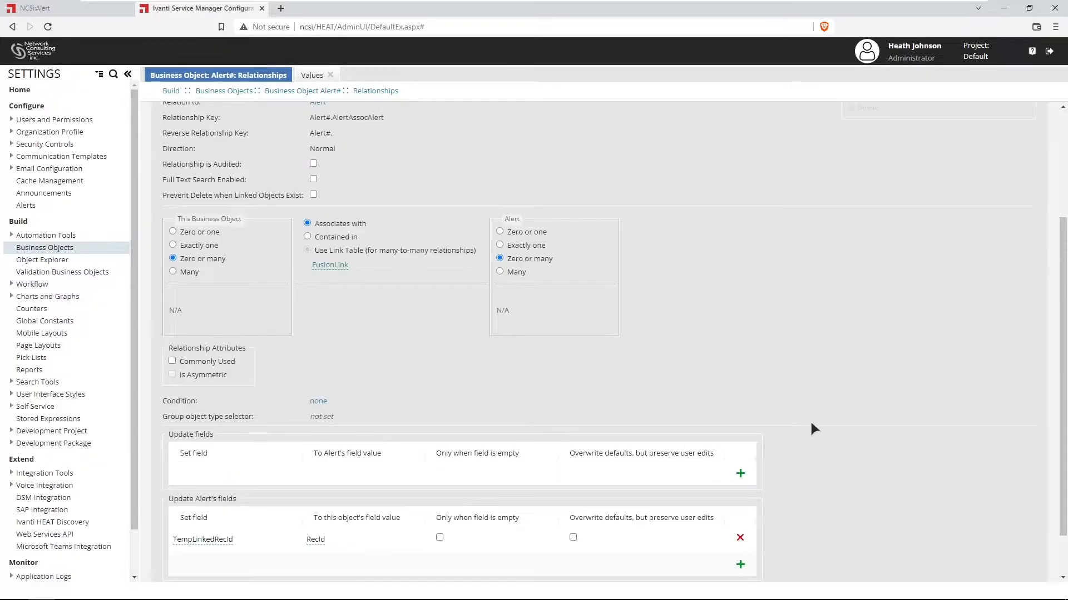
{"action": "scroll", "coordinate": [811, 424], "scroll_direction": "down", "scroll_amount": 3}
{"action": "left_click", "coordinate": [231, 551]}
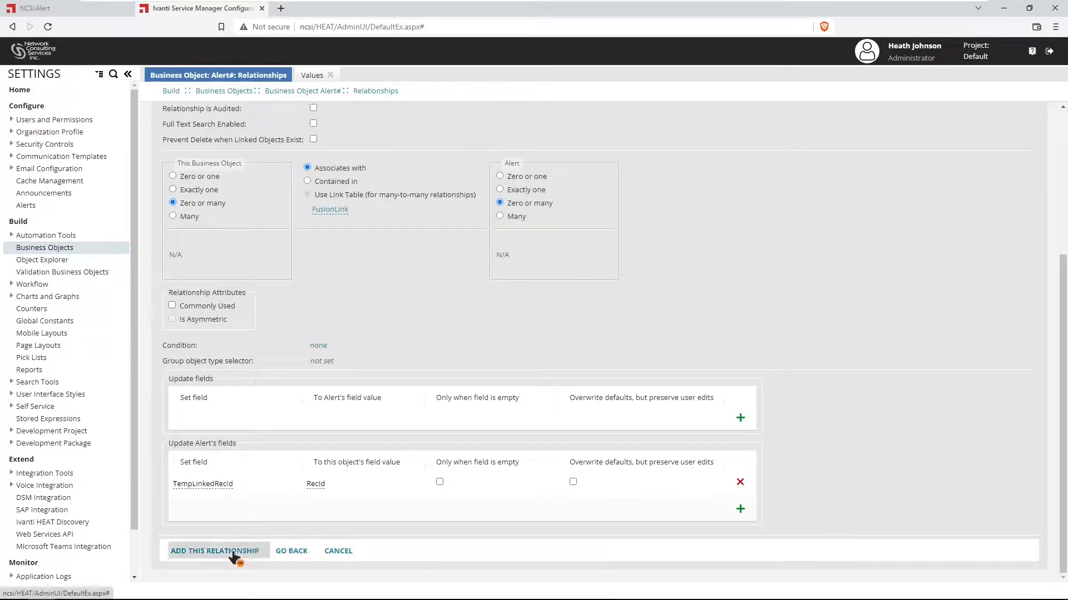
{"action": "left_click", "coordinate": [176, 124]}
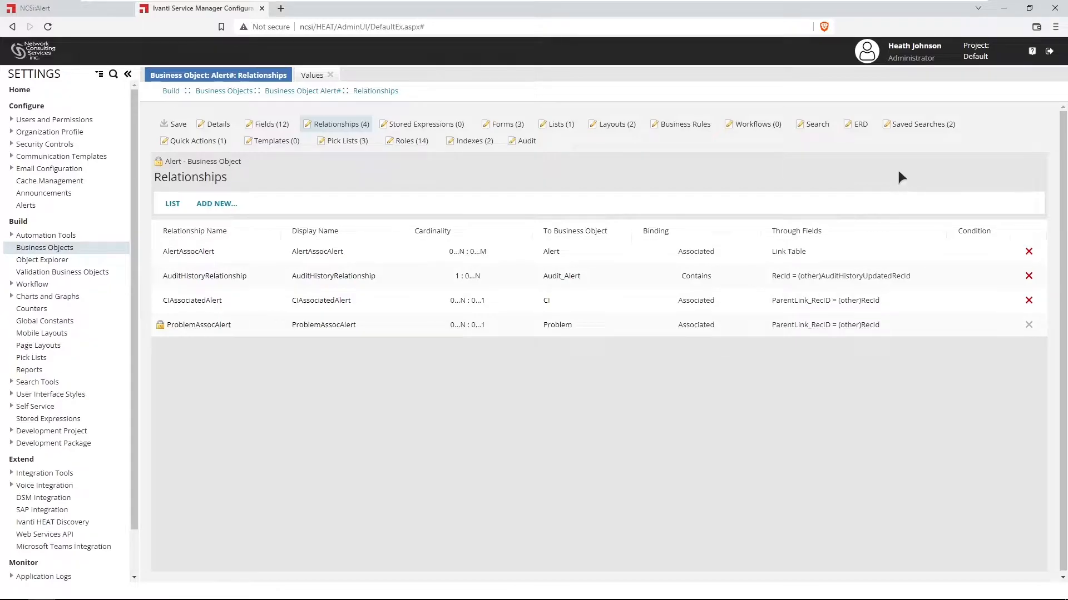
- Review the criteria of the saved search All Current Alerts for Self Service, then close the Alert search and Values pages
{"action": "left_click", "coordinate": [912, 128]}
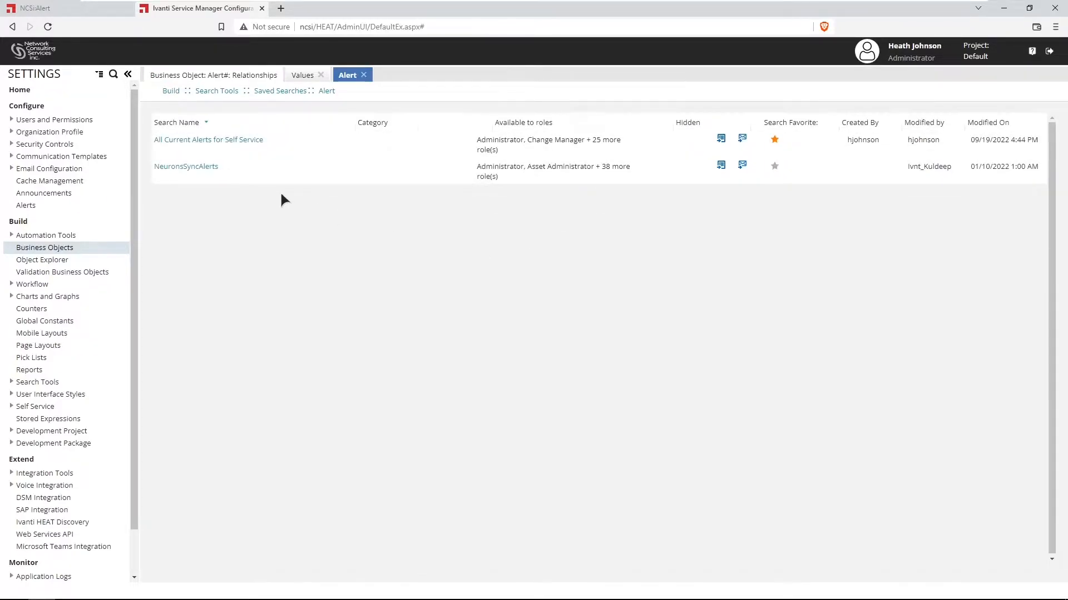
{"action": "mouse_move", "coordinate": [167, 148]}
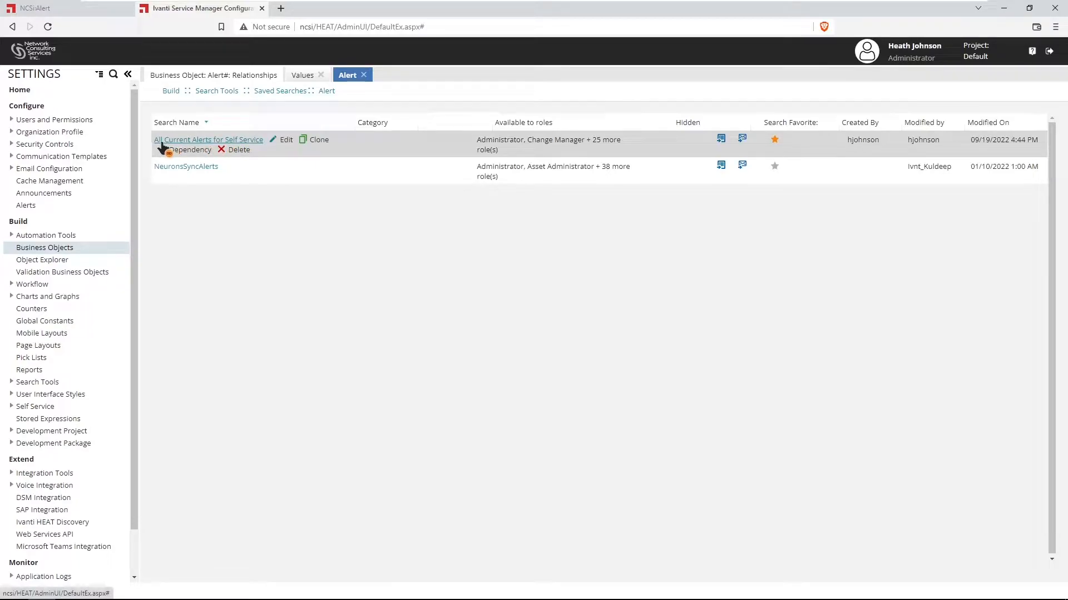
{"action": "left_click", "coordinate": [284, 142]}
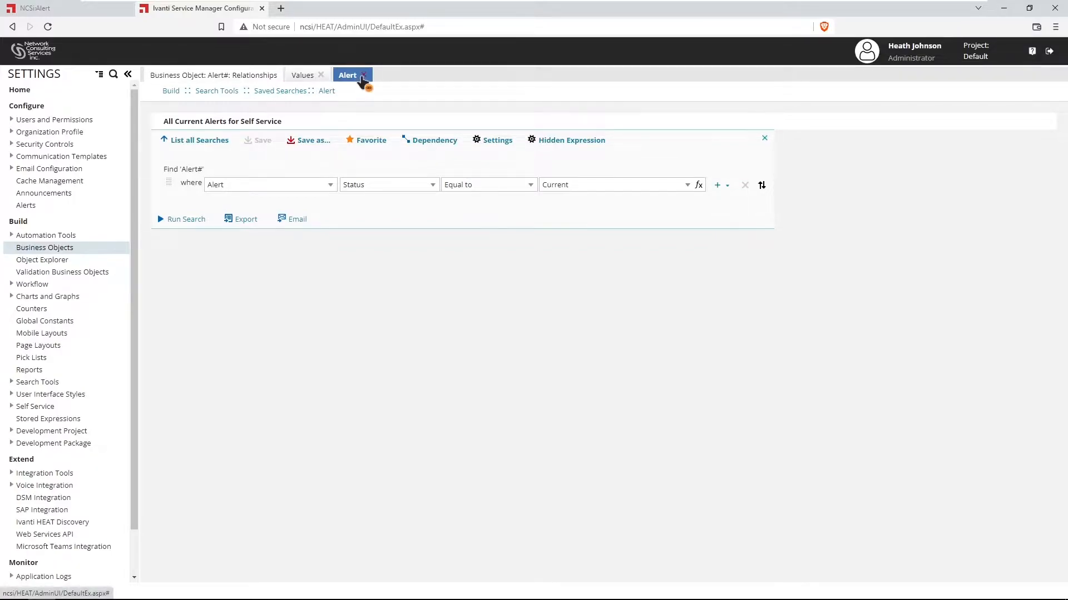
{"action": "left_click", "coordinate": [363, 75]}
{"action": "left_click", "coordinate": [330, 76]}
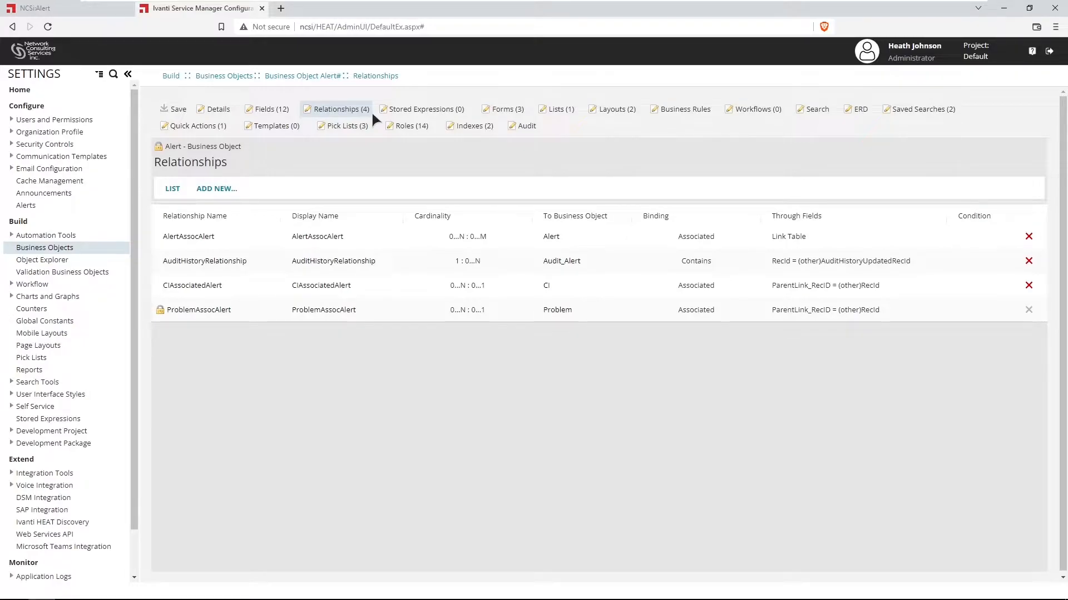
- Add a child panel named Related Alerts to the formView of the Alert business object's Alert layout
{"action": "left_click", "coordinate": [617, 109]}
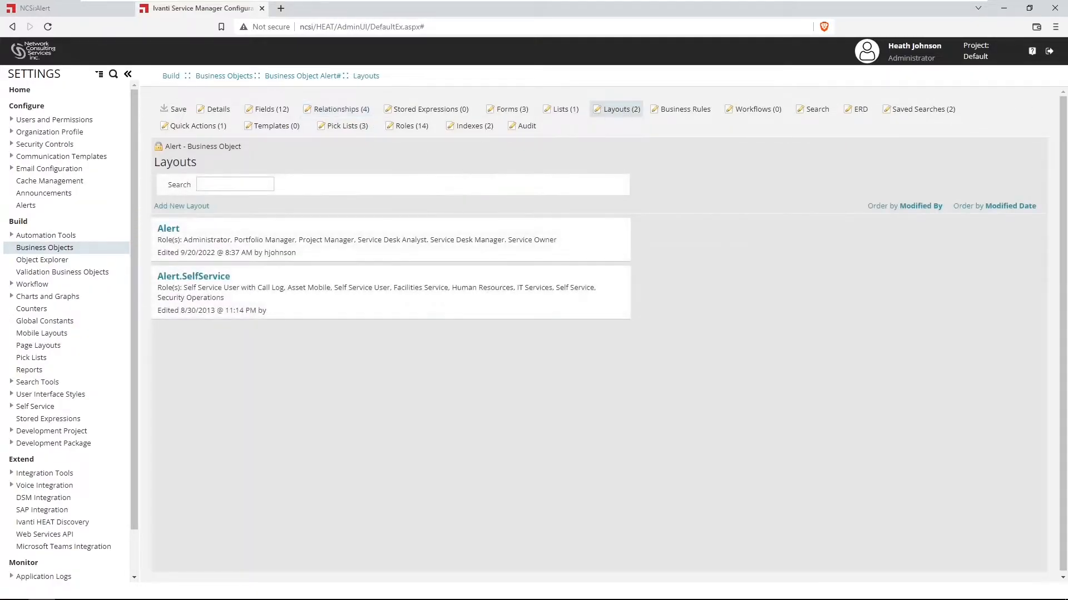
{"action": "left_click", "coordinate": [168, 229]}
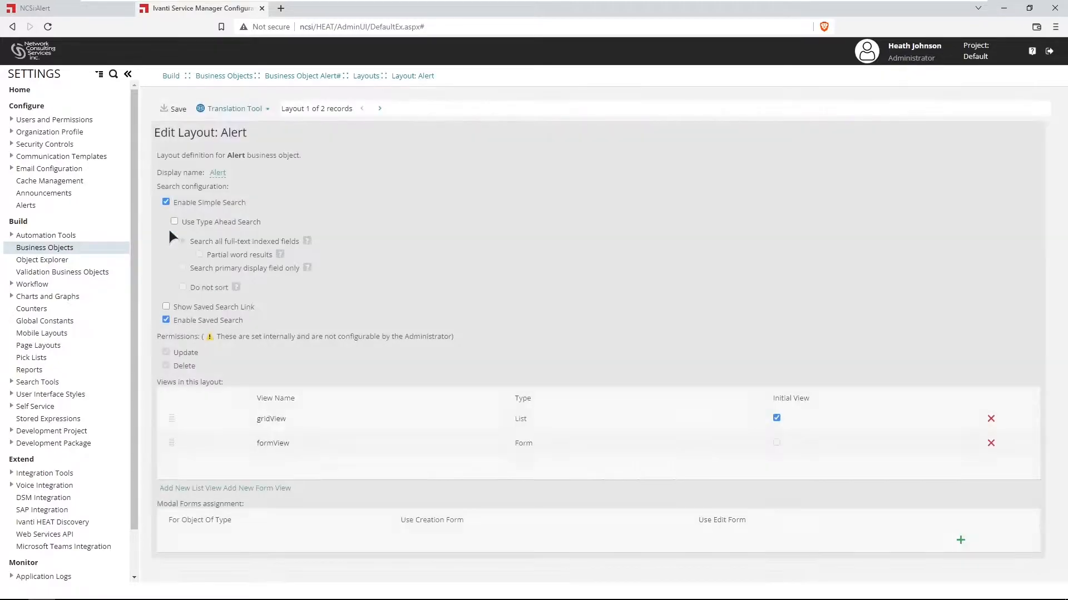
{"action": "left_click", "coordinate": [280, 444]}
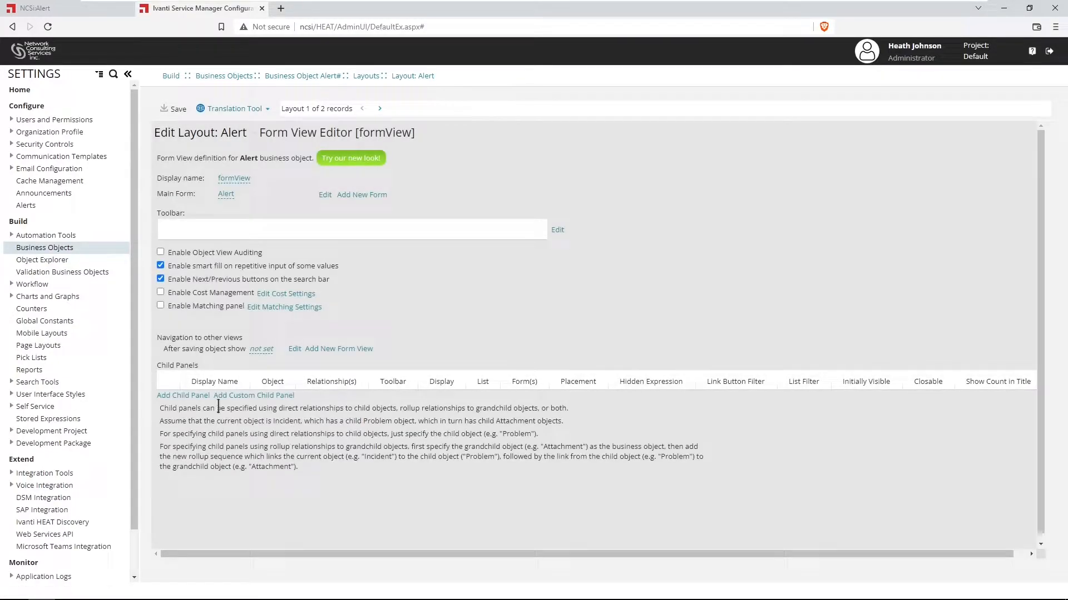
{"action": "left_click", "coordinate": [188, 396]}
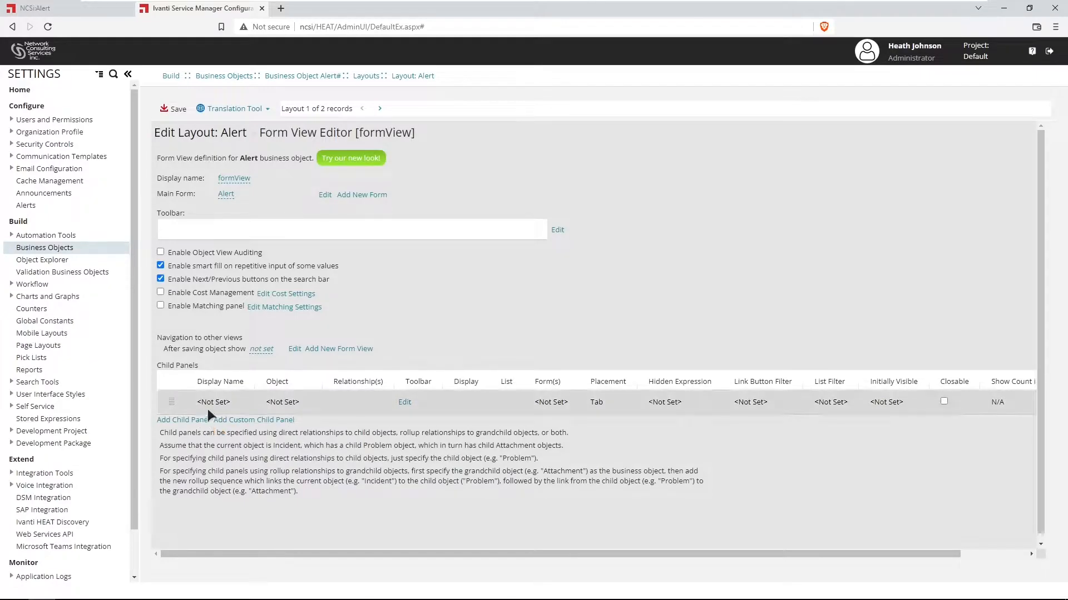
{"action": "left_click", "coordinate": [210, 404]}
{"action": "type", "text": "Realte"}
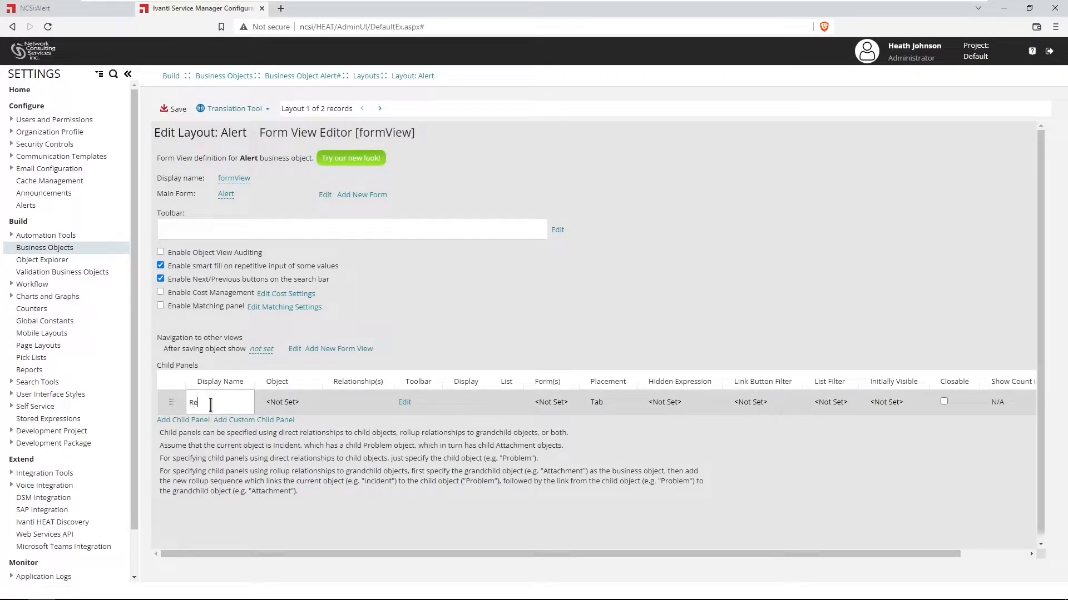
{"action": "key", "text": "BackSpace"}
{"action": "key", "text": "BackSpace"}
{"action": "type", "text": "lated Alerts"}
{"action": "left_click", "coordinate": [372, 408]}
- Base the Related Alerts child panel on the direct relationship Alert (via AlertAssocAlert) and save the relationship choice
{"action": "left_click", "coordinate": [293, 402]}
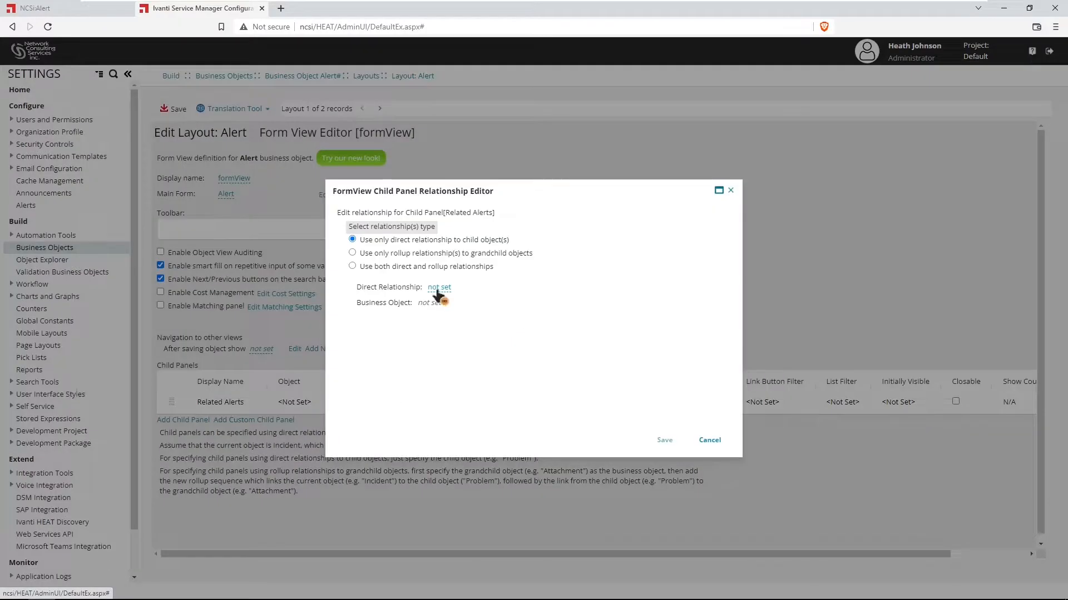
{"action": "left_click", "coordinate": [442, 291]}
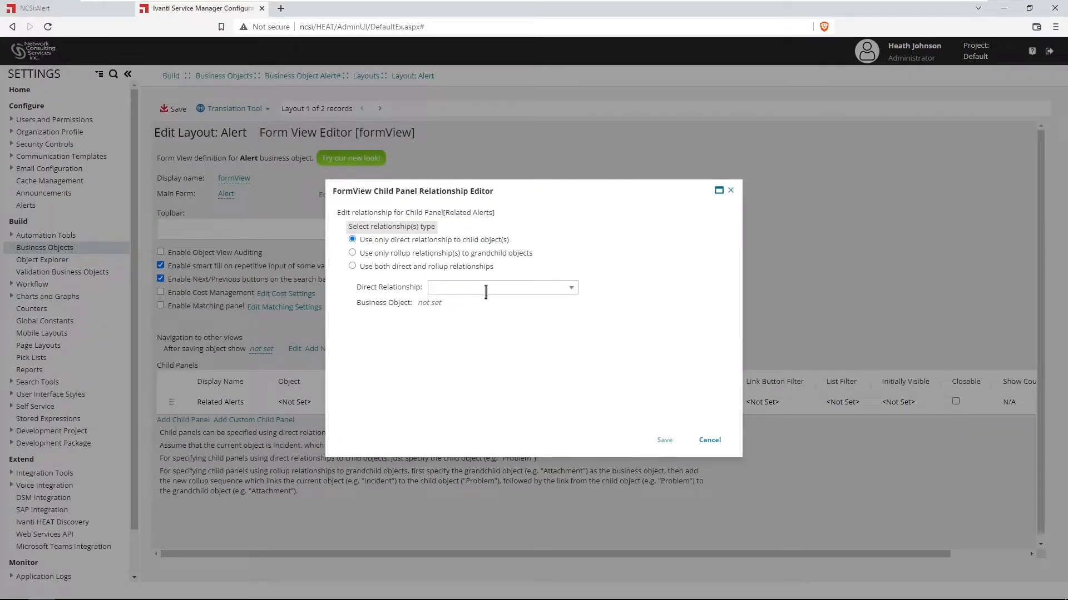
{"action": "left_click", "coordinate": [571, 288]}
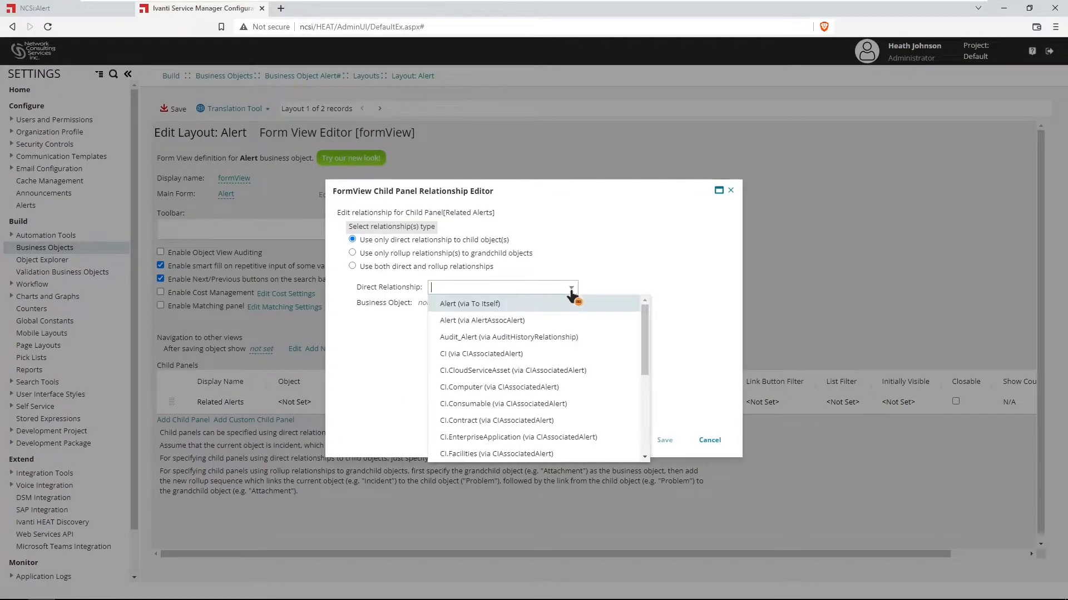
{"action": "left_click", "coordinate": [533, 322]}
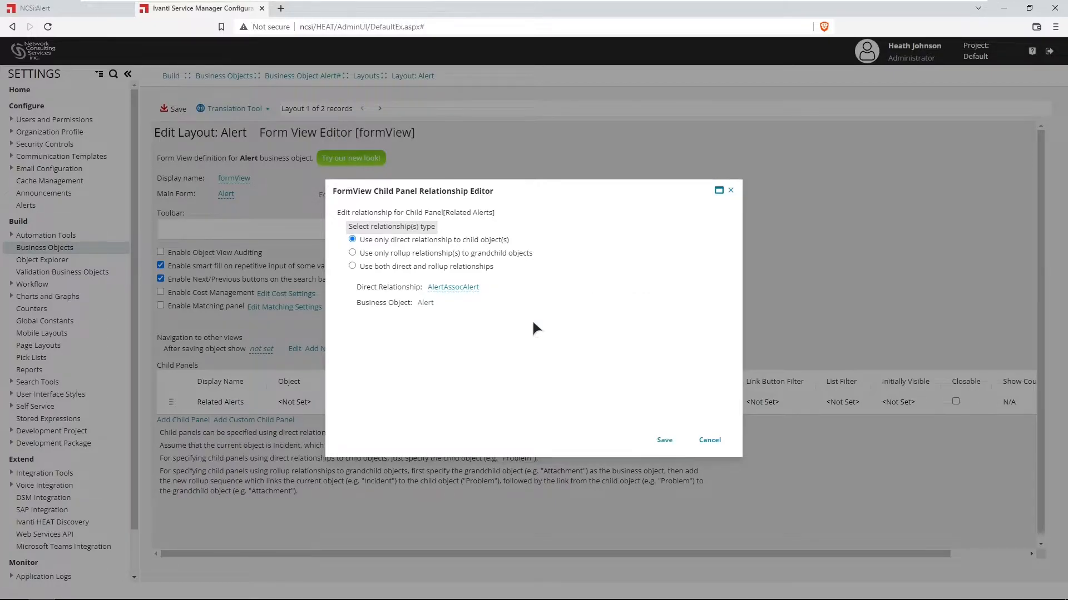
{"action": "left_click", "coordinate": [663, 440]}
{"action": "left_click", "coordinate": [516, 353]}
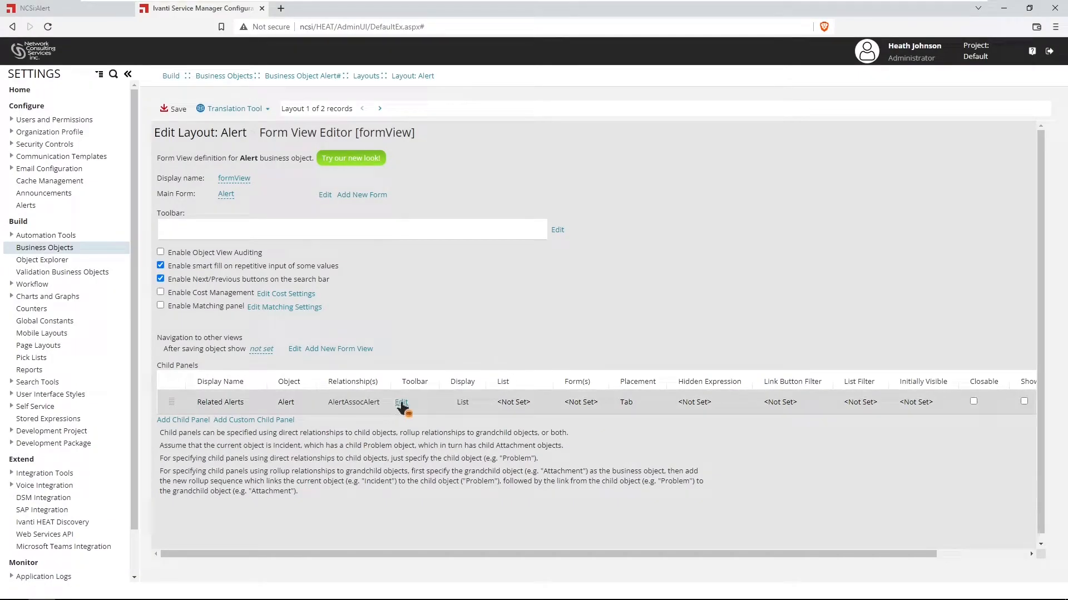
- Remove the New Record Menu, Delete, Link and Unlink buttons from the Related Alerts panel's toolbar and save it
{"action": "left_click", "coordinate": [400, 403]}
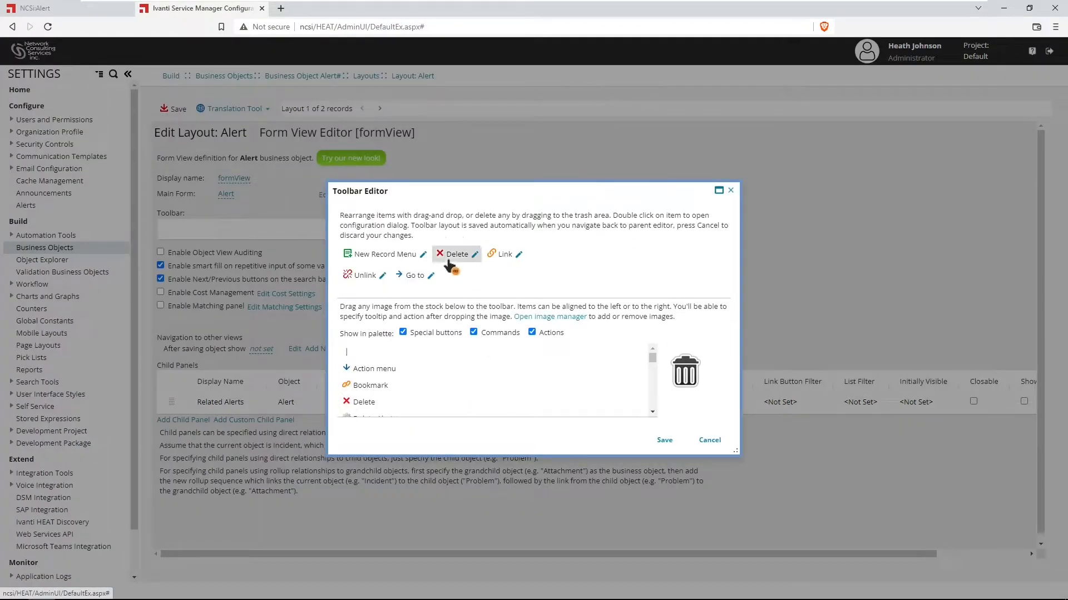
{"action": "left_click_drag", "start_coordinate": [384, 254], "coordinate": [685, 369]}
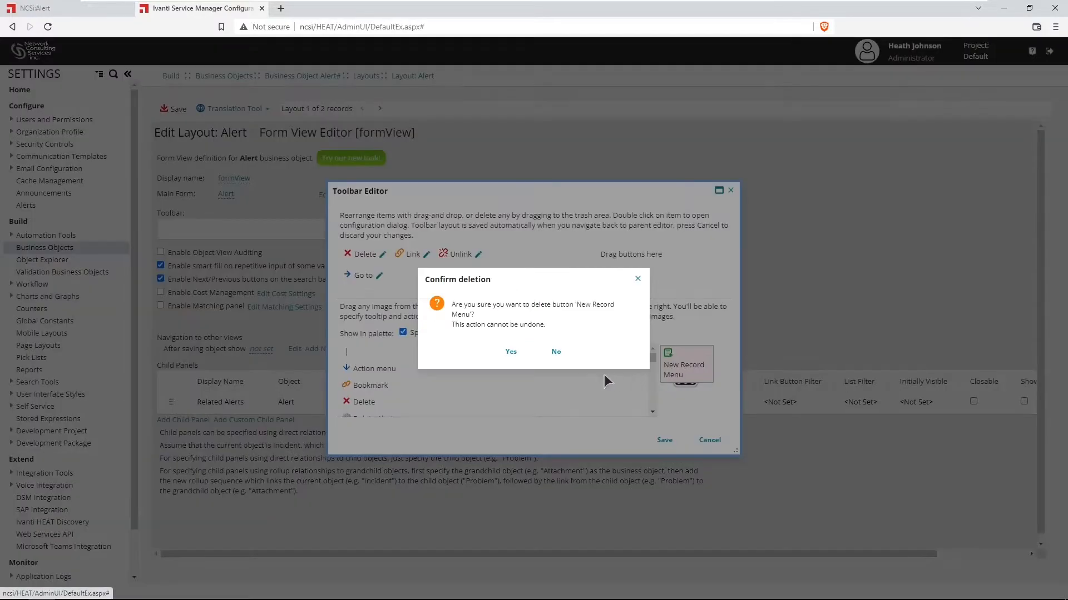
{"action": "left_click", "coordinate": [510, 352]}
{"action": "left_click_drag", "start_coordinate": [361, 254], "coordinate": [685, 370]}
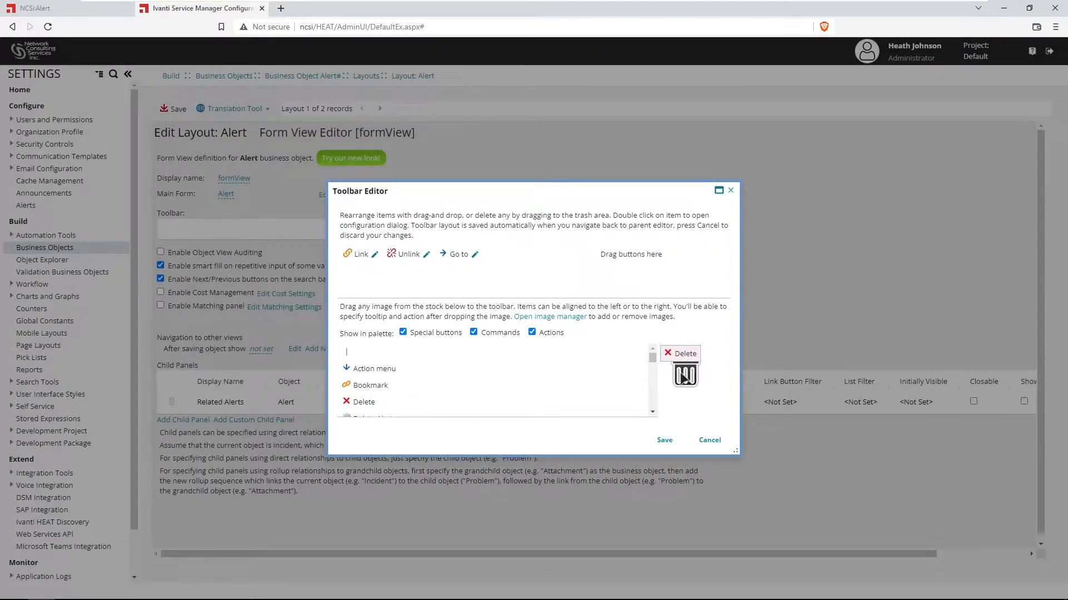
{"action": "left_click", "coordinate": [508, 352]}
{"action": "left_click_drag", "start_coordinate": [362, 254], "coordinate": [685, 372]}
{"action": "left_click_drag", "start_coordinate": [367, 257], "coordinate": [659, 373]}
{"action": "left_click", "coordinate": [509, 355]}
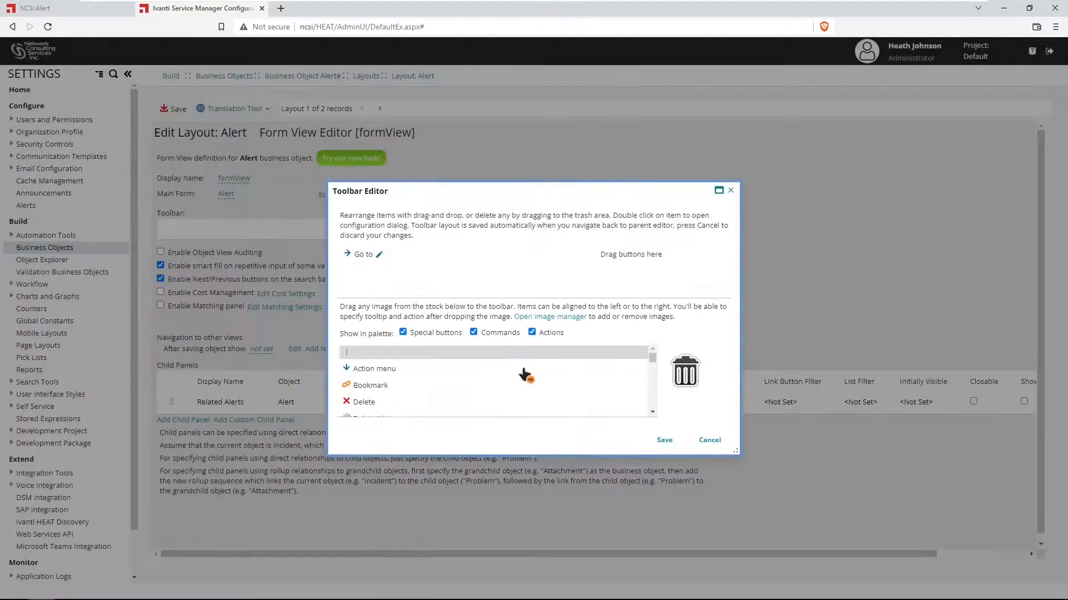
{"action": "left_click", "coordinate": [663, 440]}
- Set the Related Alerts panel's list to Alert and its form to Alert.ReadOnly
{"action": "left_click", "coordinate": [528, 403]}
{"action": "left_click", "coordinate": [507, 415]}
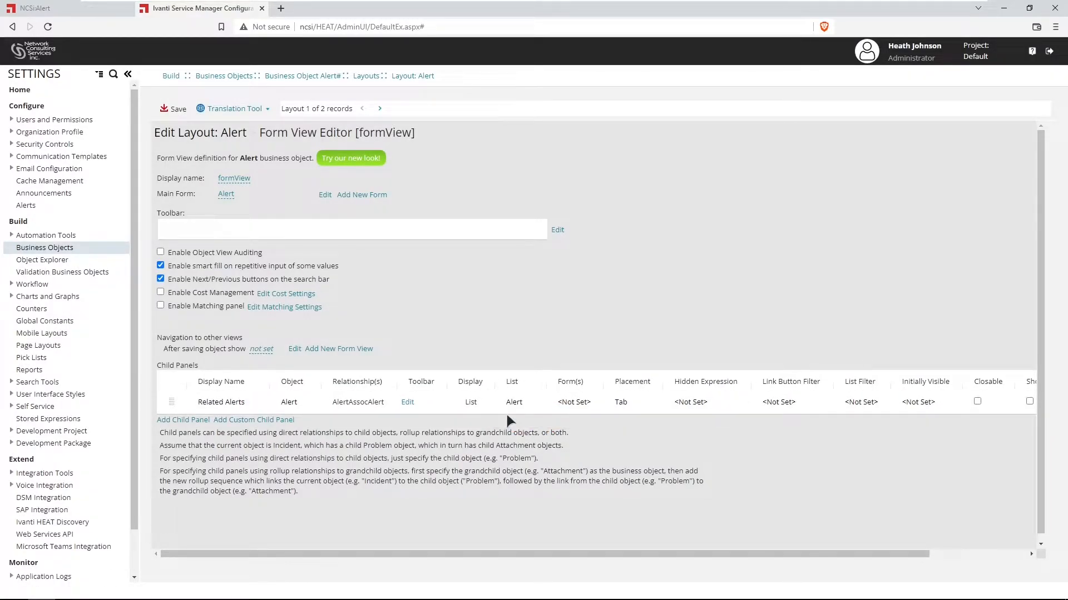
{"action": "left_click", "coordinate": [573, 403]}
{"action": "left_click", "coordinate": [609, 269]}
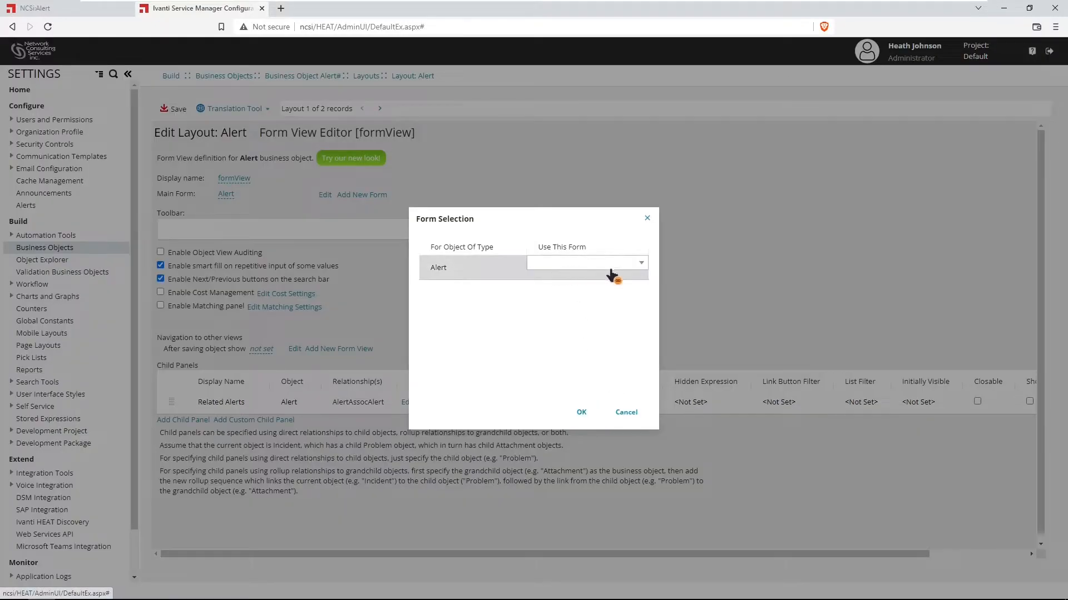
{"action": "left_click", "coordinate": [642, 266]}
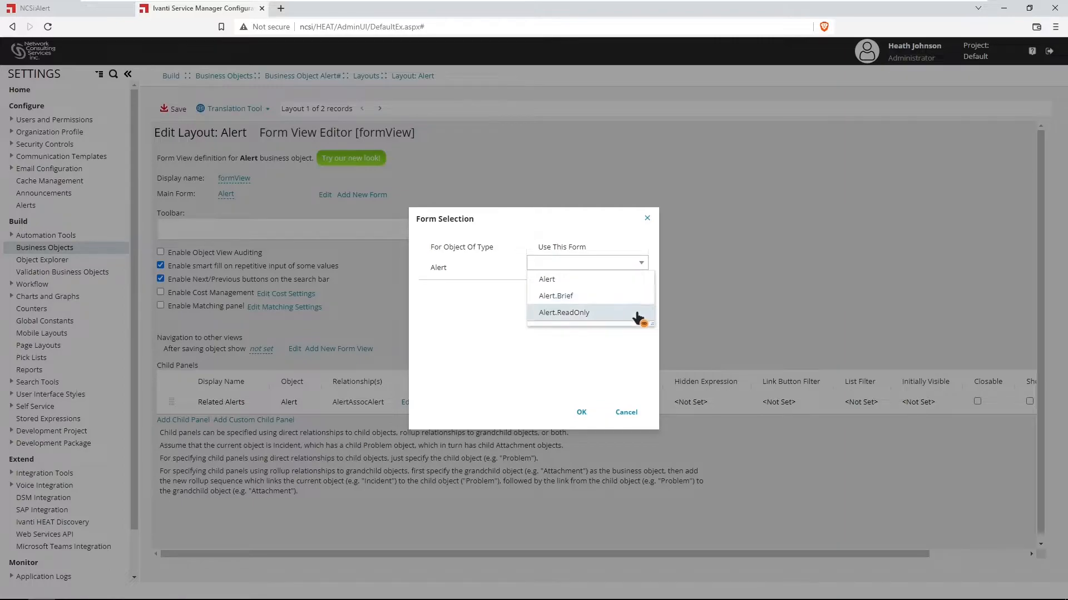
{"action": "left_click", "coordinate": [561, 314]}
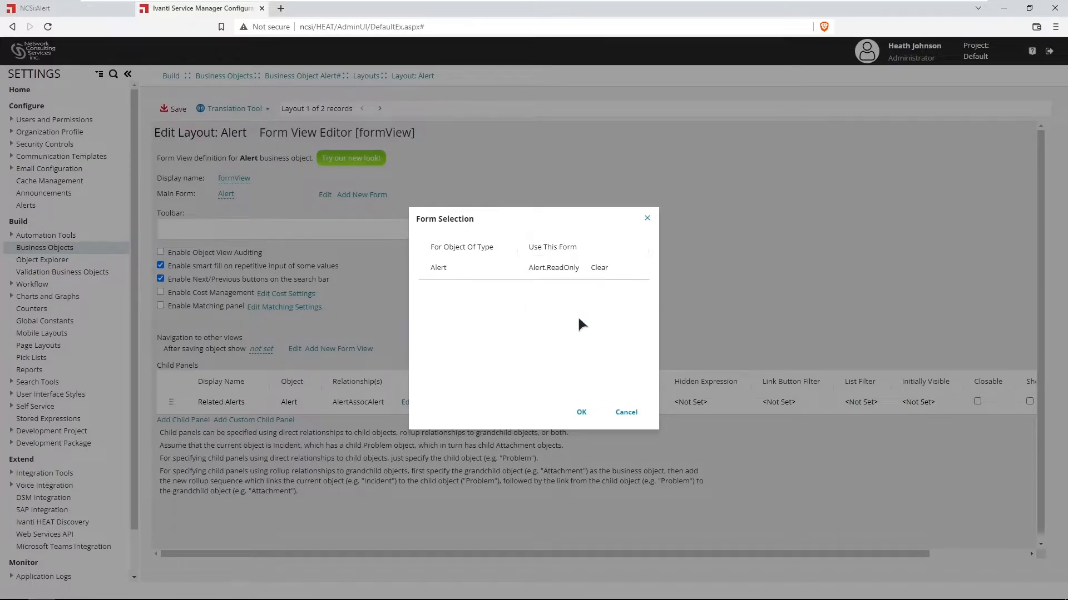
{"action": "left_click", "coordinate": [581, 413]}
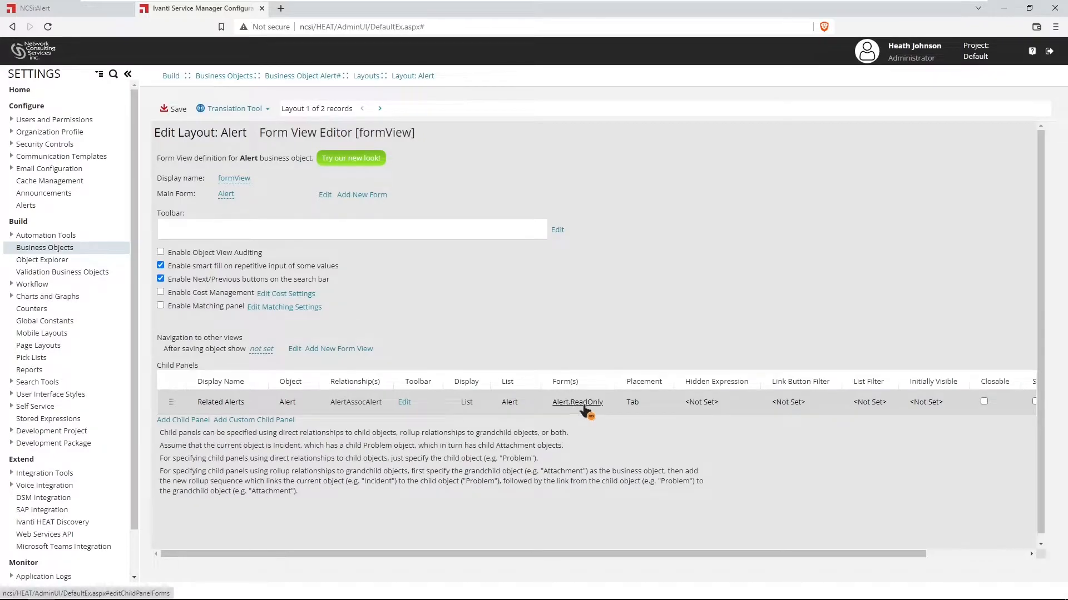
- Give the Related Alerts panel the hidden expression $(Severity != "None"), checking whether it can be simplified, and save it
{"action": "left_click_drag", "start_coordinate": [660, 552], "coordinate": [840, 555]}
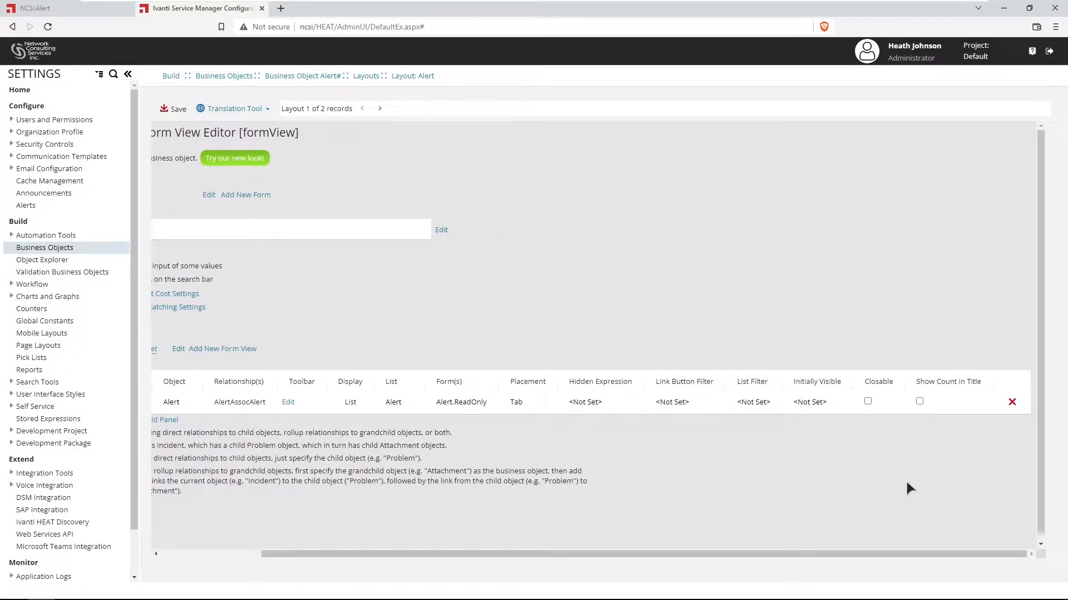
{"action": "left_click", "coordinate": [586, 403]}
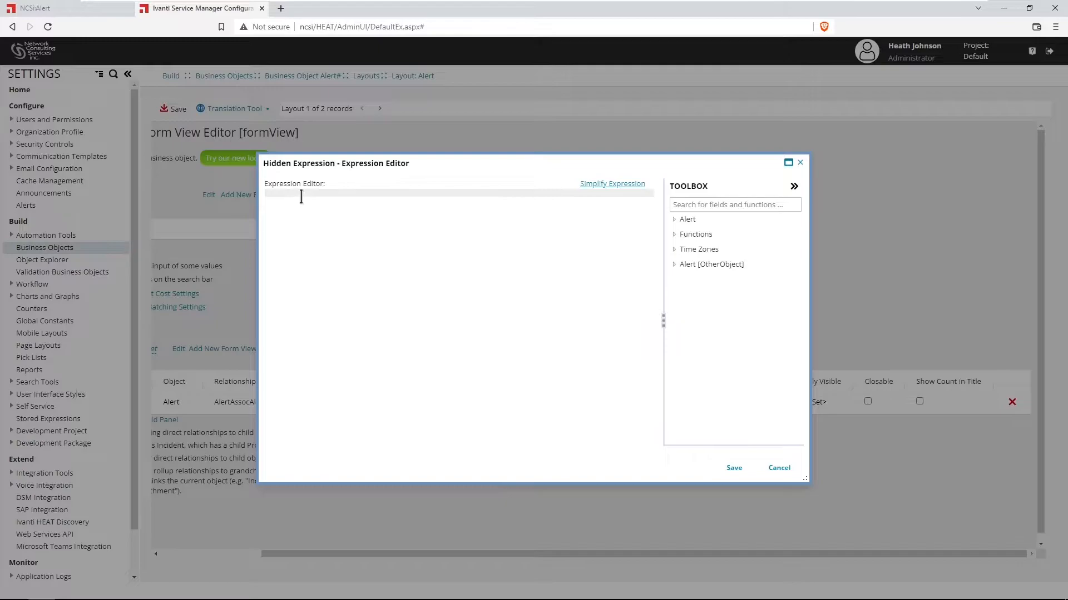
{"action": "type", "text": "$(Severity != \"None\")"}
{"action": "left_click", "coordinate": [593, 186]}
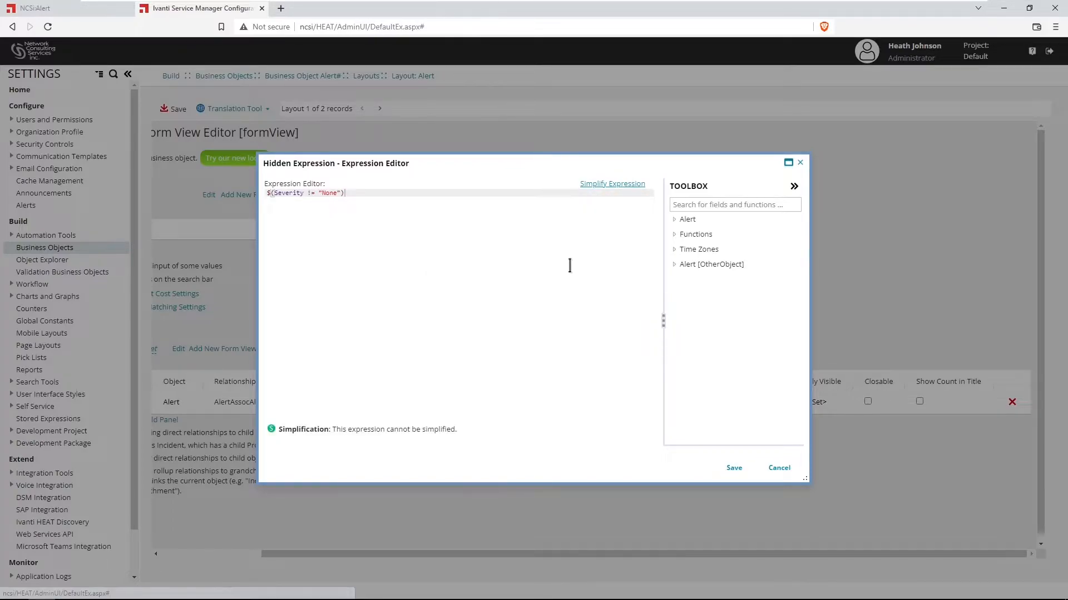
{"action": "left_click", "coordinate": [729, 467]}
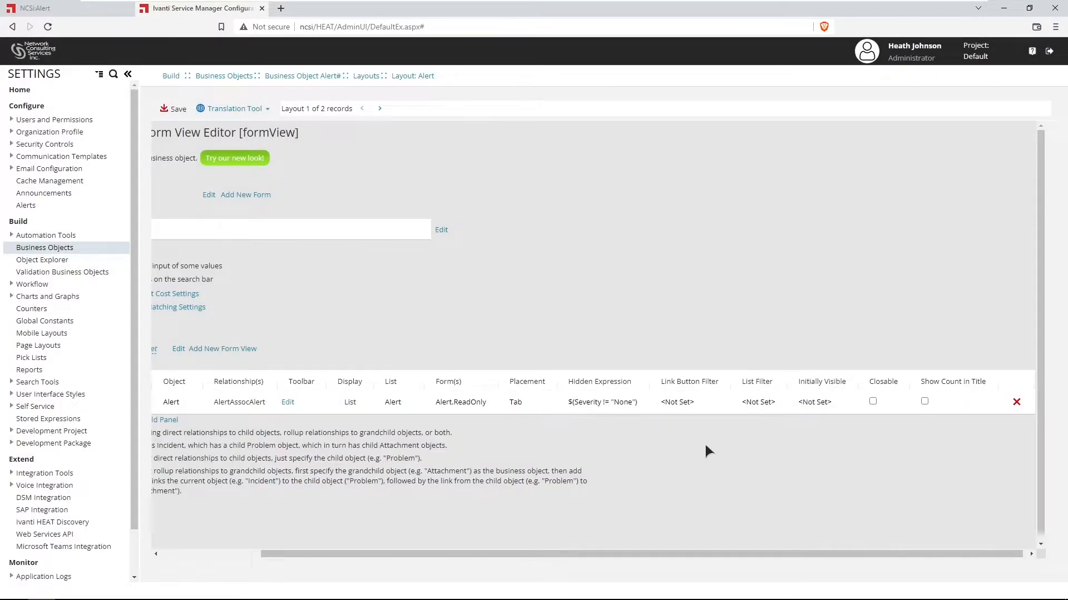
- Enable Show Count in Title for the Related Alerts panel and save the Alert layout
{"action": "left_click", "coordinate": [924, 401]}
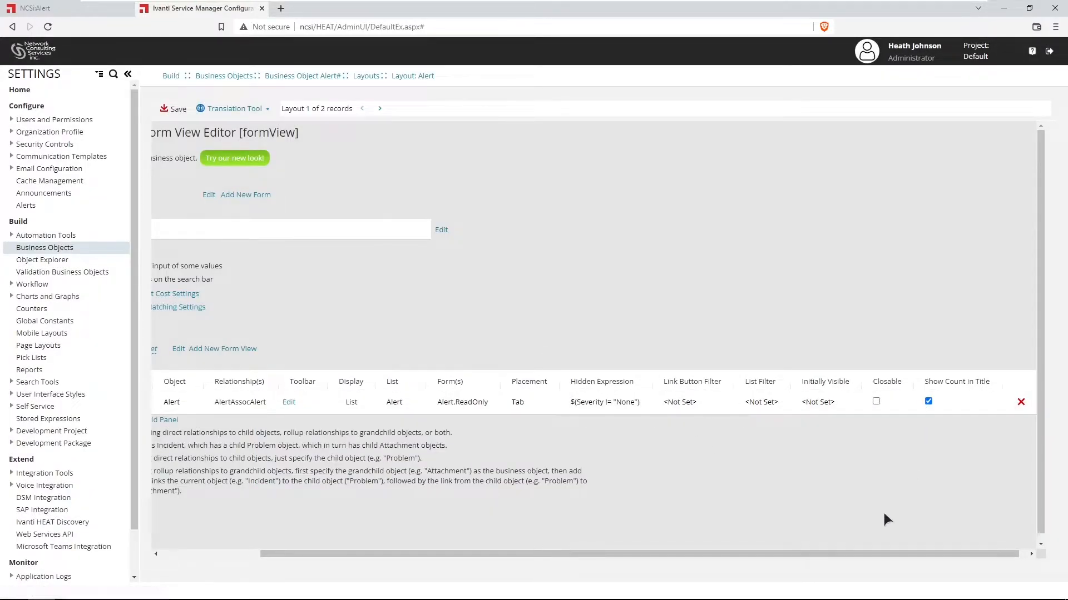
{"action": "left_click_drag", "start_coordinate": [862, 555], "coordinate": [583, 564]}
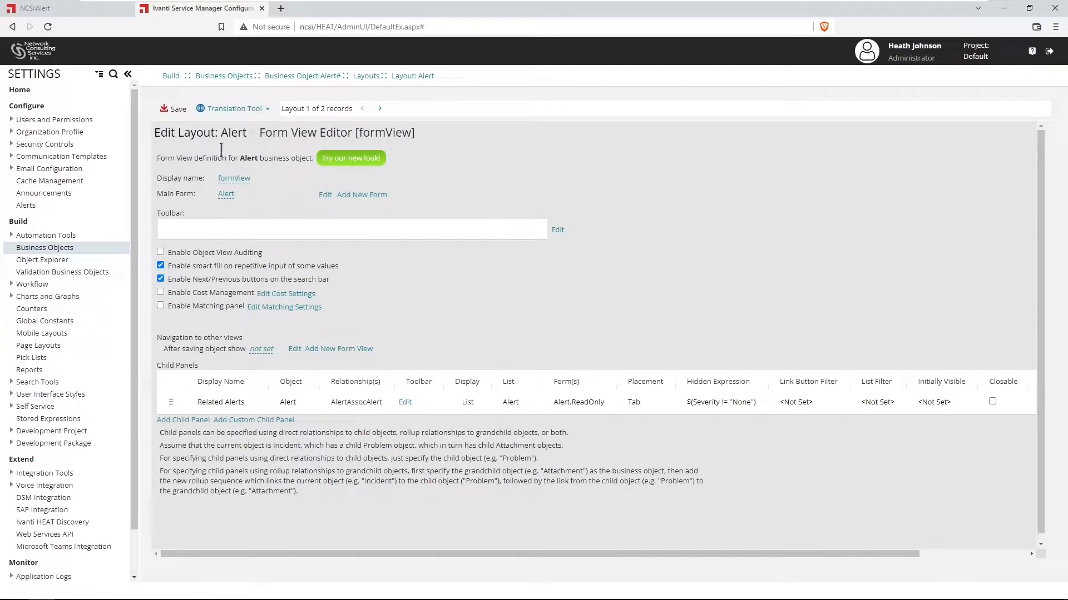
{"action": "left_click", "coordinate": [175, 109]}
- Start a new Update Object quick action for the Alert business object in the form-based editor
{"action": "left_click", "coordinate": [305, 76]}
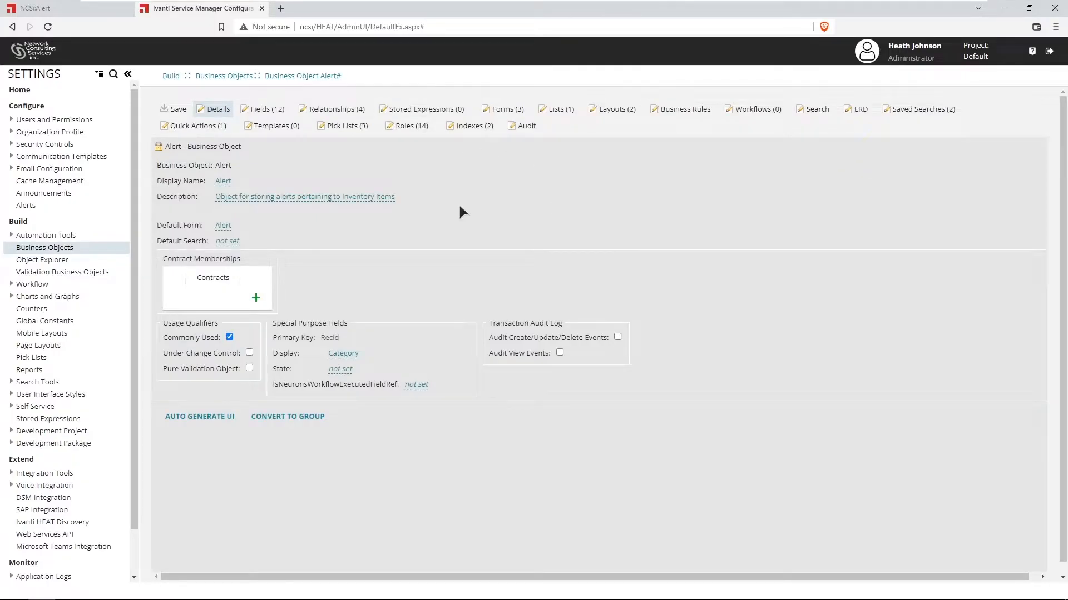
{"action": "left_click", "coordinate": [206, 128]}
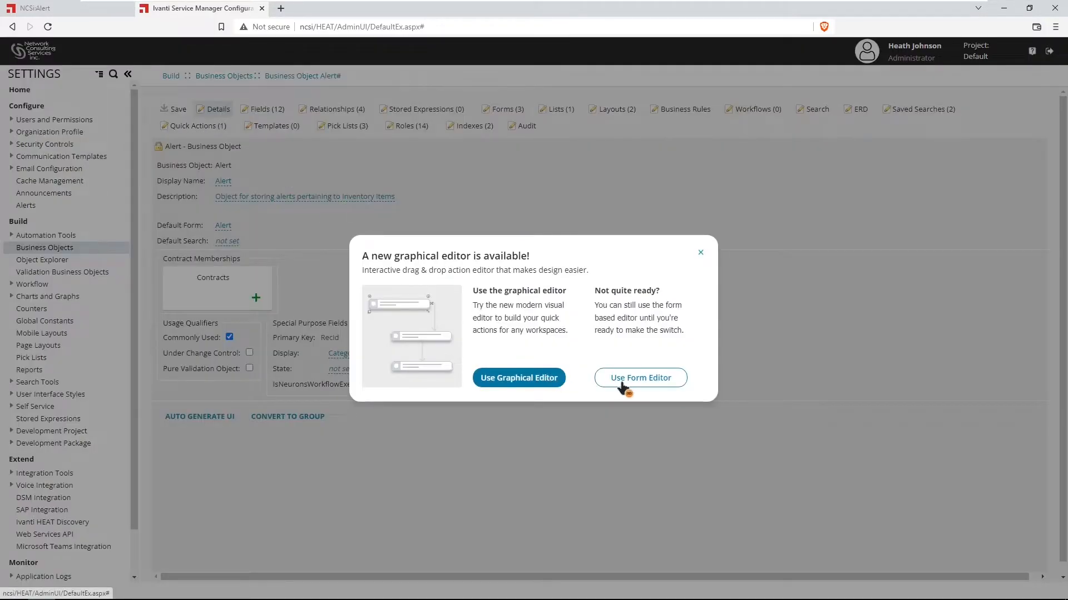
{"action": "left_click", "coordinate": [645, 382]}
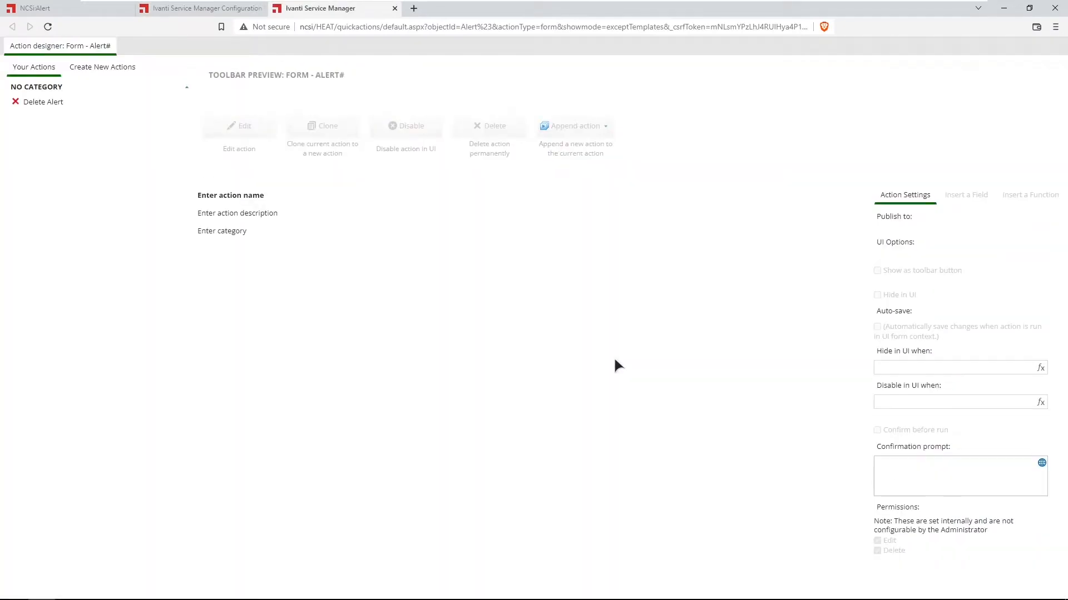
{"action": "left_click", "coordinate": [110, 68]}
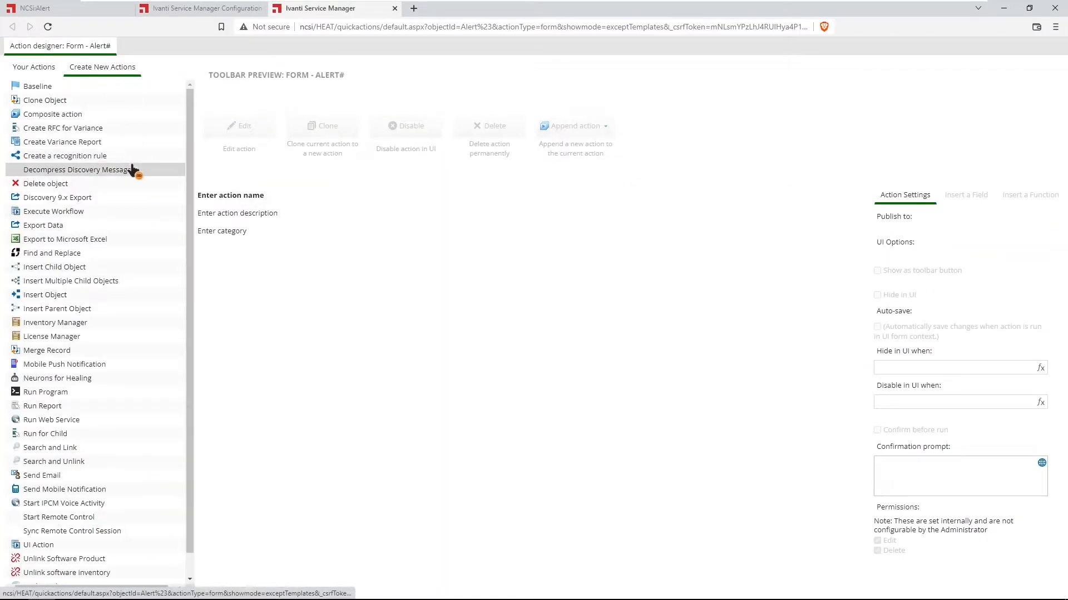
{"action": "scroll", "coordinate": [191, 295], "scroll_direction": "down", "scroll_amount": 2}
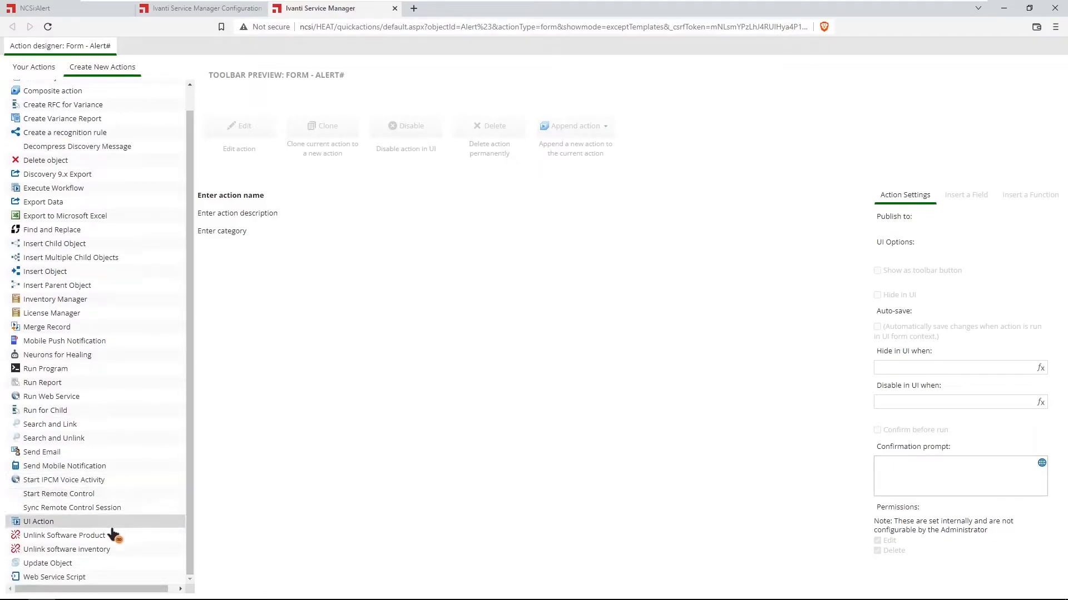
{"action": "left_click", "coordinate": [47, 563]}
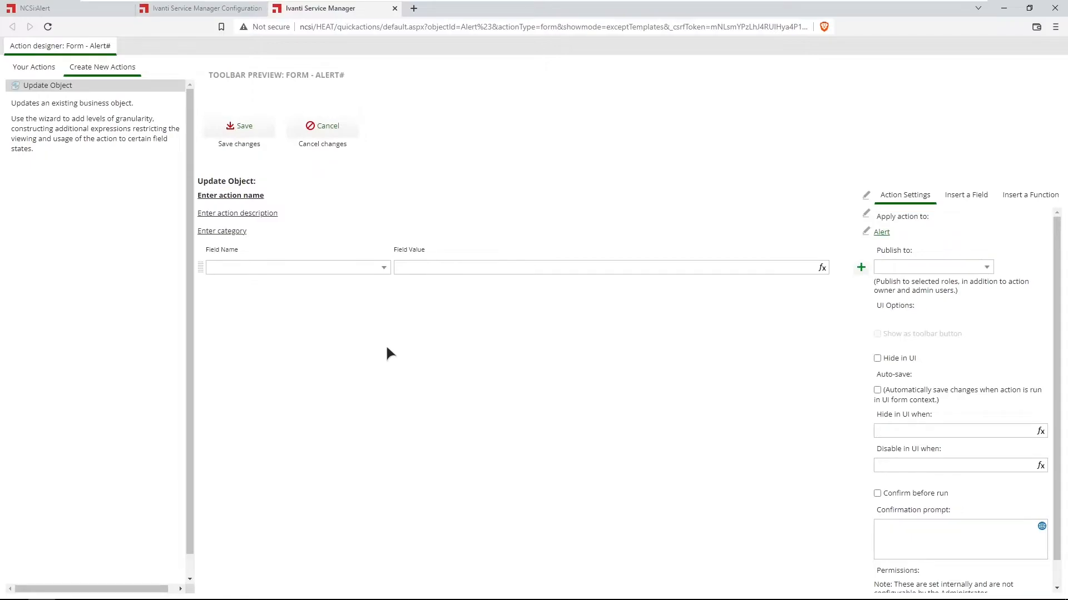
- Name the action Update Status on 'No Current Alerts' and enable auto-save when it runs in form context
{"action": "left_click", "coordinate": [248, 197]}
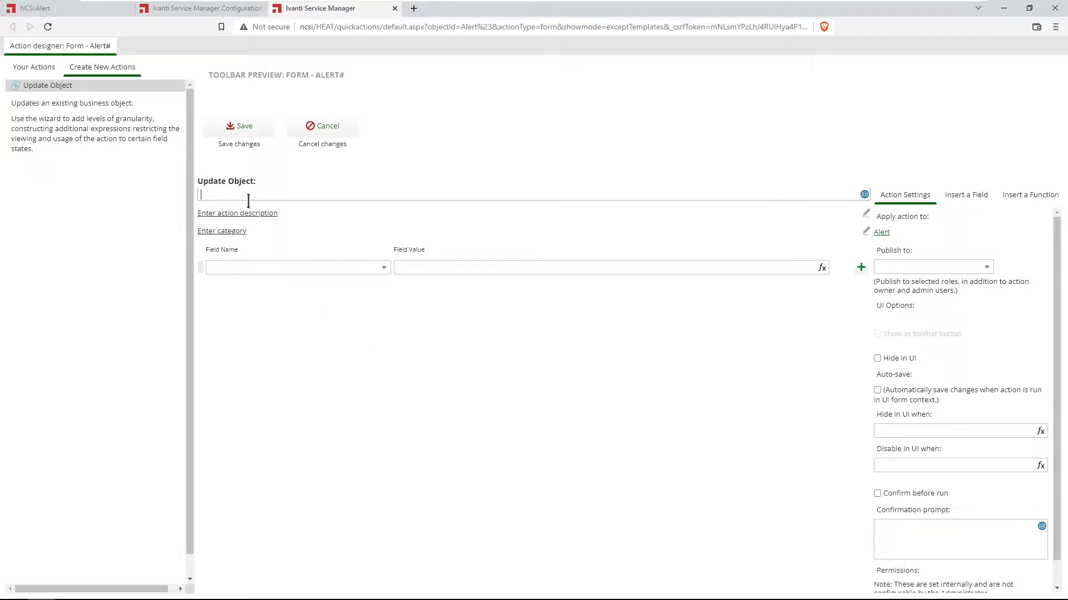
{"action": "type", "text": "Update Status on 'No Current Alert's"}
{"action": "left_click", "coordinate": [259, 216]}
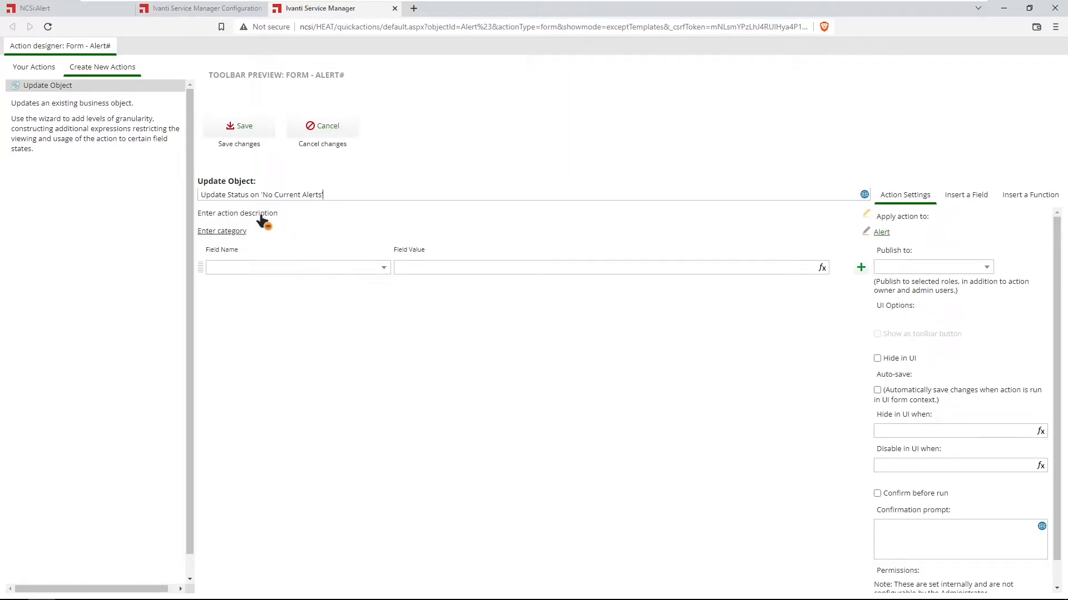
{"action": "left_click", "coordinate": [876, 390]}
{"action": "left_click", "coordinate": [233, 237]}
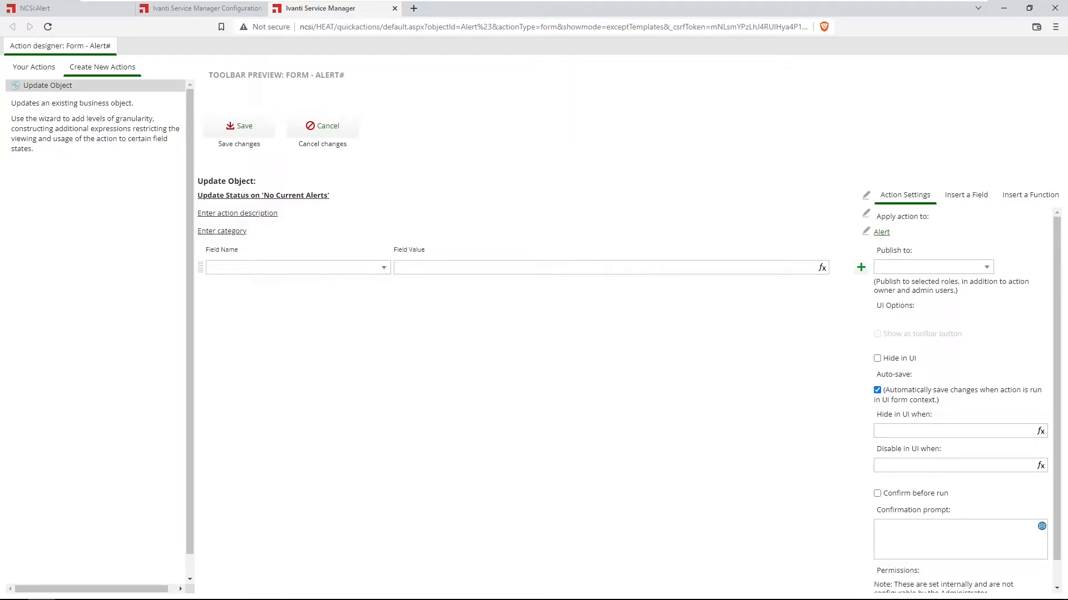
- Set Status to $(if IsTrueForAllChildren("Alert#", RecId, "Alert#.AlertAssocAlert", $(Status == "Closed")) then "Current" else "Closed"), save the quick action and close the action designer
{"action": "left_click", "coordinate": [384, 269]}
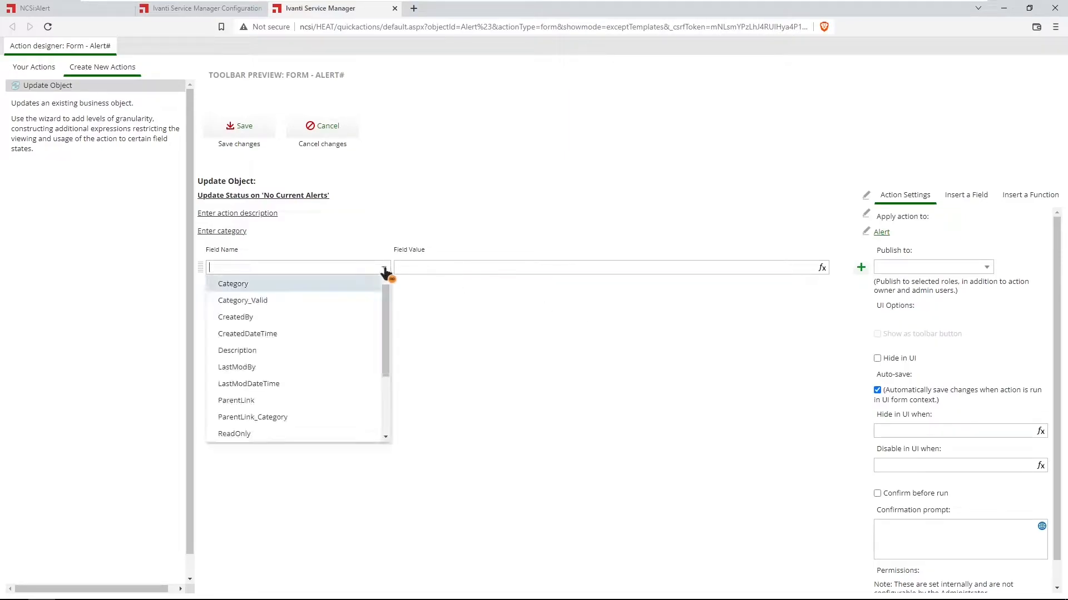
{"action": "scroll", "coordinate": [388, 304], "scroll_direction": "down", "scroll_amount": 3}
{"action": "left_click", "coordinate": [228, 401]}
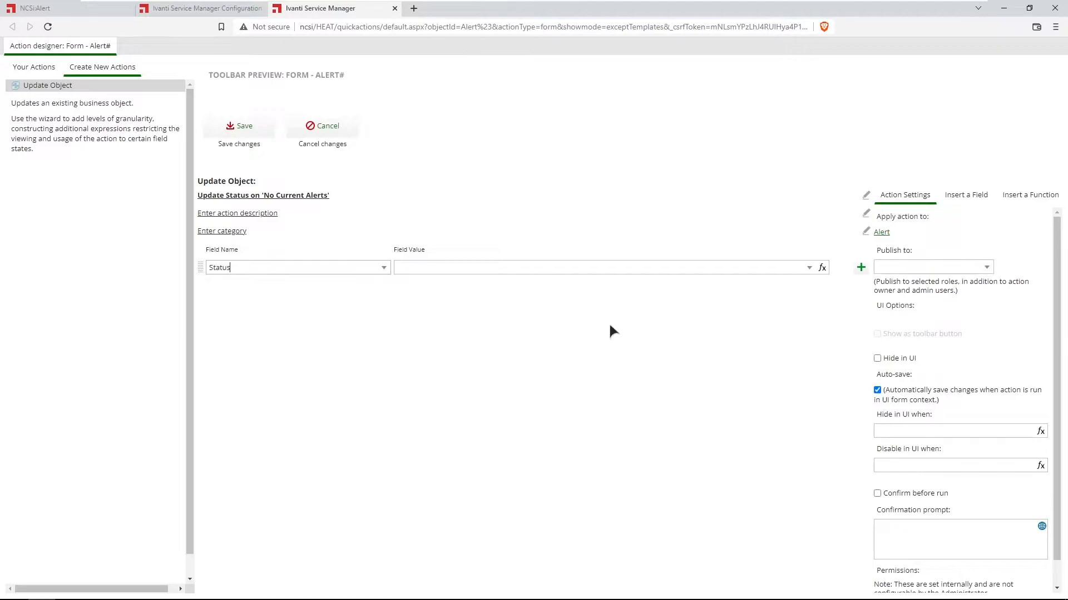
{"action": "left_click", "coordinate": [821, 269]}
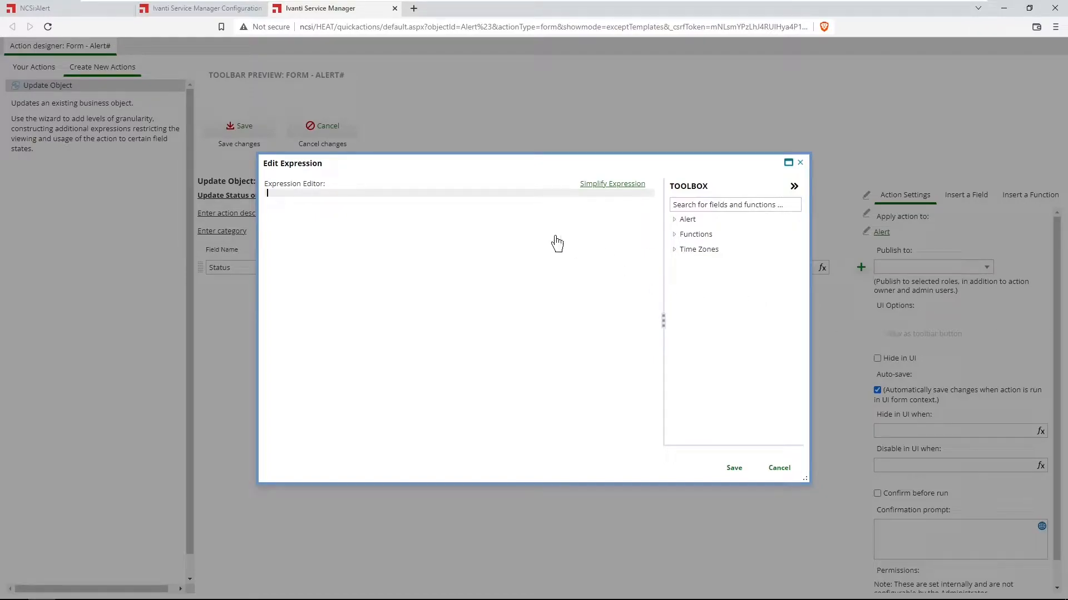
{"action": "type", "text": "$(if IsTrueForAllChildren(\"Alert#\", RecId, \"Alert#.AlertAssocAlert\", $(Status == \"Closed\")) then \"Current\"   else \"Closed\")"}
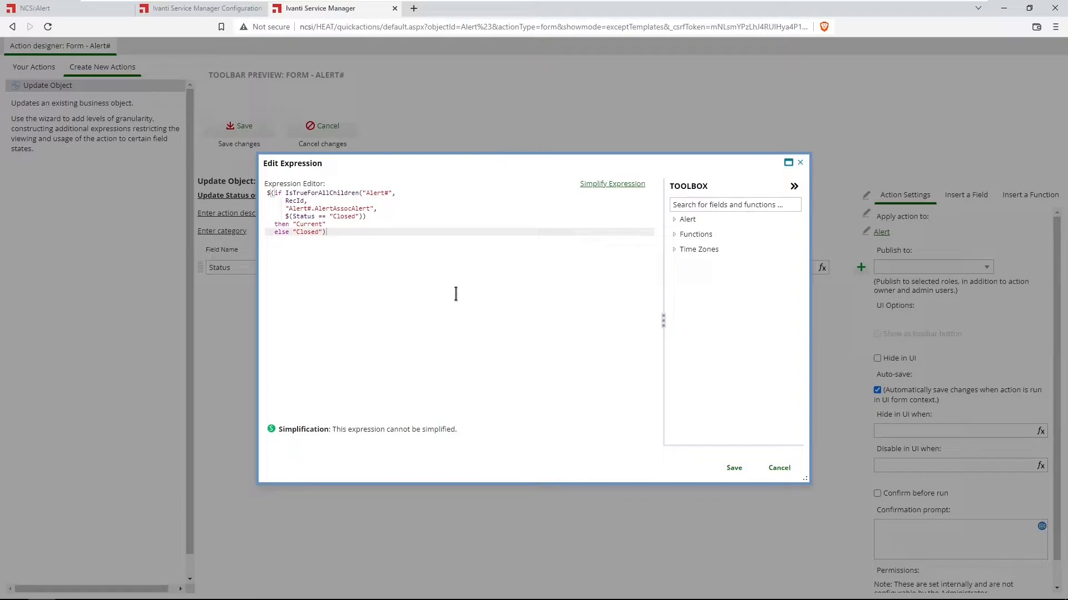
{"action": "left_click", "coordinate": [735, 468]}
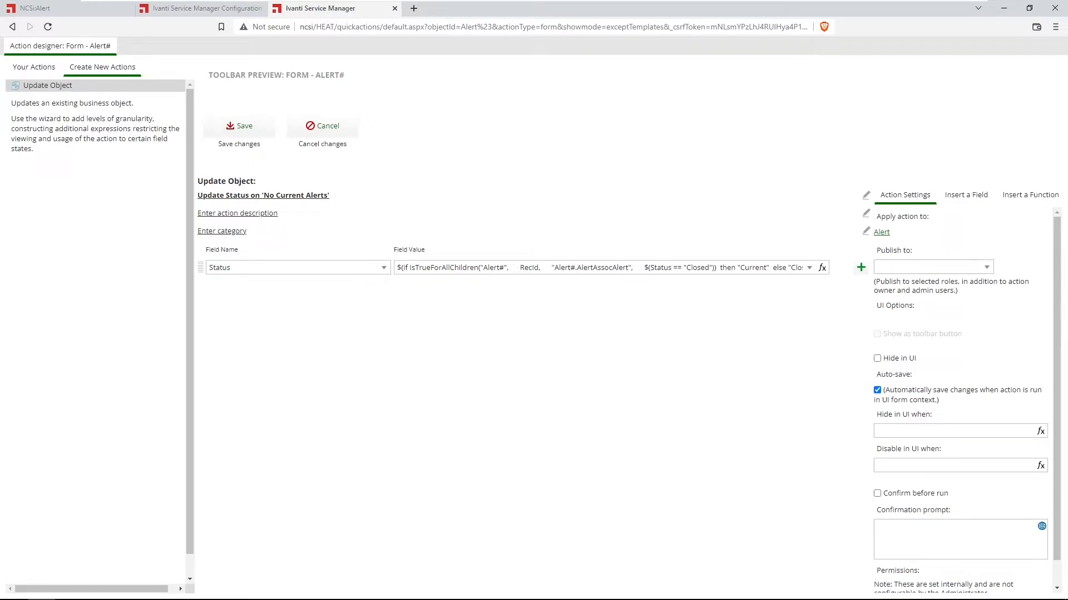
{"action": "left_click", "coordinate": [245, 133]}
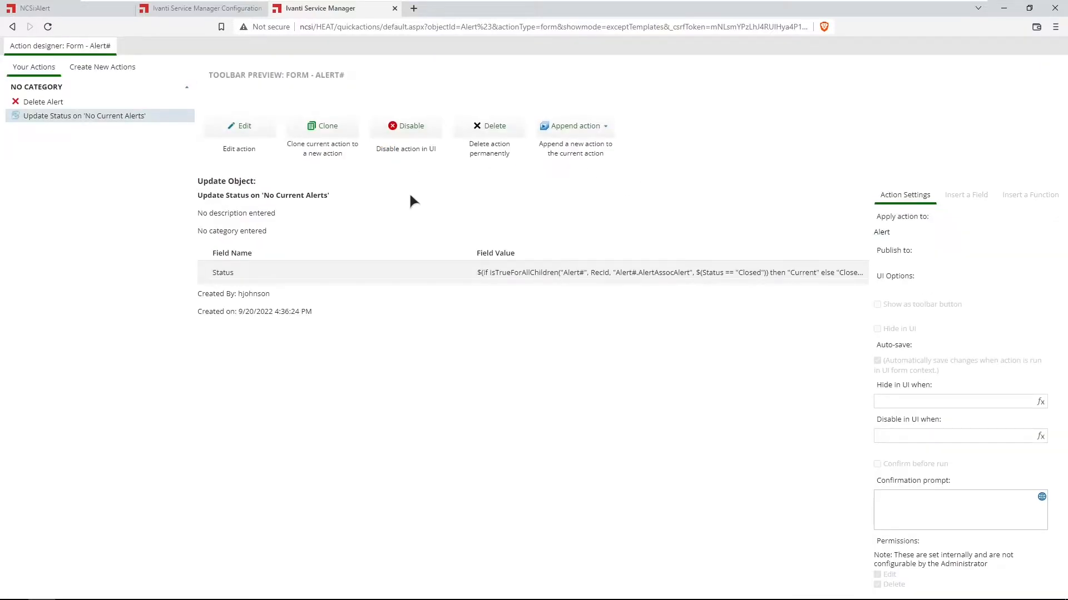
{"action": "left_click", "coordinate": [395, 8]}
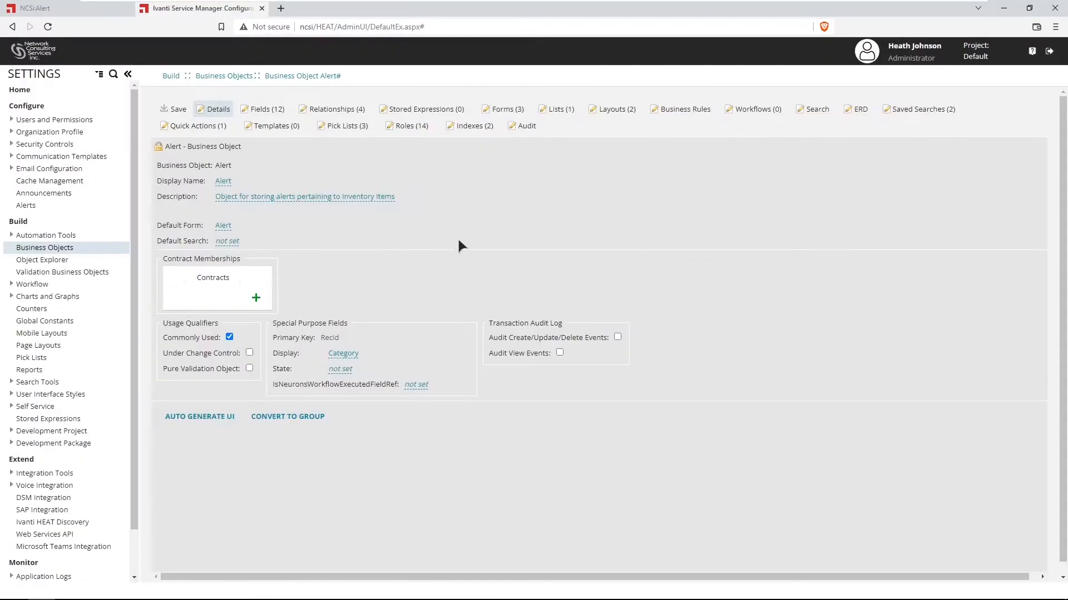
- Add a triggered action to the Alert business rules named Link New Alerts to 'No Current Alerts', firing on object insert
{"action": "left_click", "coordinate": [683, 109]}
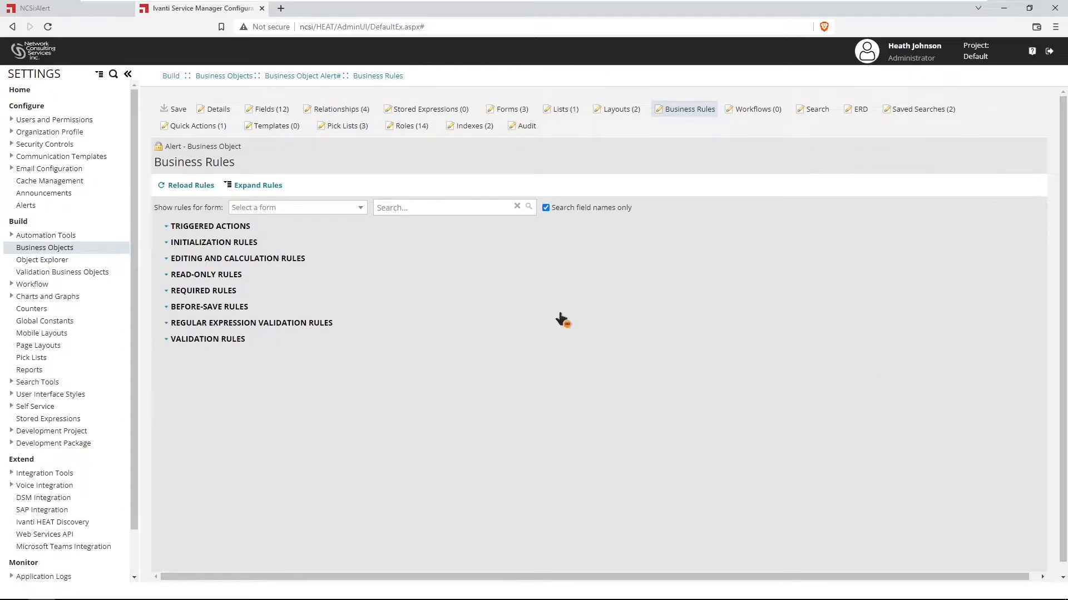
{"action": "left_click", "coordinate": [220, 227]}
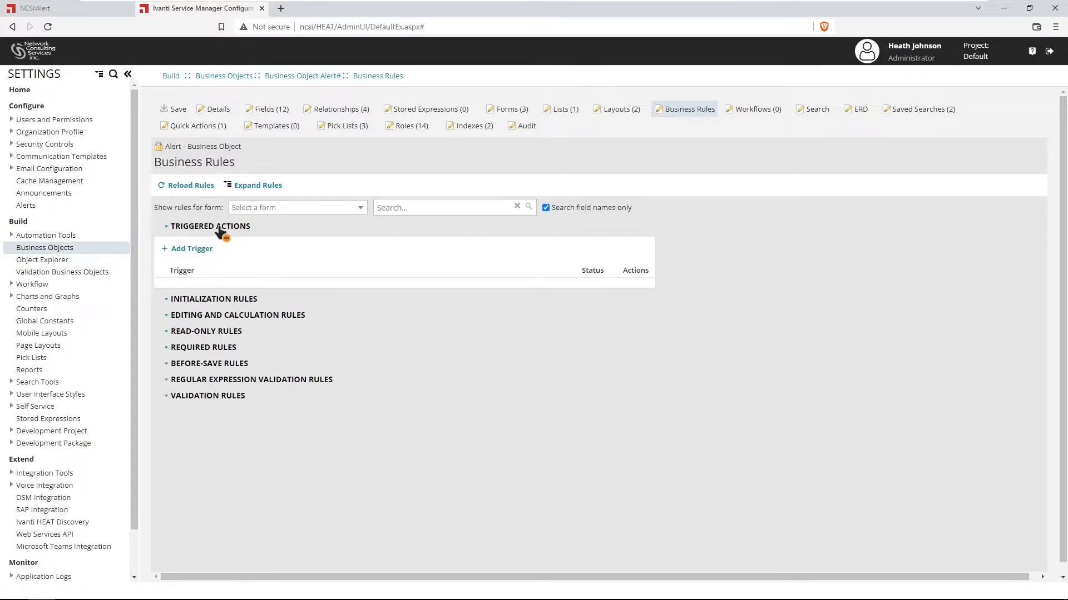
{"action": "left_click", "coordinate": [192, 251]}
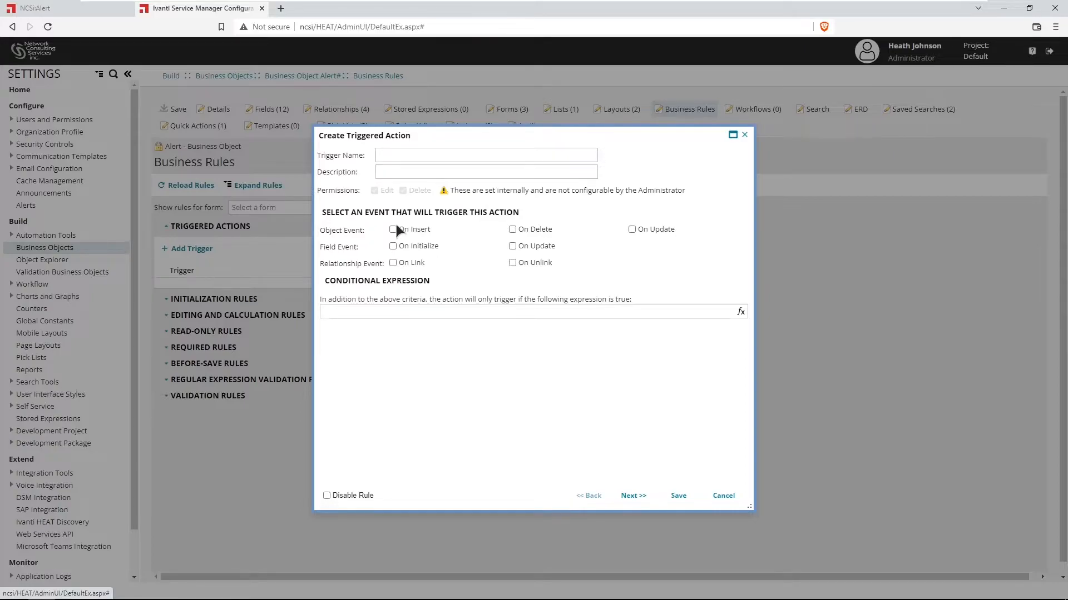
{"action": "left_click", "coordinate": [410, 156]}
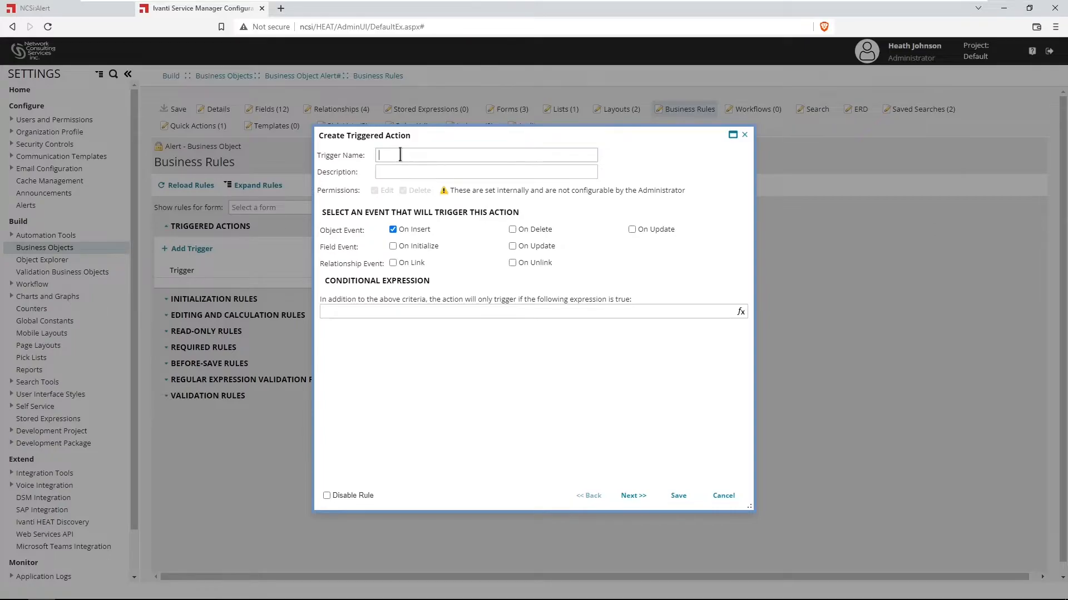
{"action": "type", "text": "Link New Alerts to 'No Alert'"}
{"action": "left_click", "coordinate": [454, 155]}
{"action": "type", "text": "Current"}
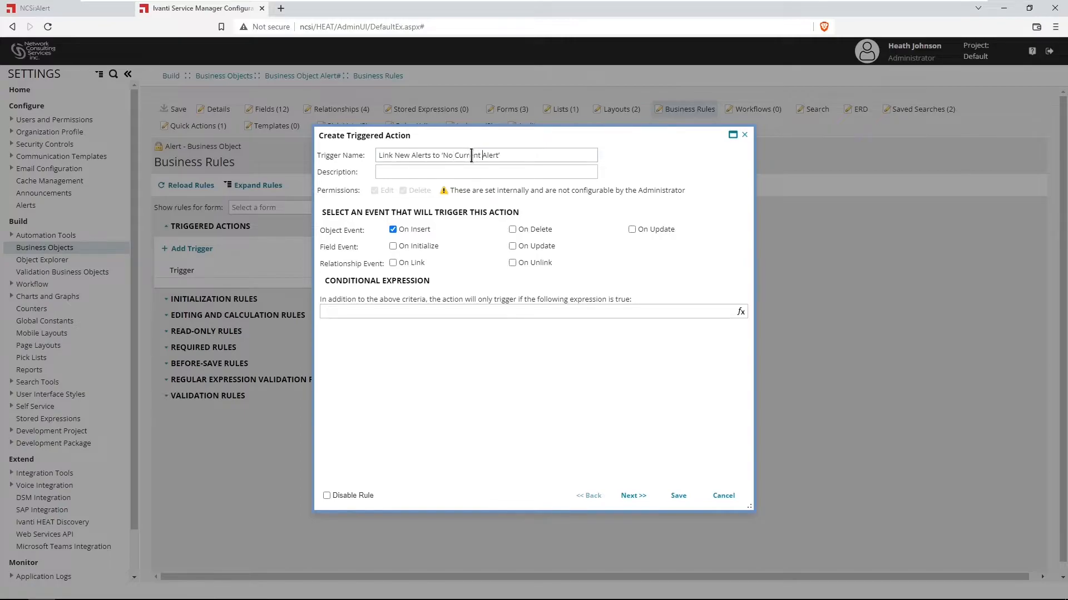
{"action": "key", "text": "BackSpace"}
{"action": "type", "text": "s"}
{"action": "key", "text": "BackSpace"}
{"action": "type", "text": "'"}
- Give the trigger the conditional expression $(Severity != "None") and save the expression
{"action": "left_click", "coordinate": [741, 312]}
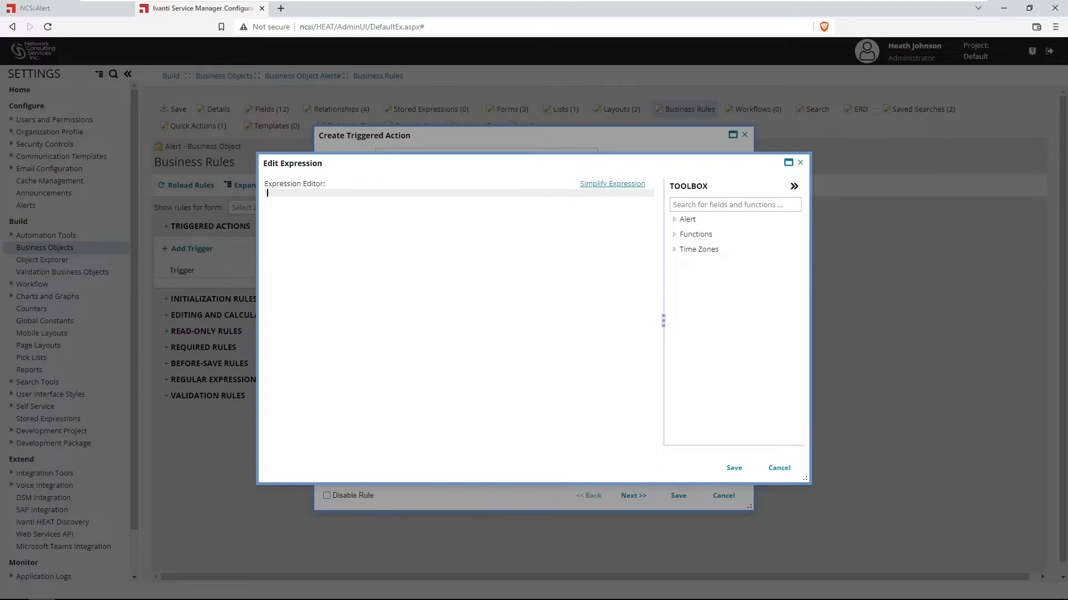
{"action": "type", "text": "$(Severity != \"None\")"}
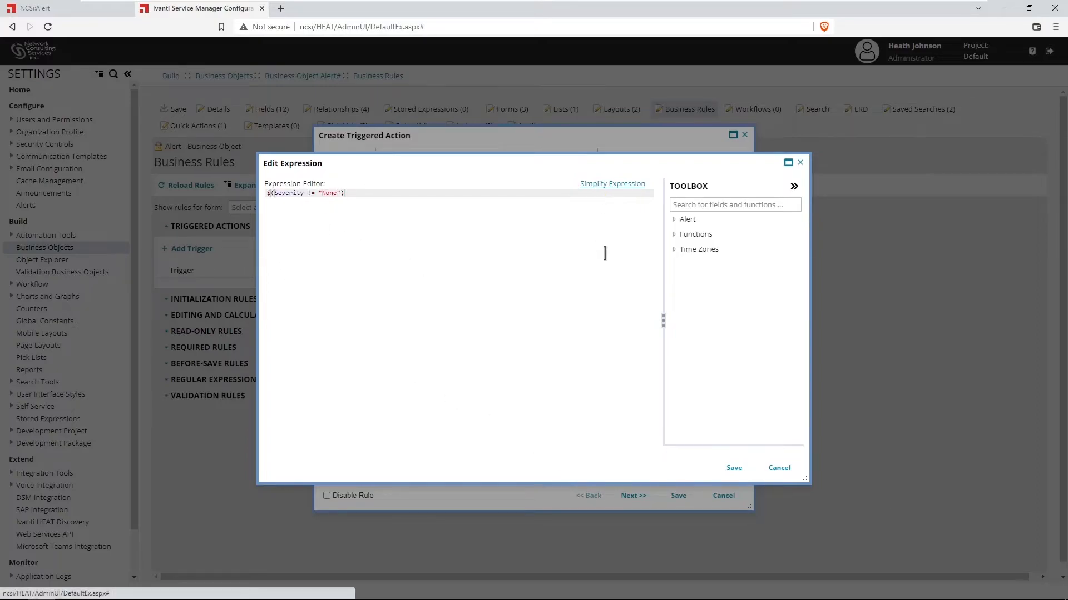
{"action": "left_click", "coordinate": [734, 469]}
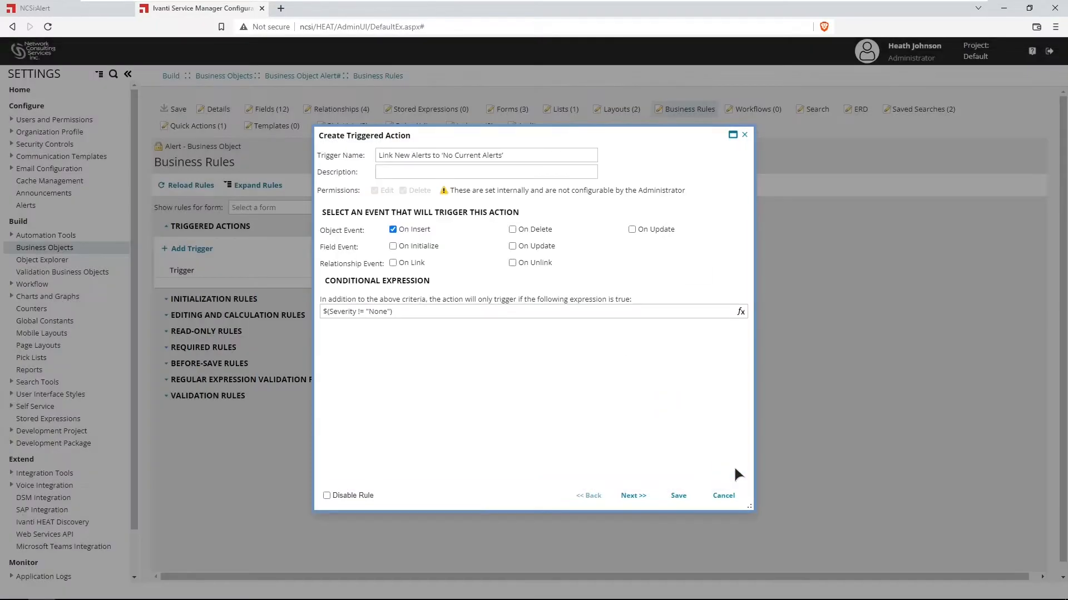
- Configure a new action of type Search and Link for the trigger and proceed to its configuration
{"action": "left_click", "coordinate": [633, 495]}
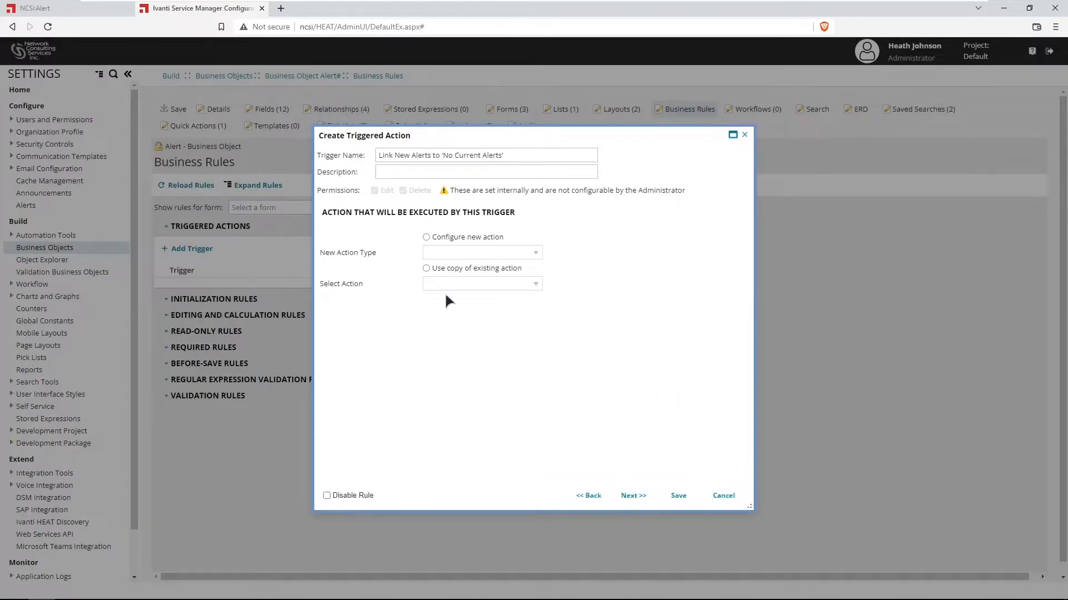
{"action": "left_click", "coordinate": [426, 237]}
{"action": "left_click", "coordinate": [532, 258]}
{"action": "left_click_drag", "start_coordinate": [542, 295], "coordinate": [536, 343]}
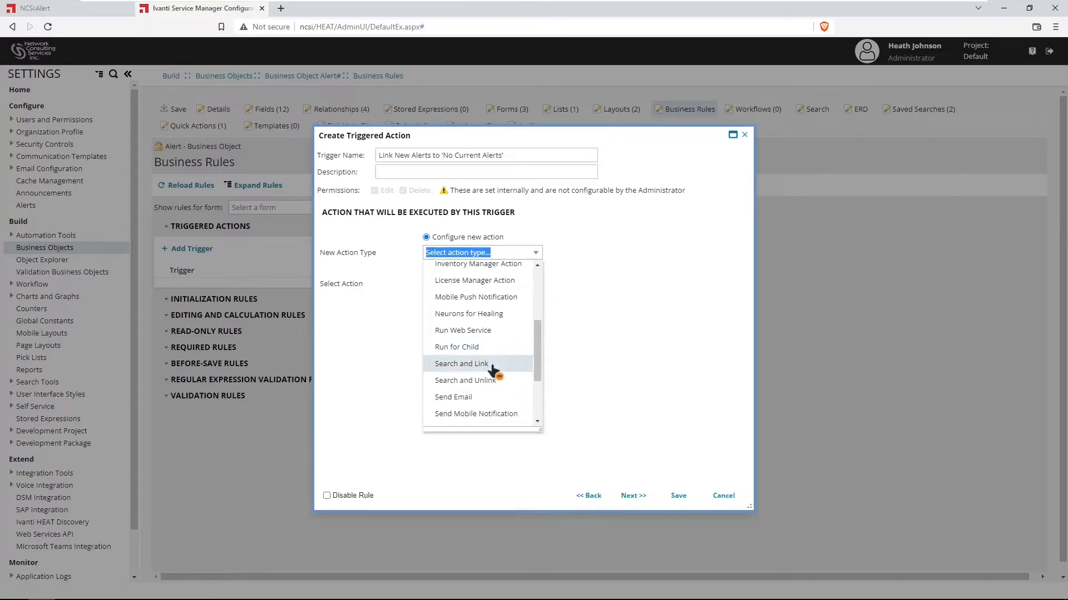
{"action": "left_click", "coordinate": [493, 365]}
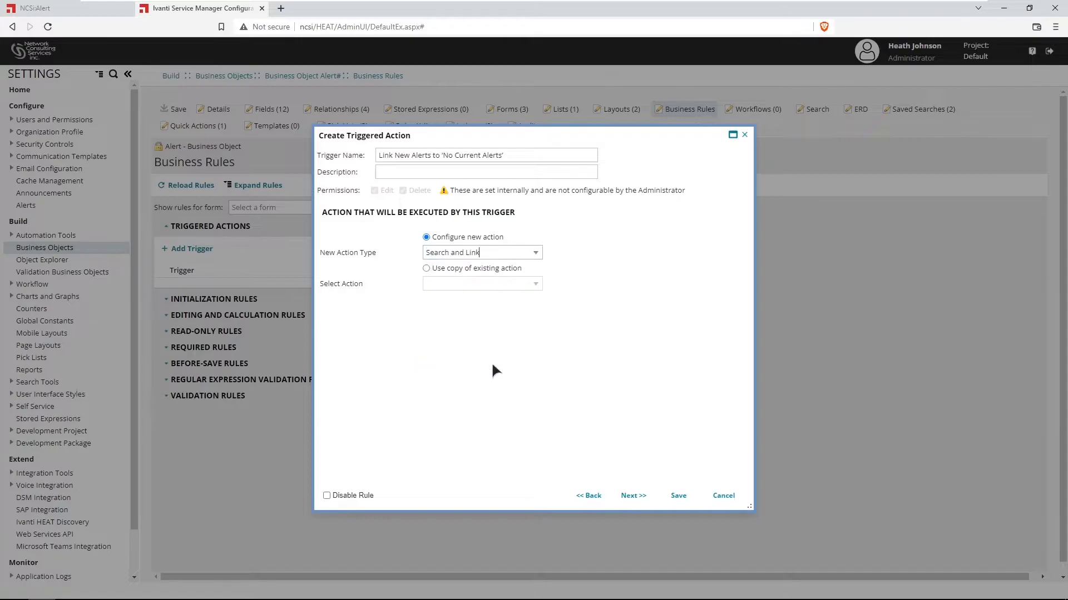
{"action": "left_click", "coordinate": [632, 496]}
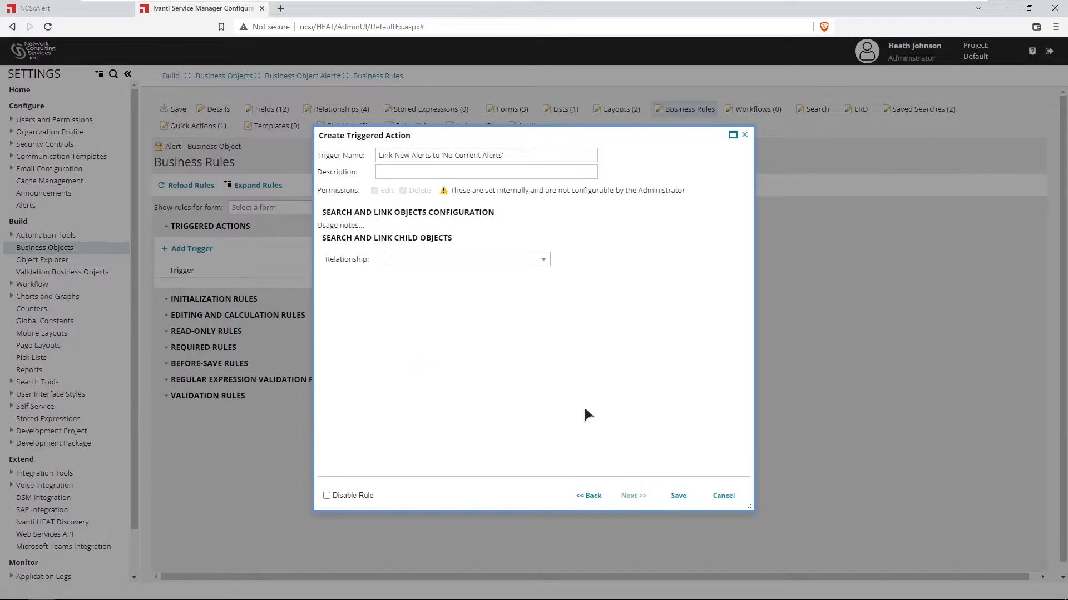
- Link through the AlertAssocAlert relationship where the Alert's Severity is Equal to None, and save the triggered action
{"action": "left_click", "coordinate": [543, 260]}
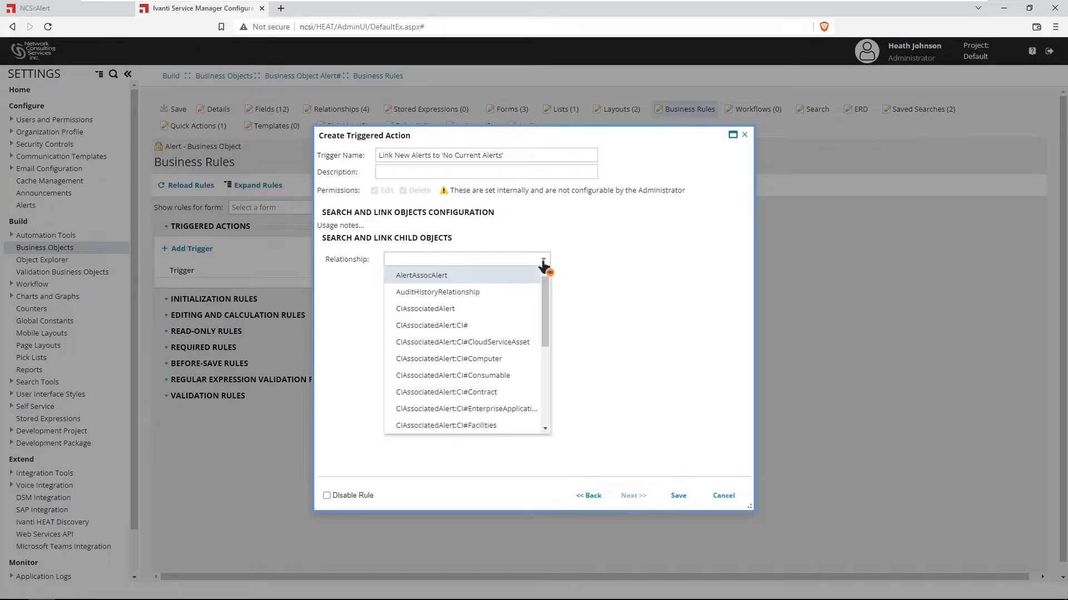
{"action": "left_click", "coordinate": [466, 276]}
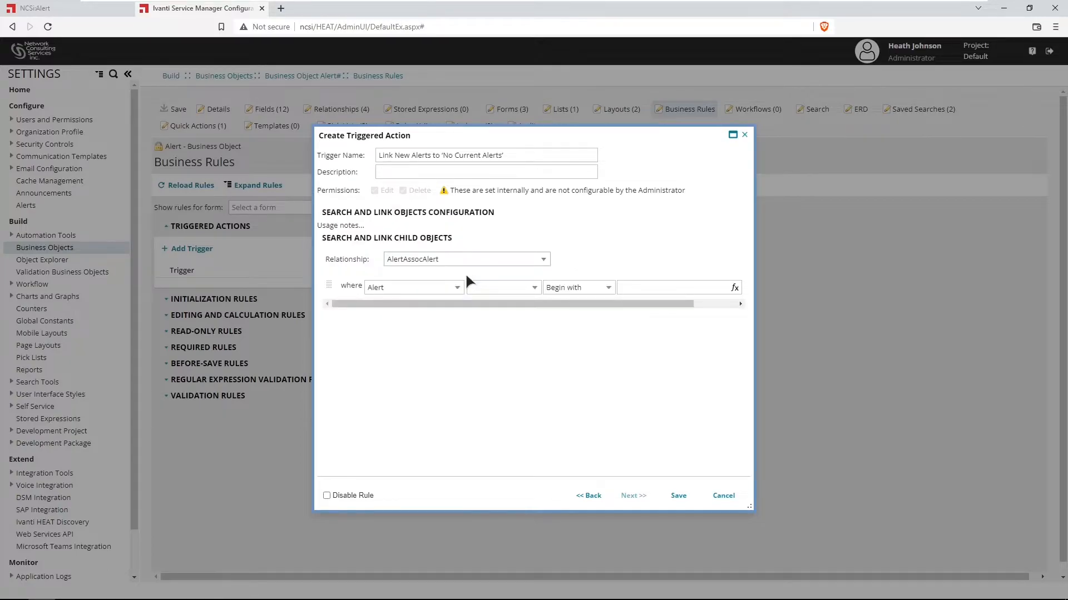
{"action": "left_click", "coordinate": [535, 287]}
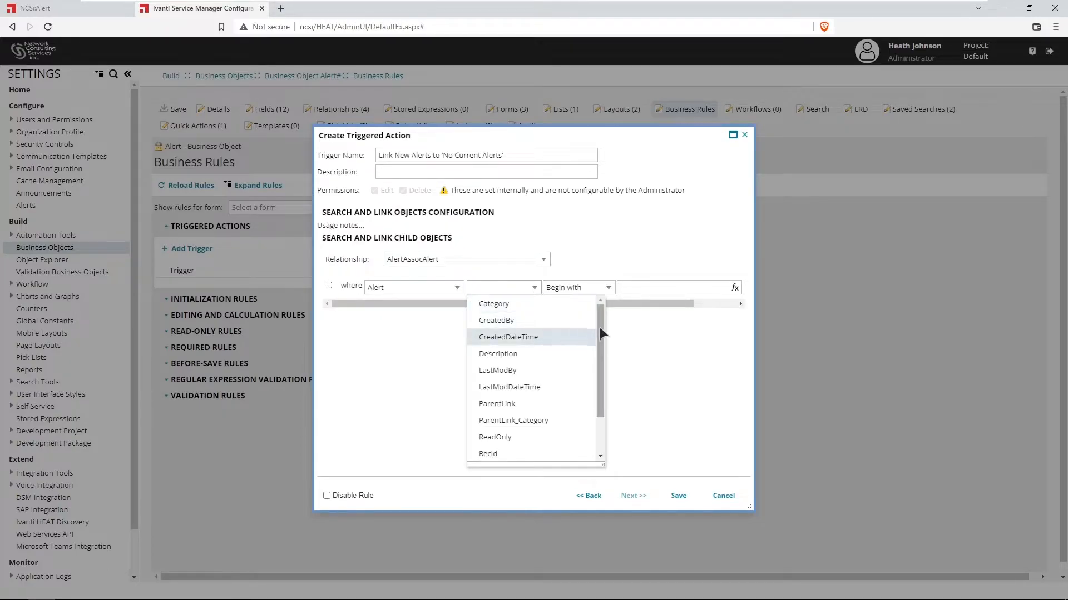
{"action": "left_click_drag", "start_coordinate": [600, 326], "coordinate": [599, 378]}
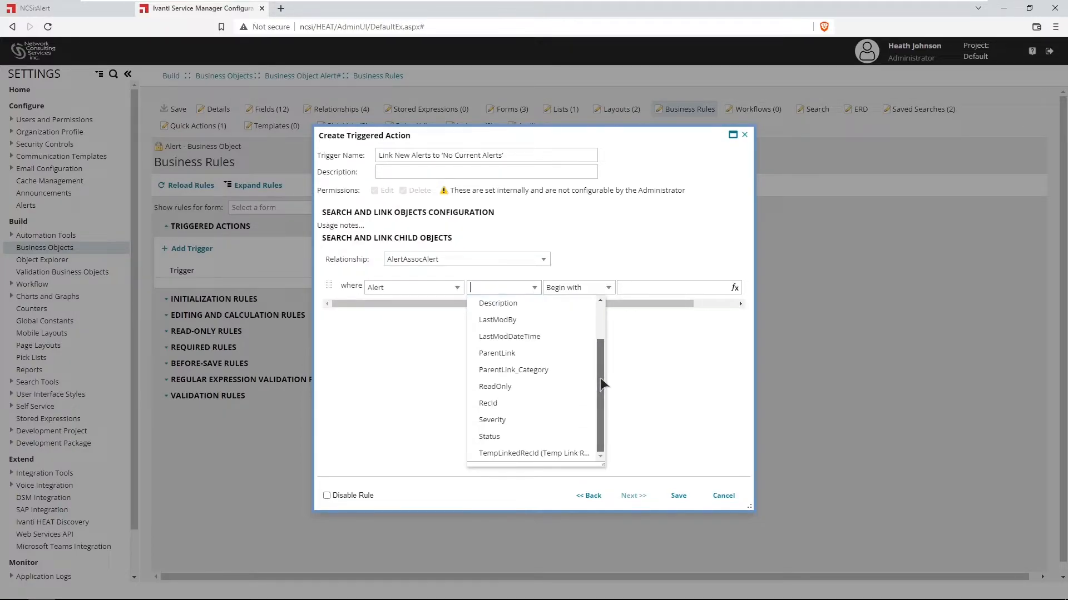
{"action": "left_click", "coordinate": [534, 421]}
{"action": "left_click", "coordinate": [723, 287]}
{"action": "left_click", "coordinate": [663, 358]}
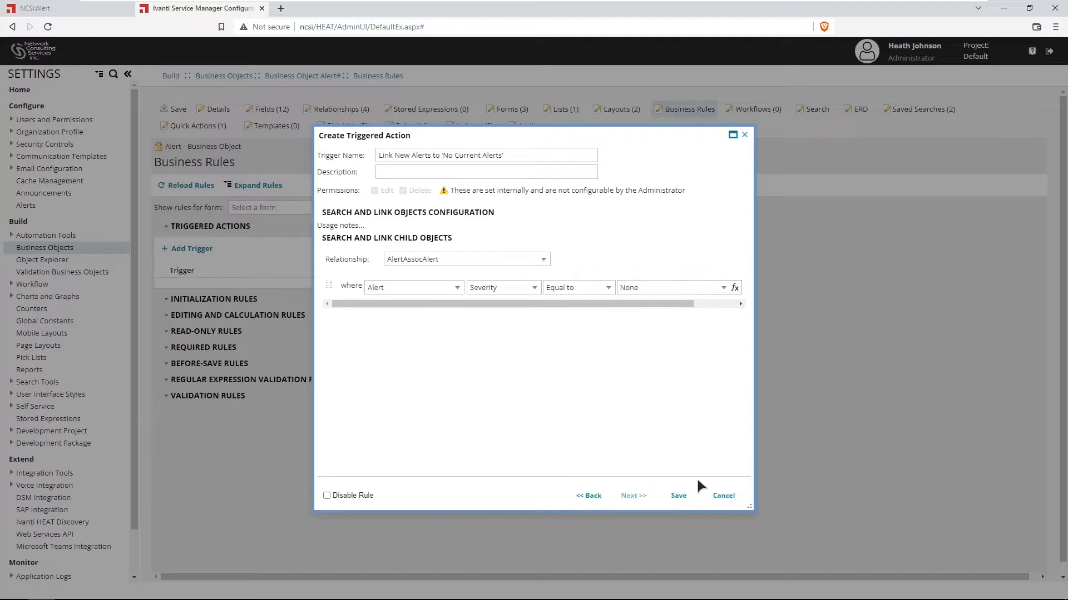
{"action": "left_click", "coordinate": [679, 497]}
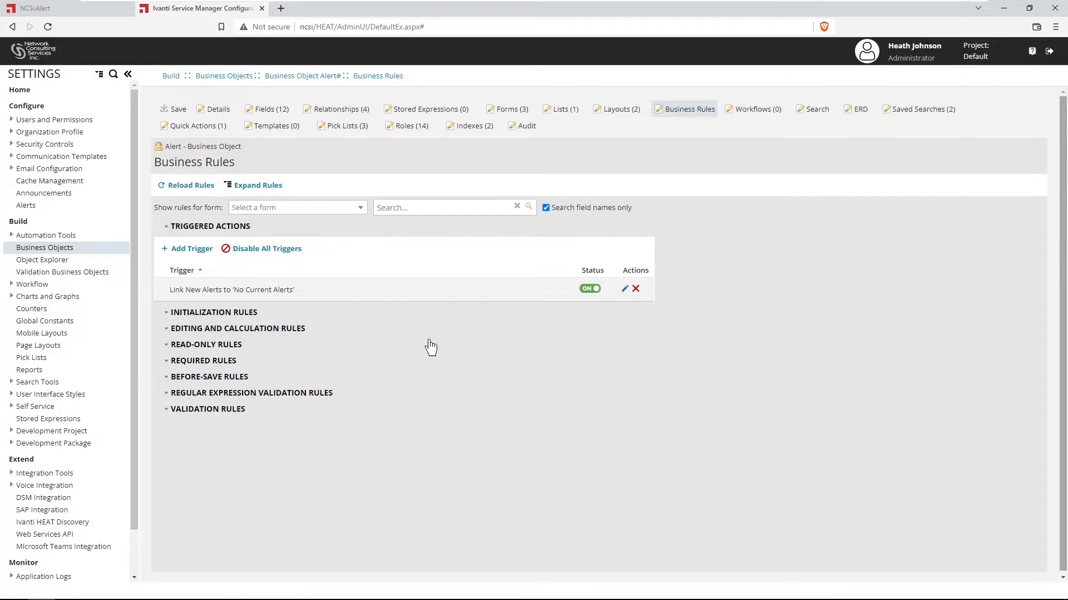
- Add a second triggered action named Update Status on 'No Current Alerts' When Updated
{"action": "left_click", "coordinate": [203, 252]}
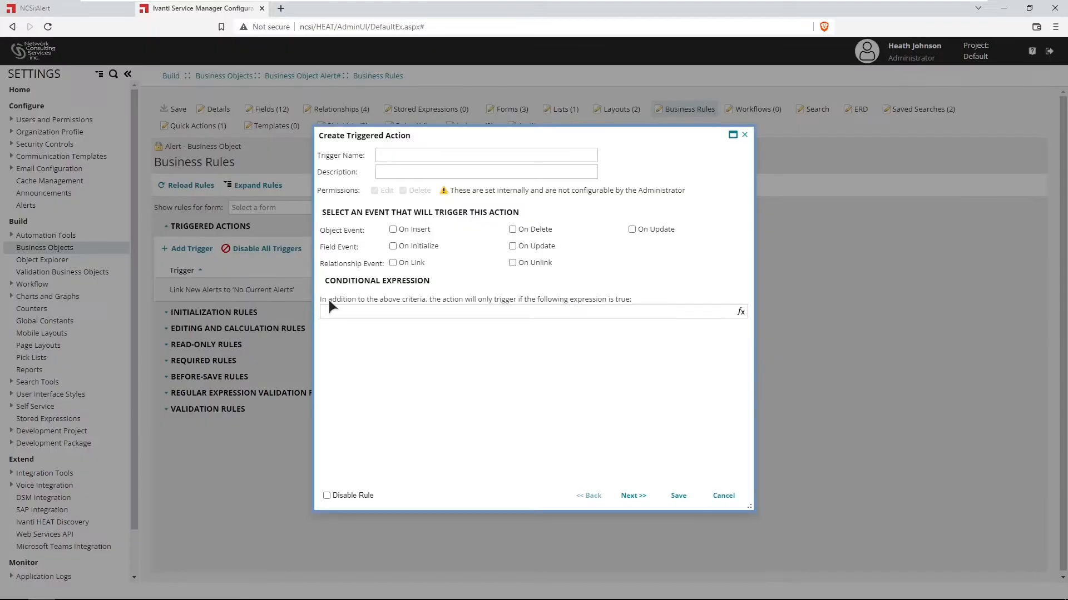
{"action": "type", "text": "Update Status on 'No Alert' When Updated"}
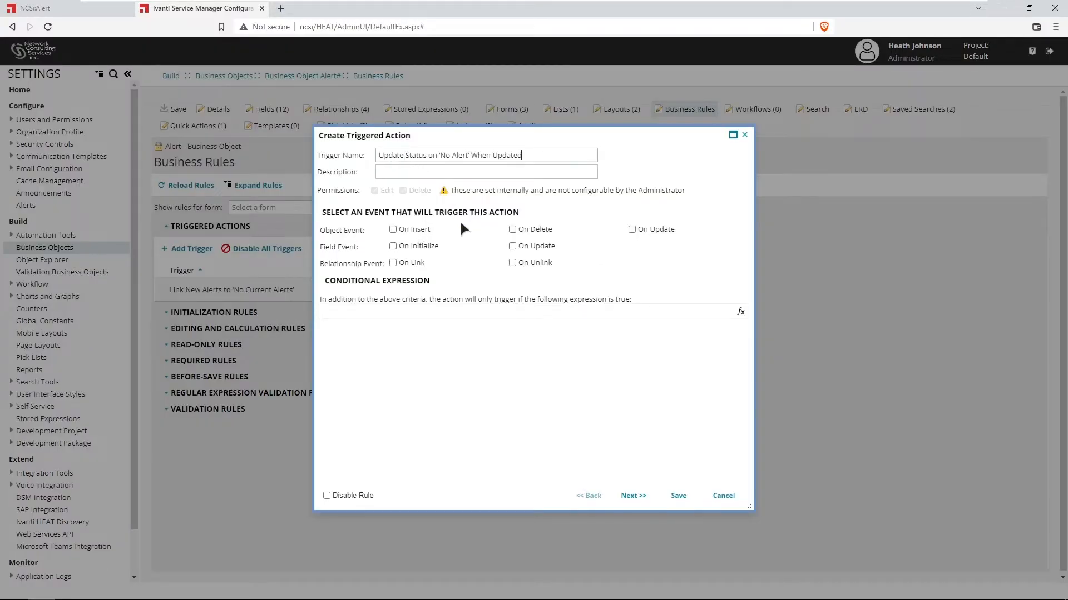
{"action": "left_click", "coordinate": [452, 155]}
{"action": "type", "text": "Current"}
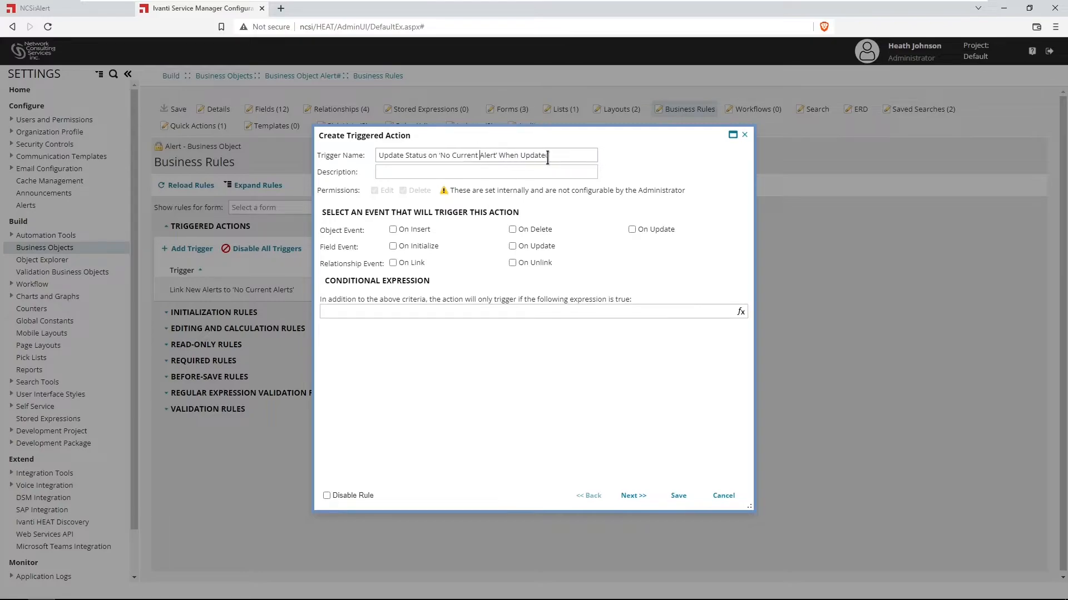
{"action": "left_click", "coordinate": [495, 155]}
{"action": "type", "text": "s"}
- Fire the trigger on object update with the conditional expression $(Severity == "None")
{"action": "left_click", "coordinate": [411, 312]}
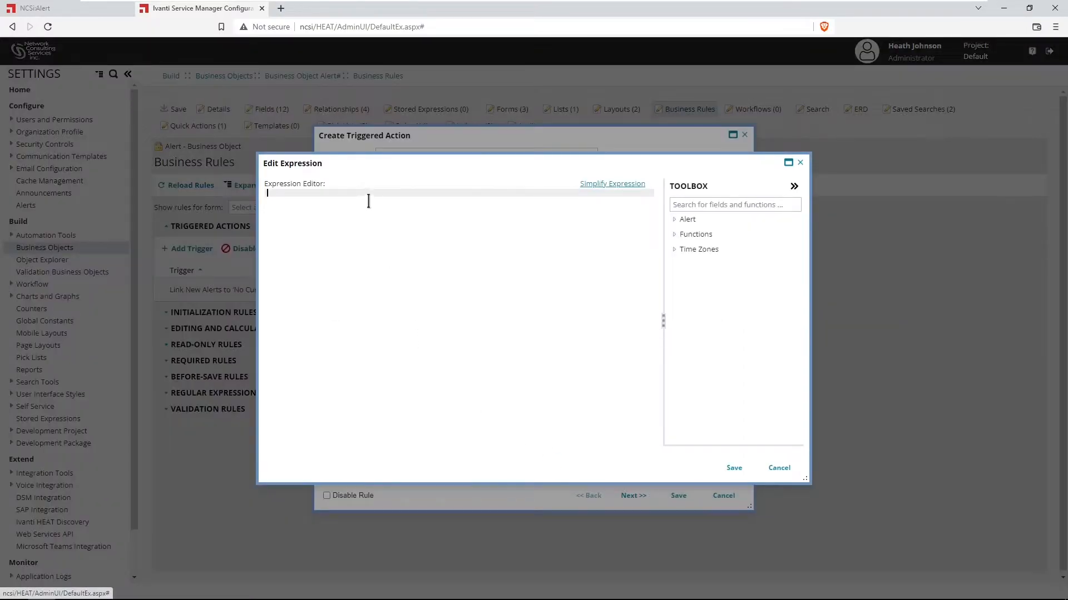
{"action": "type", "text": "$(Severity == \"None\")"}
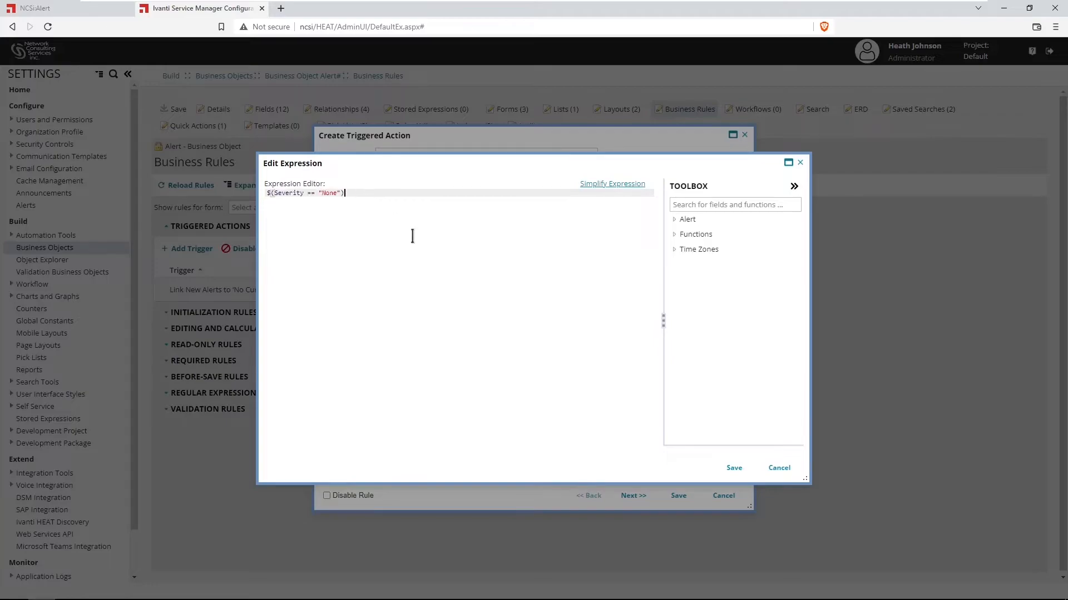
{"action": "left_click", "coordinate": [735, 469]}
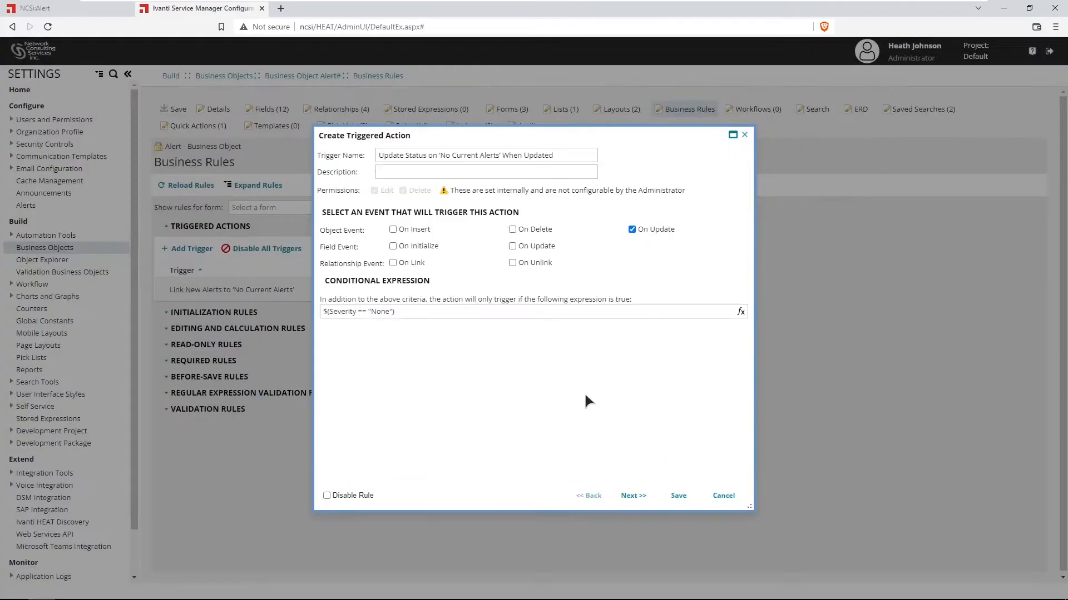
- Configure a new action of type Update Object for the trigger and proceed to its configuration
{"action": "left_click", "coordinate": [633, 495]}
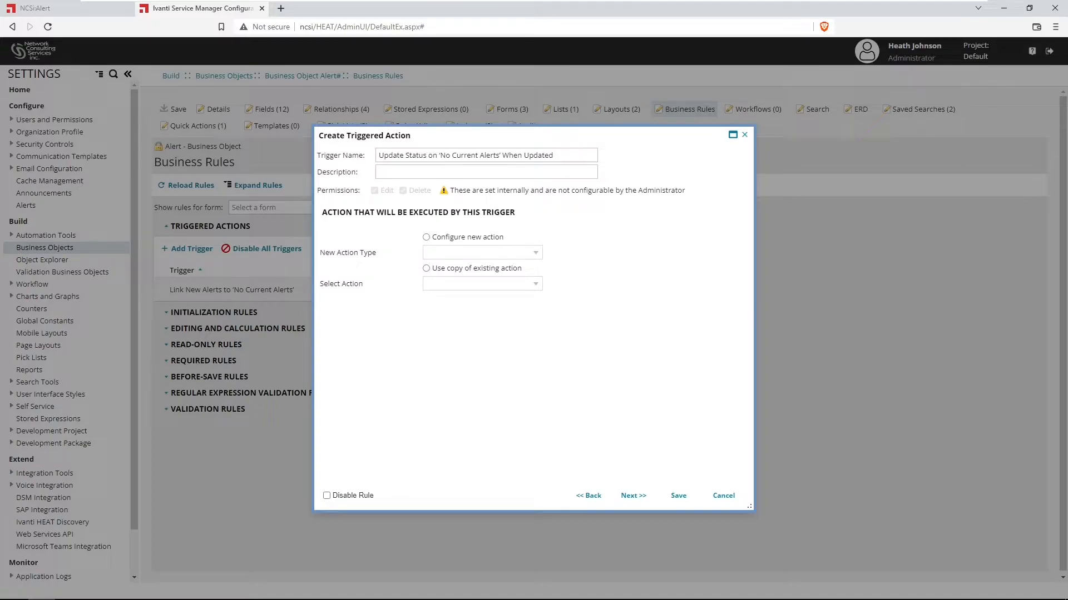
{"action": "left_click", "coordinate": [426, 237]}
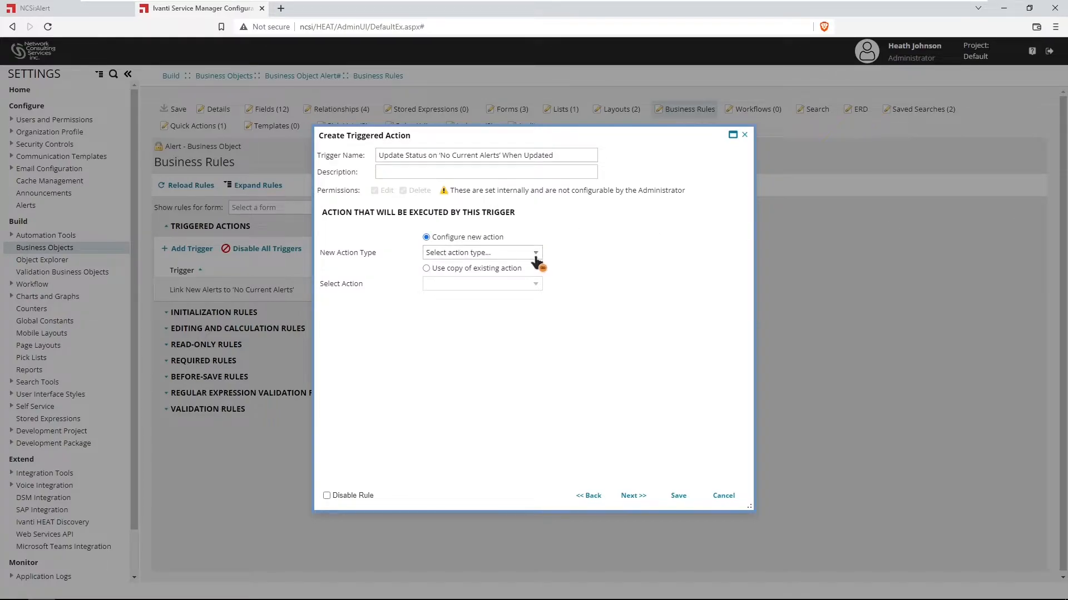
{"action": "left_click", "coordinate": [535, 254]}
{"action": "left_click_drag", "start_coordinate": [538, 267], "coordinate": [540, 384]}
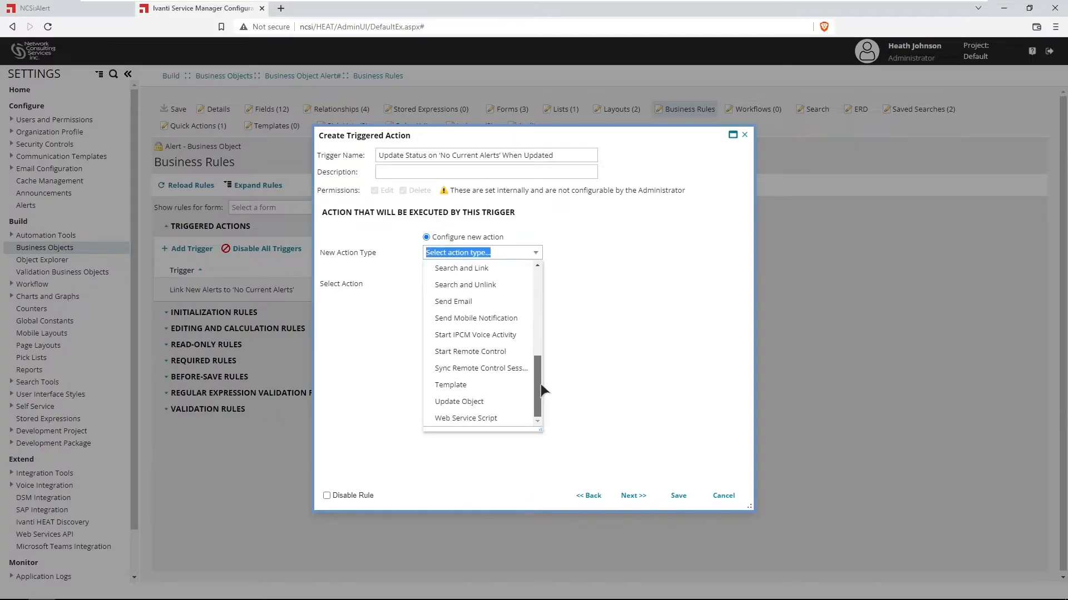
{"action": "left_click", "coordinate": [489, 401]}
{"action": "left_click", "coordinate": [626, 499]}
- Overwrite Status with $(if IsTrueForAllChildren("Alert#", RecId, "Alert#.AlertAssocAlert", $(Status == "Closed")) then "Current" else "Closed") and save the triggered action
{"action": "left_click_drag", "start_coordinate": [742, 332], "coordinate": [649, 420]}
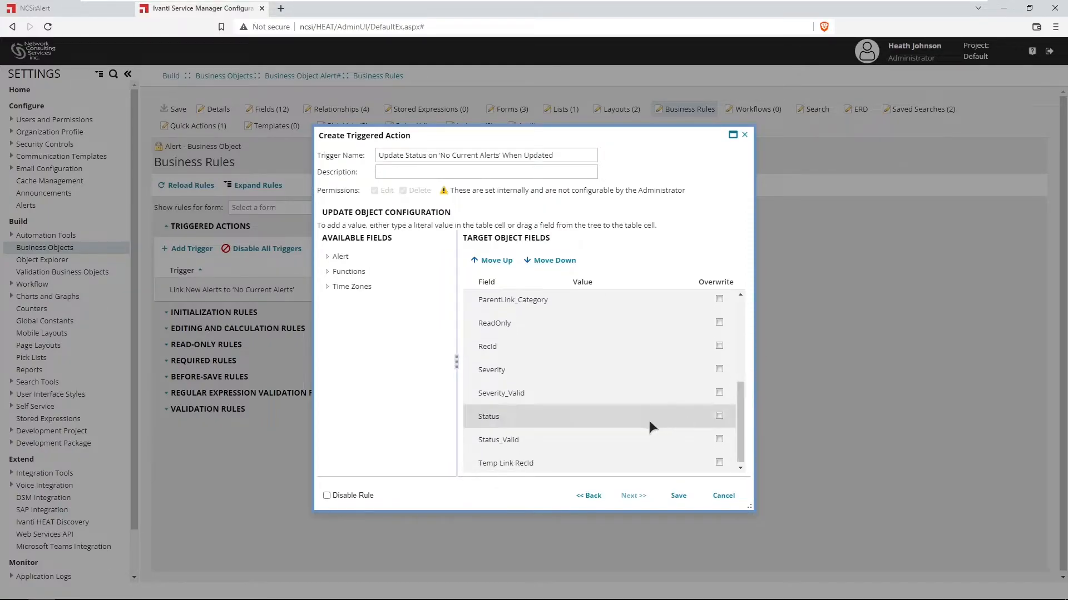
{"action": "left_click", "coordinate": [615, 422]}
{"action": "left_click", "coordinate": [688, 425]}
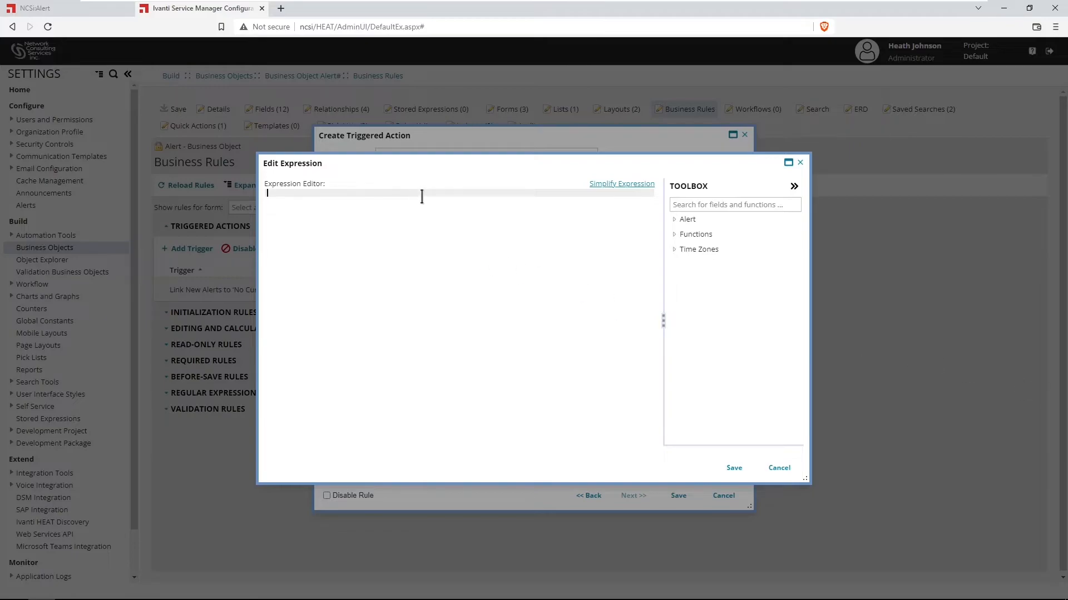
{"action": "type", "text": "$(if IsTrueForAllChildren(\"Alert#\", RecId, \"Alert#.AlertAssocAlert\", $(Status == \"Closed\")) then \"Current\" else \"Closed\")"}
{"action": "left_click", "coordinate": [622, 185]}
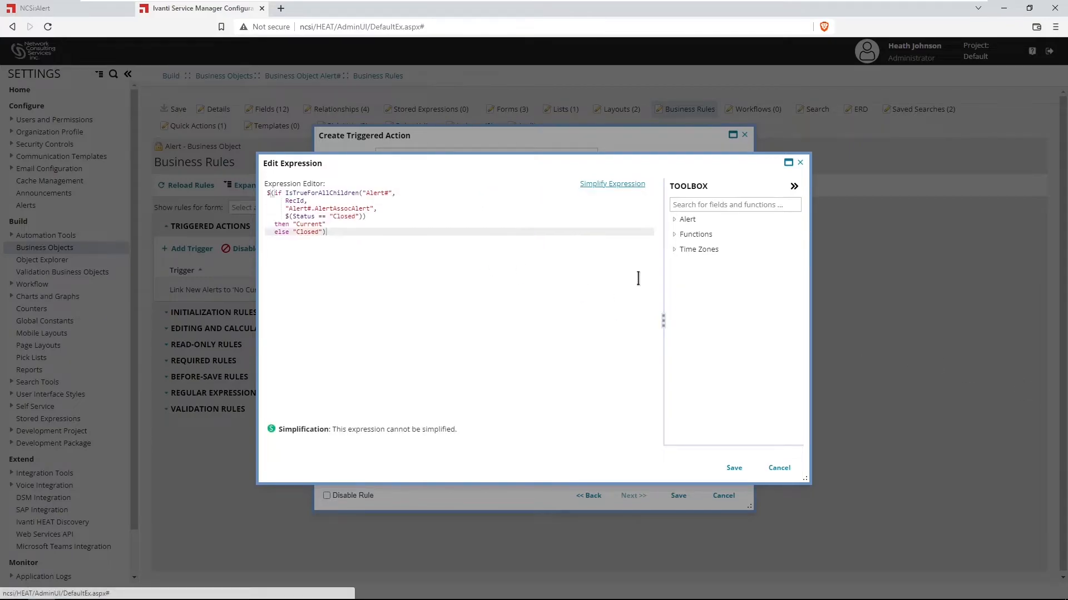
{"action": "left_click", "coordinate": [734, 469]}
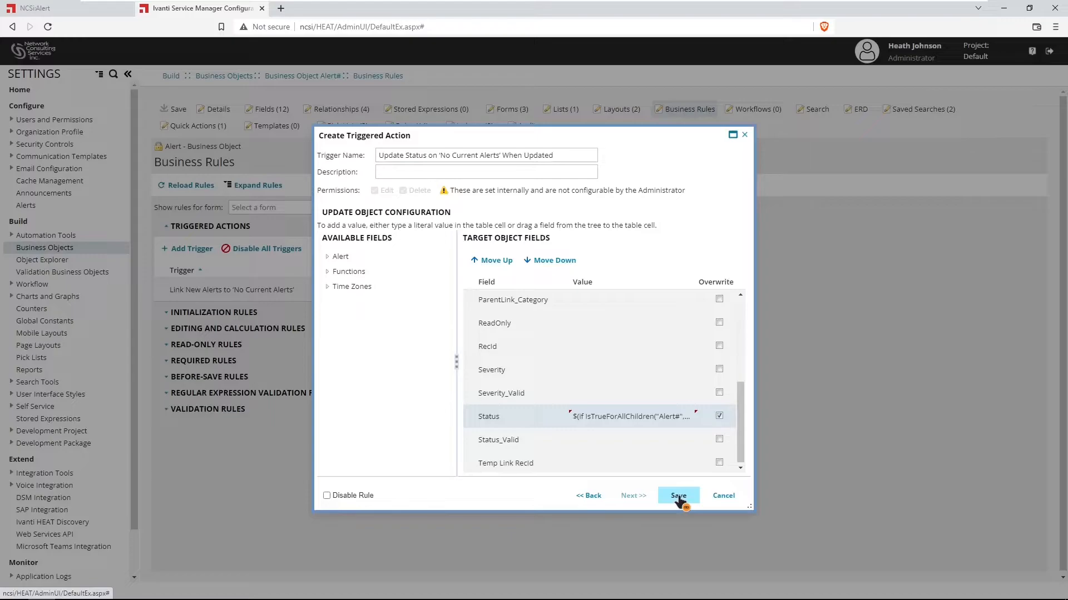
{"action": "left_click", "coordinate": [678, 496]}
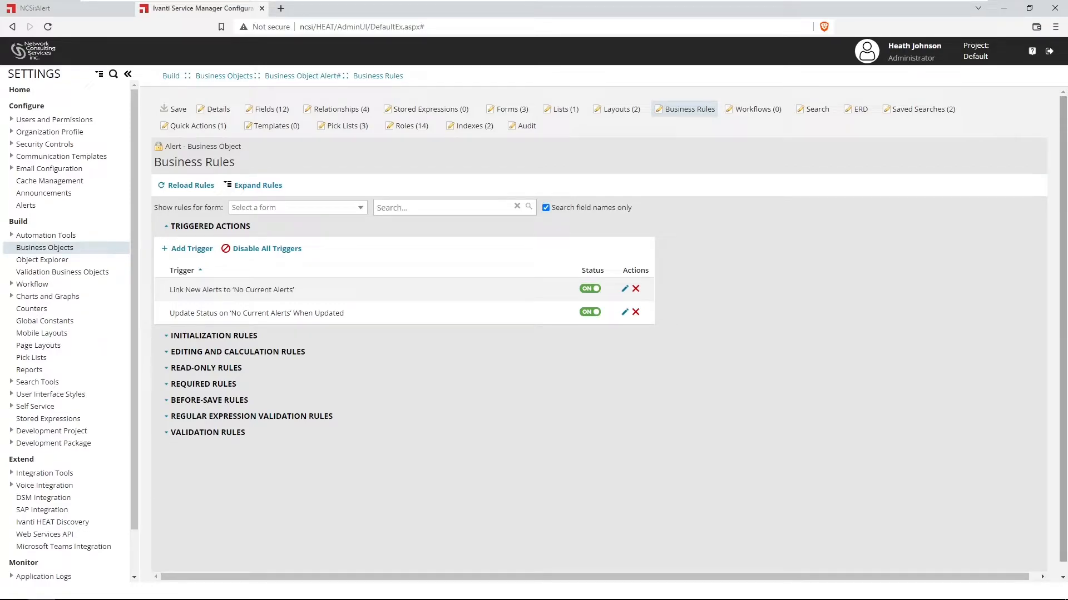
- Add a third triggered action named Update Status on 'No Current Alerts' When Related Alerts Are Deleted or Updated
{"action": "left_click", "coordinate": [199, 254]}
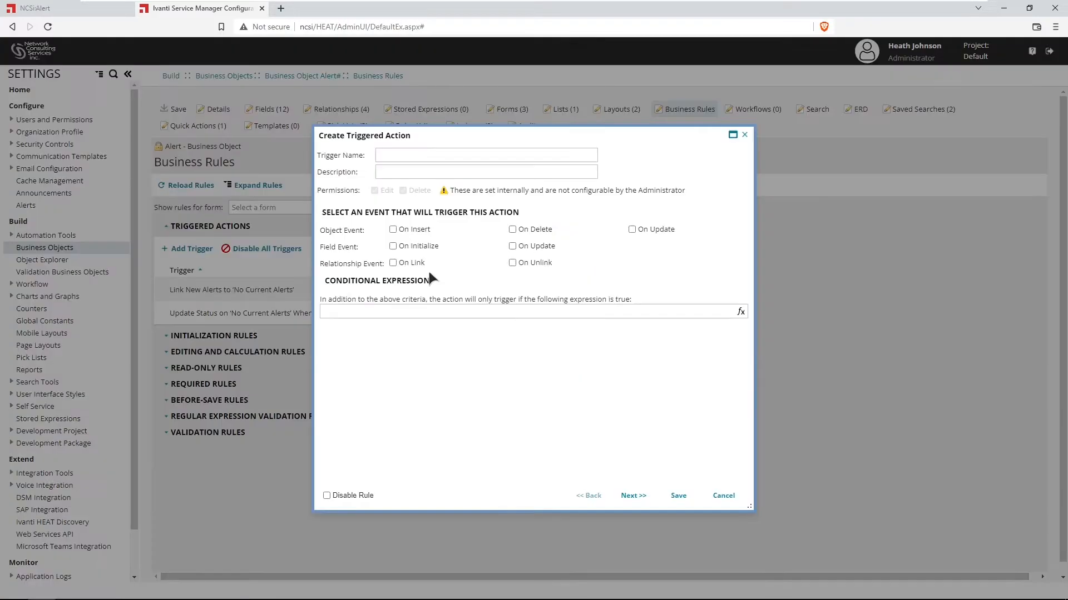
{"action": "type", "text": "Status on 'No Alert' When Related Alerts Are Deleted or Updated"}
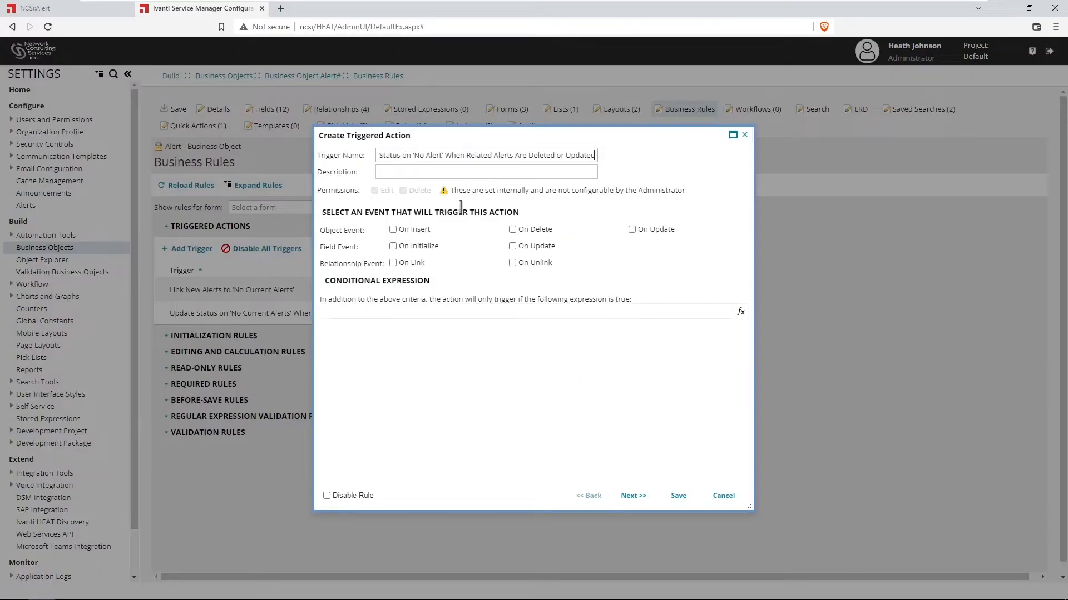
{"action": "left_click", "coordinate": [427, 155]}
{"action": "type", "text": "Current Alert"}
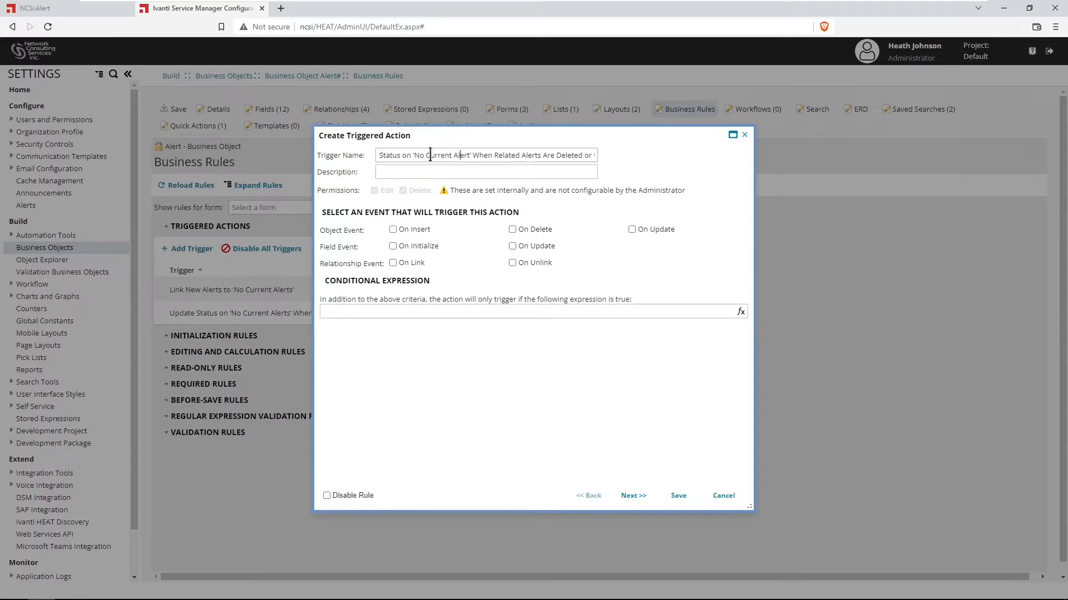
{"action": "type", "text": "s"}
{"action": "left_click", "coordinate": [719, 167]}
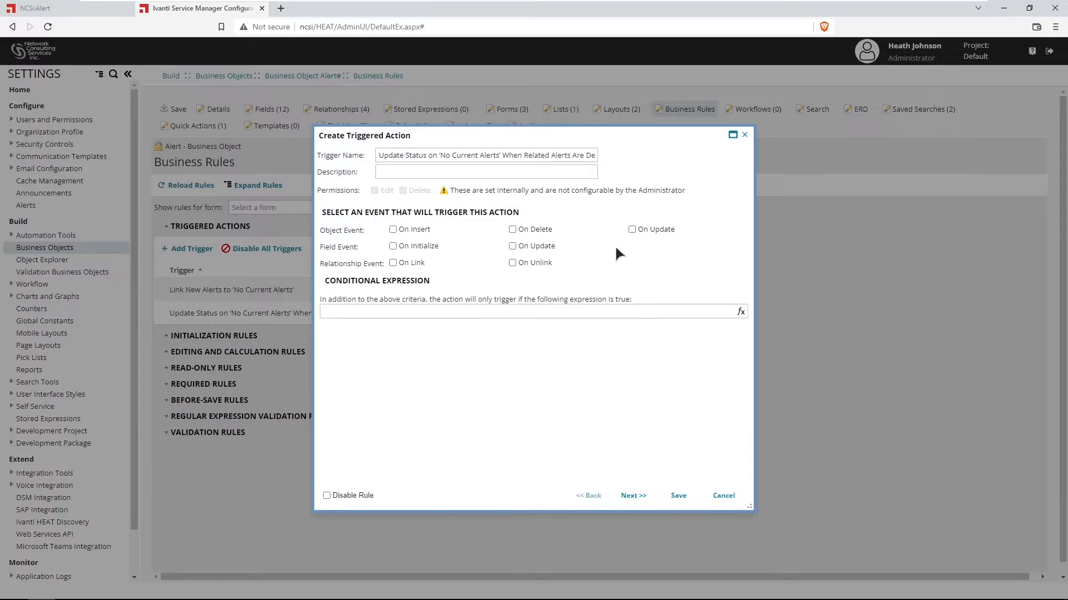
- Fire the trigger on object delete and object update with the conditional expression $(Severity != "None")
{"action": "left_click", "coordinate": [512, 229]}
{"action": "left_click", "coordinate": [630, 228]}
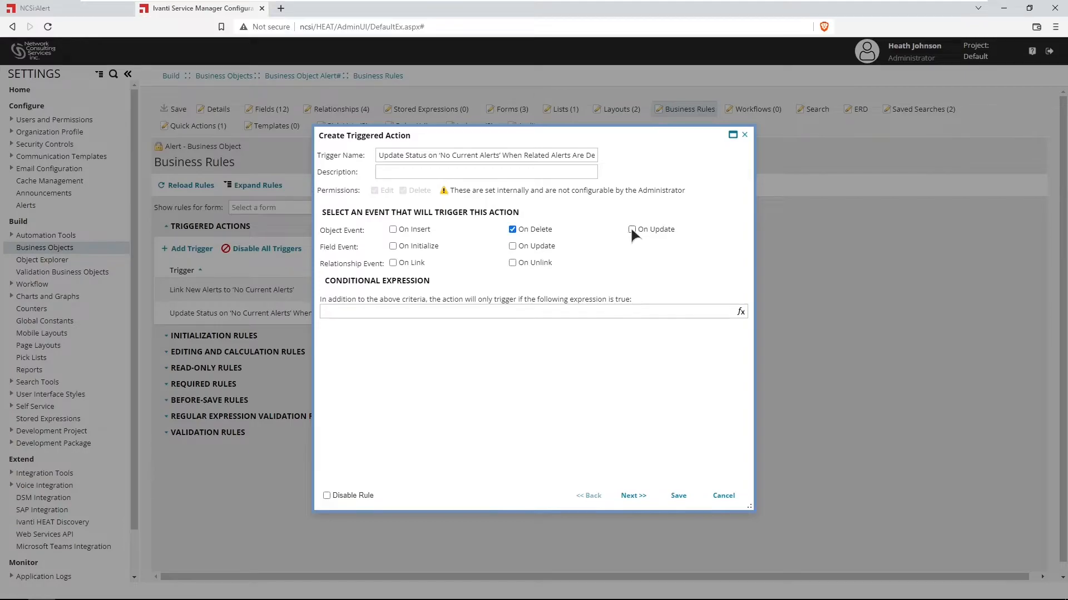
{"action": "left_click", "coordinate": [741, 313]}
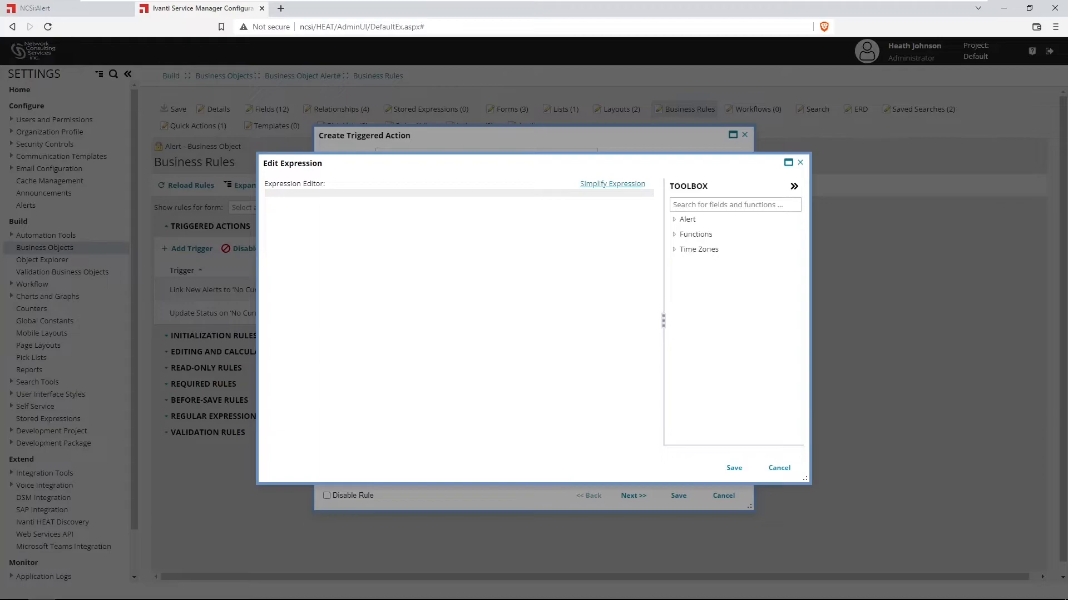
{"action": "type", "text": "$(Severity != \"None\")"}
{"action": "left_click", "coordinate": [742, 469]}
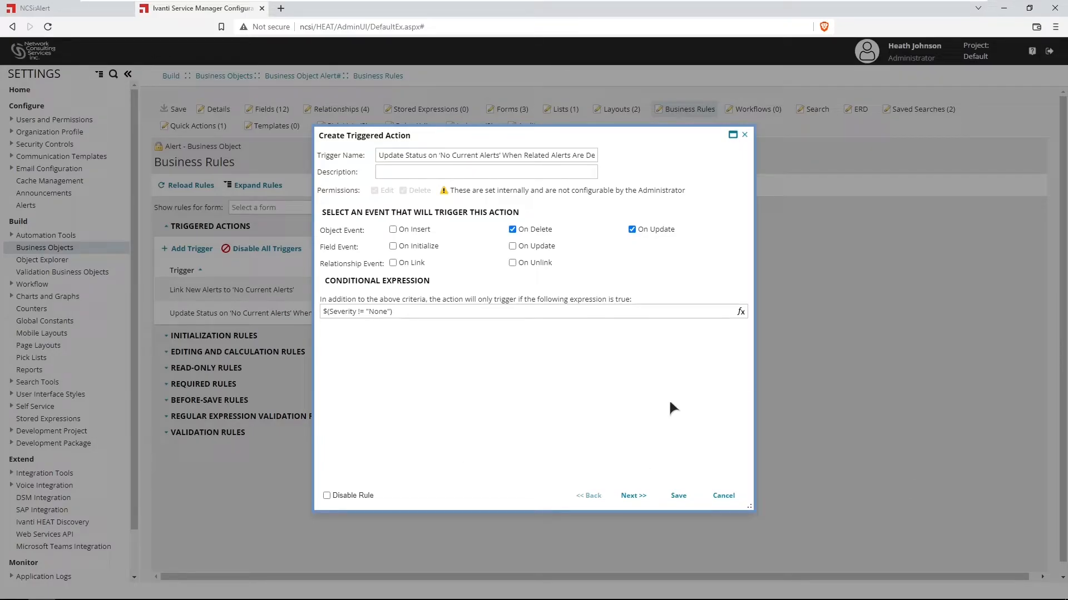
- Configure a new action of type Run for Child for the trigger and proceed to its configuration
{"action": "left_click", "coordinate": [633, 496]}
{"action": "left_click", "coordinate": [426, 237]}
{"action": "left_click", "coordinate": [535, 254]}
{"action": "left_click_drag", "start_coordinate": [539, 283], "coordinate": [539, 320]}
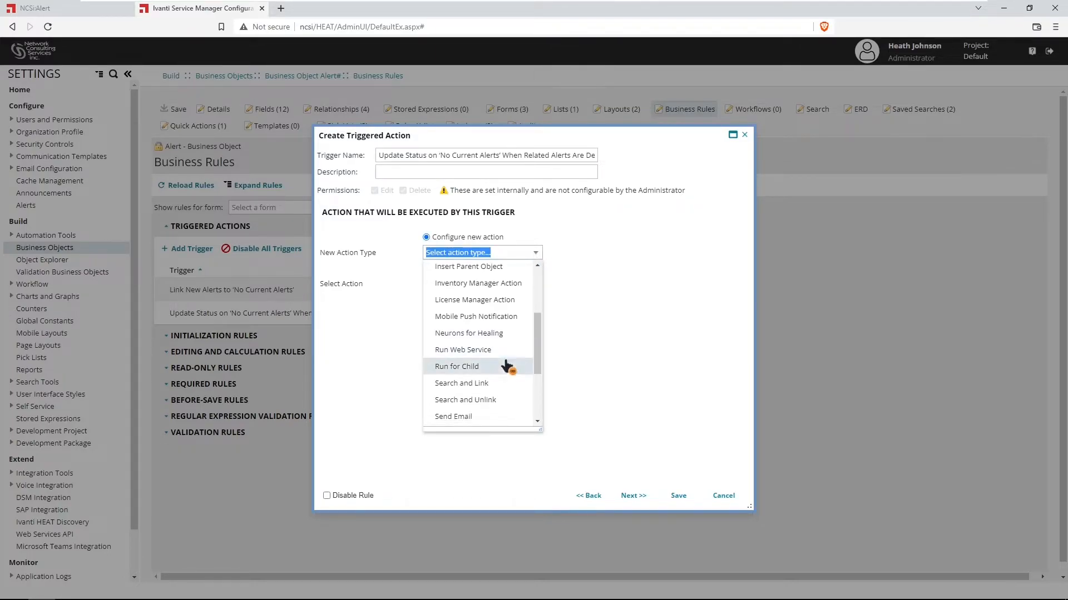
{"action": "left_click", "coordinate": [507, 367]}
{"action": "left_click", "coordinate": [637, 500]}
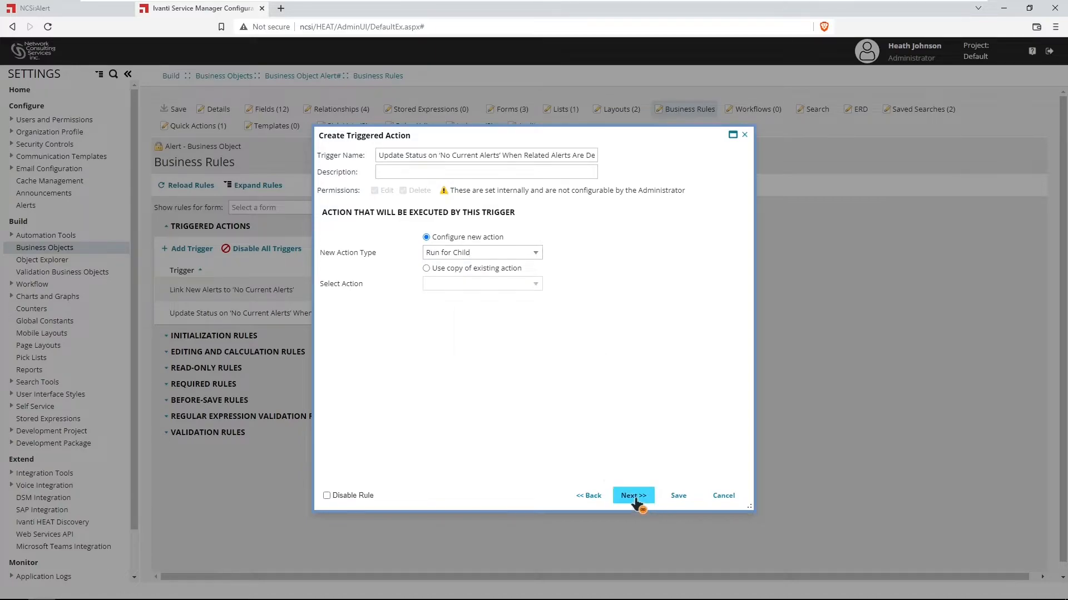
- Set the child object and relationship to AlertAssocAlert and filter the child objects with $(Severity == "None")
{"action": "left_click", "coordinate": [666, 257]}
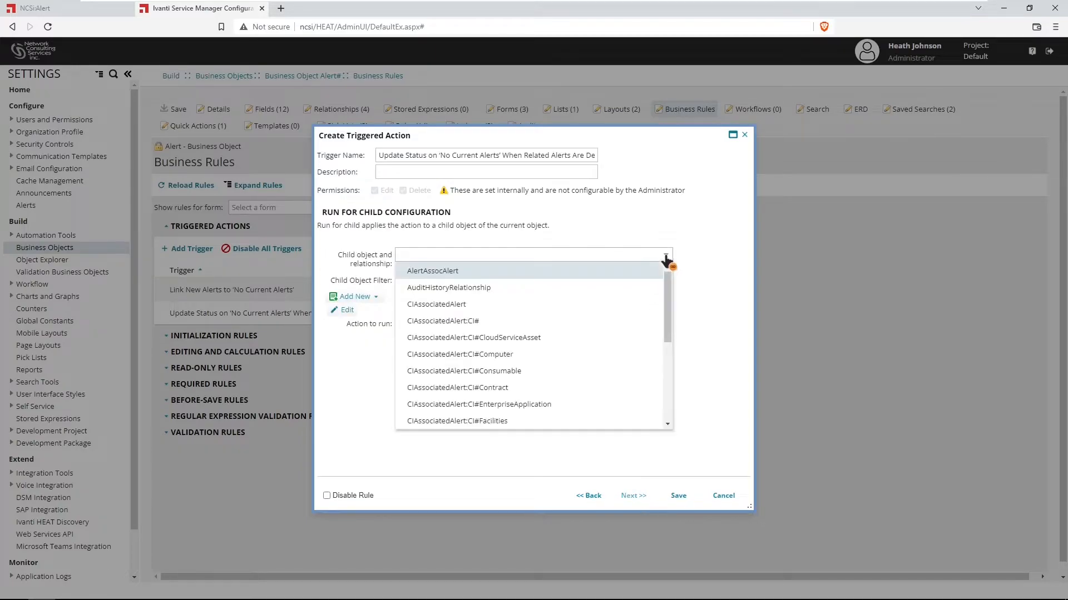
{"action": "left_click", "coordinate": [504, 272]}
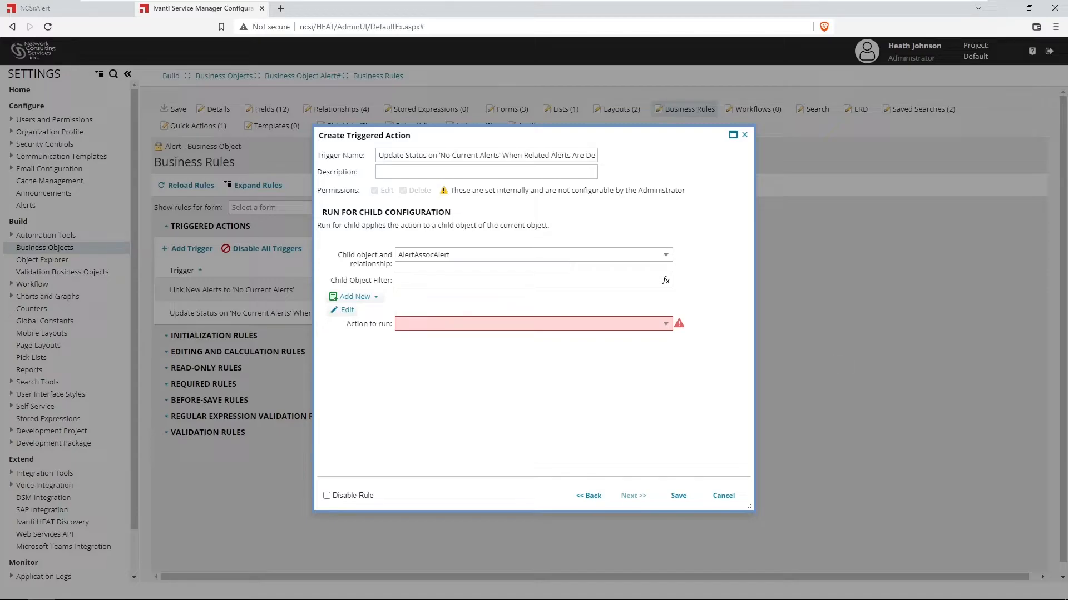
{"action": "left_click", "coordinate": [665, 280]}
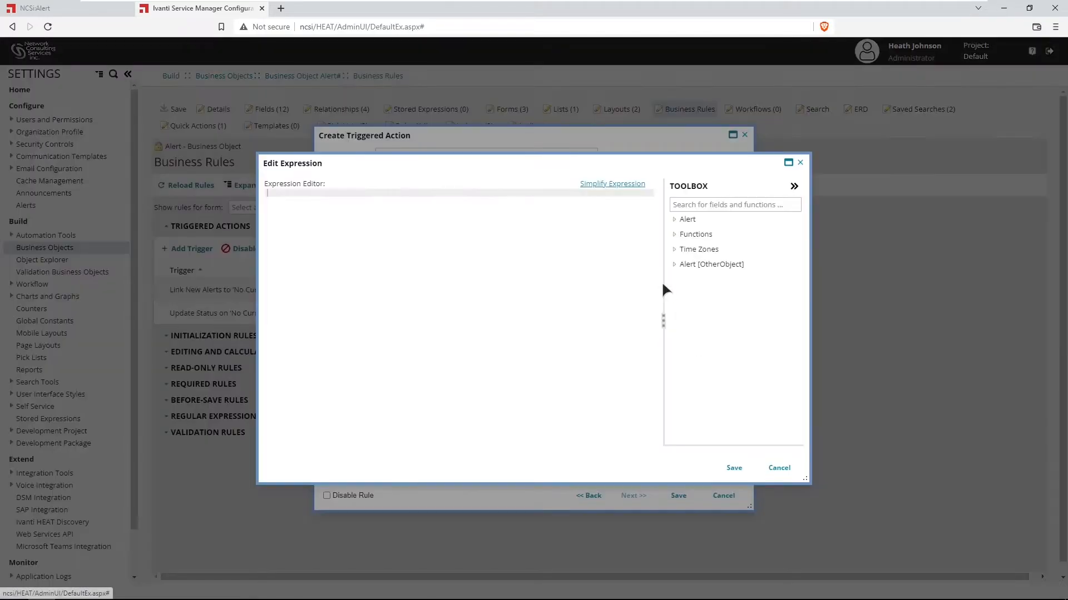
{"action": "type", "text": "$(Severity != \"None\")"}
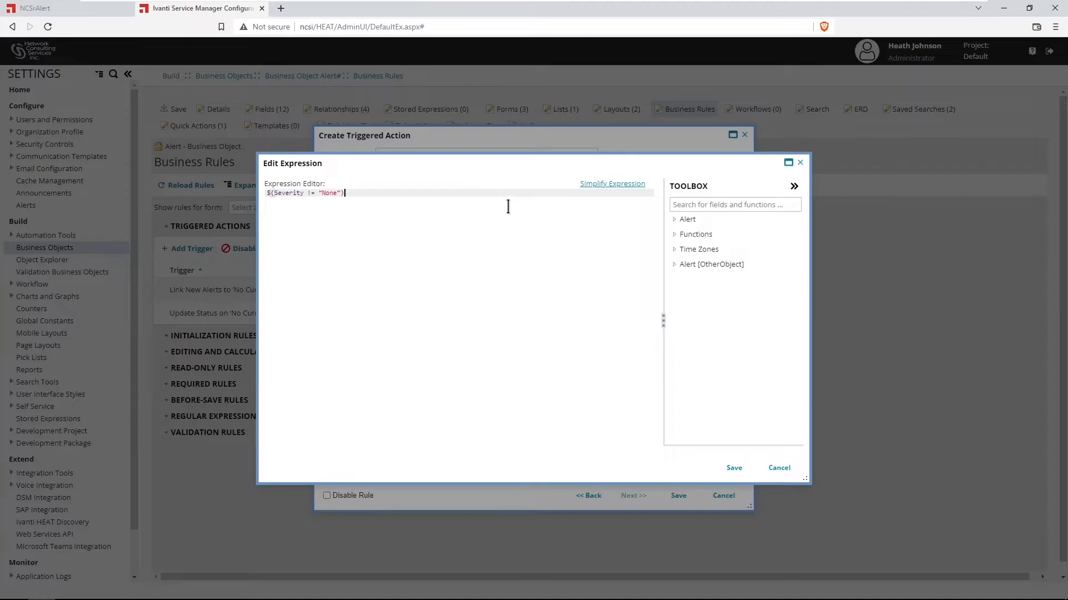
{"action": "left_click", "coordinate": [308, 194]}
{"action": "key", "text": "Delete"}
{"action": "type", "text": "="}
{"action": "left_click", "coordinate": [734, 469]}
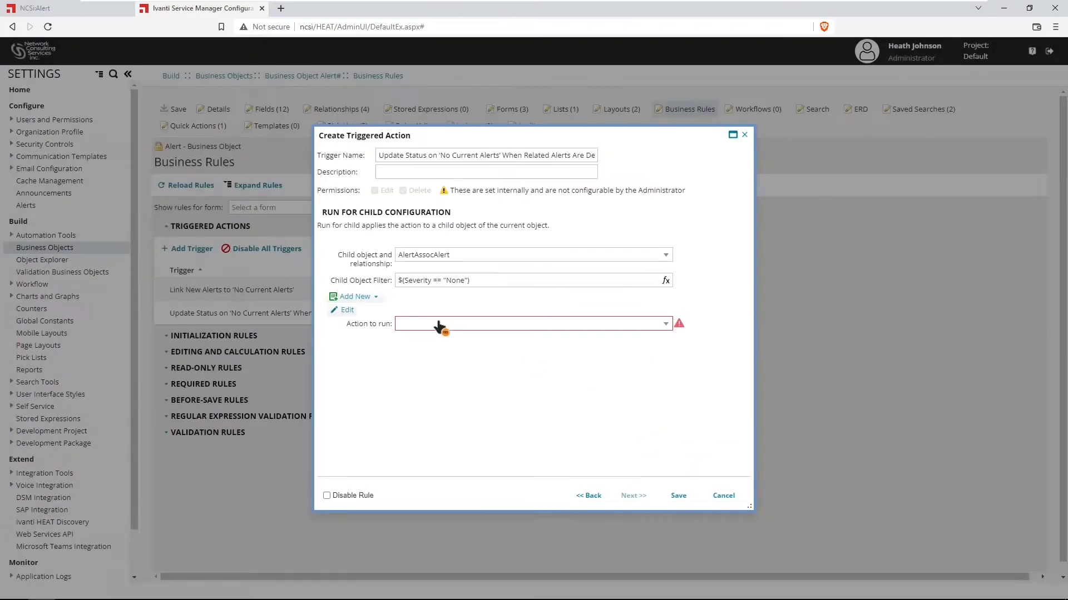
- Choose Update Status on 'No Current Alerts' as the action to run and save the triggered action
{"action": "left_click", "coordinate": [663, 325]}
{"action": "left_click", "coordinate": [472, 358]}
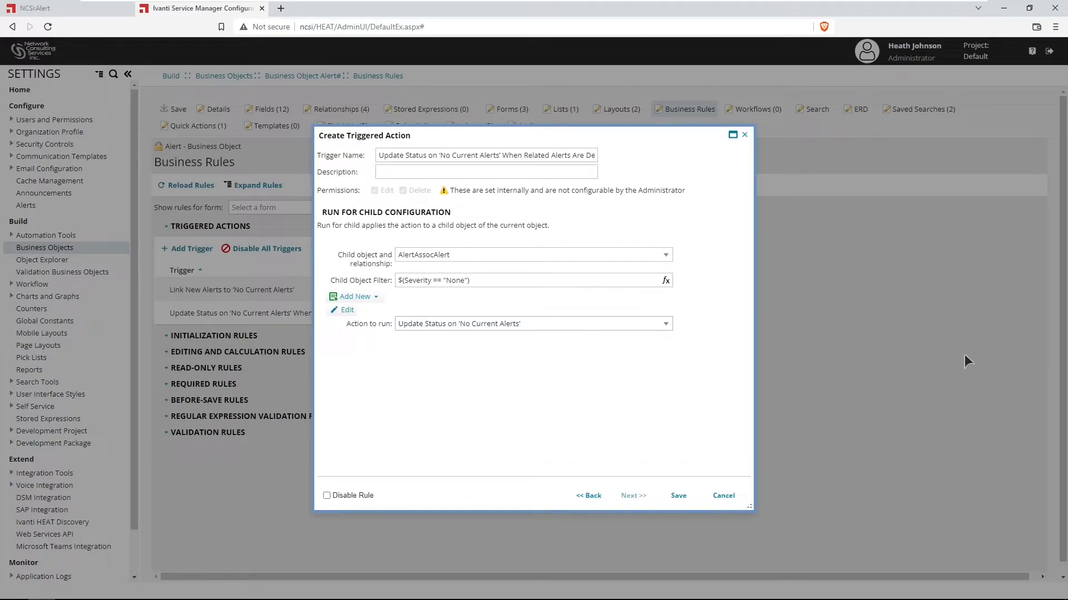
{"action": "left_click", "coordinate": [679, 496]}
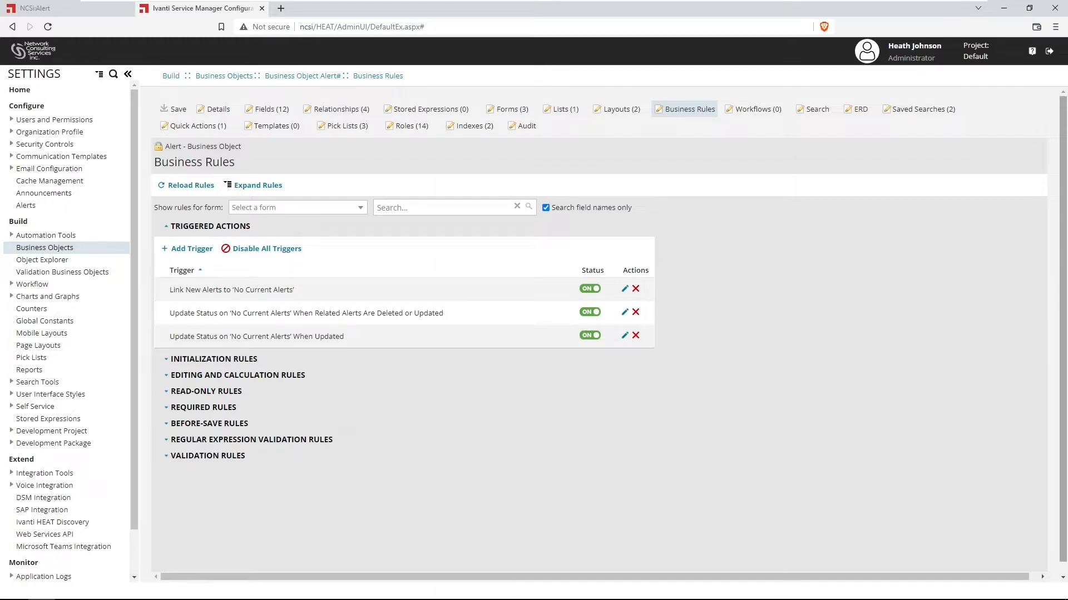
- Switch to the self-service support portal, edit the home page layout and place the archived Alert Banner part above the search box
{"action": "key", "text": "alt+Tab"}
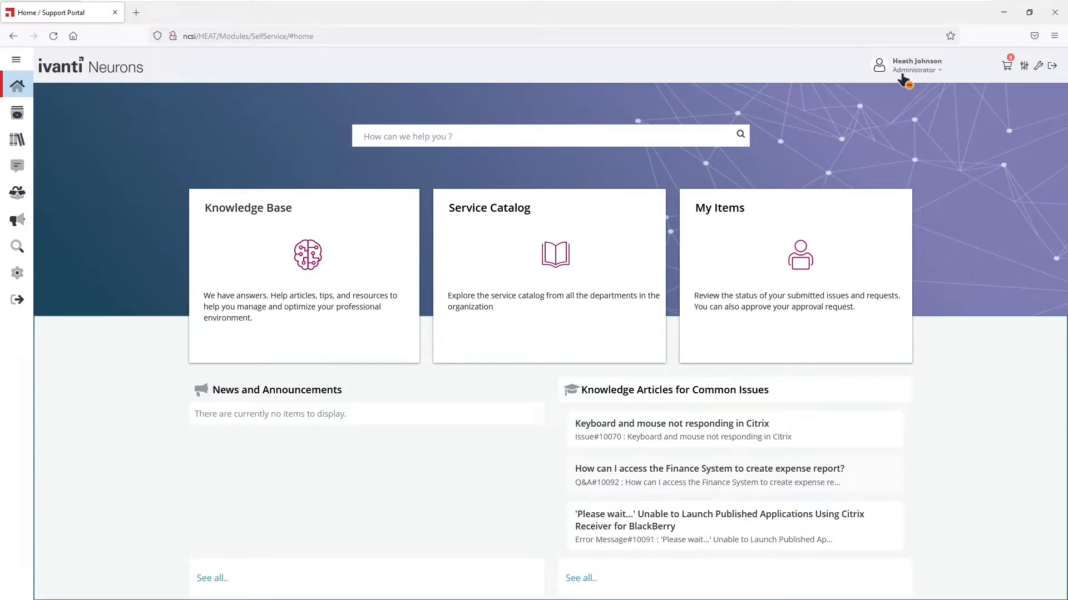
{"action": "left_click", "coordinate": [1024, 68]}
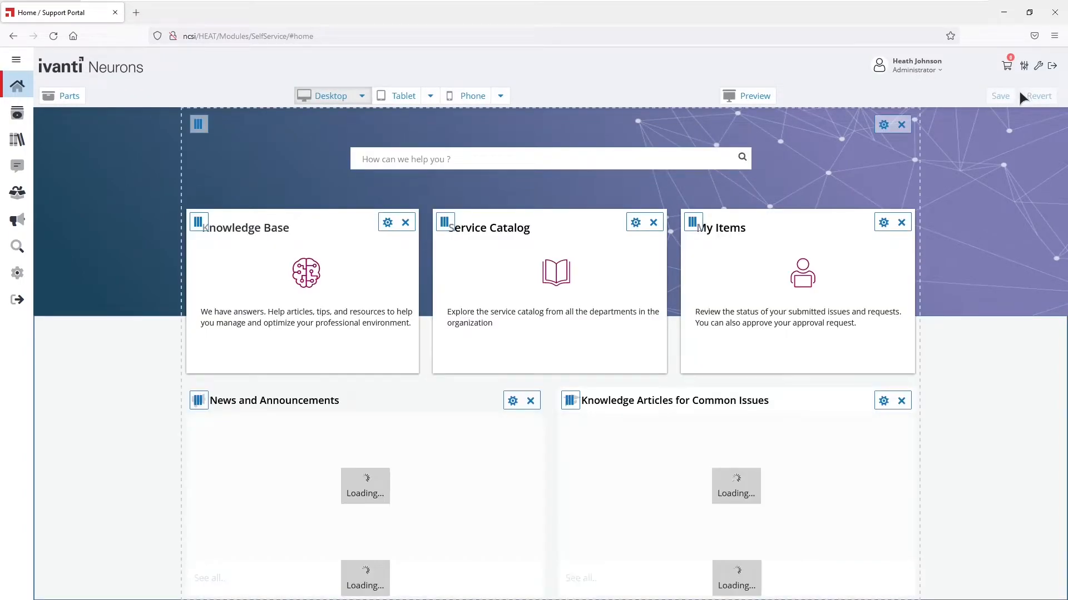
{"action": "left_click", "coordinate": [68, 97]}
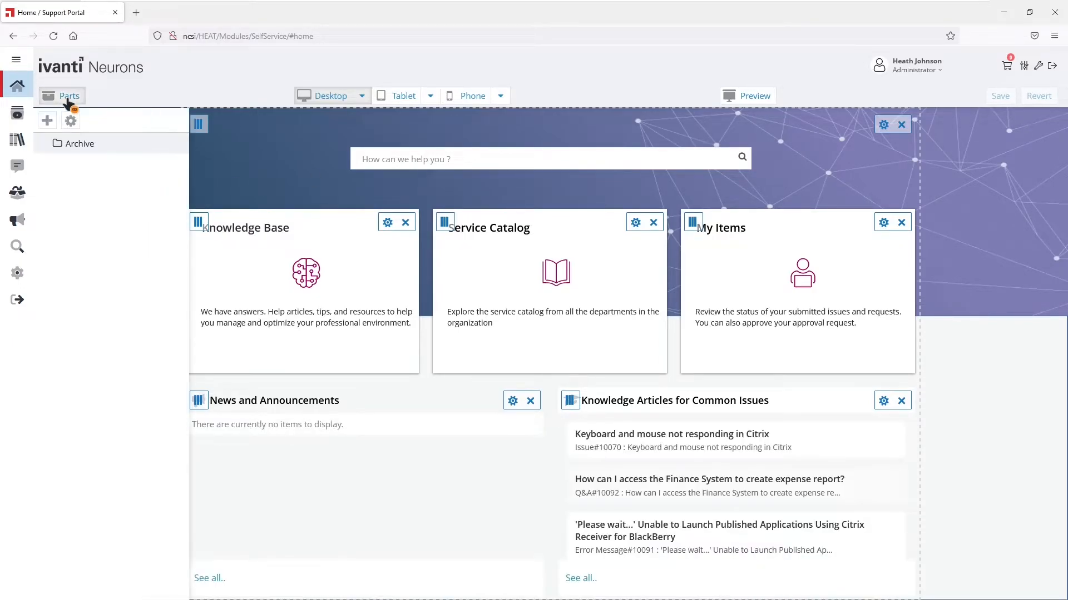
{"action": "left_click", "coordinate": [43, 143]}
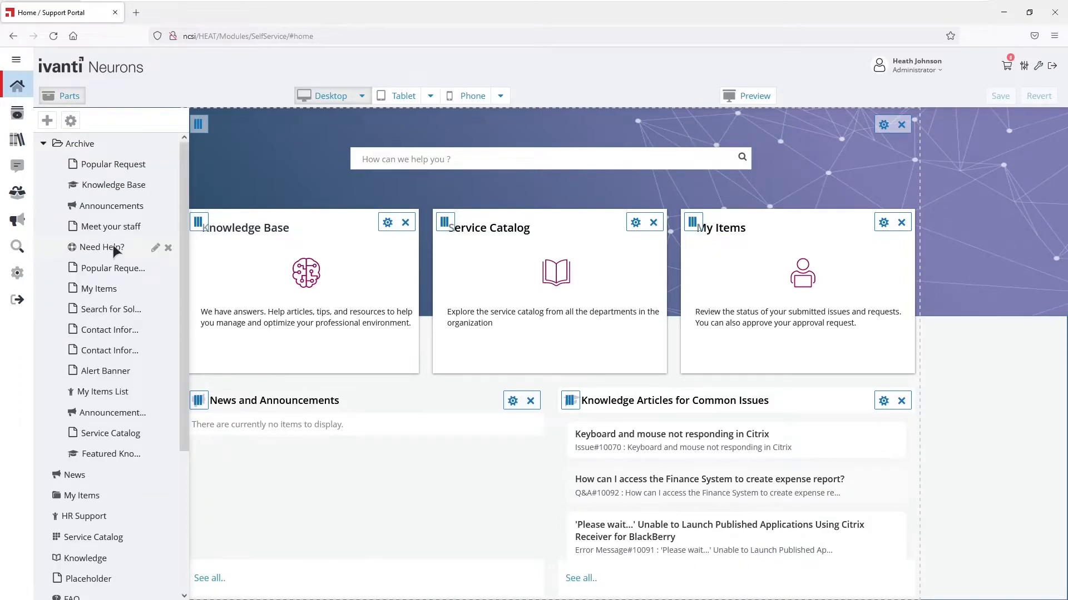
{"action": "left_click_drag", "start_coordinate": [113, 374], "coordinate": [554, 122]}
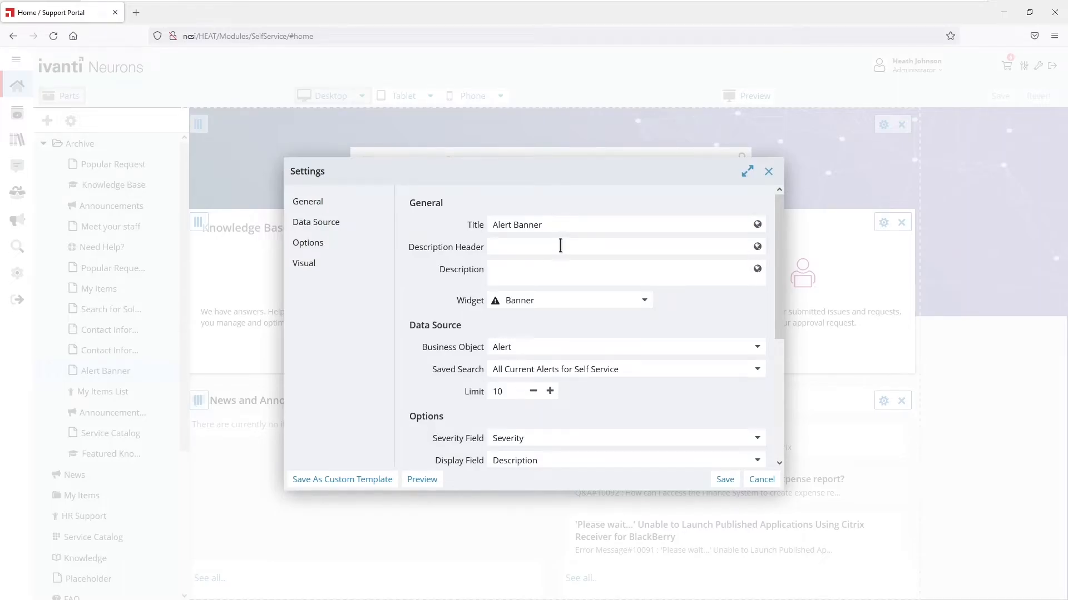
- Examine the Alert Banner's widget type, business object and saved search settings
{"action": "left_click", "coordinate": [545, 302]}
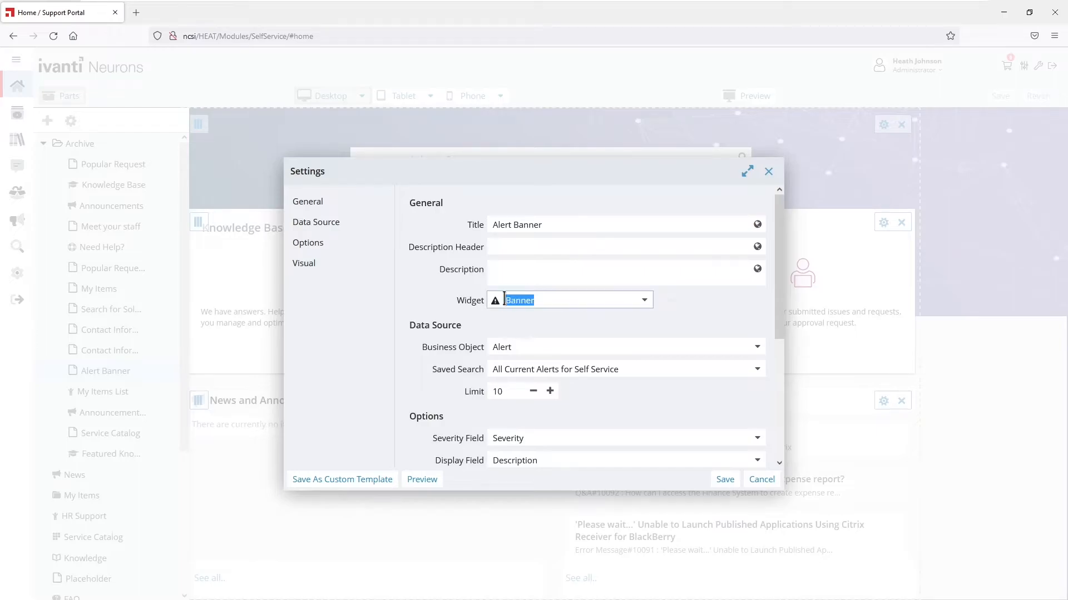
{"action": "left_click", "coordinate": [769, 285]}
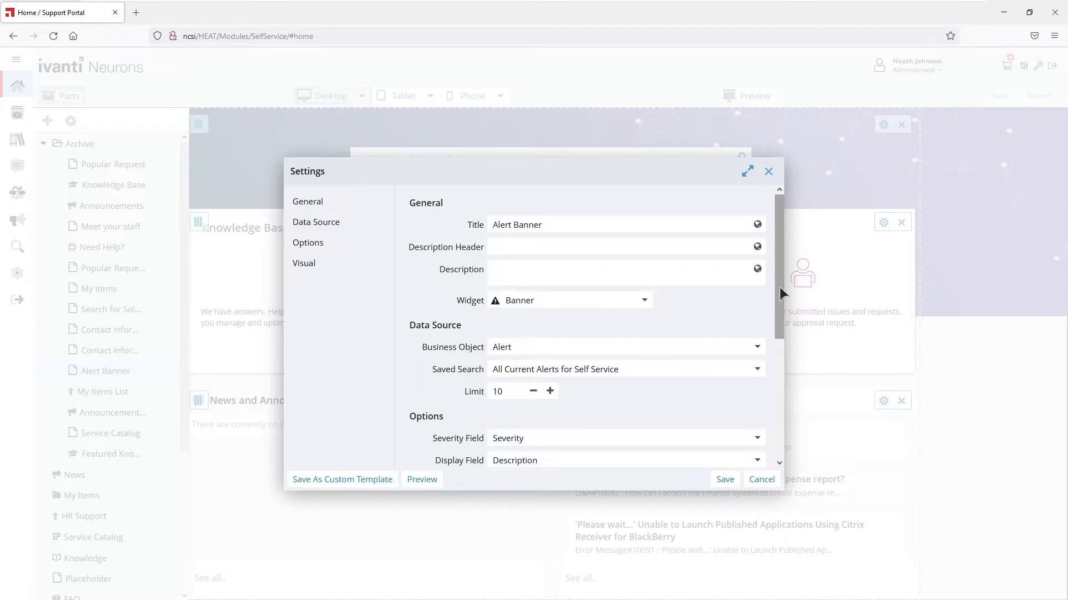
{"action": "left_click_drag", "start_coordinate": [779, 287], "coordinate": [784, 332]}
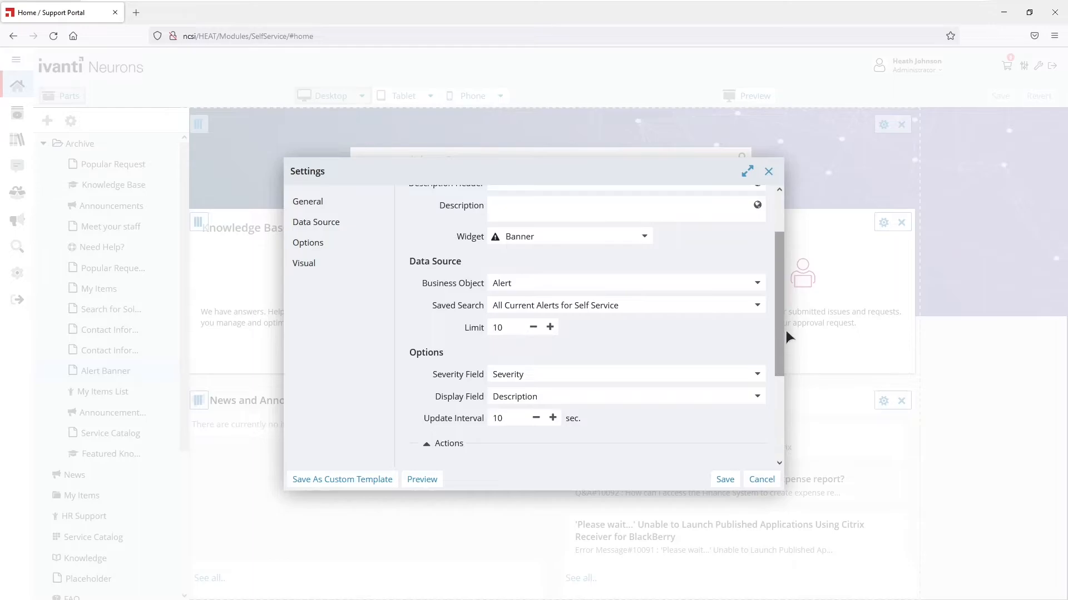
{"action": "left_click", "coordinate": [517, 283]}
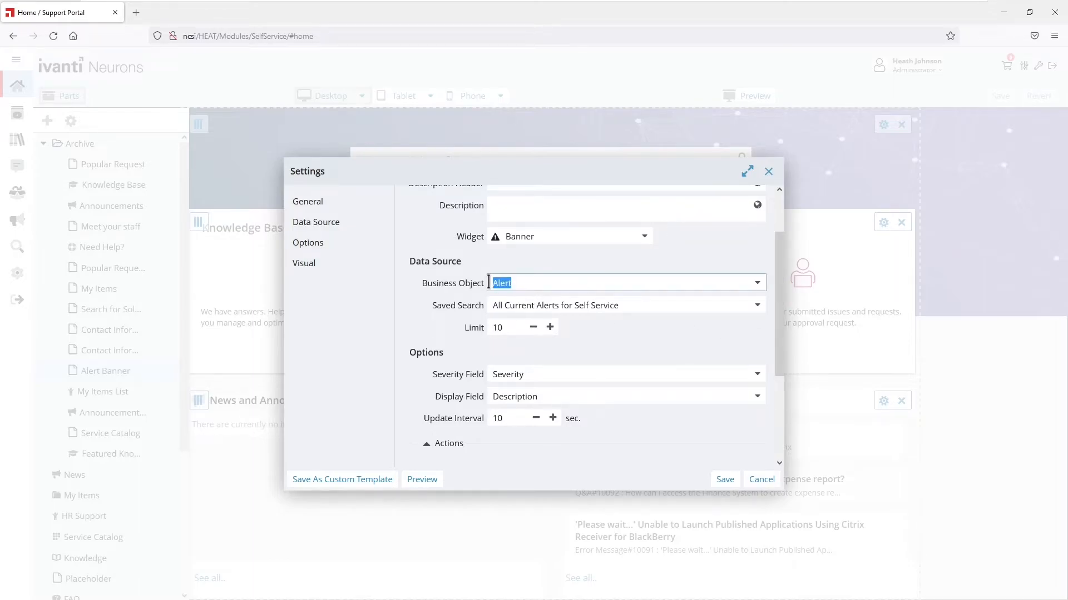
{"action": "left_click", "coordinate": [628, 305]}
{"action": "left_click_drag", "start_coordinate": [624, 306], "coordinate": [492, 306]}
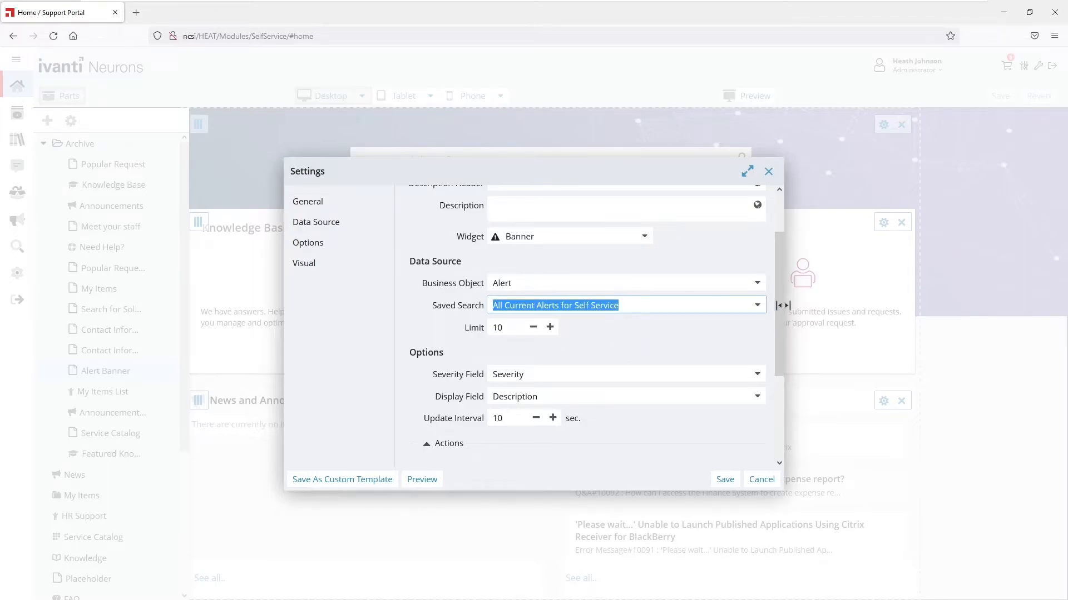
- Set the Alert Banner's update interval to 3 seconds
{"action": "left_click_drag", "start_coordinate": [779, 300], "coordinate": [779, 328]}
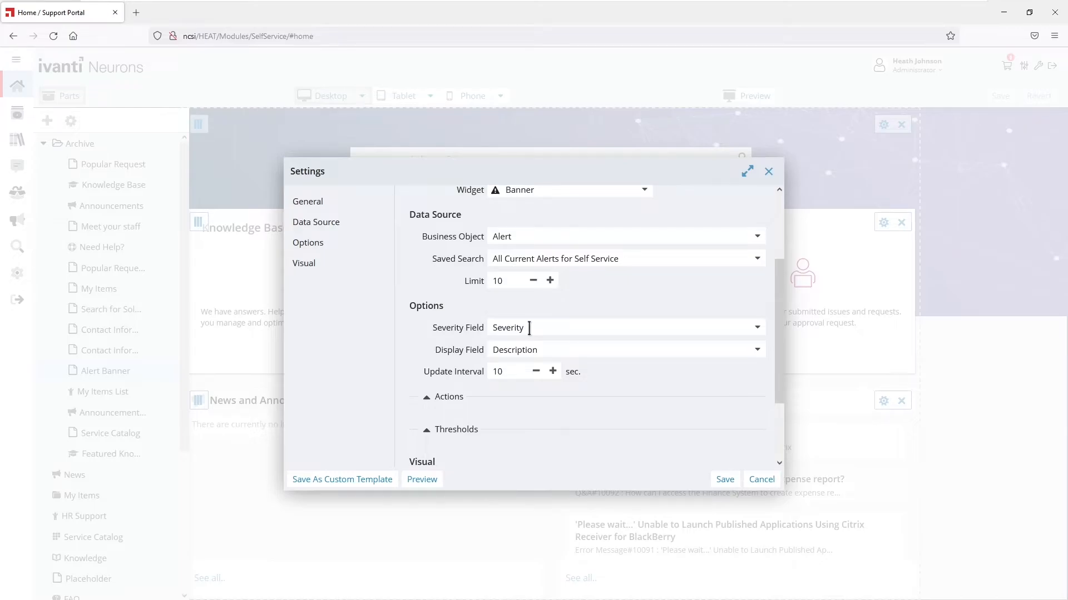
{"action": "left_click", "coordinate": [536, 372]}
{"action": "left_click", "coordinate": [536, 372]}
{"action": "left_click", "coordinate": [536, 373]}
- Examine the Alert Banner's item click action settings, including the target, workspace, command and RecId
{"action": "left_click_drag", "start_coordinate": [780, 349], "coordinate": [782, 375]}
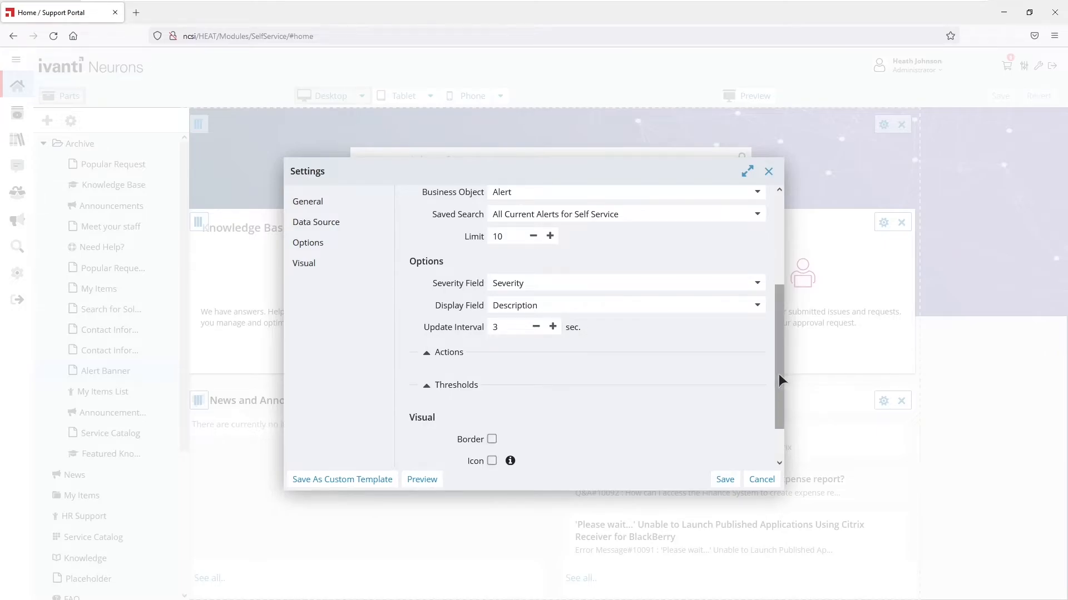
{"action": "left_click", "coordinate": [445, 356]}
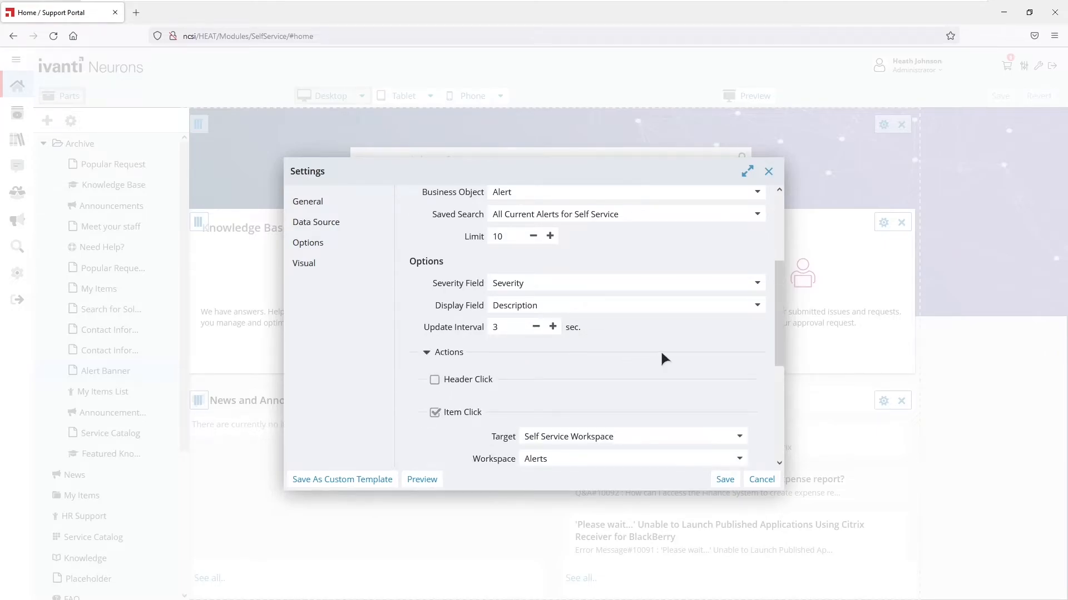
{"action": "scroll", "coordinate": [659, 349], "scroll_direction": "down", "scroll_amount": 3}
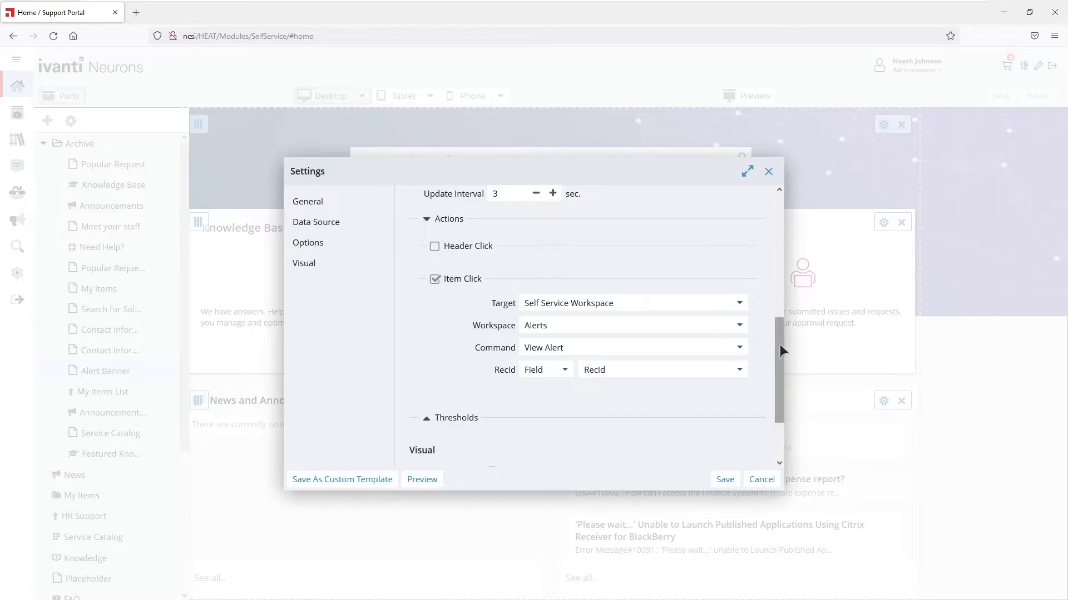
{"action": "left_click_drag", "start_coordinate": [779, 345], "coordinate": [776, 401]}
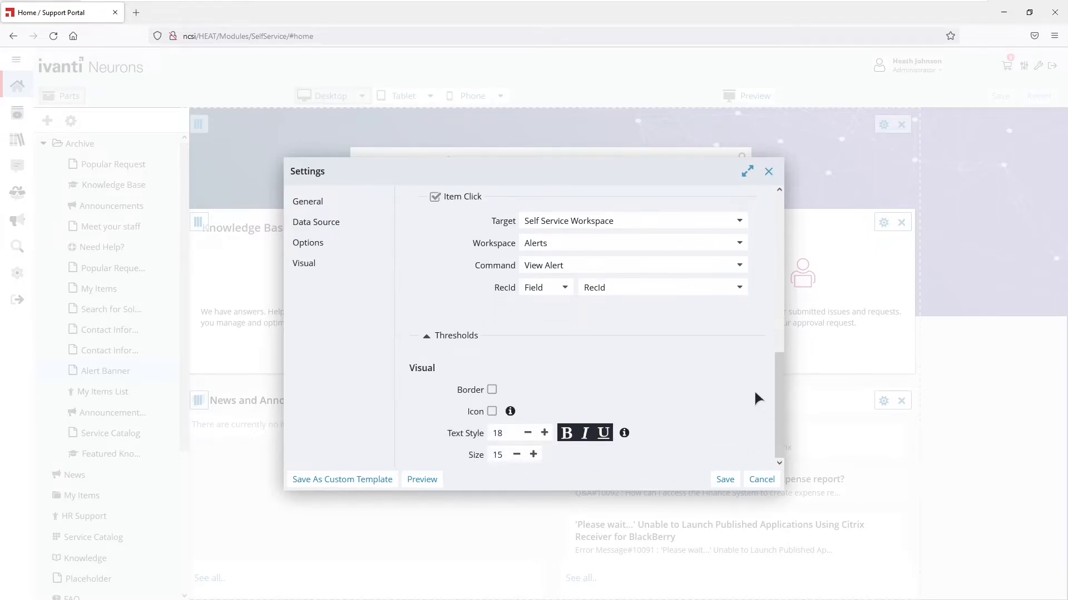
- Add a fourth threshold with the value None to the Alert Banner
{"action": "left_click", "coordinate": [439, 339]}
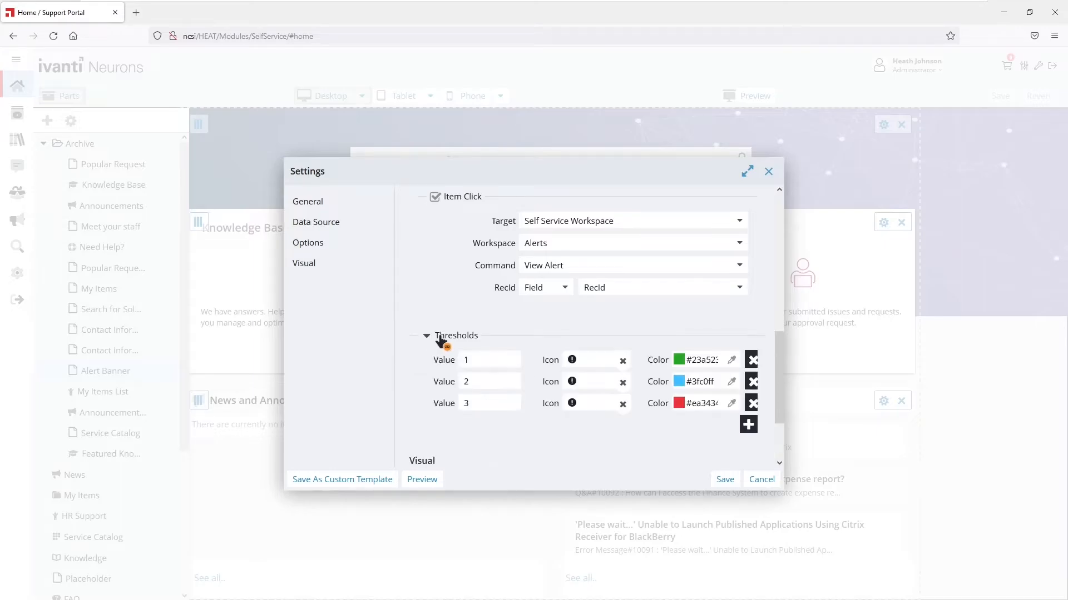
{"action": "left_click_drag", "start_coordinate": [782, 352], "coordinate": [782, 376]}
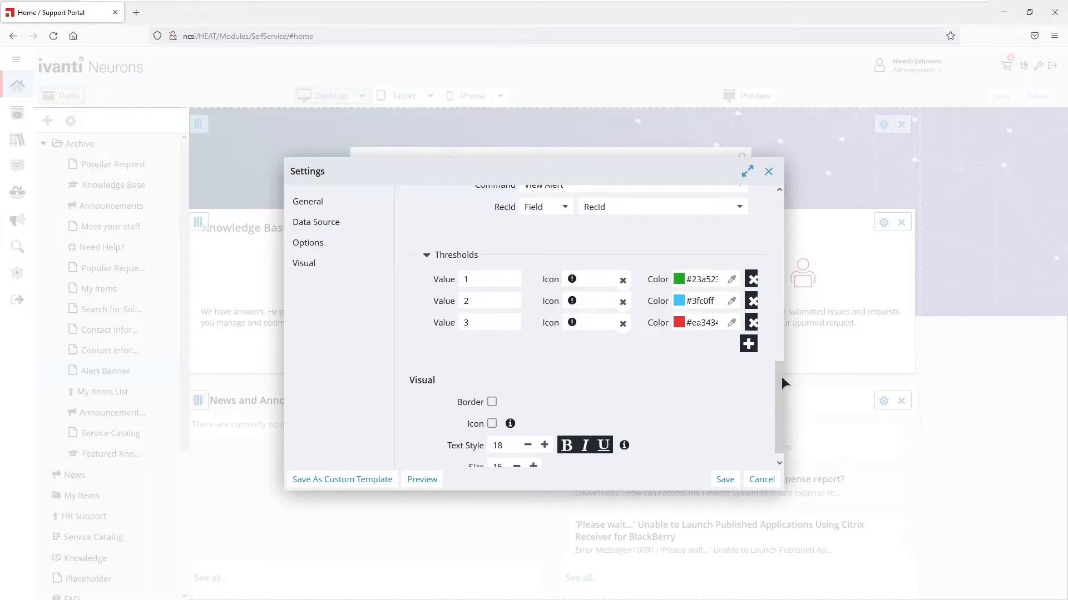
{"action": "double_click", "coordinate": [477, 279]}
{"action": "double_click", "coordinate": [479, 300]}
{"action": "double_click", "coordinate": [459, 326]}
{"action": "left_click", "coordinate": [748, 344]}
{"action": "left_click", "coordinate": [476, 344]}
{"action": "left_click_drag", "start_coordinate": [475, 345], "coordinate": [443, 343]}
{"action": "type", "text": "None"}
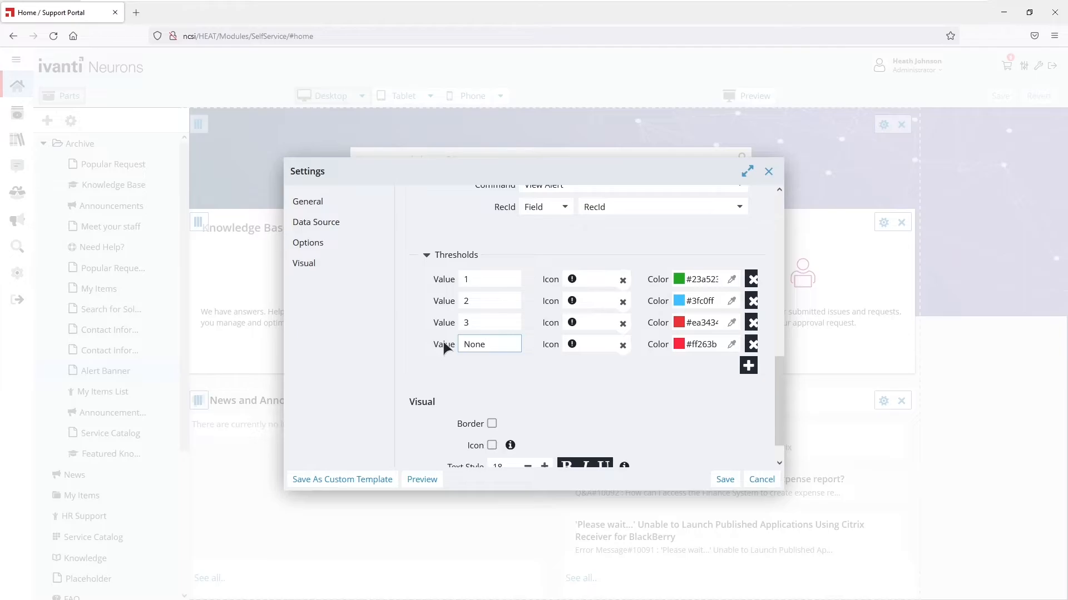
- Copy the green color #23a523 from the value 1 threshold to the None threshold
{"action": "left_click_drag", "start_coordinate": [687, 279], "coordinate": [731, 278]}
{"action": "key", "text": "ctrl+c"}
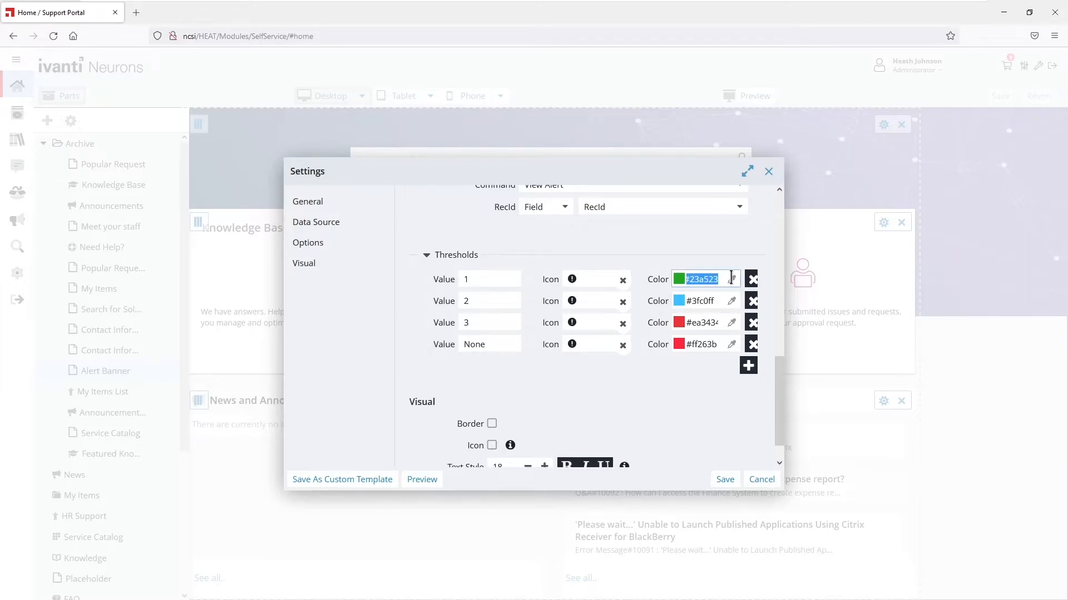
{"action": "left_click_drag", "start_coordinate": [689, 345], "coordinate": [726, 344]}
{"action": "key", "text": "ctrl+v"}
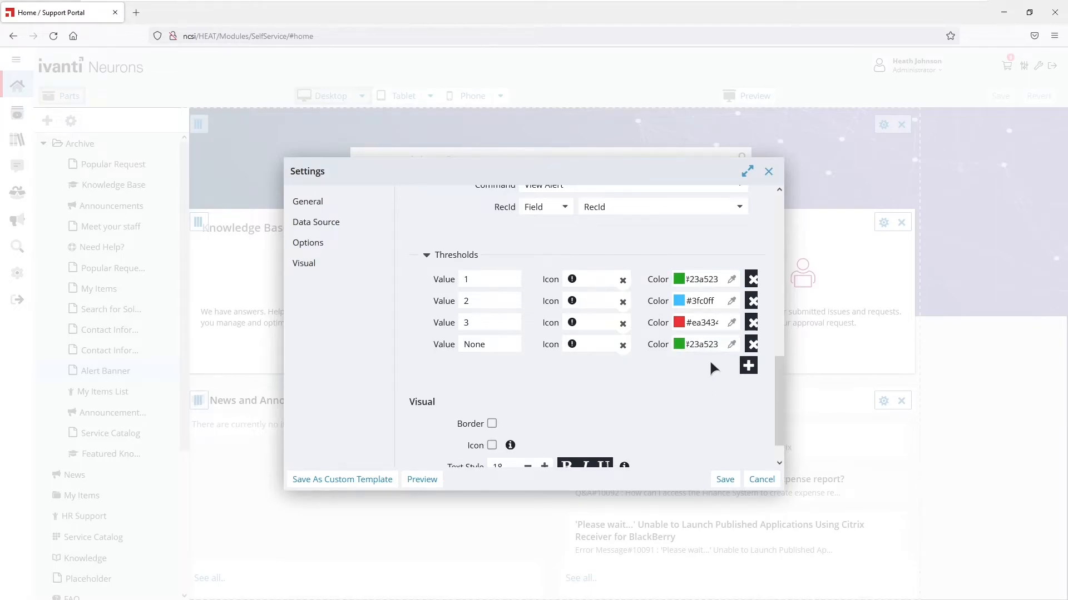
- Set the color of the value 1 threshold to #ea3434 and of the value 3 threshold to #3fc0ff
{"action": "left_click_drag", "start_coordinate": [688, 322], "coordinate": [734, 323]}
{"action": "key", "text": "ctrl+c"}
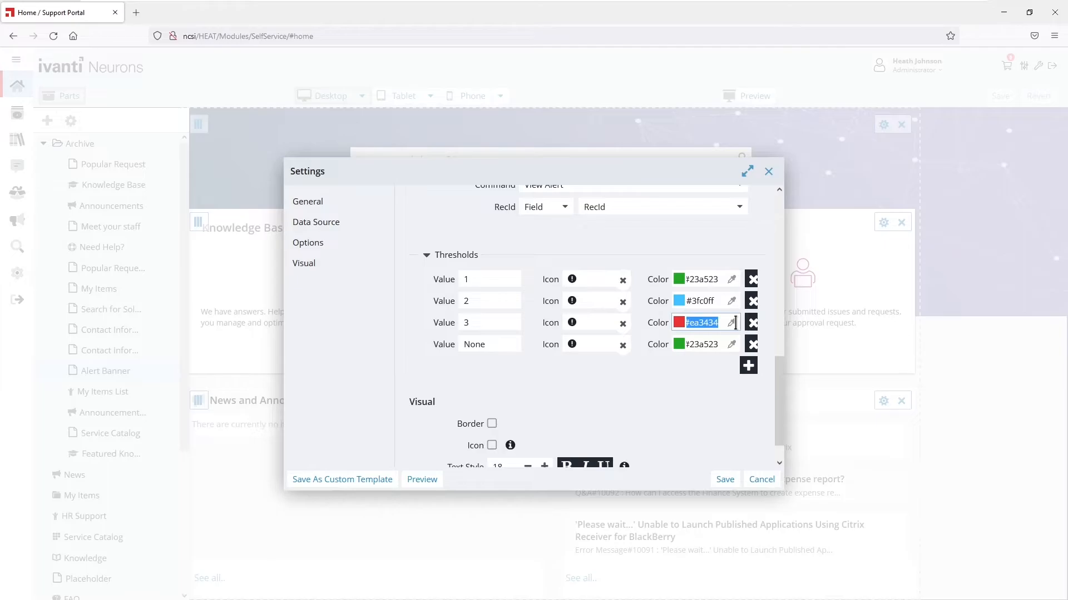
{"action": "left_click", "coordinate": [685, 279]}
{"action": "left_click_drag", "start_coordinate": [686, 279], "coordinate": [731, 322]}
{"action": "key", "text": "ctrl+v"}
{"action": "type", "text": "#3fc0ff"}
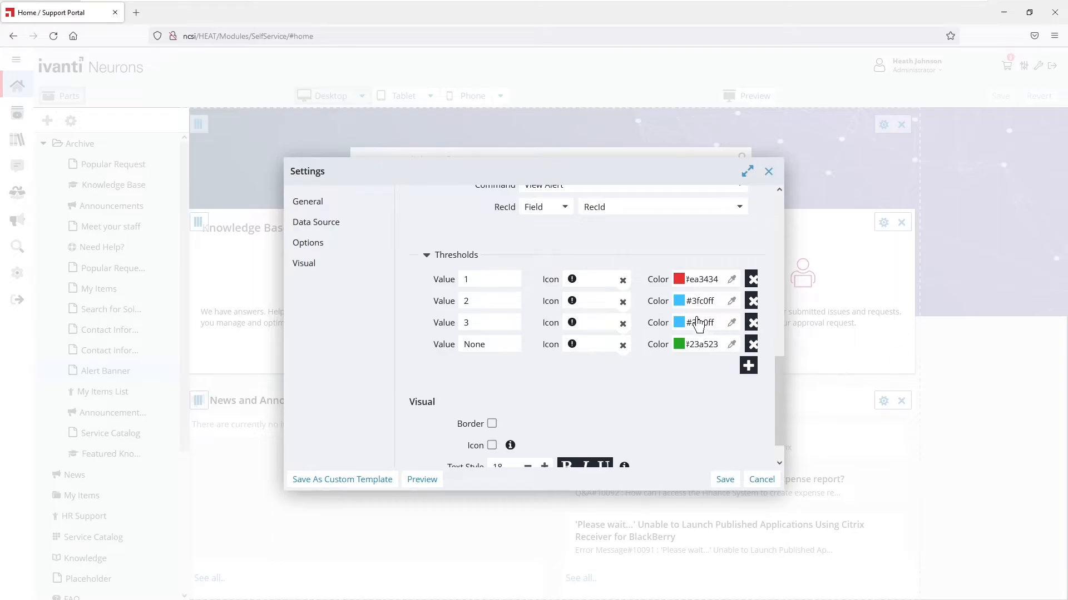
- Set the color of the value 2 threshold to #ff39bf
{"action": "left_click", "coordinate": [702, 302]}
{"action": "triple_click", "coordinate": [704, 302]}
{"action": "type", "text": "#ff39bf"}
{"action": "left_click", "coordinate": [693, 421]}
- Pick the orange color #ed761e for the value 2 threshold
{"action": "left_click", "coordinate": [731, 301]}
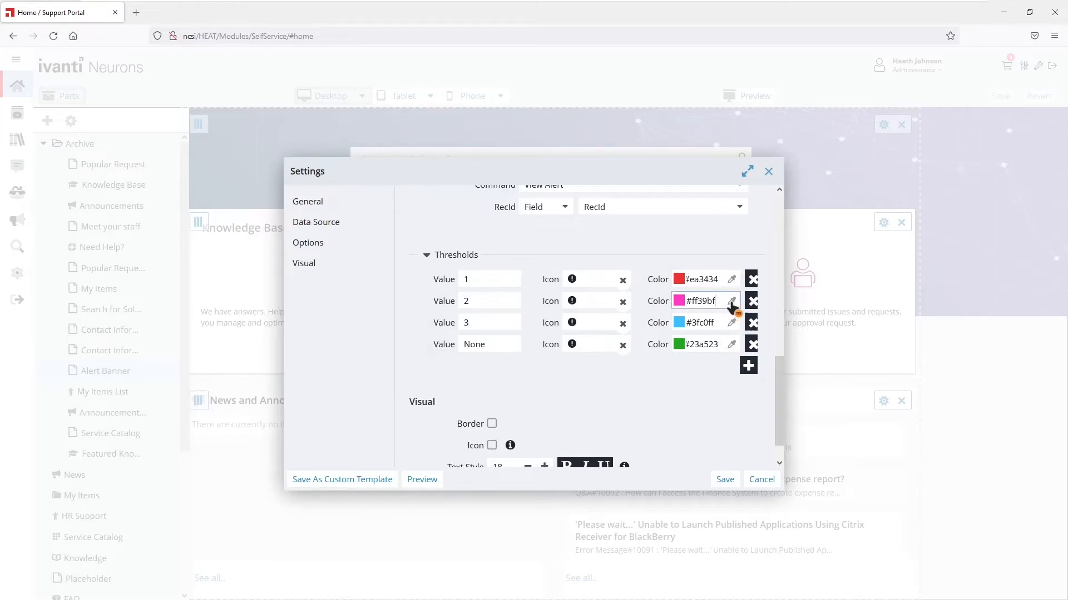
{"action": "left_click", "coordinate": [732, 301]}
{"action": "left_click", "coordinate": [839, 446]}
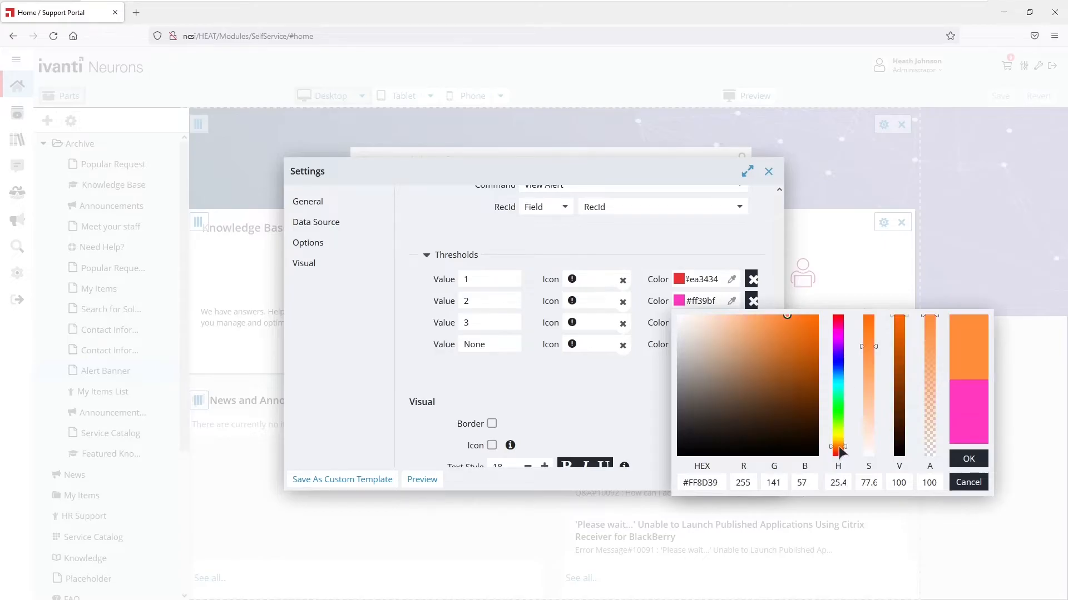
{"action": "left_click", "coordinate": [801, 325]}
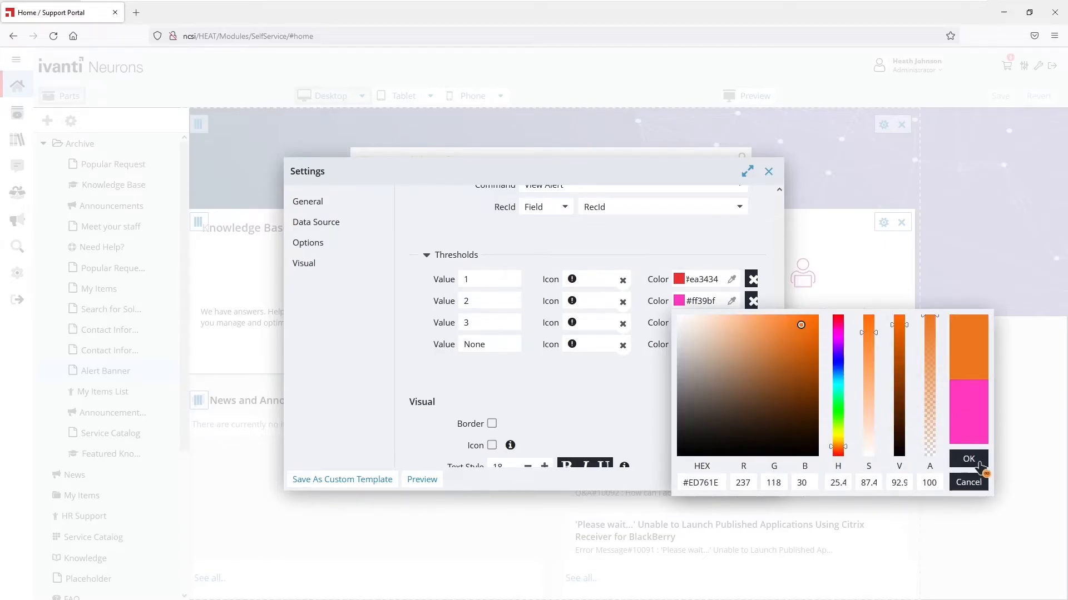
{"action": "left_click", "coordinate": [969, 458]}
{"action": "left_click", "coordinate": [670, 390]}
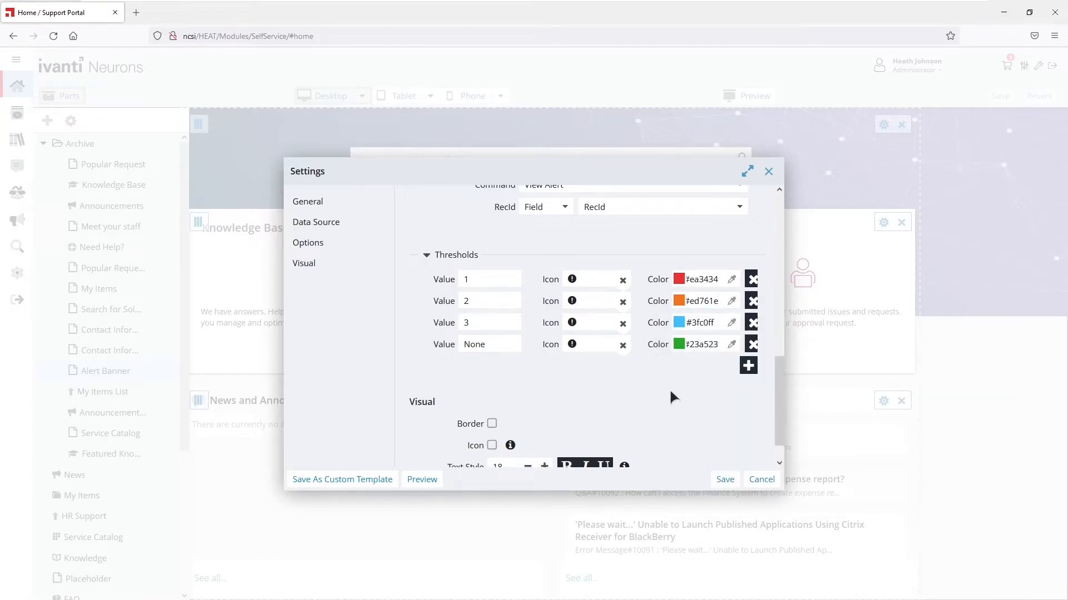
- Keep the value 1 threshold's exclamation icon and assign the warning triangle icon to the value 2 threshold
{"action": "scroll", "coordinate": [669, 388], "scroll_direction": "down", "scroll_amount": 1}
{"action": "scroll", "coordinate": [670, 389], "scroll_direction": "up", "scroll_amount": 3}
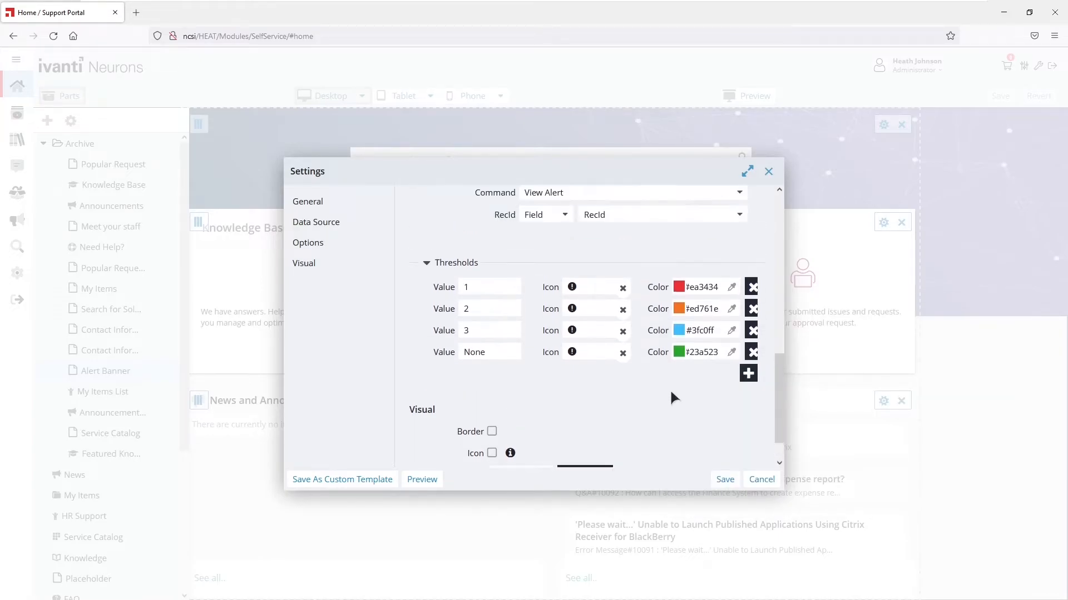
{"action": "left_click", "coordinate": [599, 313]}
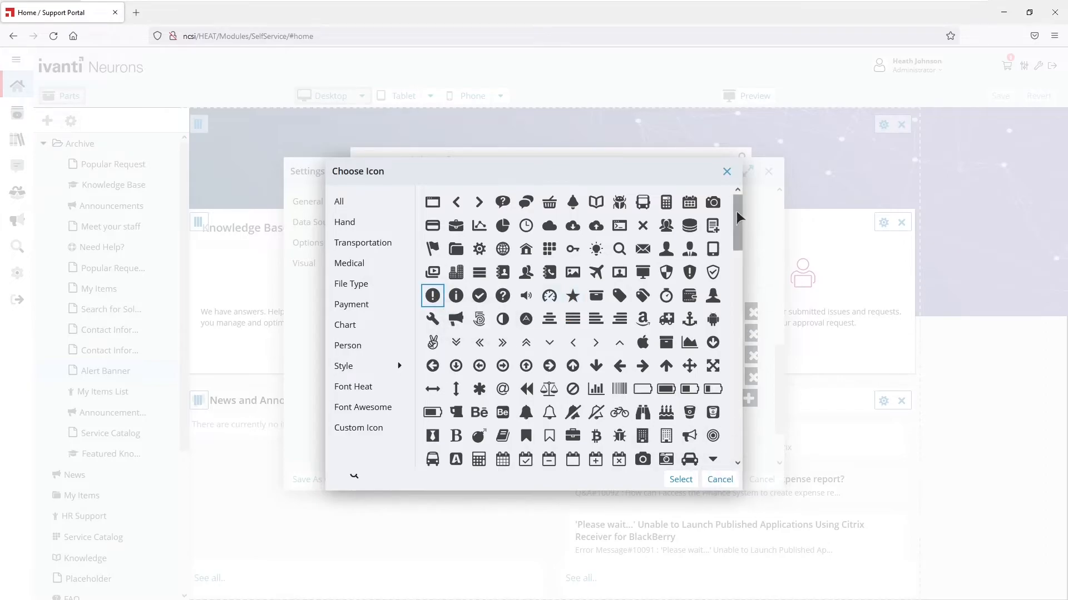
{"action": "left_click", "coordinate": [724, 479]}
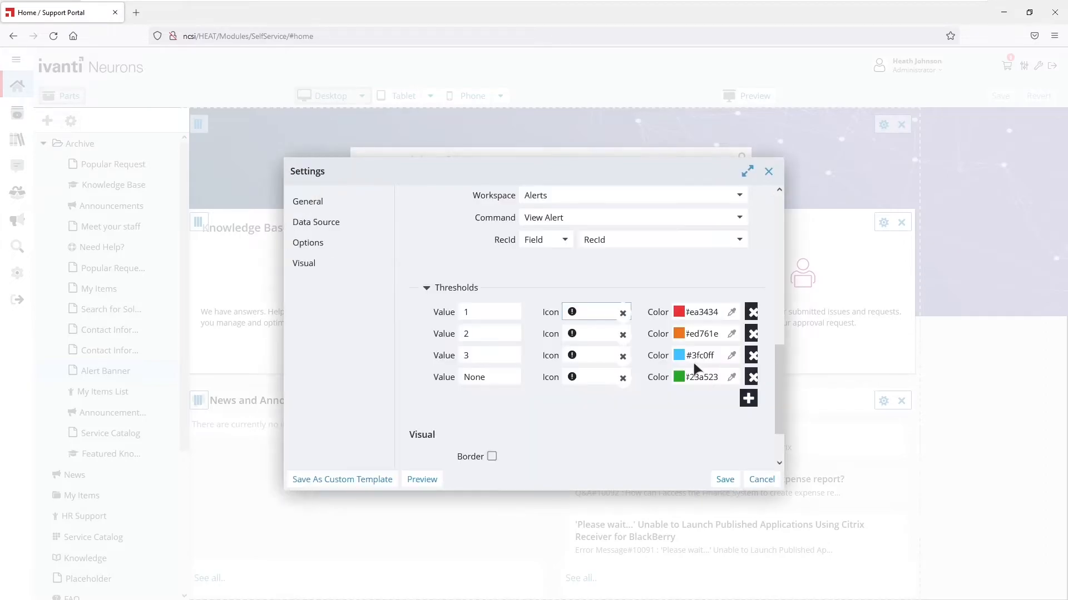
{"action": "left_click", "coordinate": [590, 335]}
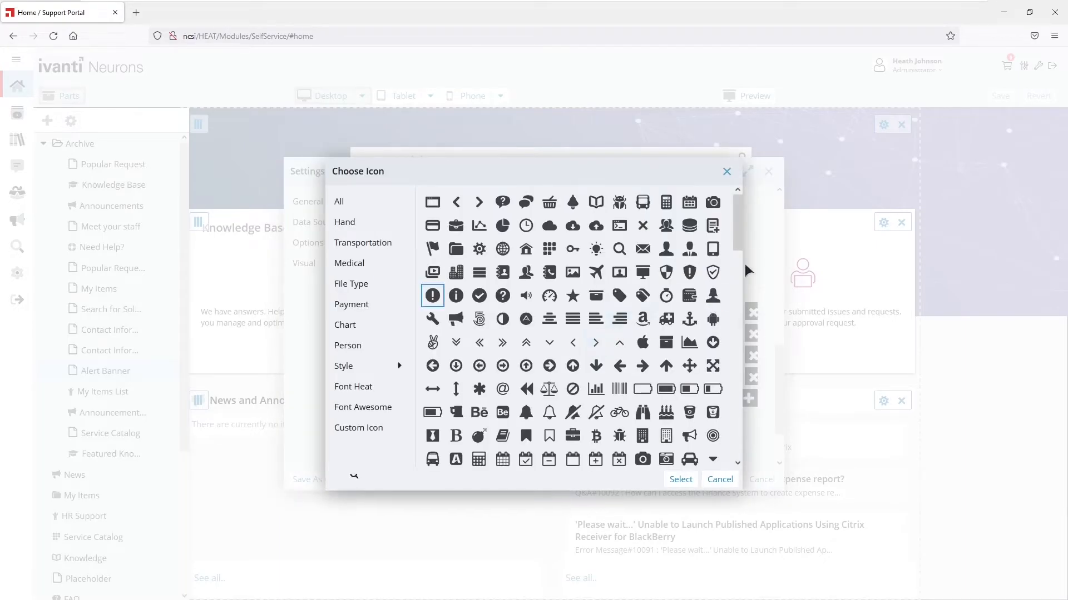
{"action": "left_click_drag", "start_coordinate": [736, 222], "coordinate": [729, 433]}
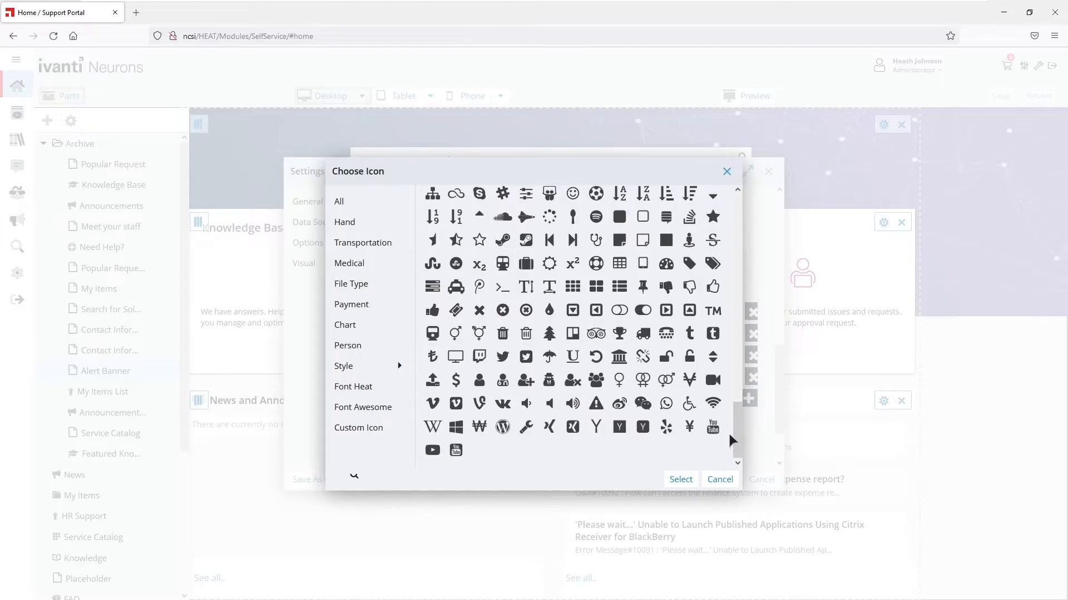
{"action": "left_click", "coordinate": [595, 403]}
{"action": "left_click", "coordinate": [681, 480]}
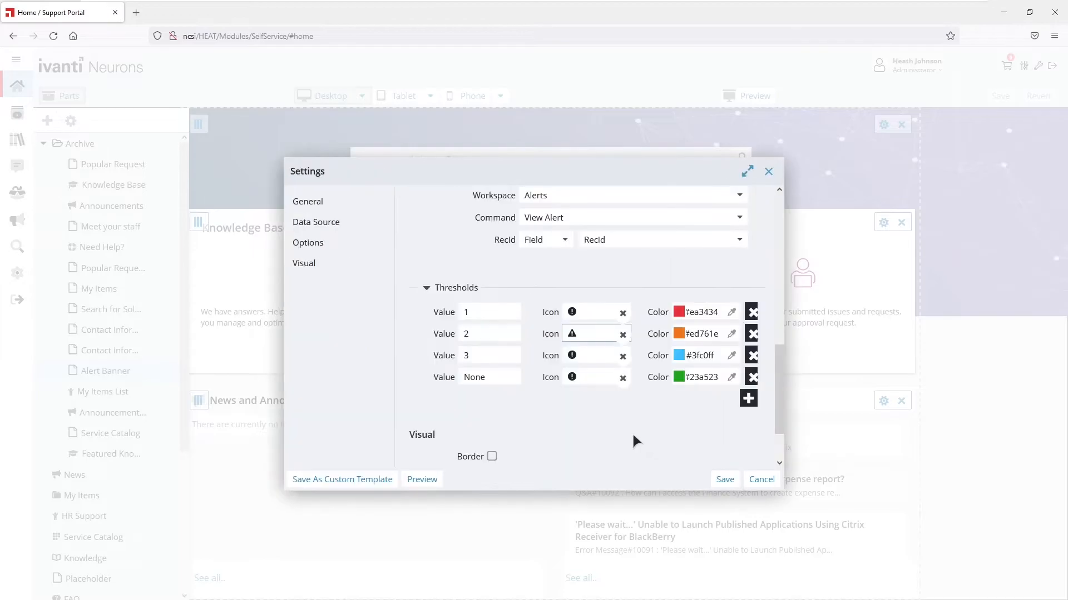
- Assign the Info icon to the value 3 threshold
{"action": "left_click", "coordinate": [591, 356]}
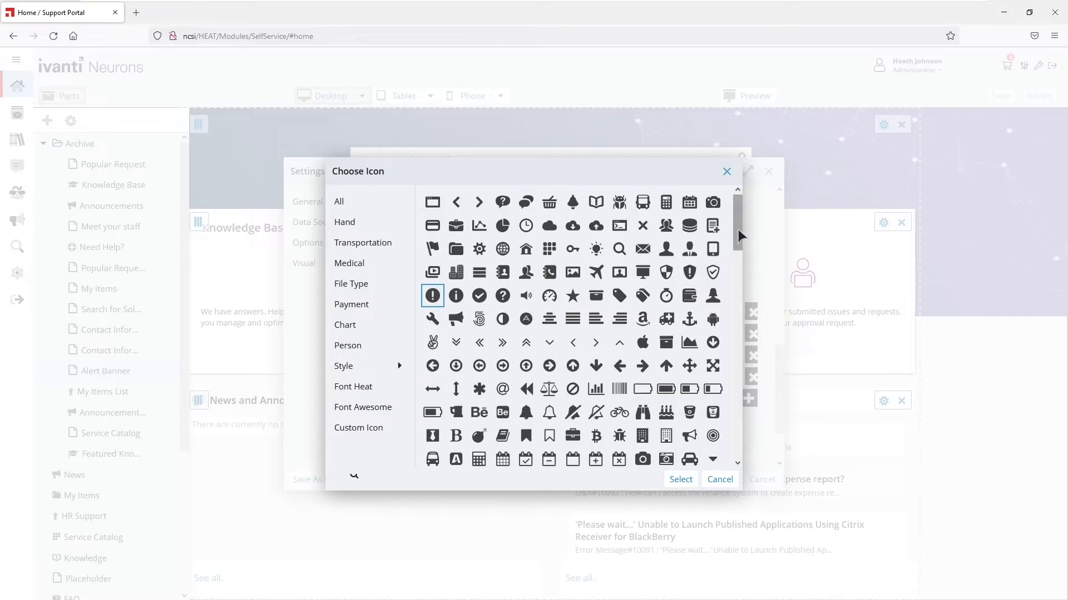
{"action": "left_click_drag", "start_coordinate": [738, 230], "coordinate": [735, 326]}
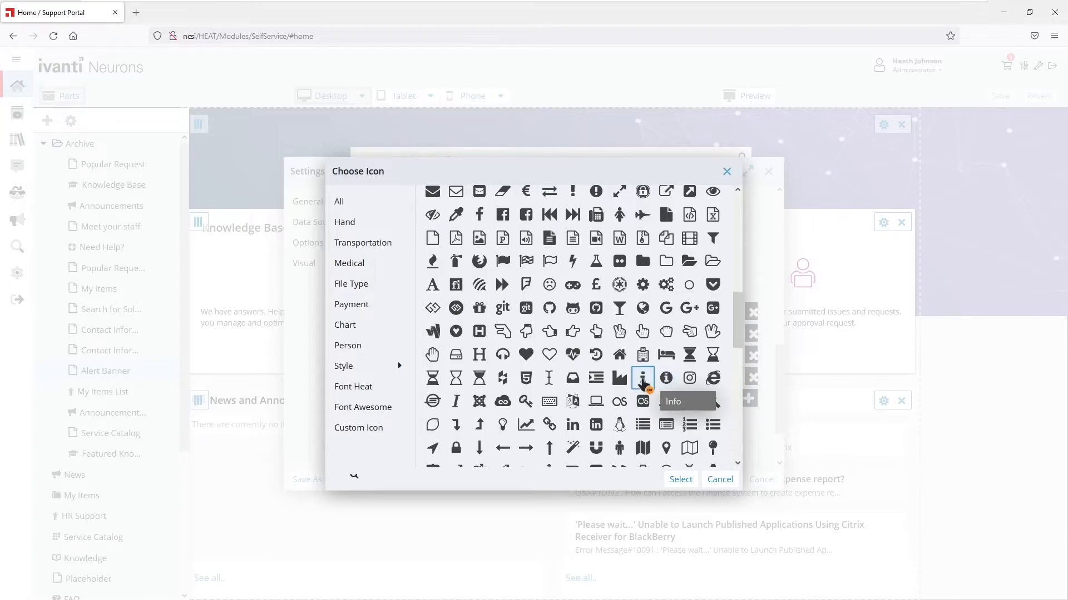
{"action": "left_click", "coordinate": [643, 381]}
{"action": "left_click", "coordinate": [680, 481]}
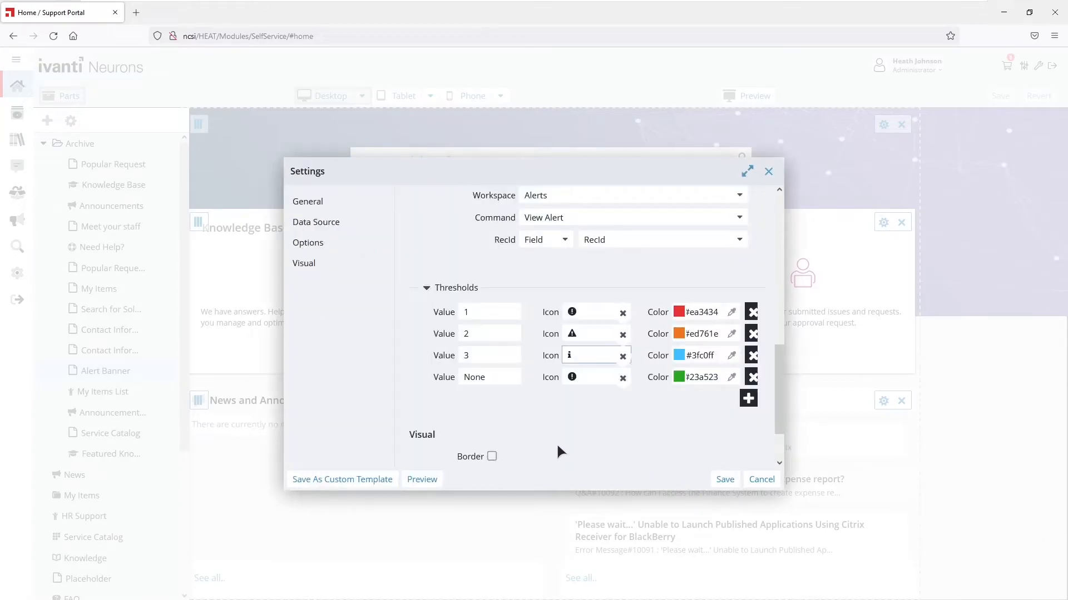
- Assign the circled check mark icon to the None threshold
{"action": "left_click", "coordinate": [583, 382]}
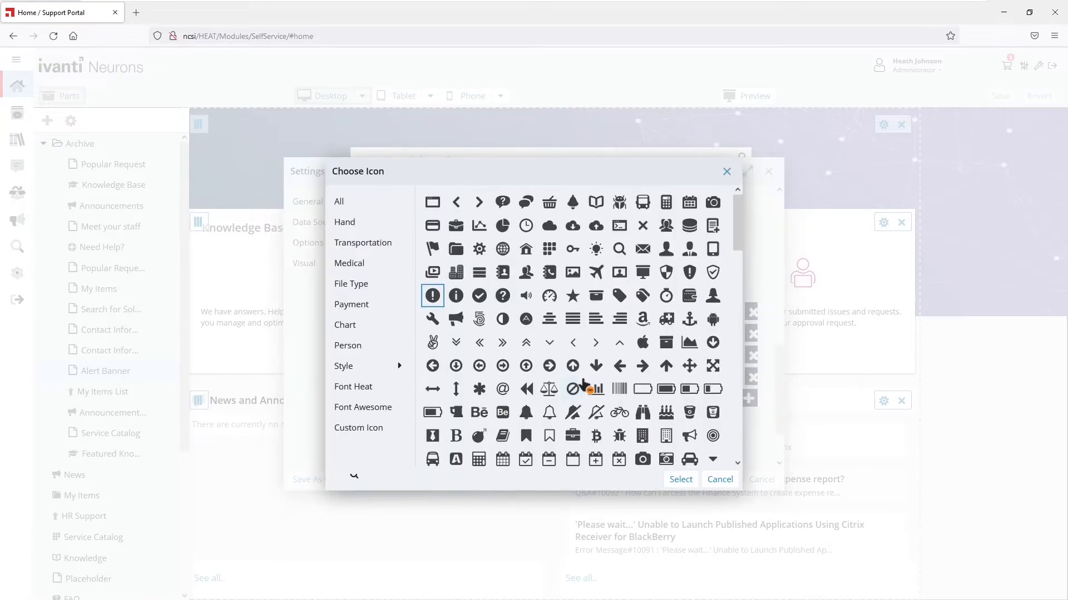
{"action": "scroll", "coordinate": [736, 239], "scroll_direction": "down", "scroll_amount": 1}
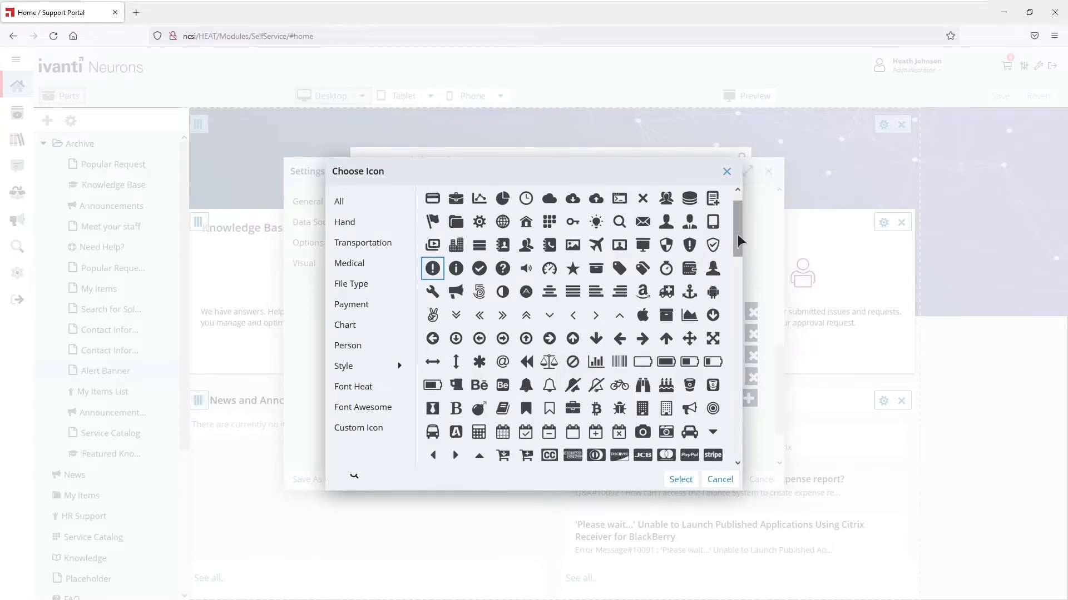
{"action": "left_click", "coordinate": [479, 258]}
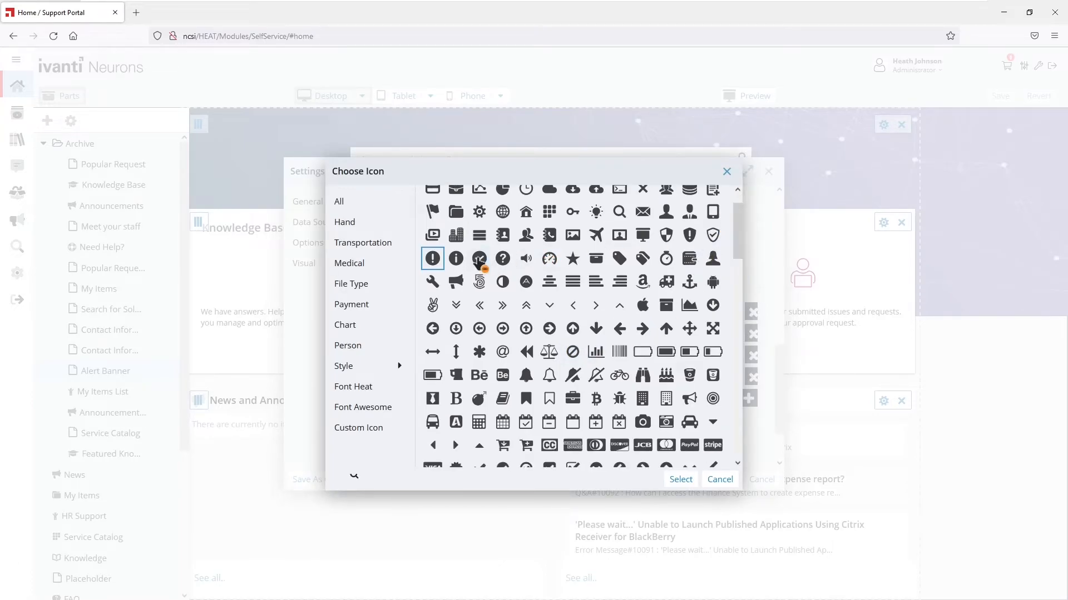
{"action": "left_click", "coordinate": [675, 482]}
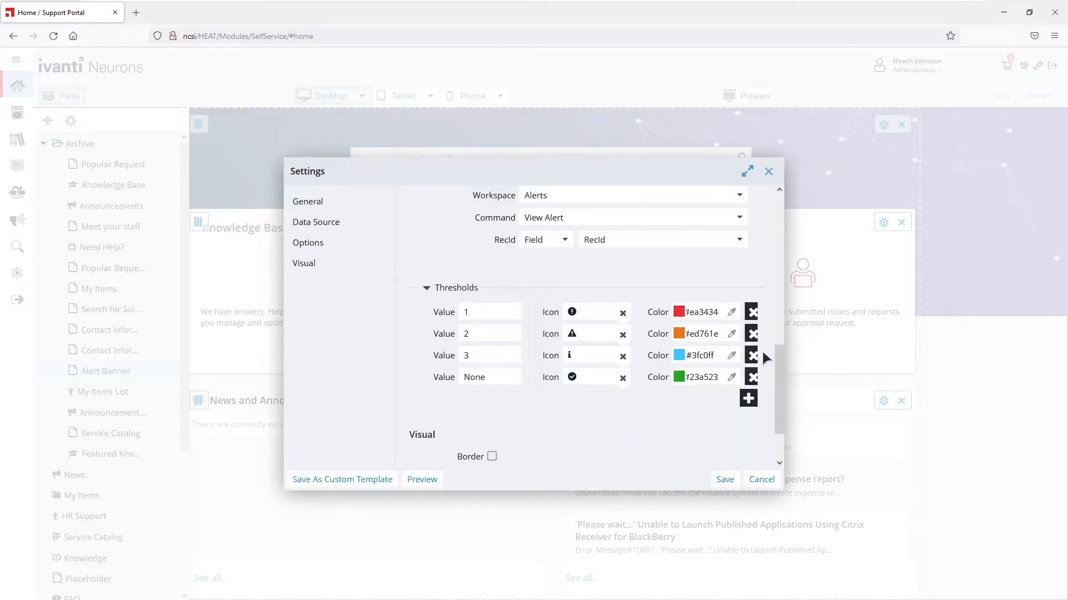
- Enable the banner's icon in its visual settings and lower the Size value by three increments
{"action": "scroll", "coordinate": [777, 365], "scroll_direction": "down", "scroll_amount": 2}
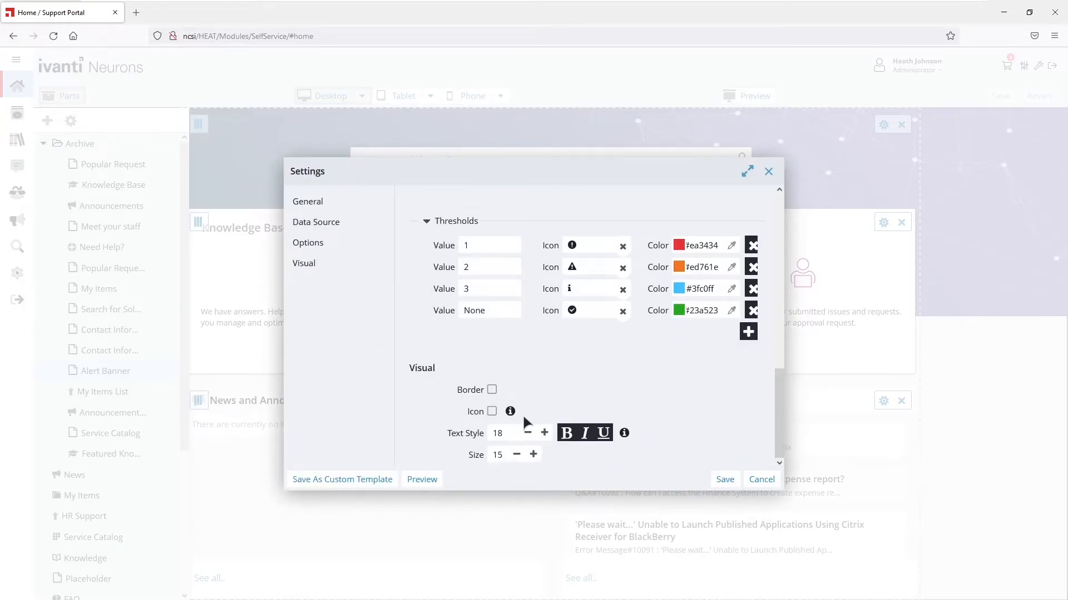
{"action": "left_click", "coordinate": [491, 412]}
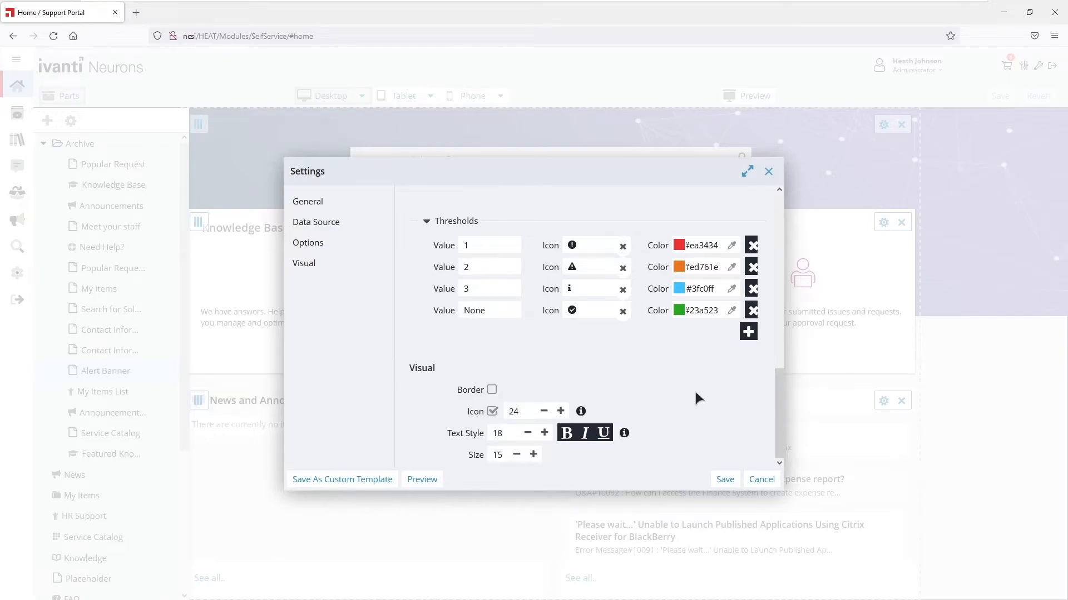
{"action": "left_click", "coordinate": [517, 455]}
{"action": "left_click", "coordinate": [517, 455]}
{"action": "left_click", "coordinate": [516, 454]}
{"action": "left_click", "coordinate": [684, 403]}
- Preview the Alert Banner and save its settings
{"action": "left_click", "coordinate": [432, 475]}
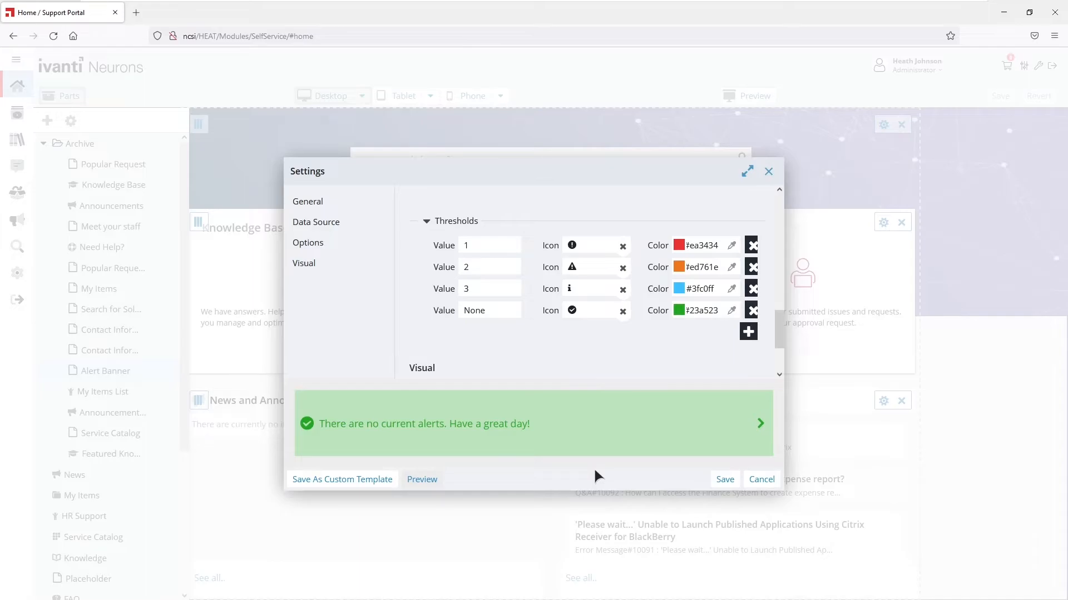
{"action": "left_click", "coordinate": [723, 480]}
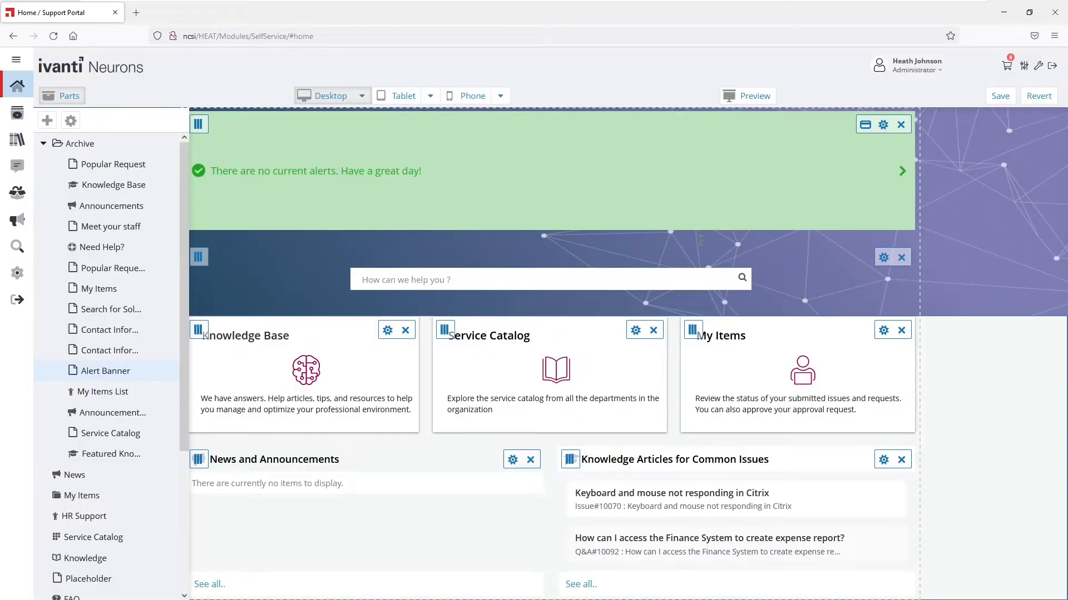
- Shrink the alert banner's height to a single-line strip above the search box and save the home page layout
{"action": "left_click_drag", "start_coordinate": [681, 238], "coordinate": [677, 141]}
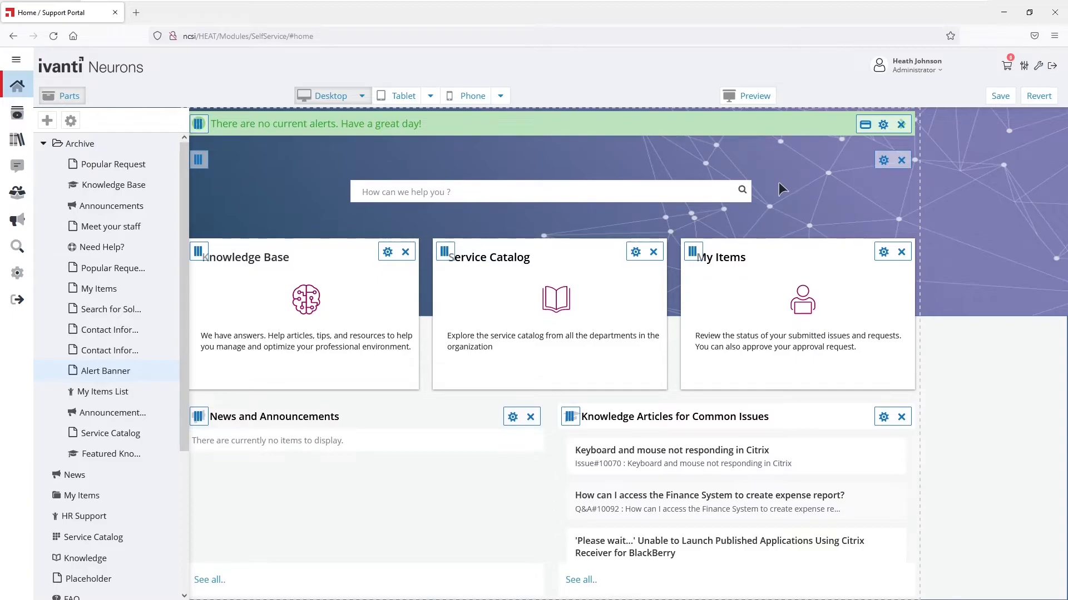
{"action": "left_click", "coordinate": [1001, 97]}
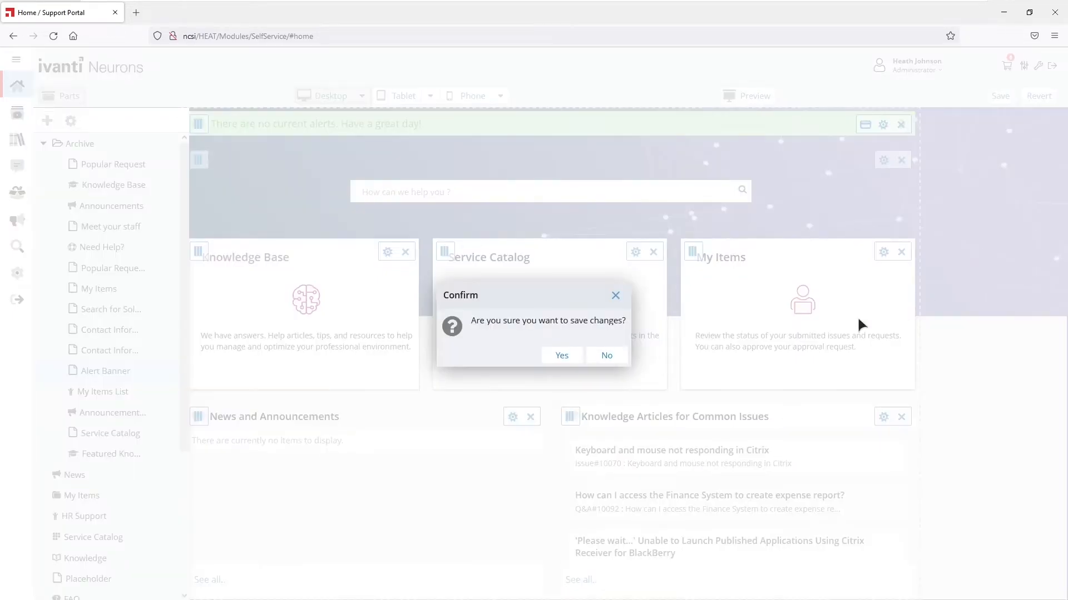
{"action": "left_click", "coordinate": [562, 356]}
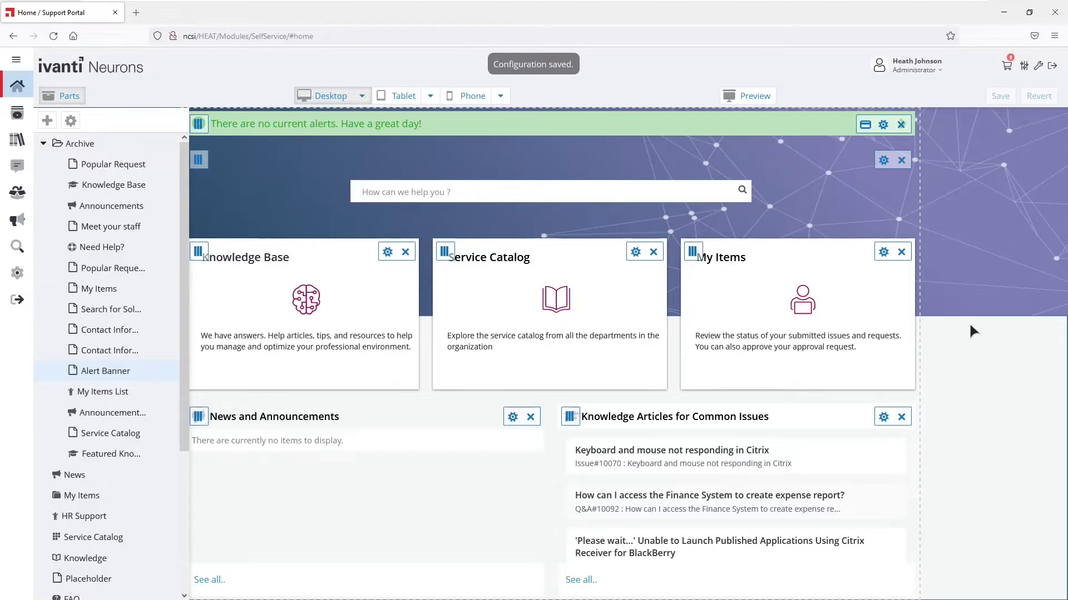
- Exit the portal home page's edit mode and switch to the Alert workspace in Ivanti Service Manager
{"action": "left_click", "coordinate": [1023, 65]}
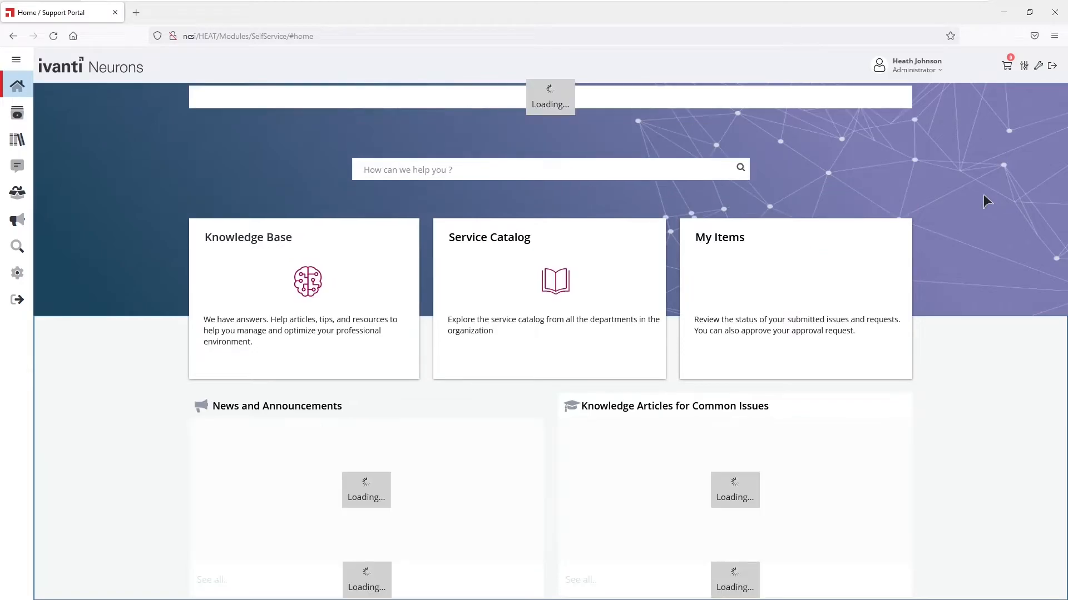
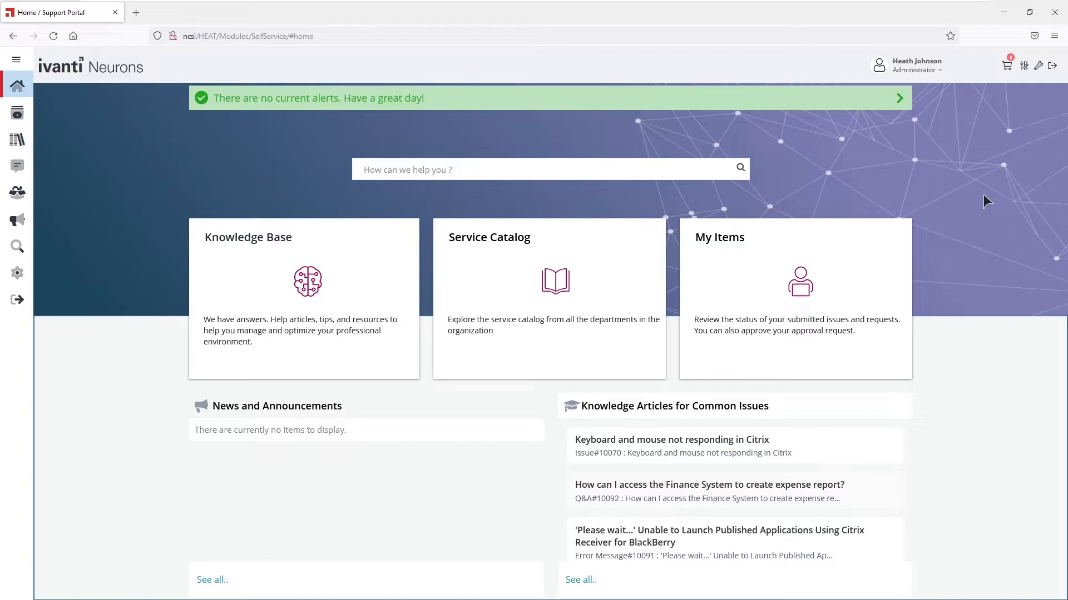
{"action": "key", "text": "alt+Tab"}
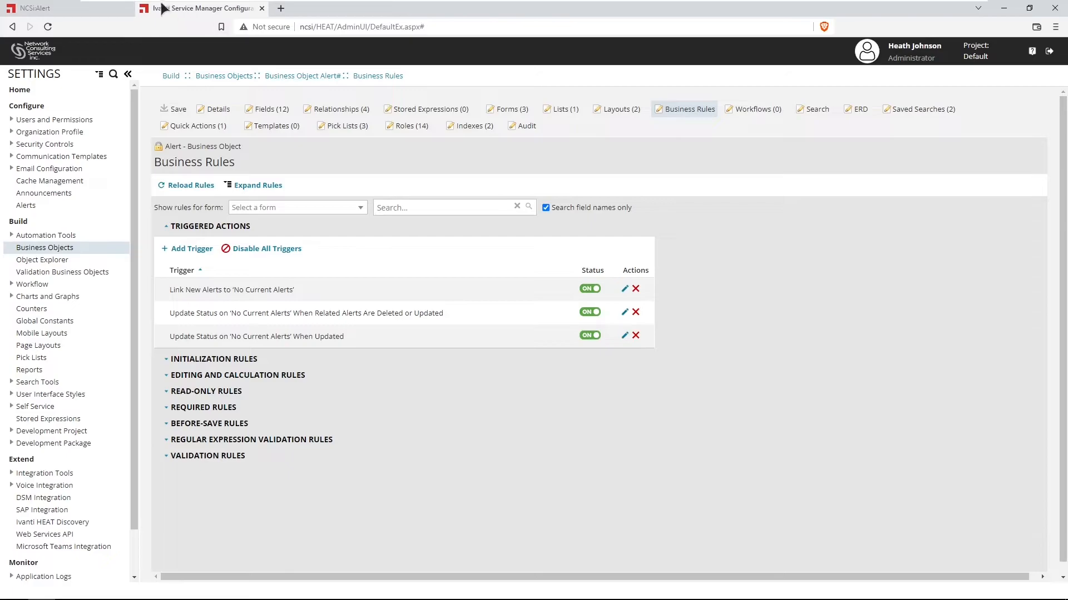
{"action": "left_click", "coordinate": [94, 4]}
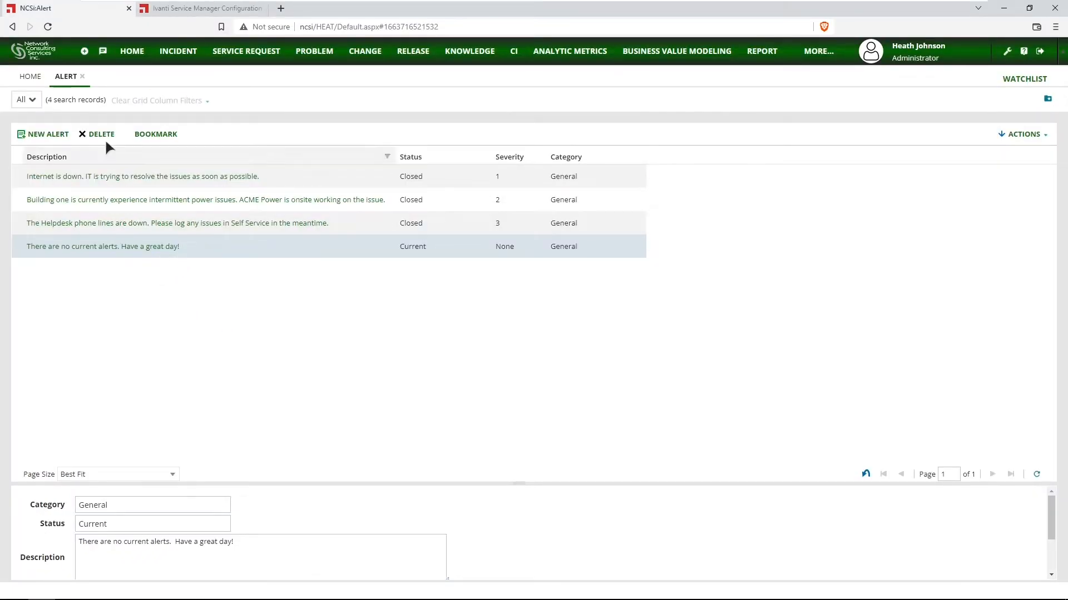
- Open the "There are no current alerts. Have a great day!" record to examine its related alerts
{"action": "left_click", "coordinate": [120, 248]}
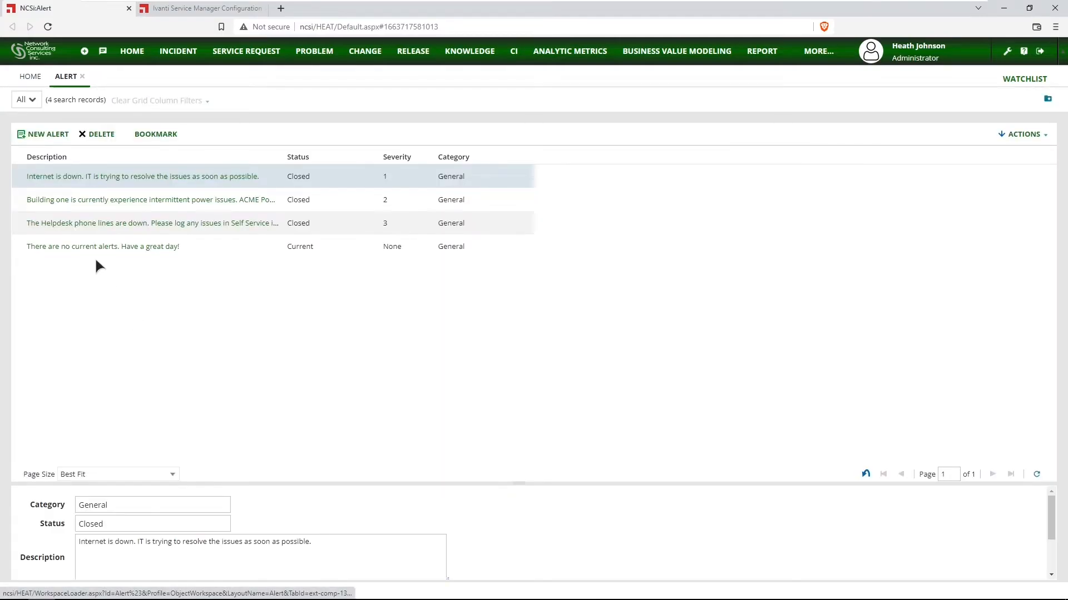
{"action": "left_click", "coordinate": [95, 248]}
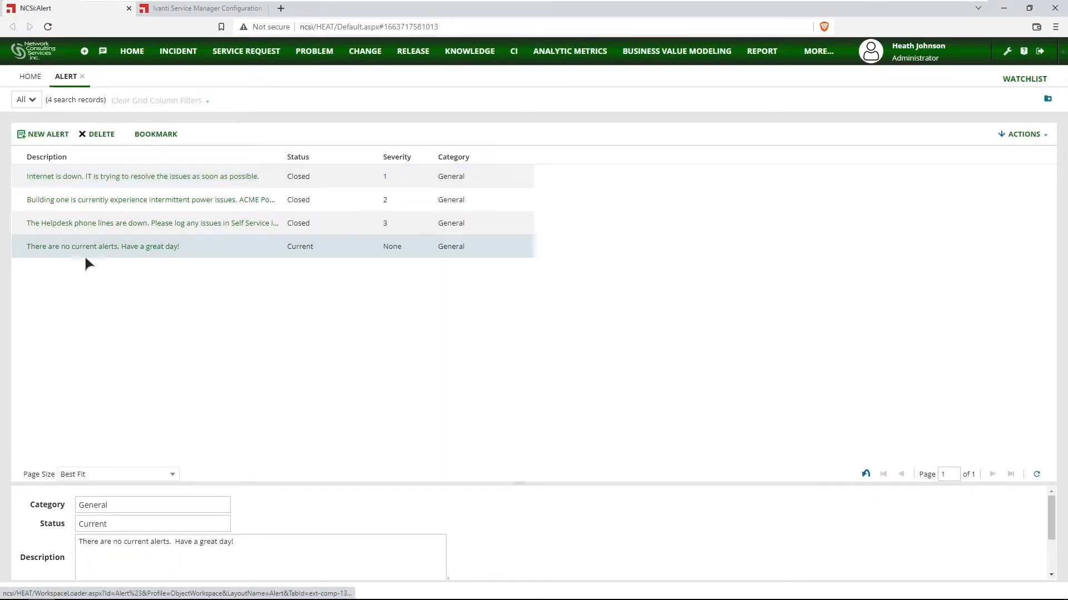
{"action": "double_click", "coordinate": [84, 250]}
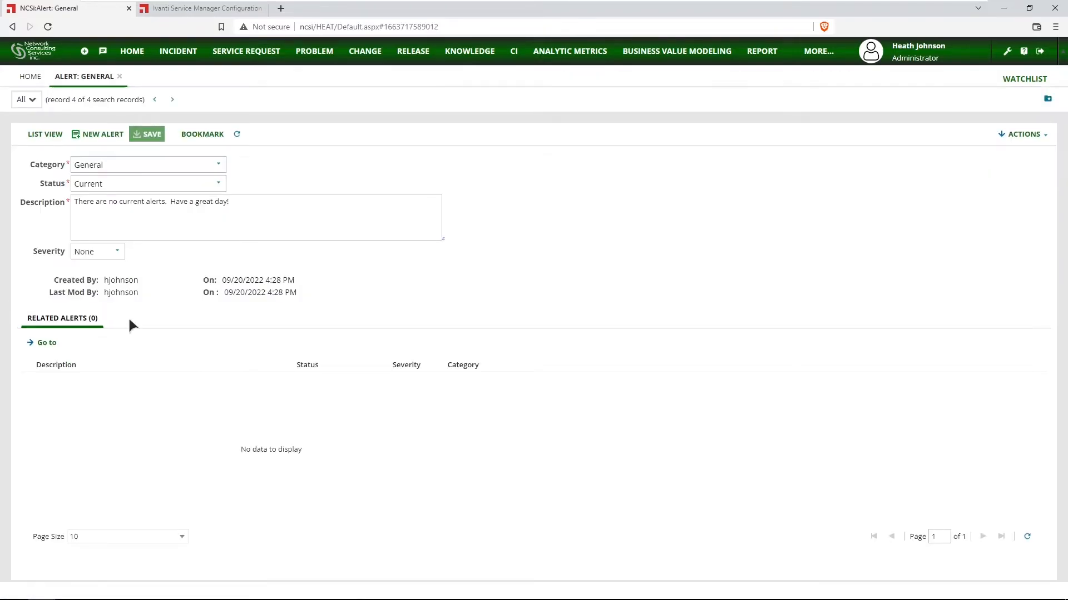
- Open the closed Internet, building power and Helpdesk phone line alerts, each in its own workspace tab
{"action": "left_click", "coordinate": [818, 51]}
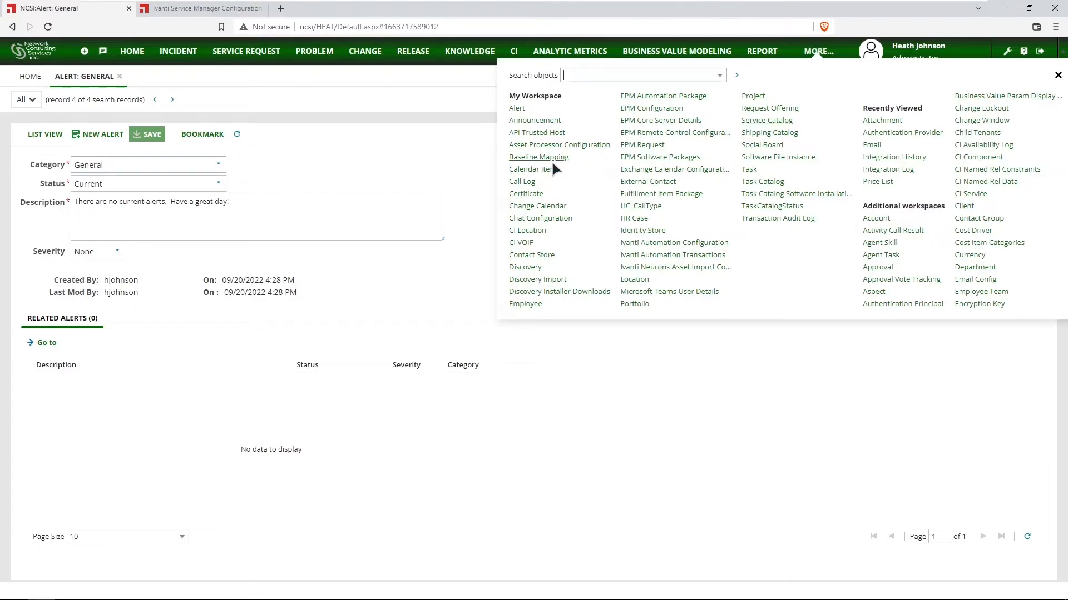
{"action": "left_click", "coordinate": [517, 109]}
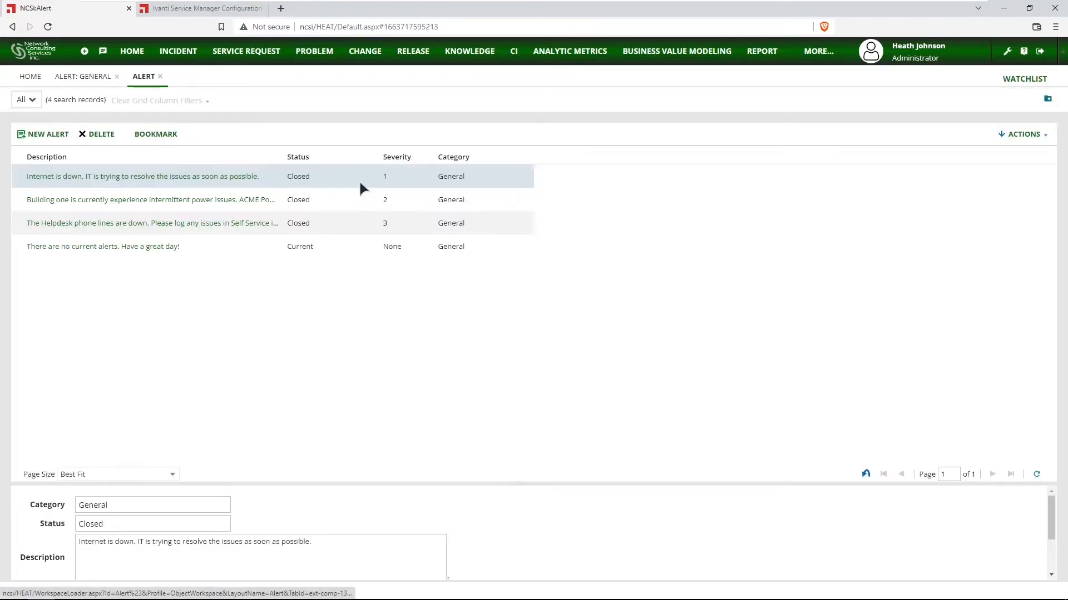
{"action": "left_click", "coordinate": [155, 178]}
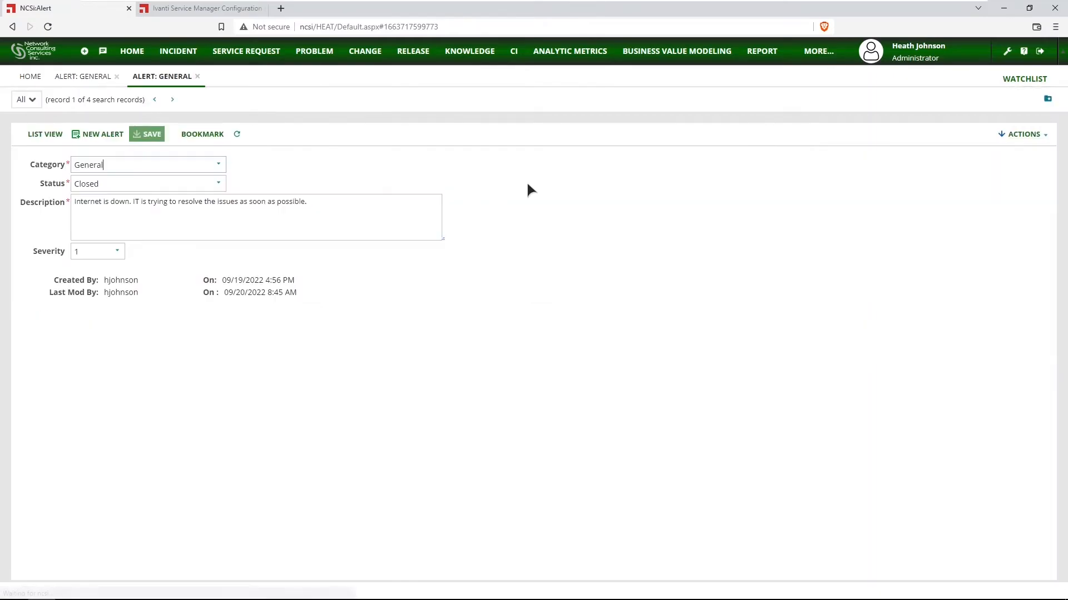
{"action": "left_click", "coordinate": [818, 51]}
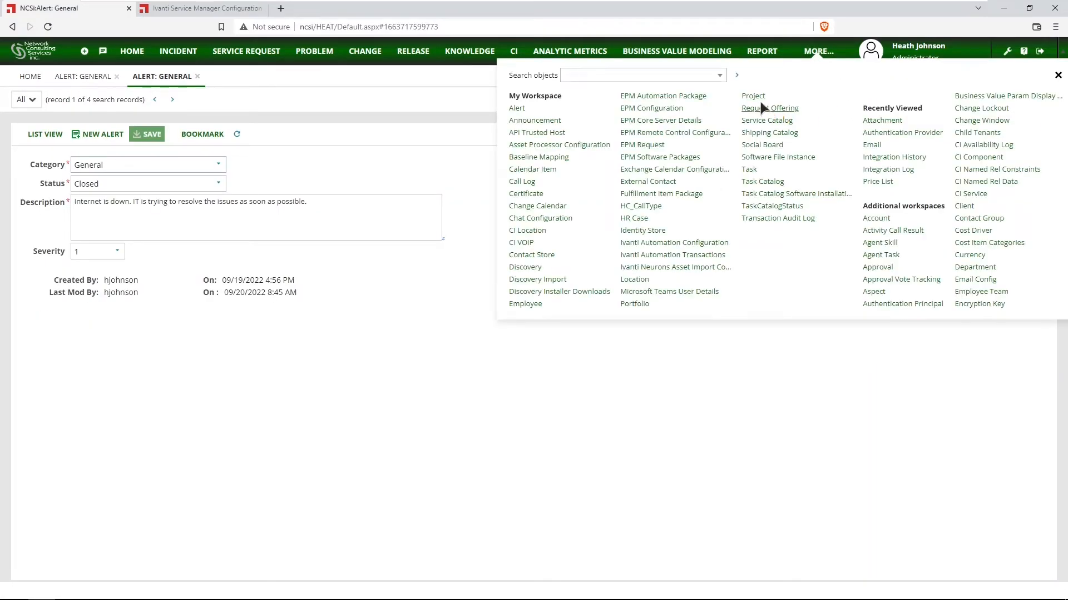
{"action": "left_click", "coordinate": [517, 109]}
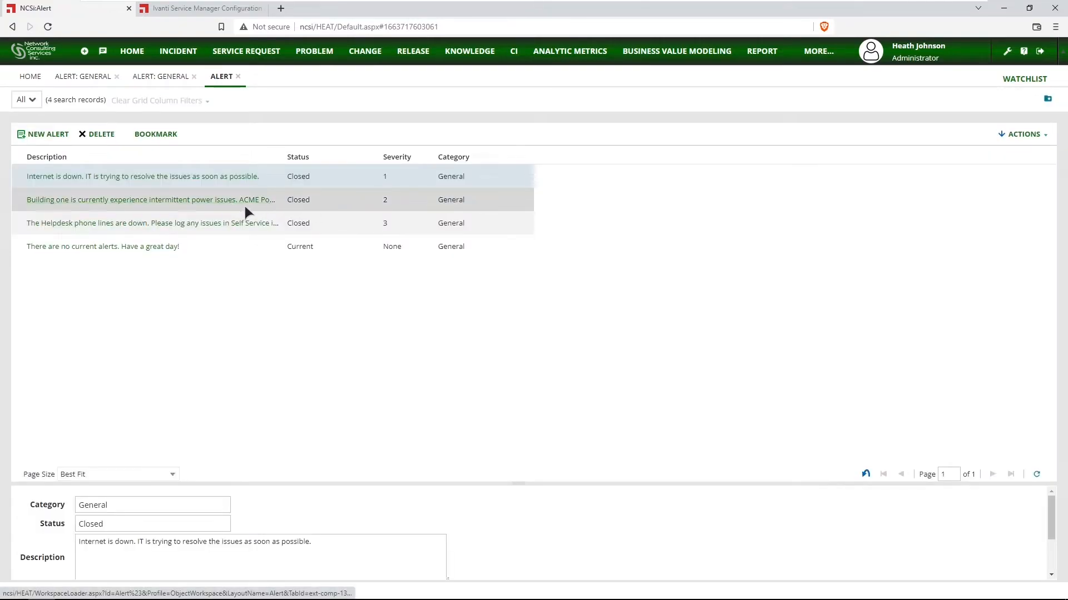
{"action": "double_click", "coordinate": [214, 201]}
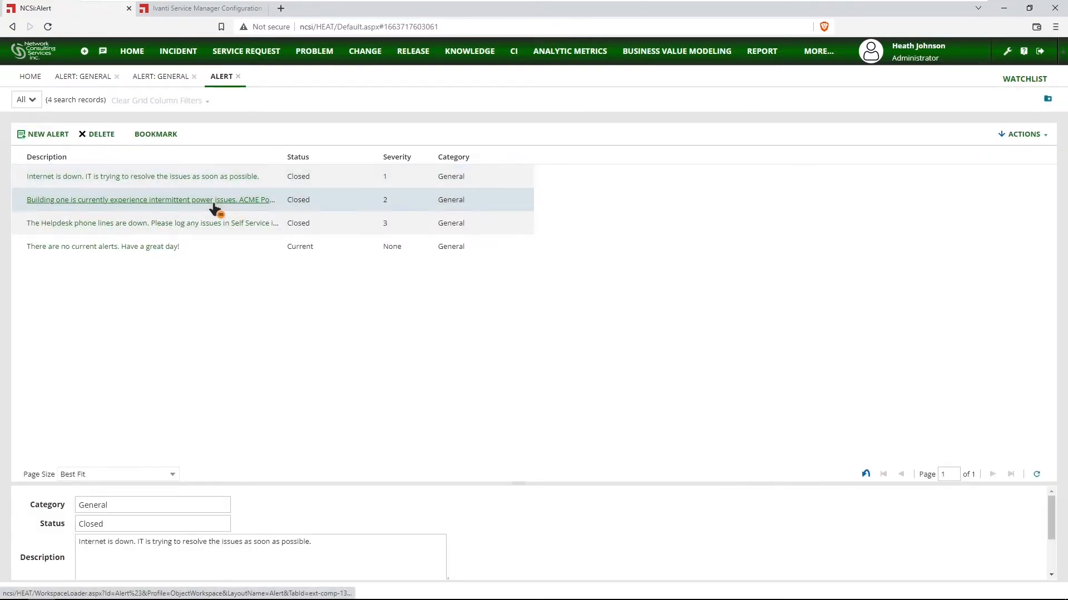
{"action": "left_click", "coordinate": [821, 60]}
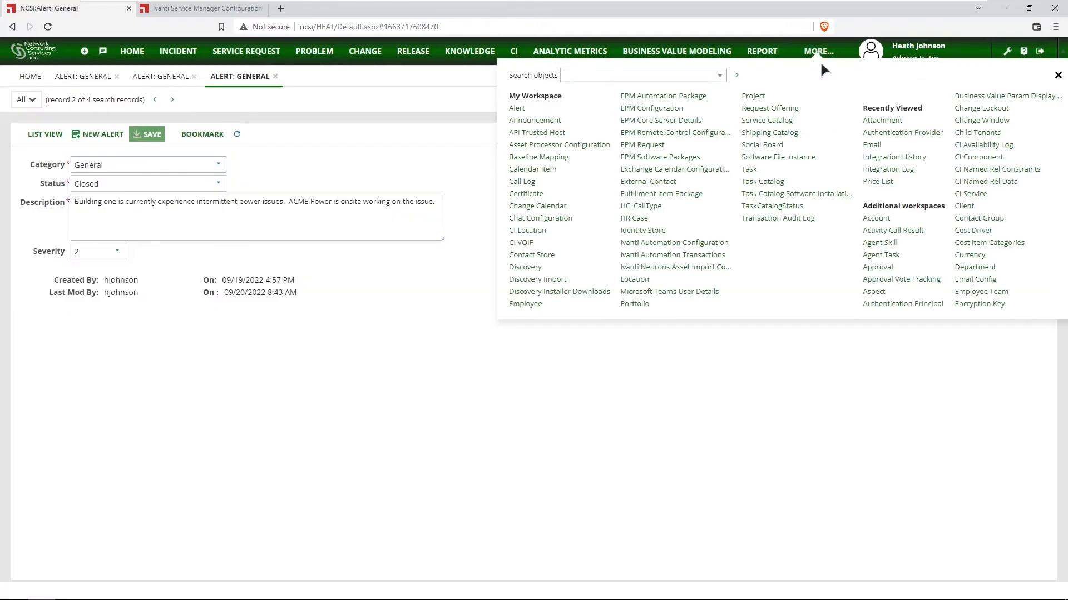
{"action": "left_click", "coordinate": [517, 110]}
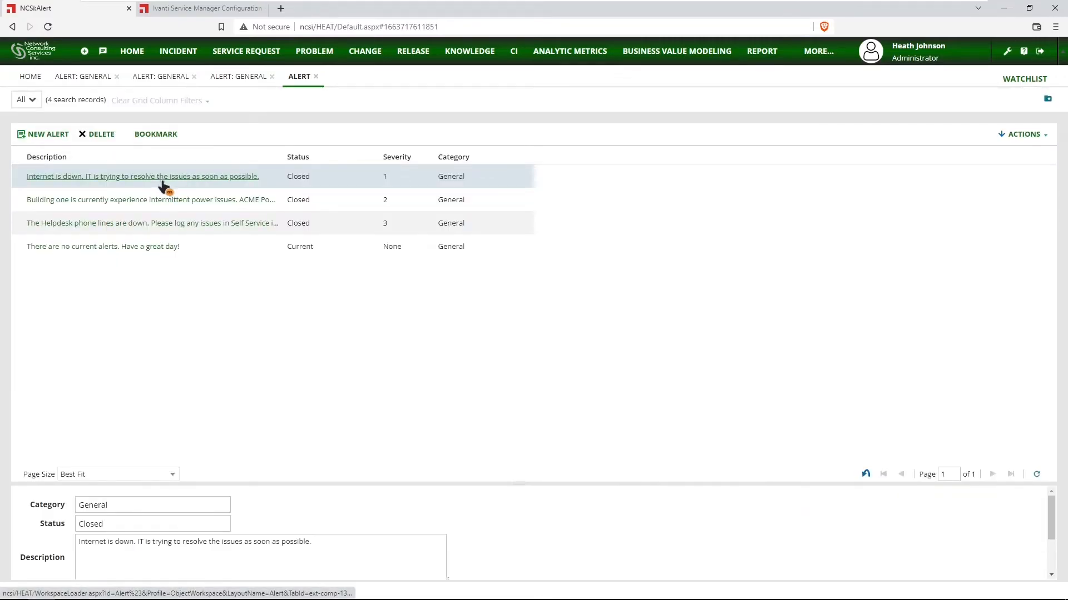
{"action": "left_click", "coordinate": [161, 224]}
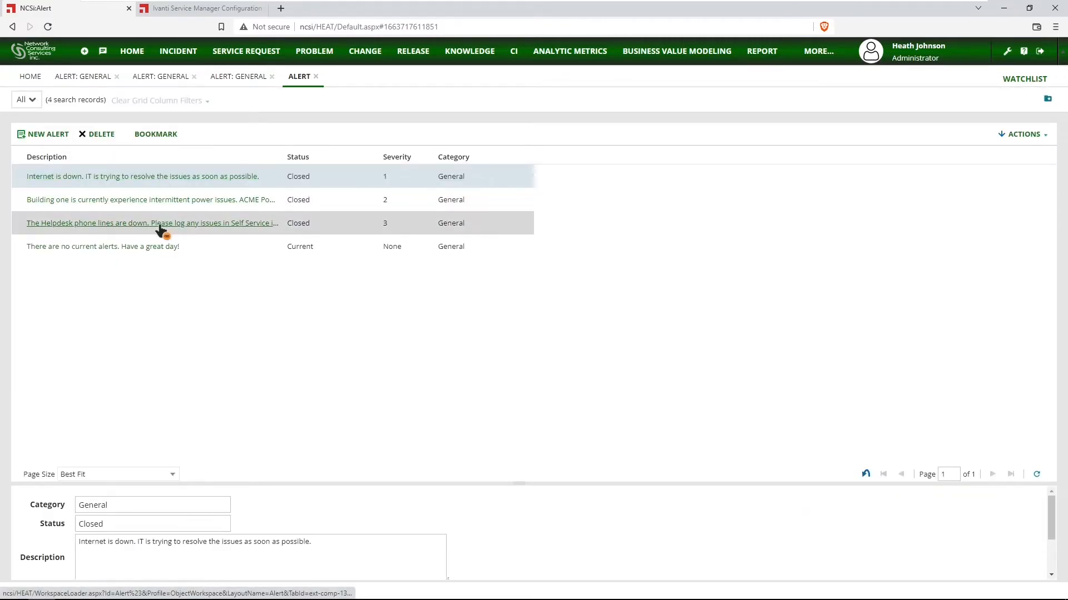
- Copy the description text of the severity 1 "Internet is down" alert
{"action": "left_click", "coordinate": [86, 77]}
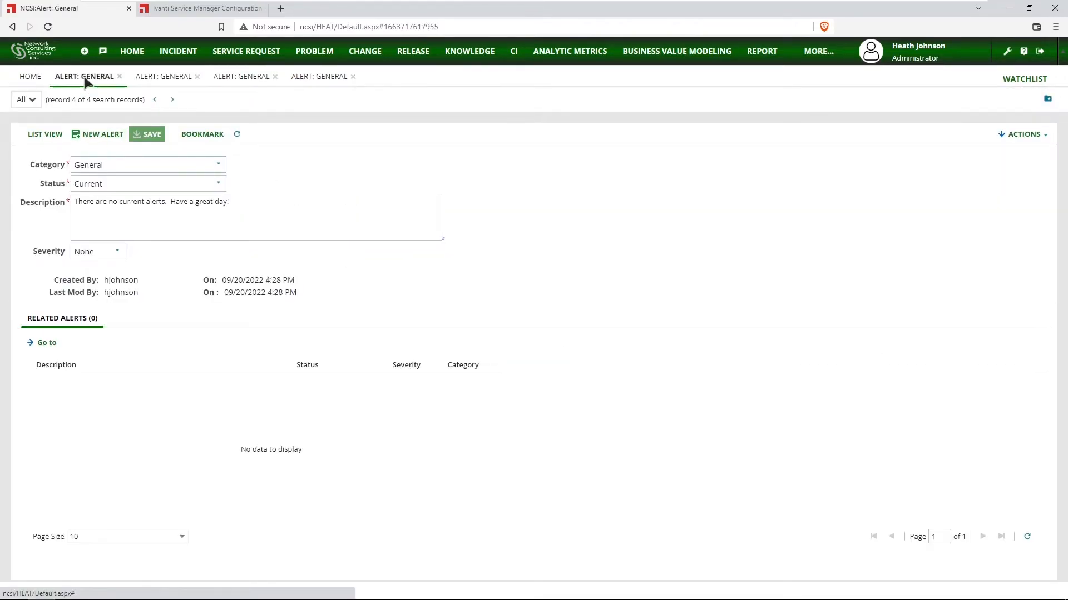
{"action": "left_click", "coordinate": [165, 78]}
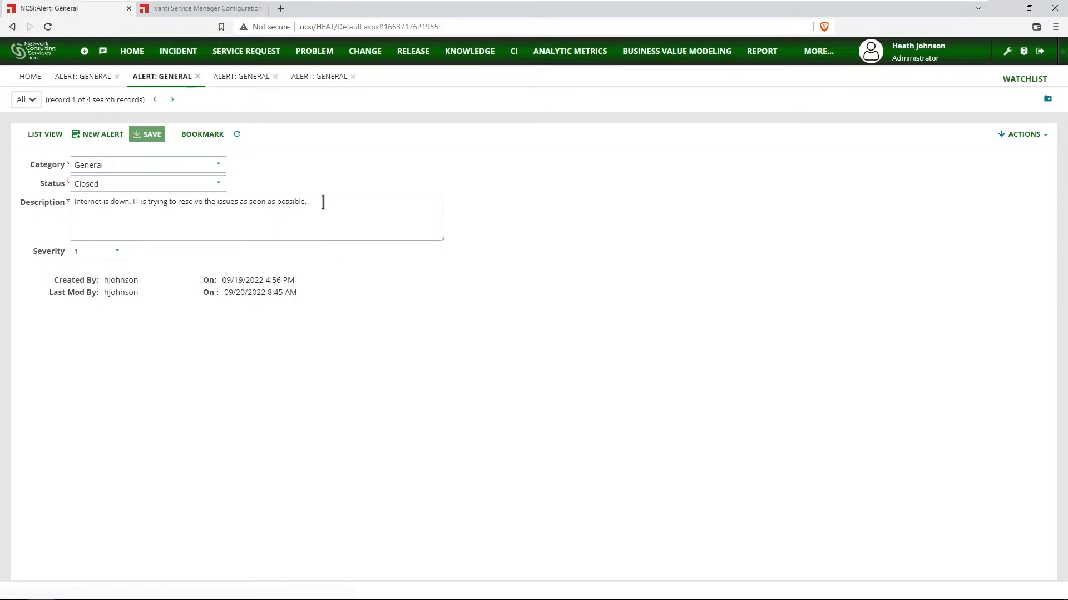
{"action": "left_click_drag", "start_coordinate": [324, 201], "coordinate": [3, 214]}
{"action": "key", "text": "ctrl+c"}
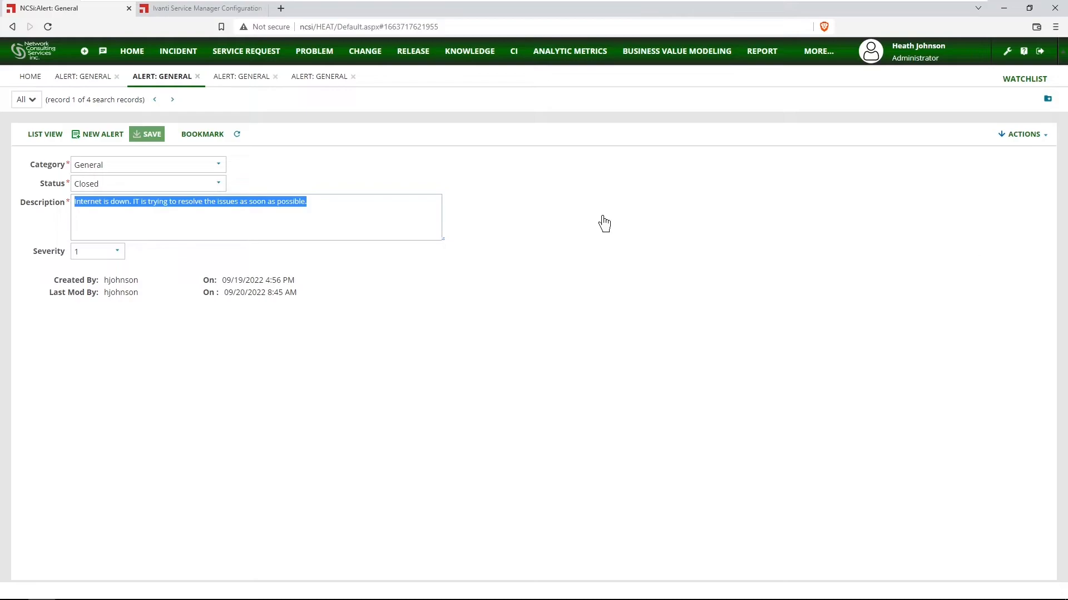
- Copy the description texts of the severity 2 power issues alert and the severity 3 Helpdesk phone lines alert
{"action": "left_click", "coordinate": [241, 79]}
{"action": "left_click_drag", "start_coordinate": [438, 202], "coordinate": [58, 207]}
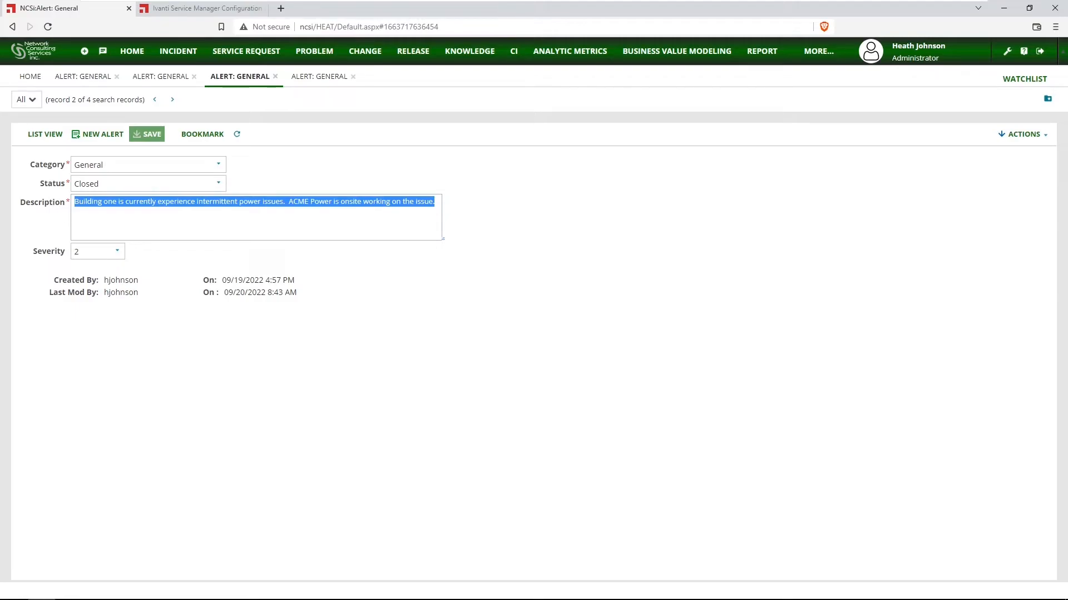
{"action": "left_click", "coordinate": [317, 77]}
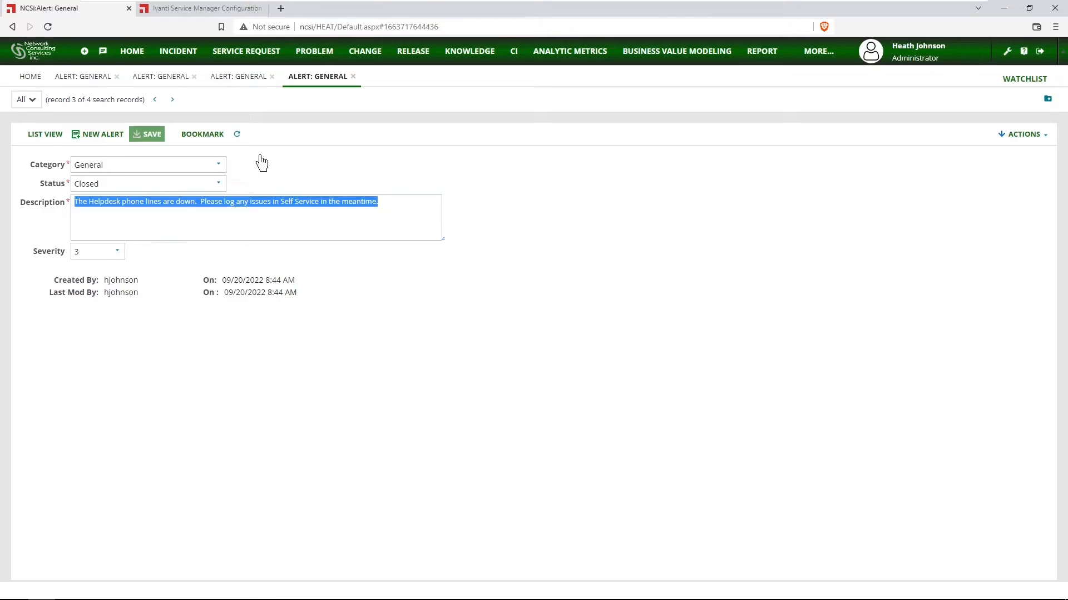
- Delete the three closed alerts from the alert list, keeping only the no-current-alerts record
{"action": "left_click", "coordinate": [85, 78]}
{"action": "left_click", "coordinate": [45, 135]}
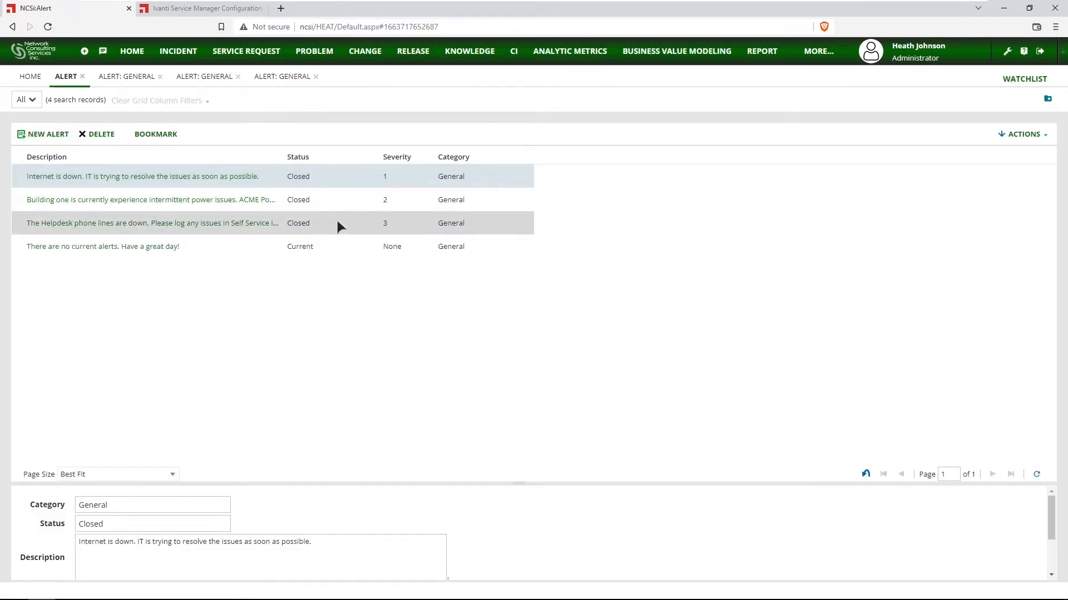
{"action": "left_click_drag", "start_coordinate": [336, 229], "coordinate": [342, 194]}
{"action": "left_click", "coordinate": [342, 197]}
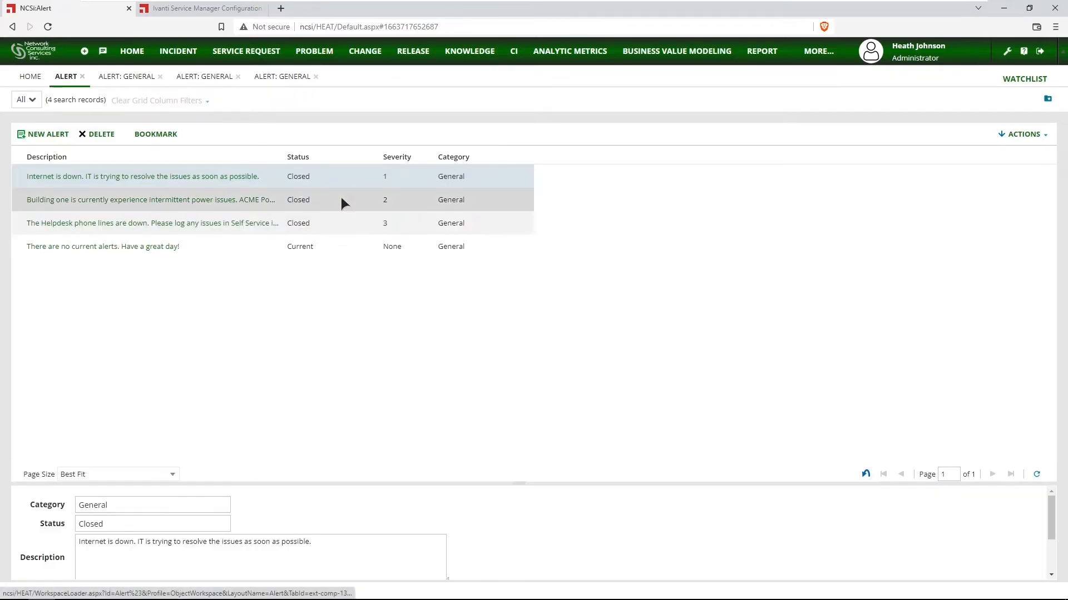
{"action": "left_click", "coordinate": [343, 222], "text": "ctrl"}
{"action": "left_click", "coordinate": [97, 134]}
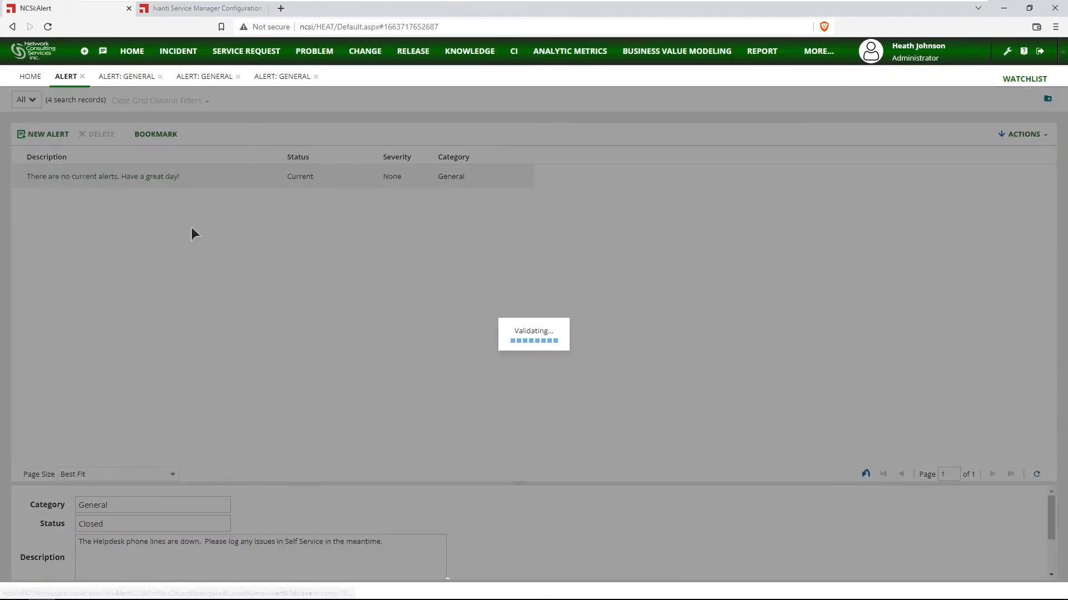
{"action": "left_click", "coordinate": [511, 362]}
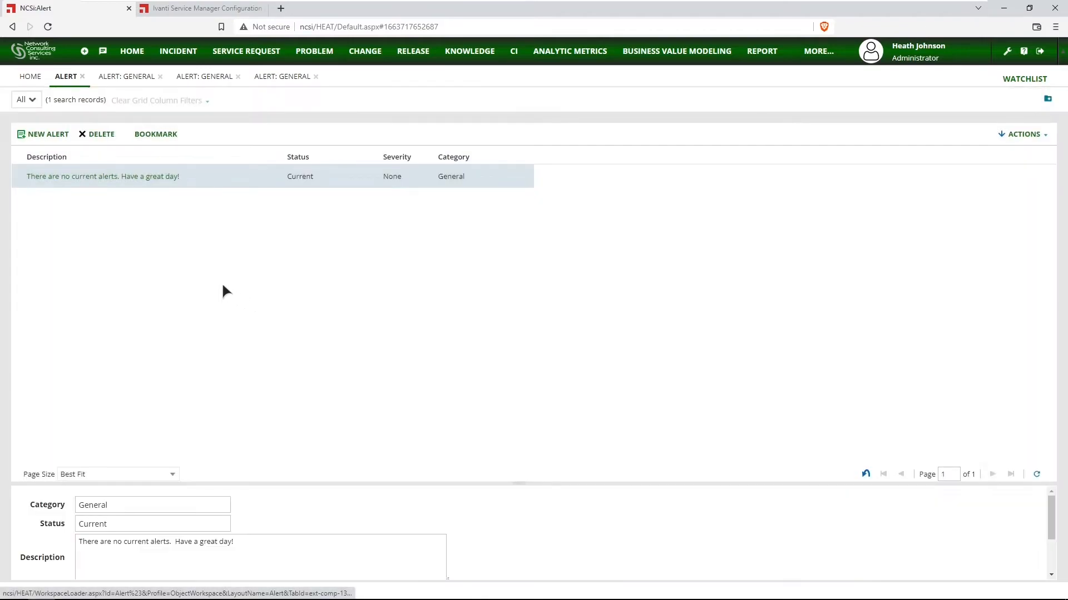
- Create a General alert with status Closed, description "Internet is down. IT is trying to resolve the issues as soon as possible." and severity 1
{"action": "left_click", "coordinate": [42, 135]}
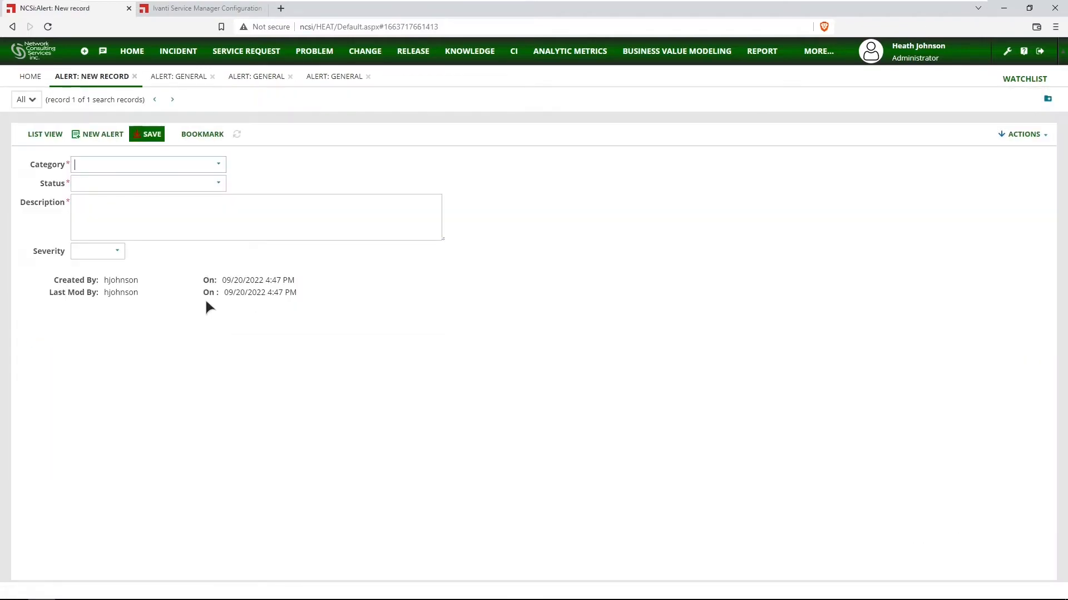
{"action": "left_click", "coordinate": [219, 165]}
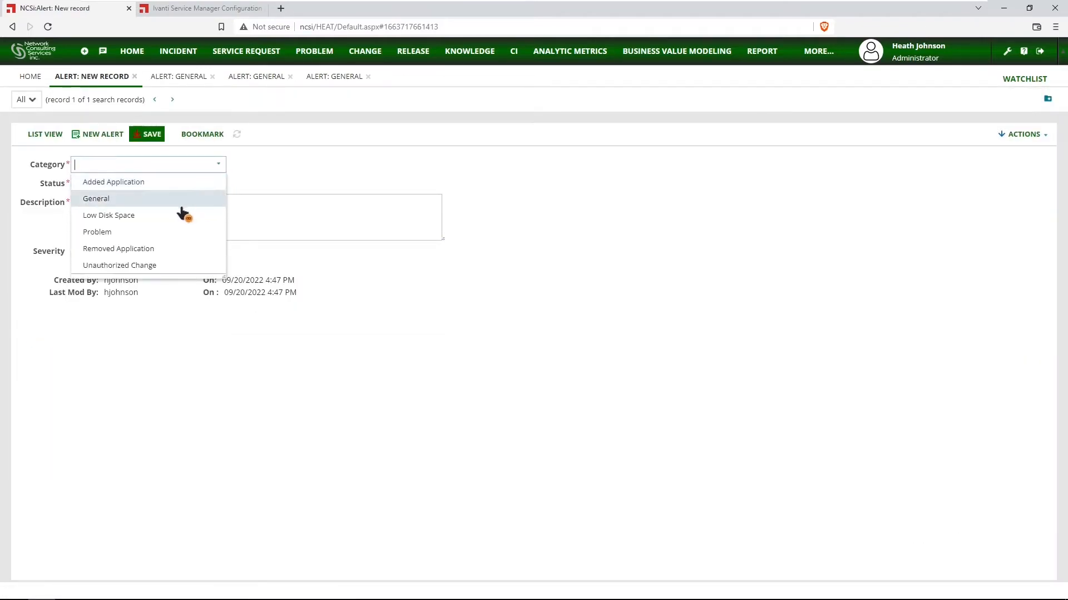
{"action": "left_click", "coordinate": [170, 201]}
{"action": "left_click", "coordinate": [218, 185]}
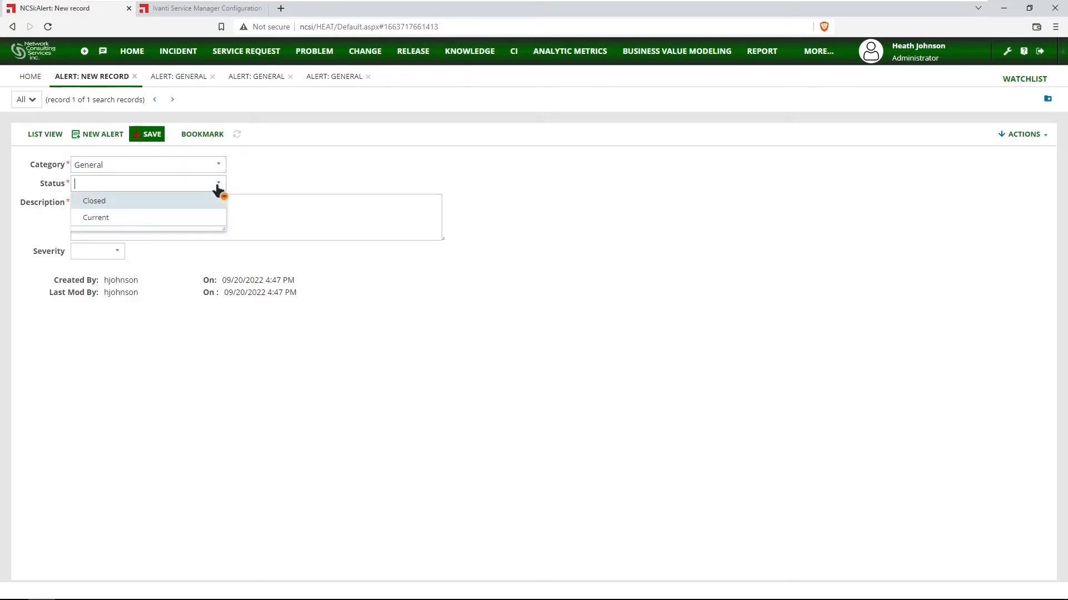
{"action": "left_click", "coordinate": [118, 205]}
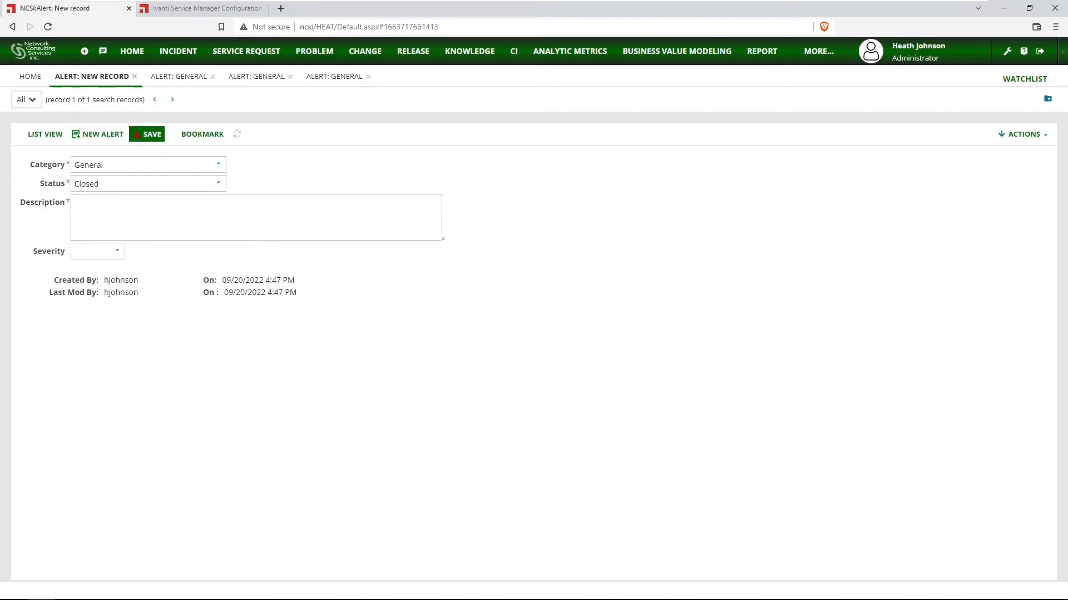
{"action": "key", "text": "ctrl+v"}
{"action": "left_click", "coordinate": [118, 252]}
{"action": "left_click", "coordinate": [111, 273]}
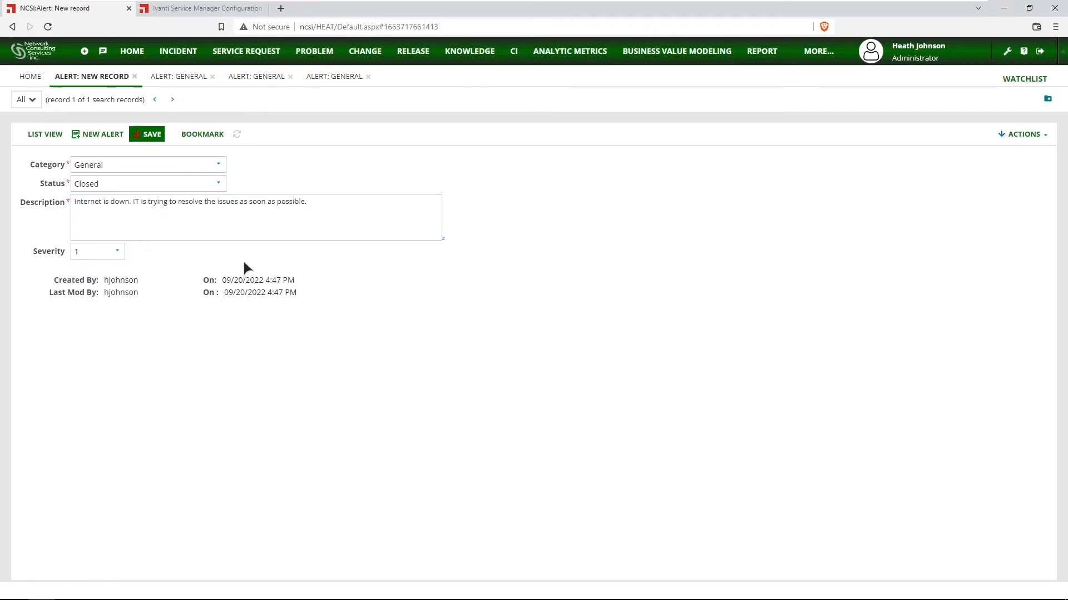
- Close the three other open alert records and save the new Internet alert
{"action": "left_click", "coordinate": [213, 76]}
{"action": "left_click", "coordinate": [212, 77]}
{"action": "left_click", "coordinate": [212, 76]}
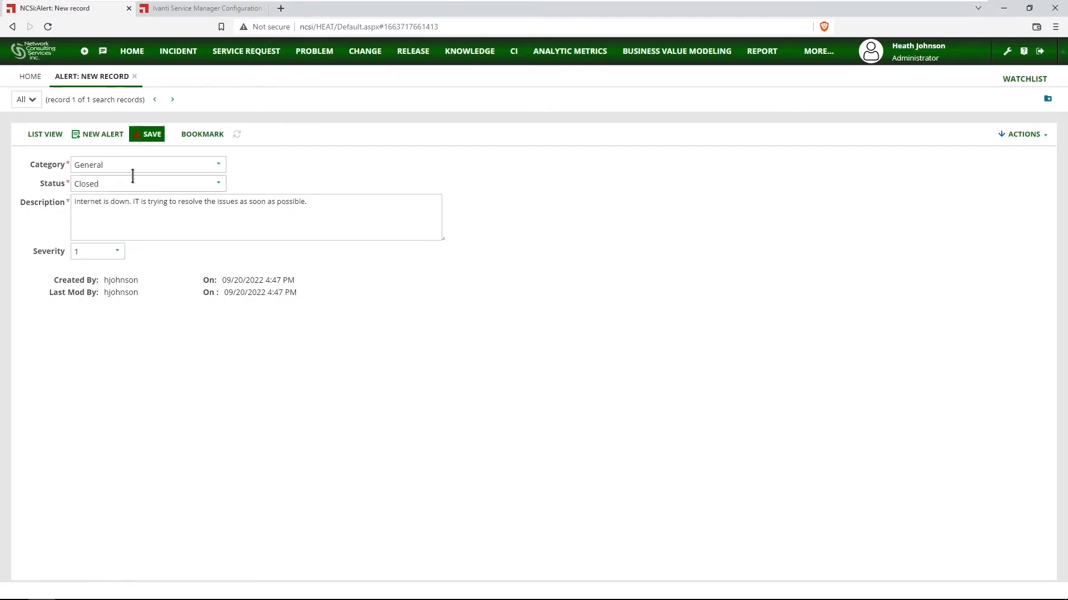
{"action": "left_click", "coordinate": [147, 138]}
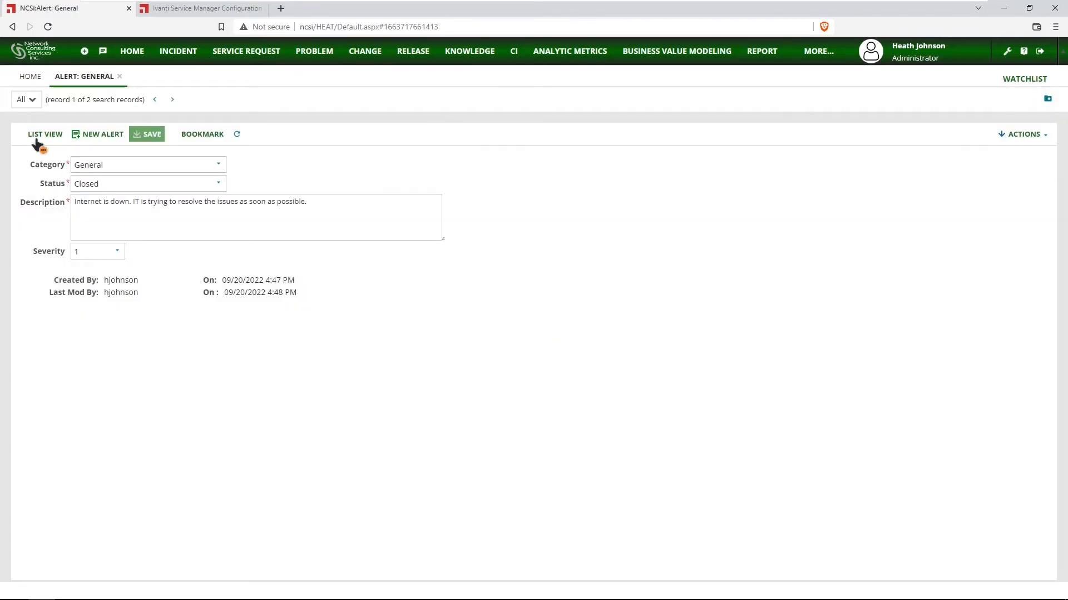
- Check the related alerts of the no-current-alerts record and reload the workspace
{"action": "left_click", "coordinate": [36, 139]}
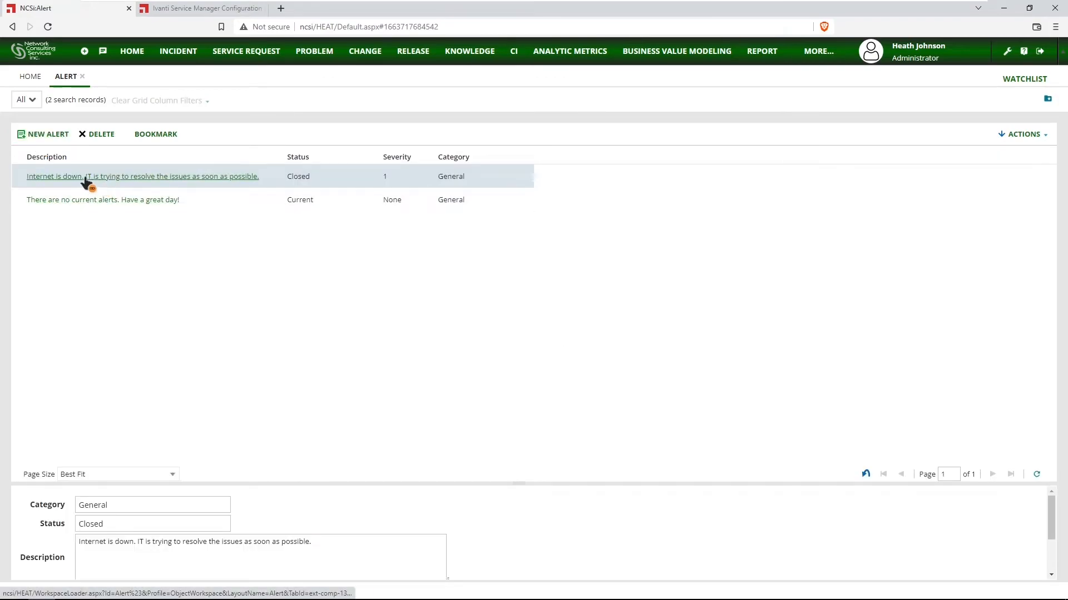
{"action": "left_click", "coordinate": [79, 201]}
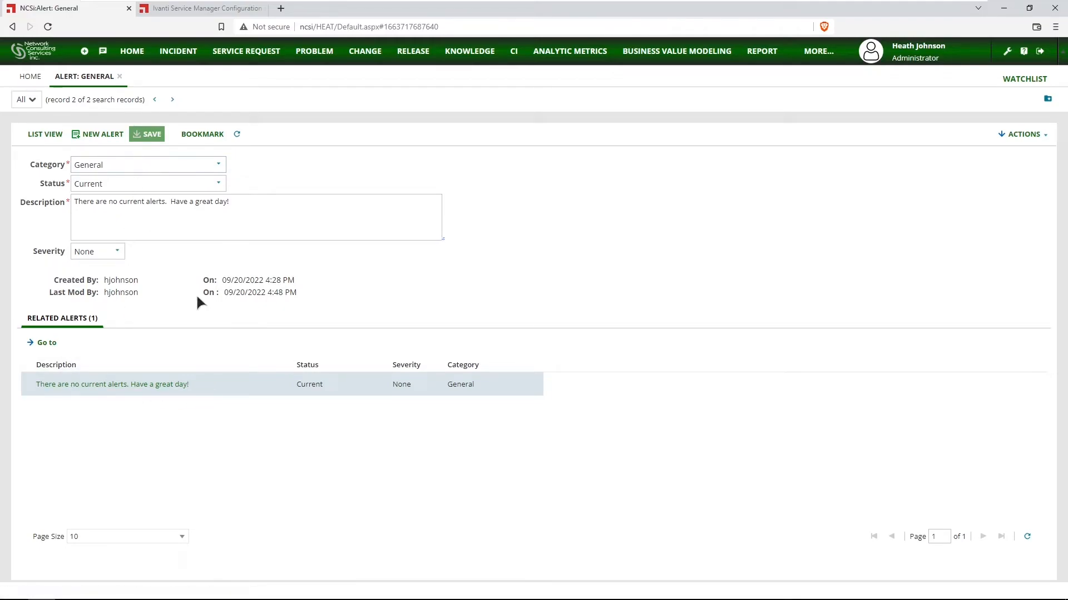
{"action": "left_click", "coordinate": [48, 26]}
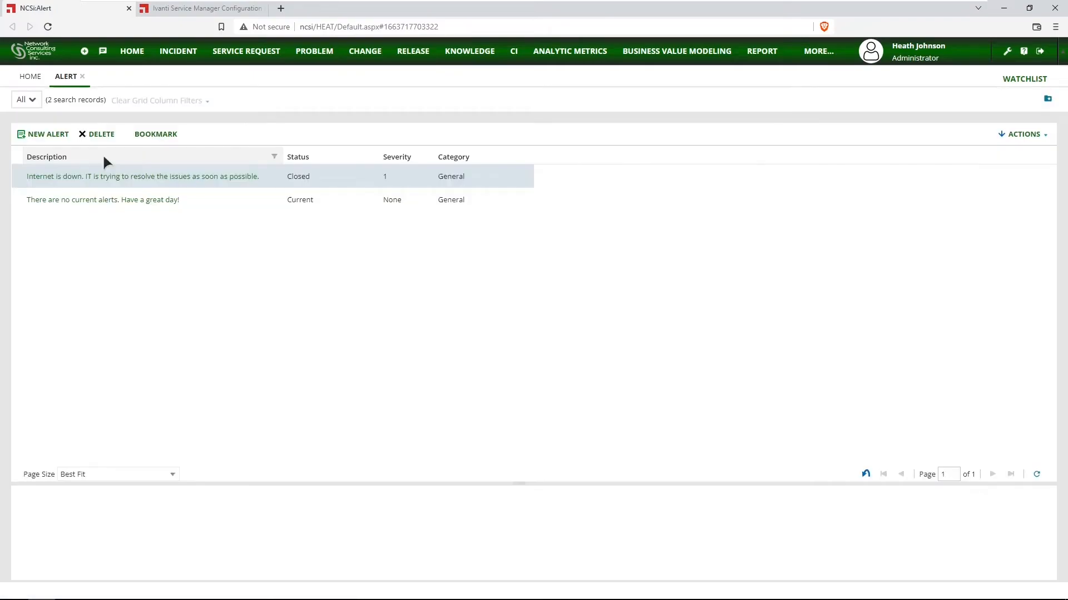
- Open the no-current-alerts record and bring up the alert list in a separate workspace
{"action": "left_click", "coordinate": [101, 201]}
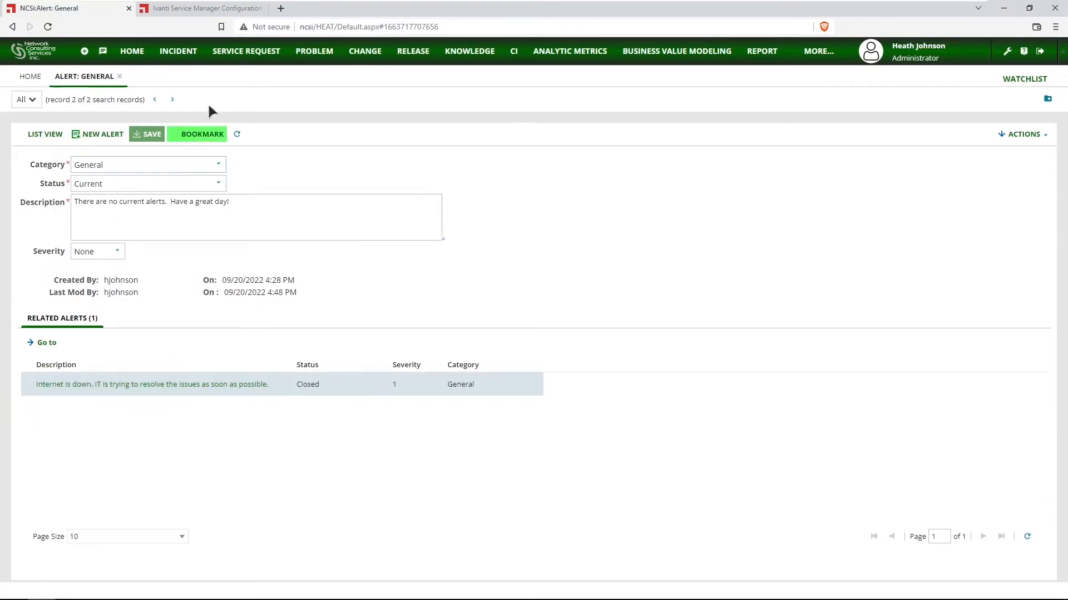
{"action": "left_click", "coordinate": [815, 58]}
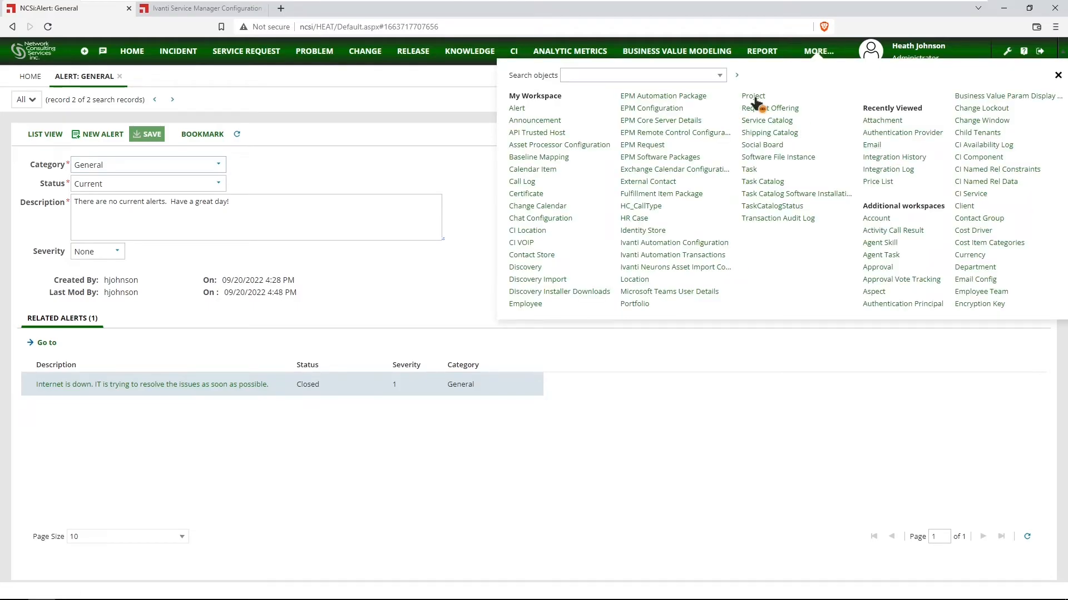
{"action": "left_click", "coordinate": [517, 109]}
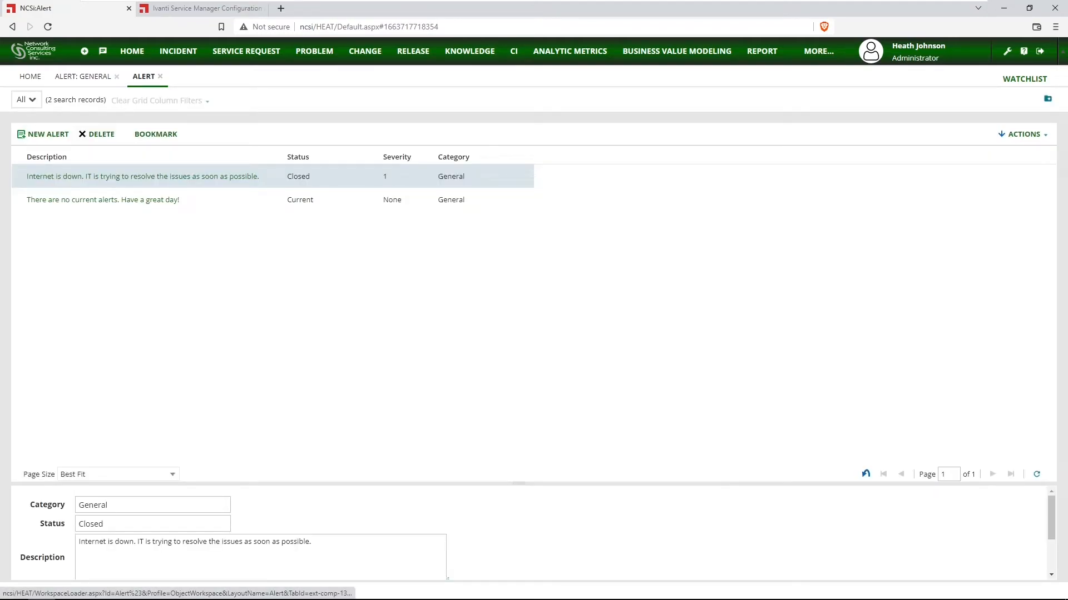
- Create a Closed General alert, "Building one is currently experience intermittent power issues. ACME Power is onsite working on the issue.", with severity 2, and save it
{"action": "left_click", "coordinate": [43, 135]}
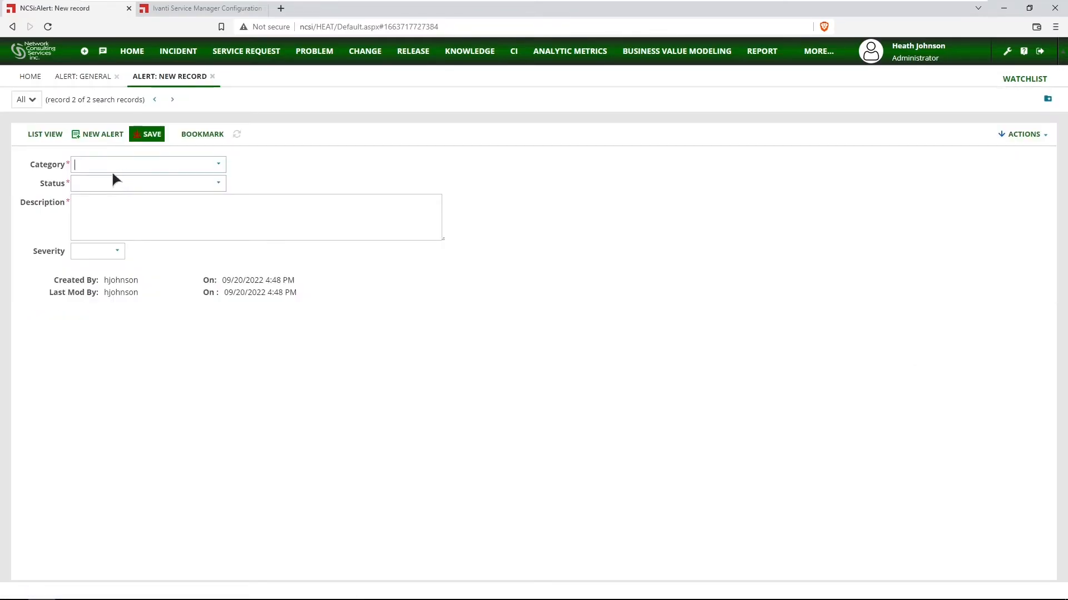
{"action": "left_click", "coordinate": [184, 168]}
{"action": "left_click", "coordinate": [126, 202]}
{"action": "left_click", "coordinate": [219, 186]}
{"action": "left_click", "coordinate": [122, 207]}
{"action": "type", "text": "Building one is currently experience intermittent power issues.  ACME Power is onsite working on the issue."}
{"action": "left_click", "coordinate": [117, 251]}
{"action": "left_click", "coordinate": [106, 285]}
{"action": "left_click", "coordinate": [150, 134]}
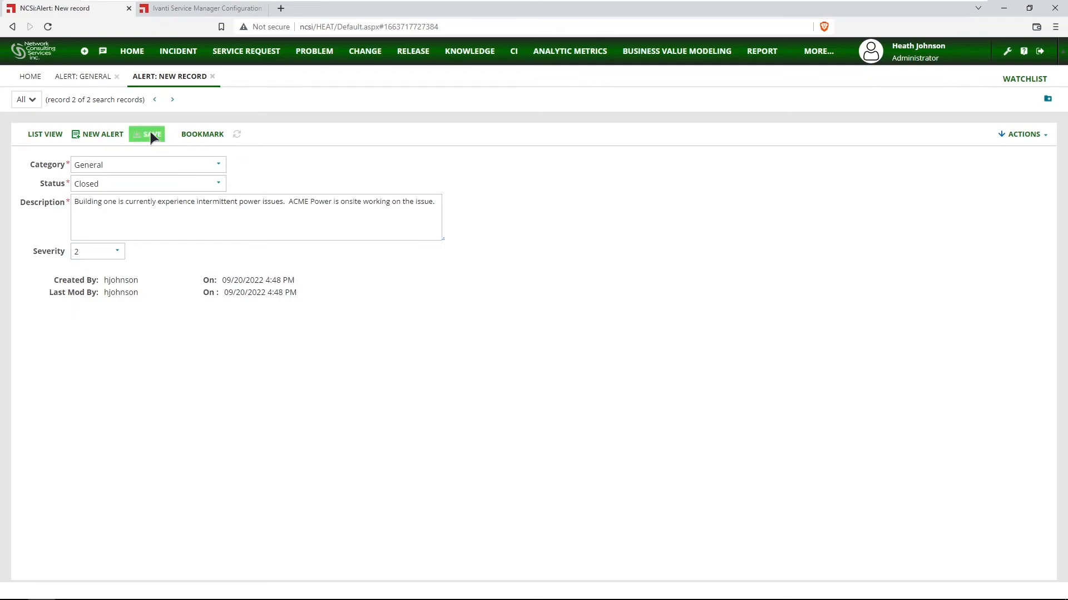
- Refresh the no-current-alerts record and check its status and related alerts
{"action": "left_click", "coordinate": [84, 77]}
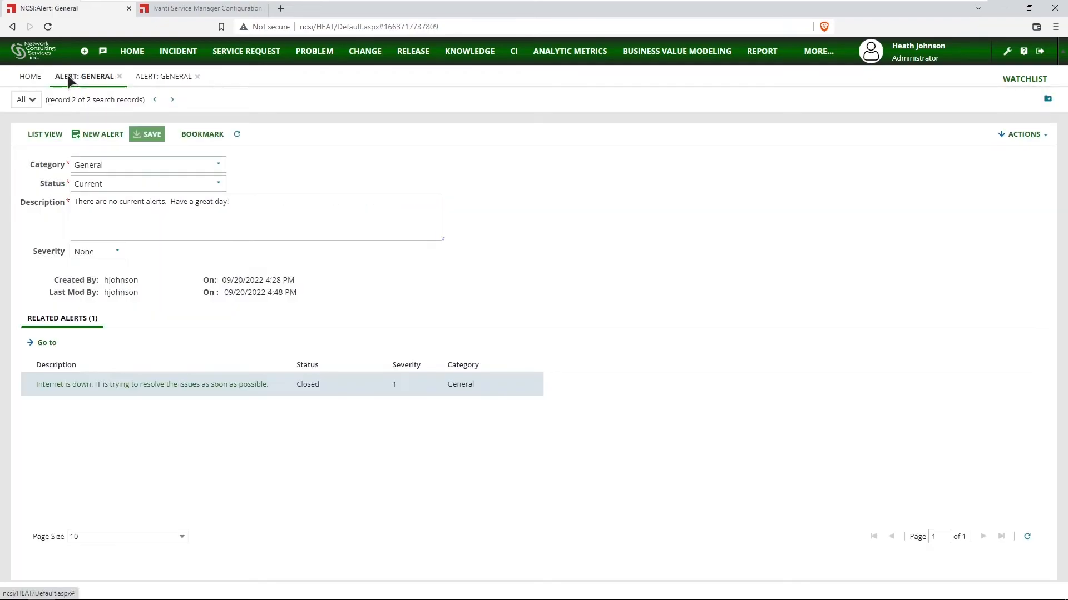
{"action": "left_click", "coordinate": [237, 134]}
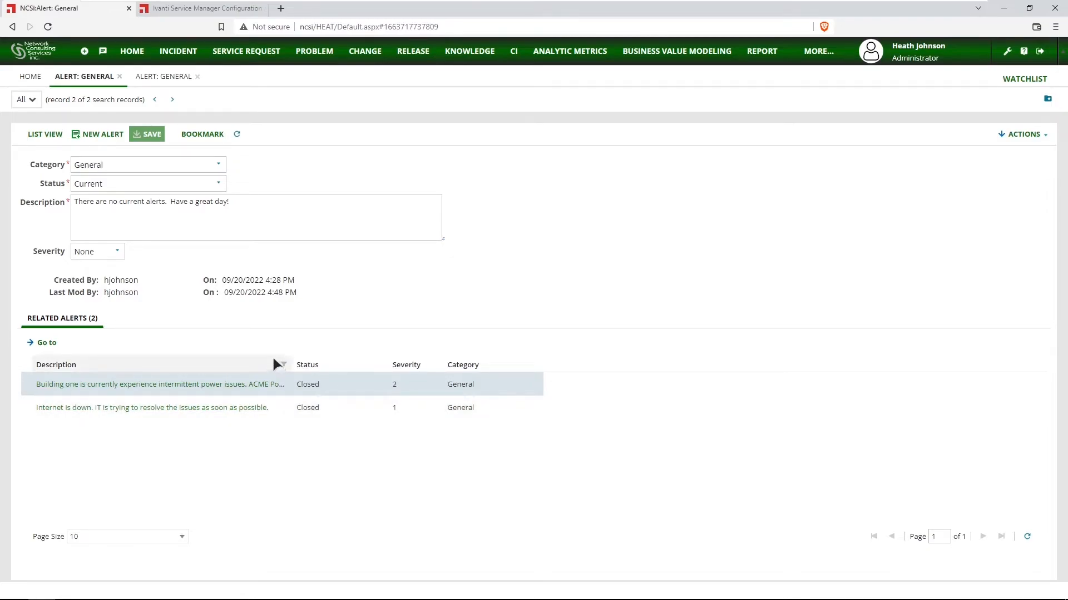
{"action": "left_click", "coordinate": [54, 188]}
{"action": "left_click", "coordinate": [591, 245]}
- Create a Current General alert, "The Helpdesk phone lines are down. Please log any issues in Self Service in the meantime.", with severity 3, and save it
{"action": "left_click", "coordinate": [814, 54]}
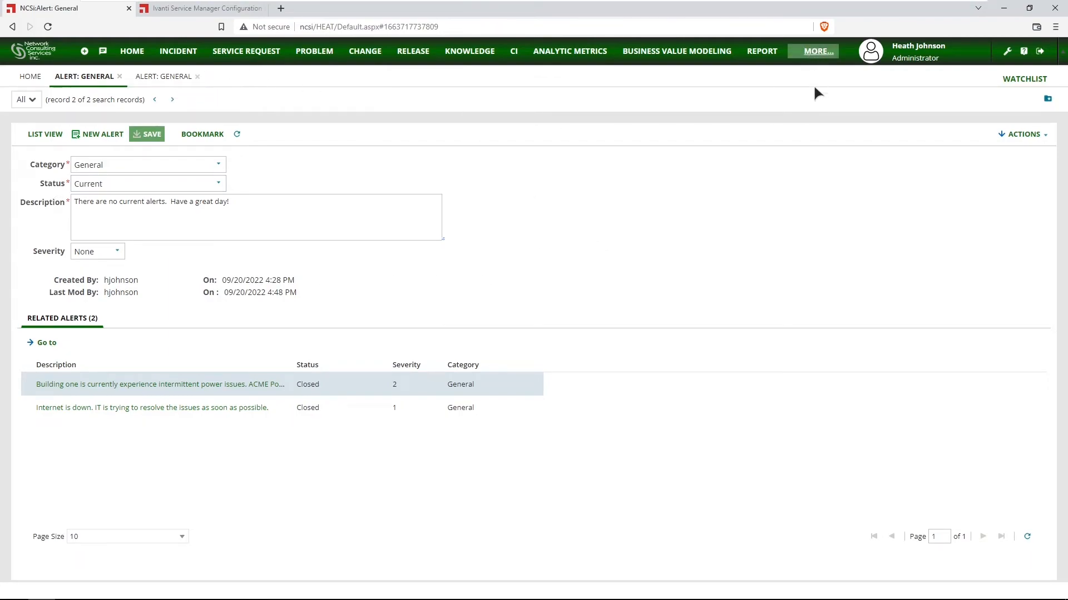
{"action": "left_click", "coordinate": [519, 115]}
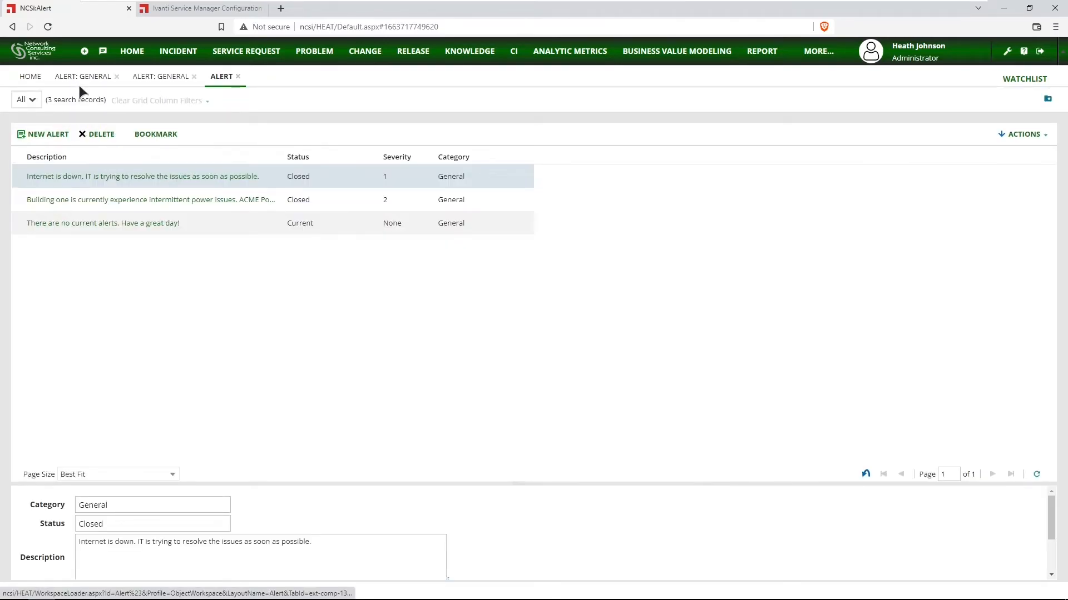
{"action": "left_click", "coordinate": [43, 136]}
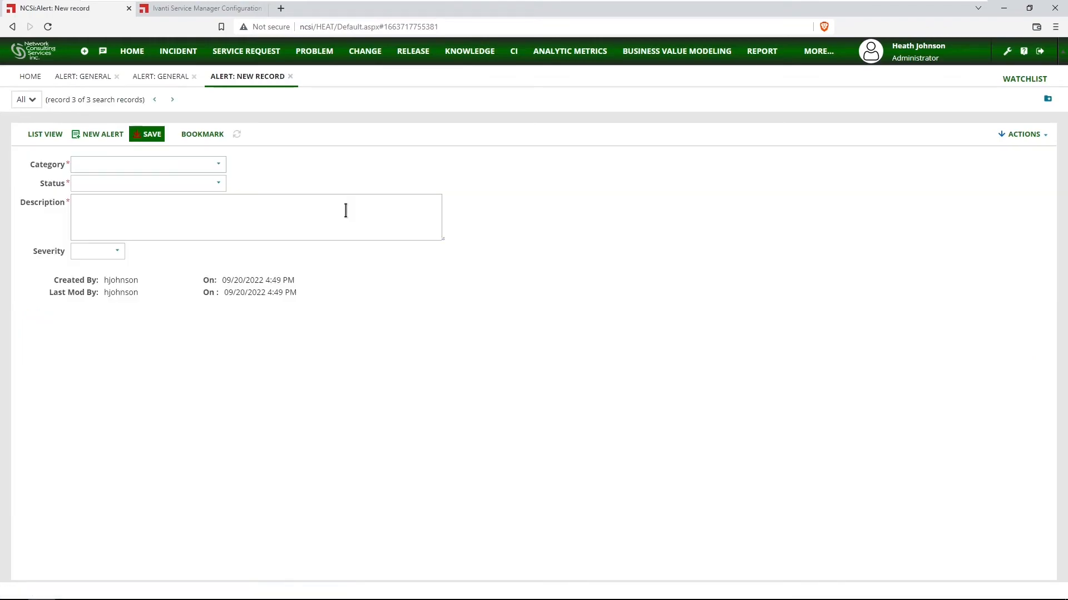
{"action": "left_click", "coordinate": [219, 164]}
{"action": "left_click", "coordinate": [120, 200]}
{"action": "left_click", "coordinate": [215, 186]}
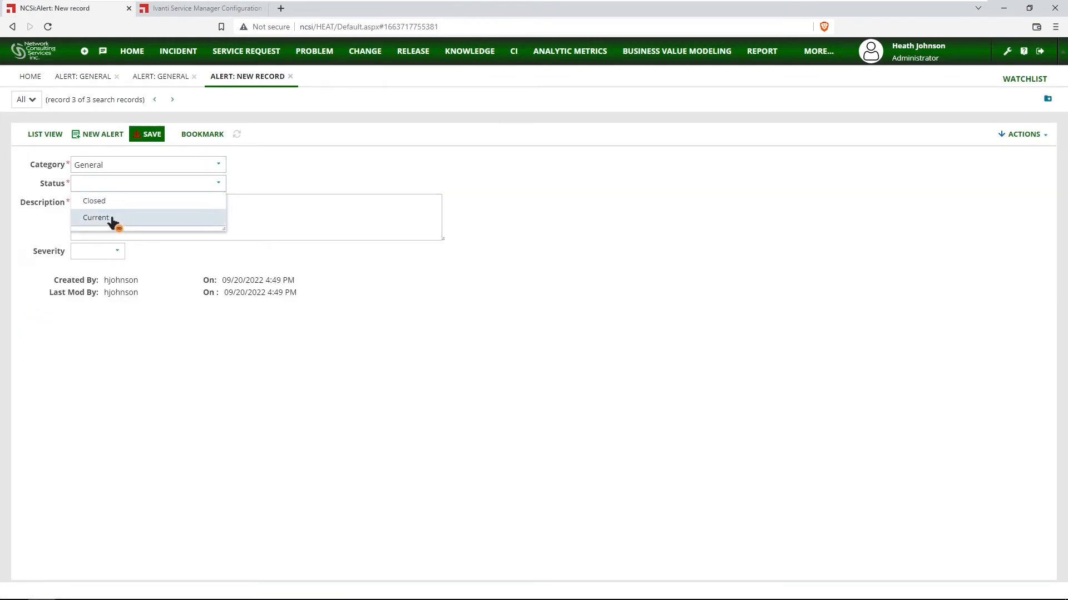
{"action": "left_click", "coordinate": [112, 217]}
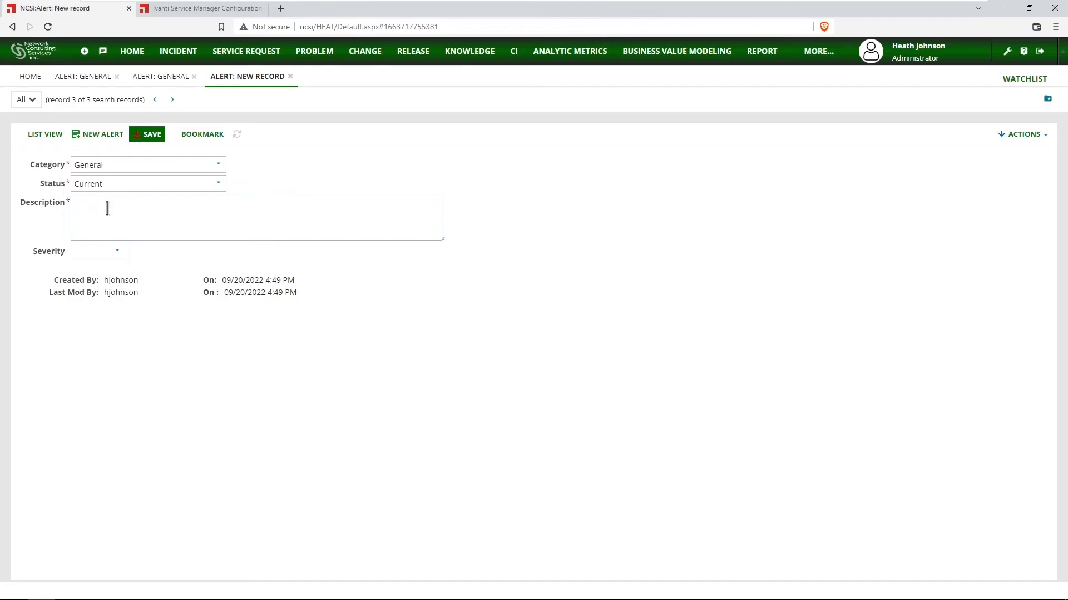
{"action": "type", "text": "The Helpdesk phone lines are down.  Please log any issues in Self Service in the meantime."}
{"action": "left_click", "coordinate": [117, 253]}
{"action": "left_click", "coordinate": [105, 303]}
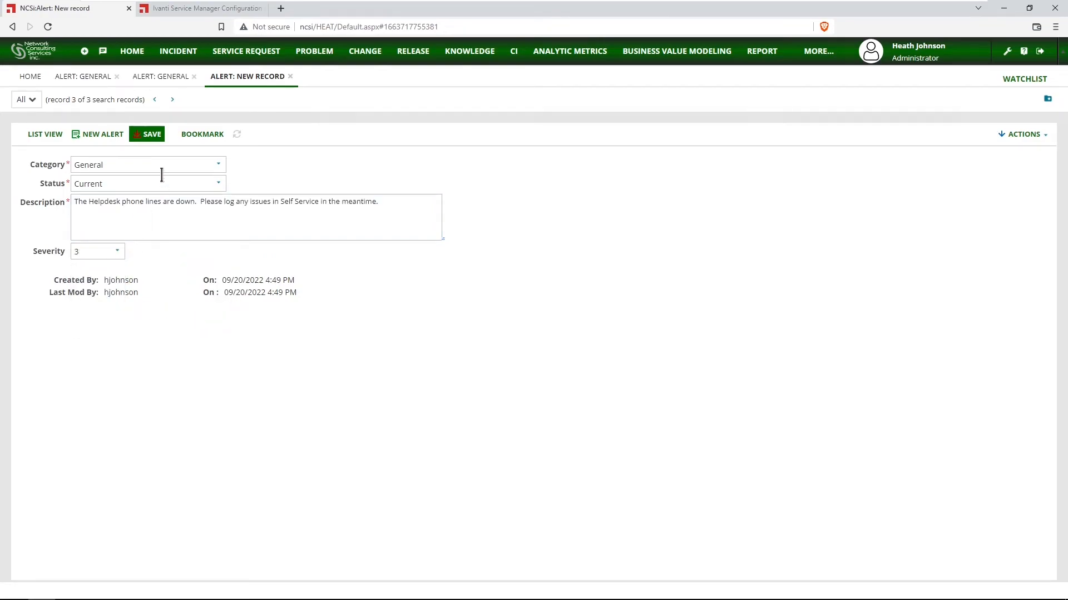
{"action": "left_click", "coordinate": [149, 136]}
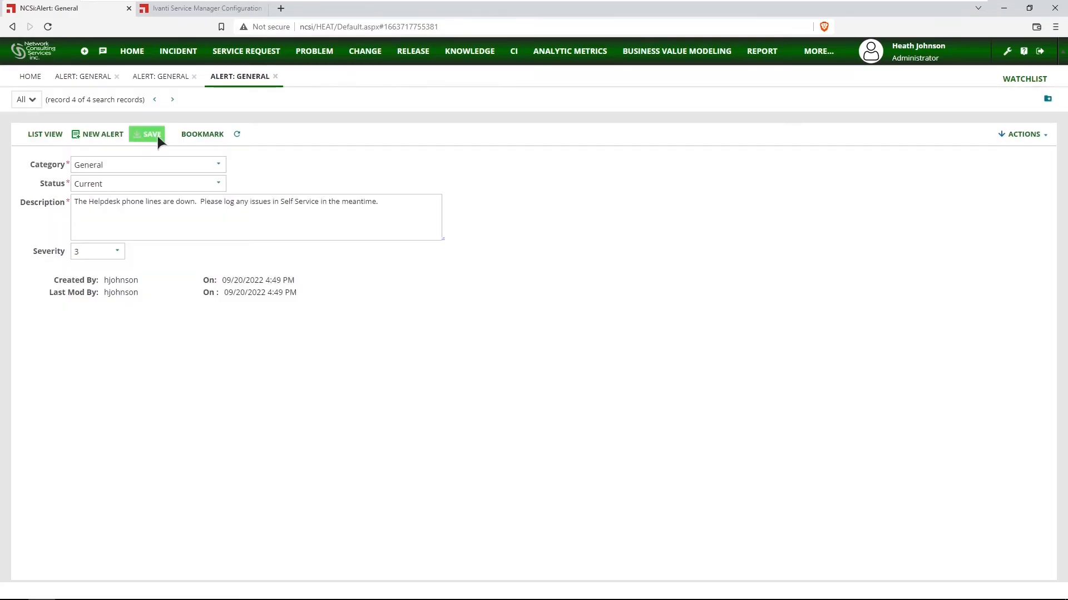
- Refresh the no-current-alerts record, check its status, and widen the related alerts' Description column to show the full text
{"action": "left_click", "coordinate": [85, 78]}
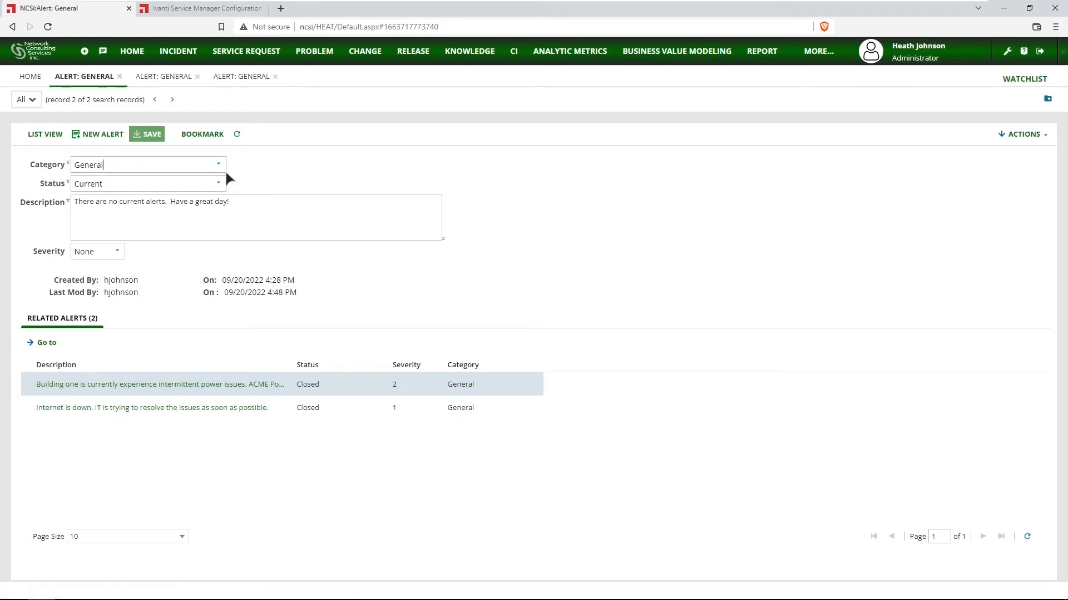
{"action": "left_click", "coordinate": [237, 134]}
{"action": "left_click", "coordinate": [113, 184]}
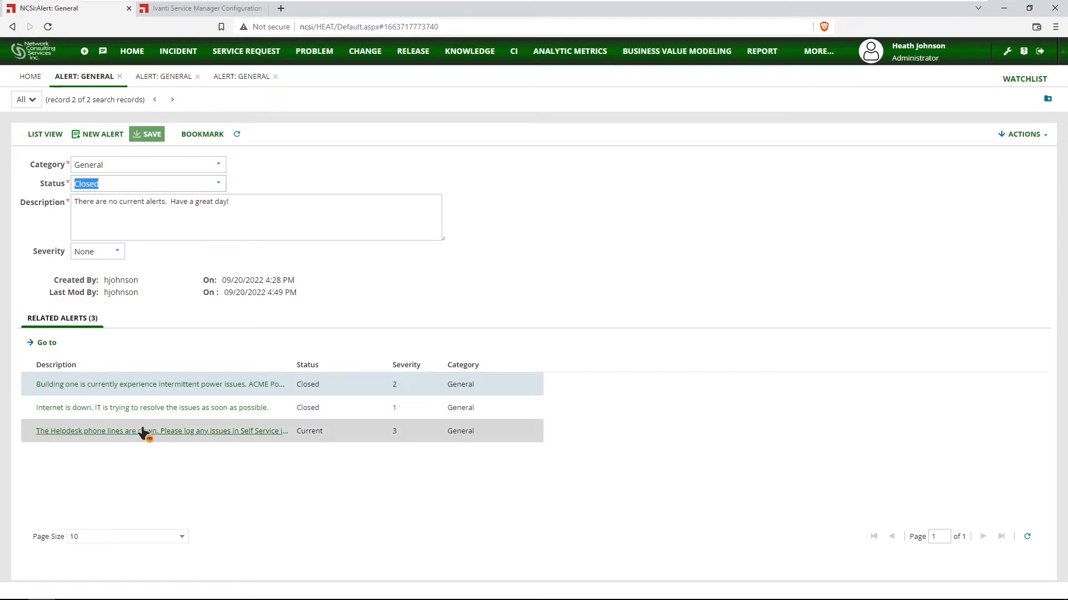
{"action": "left_click_drag", "start_coordinate": [295, 371], "coordinate": [419, 371]}
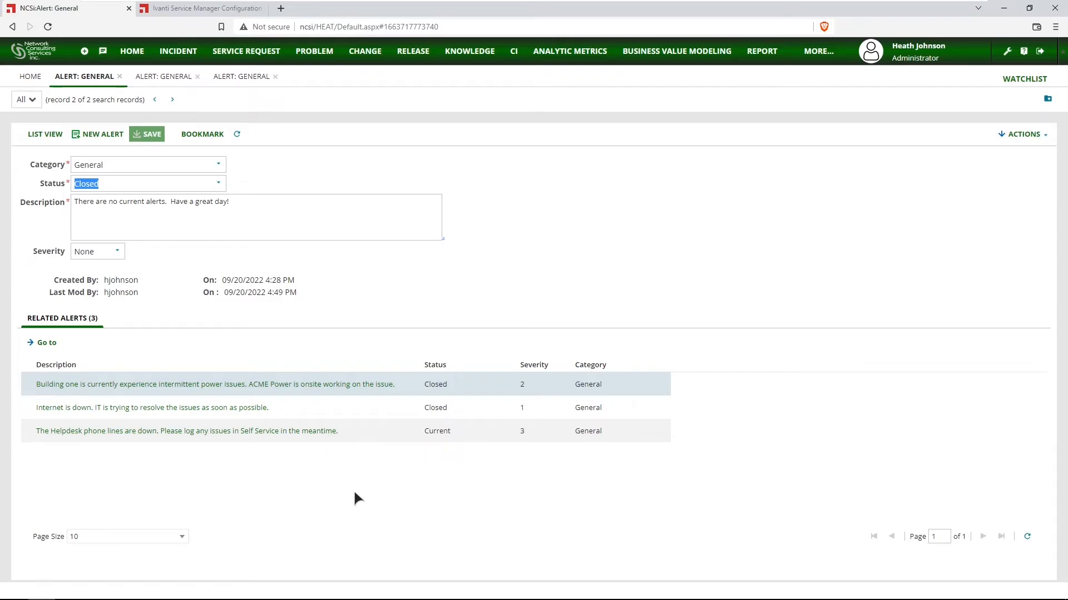
- Switch to the self-service portal in the other browser, reload its home page to check the alert banner, and return to the alert records
{"action": "key", "text": "alt+Tab"}
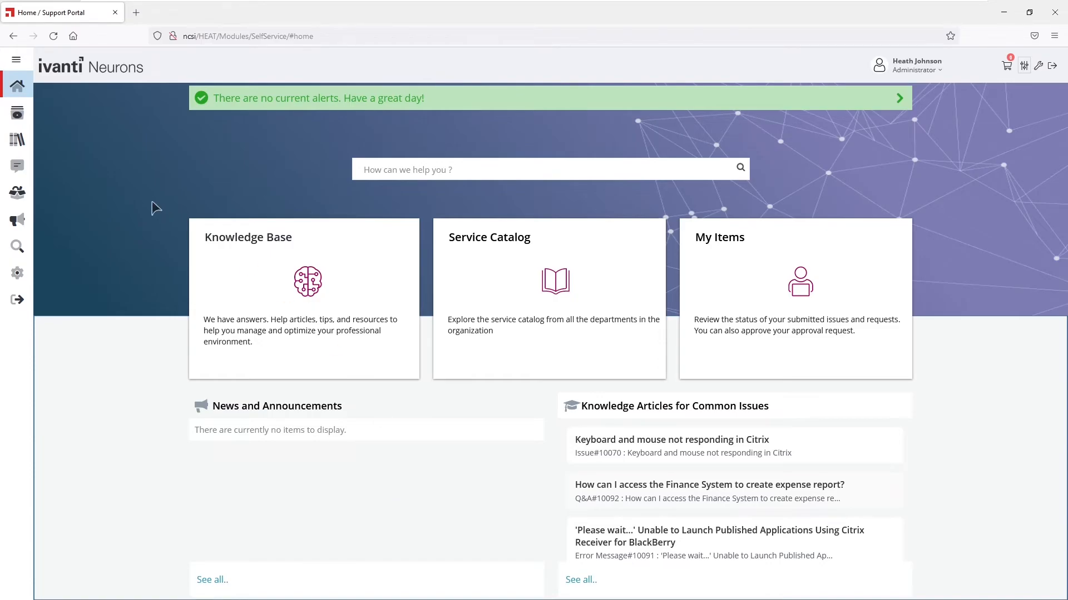
{"action": "left_click", "coordinate": [53, 35]}
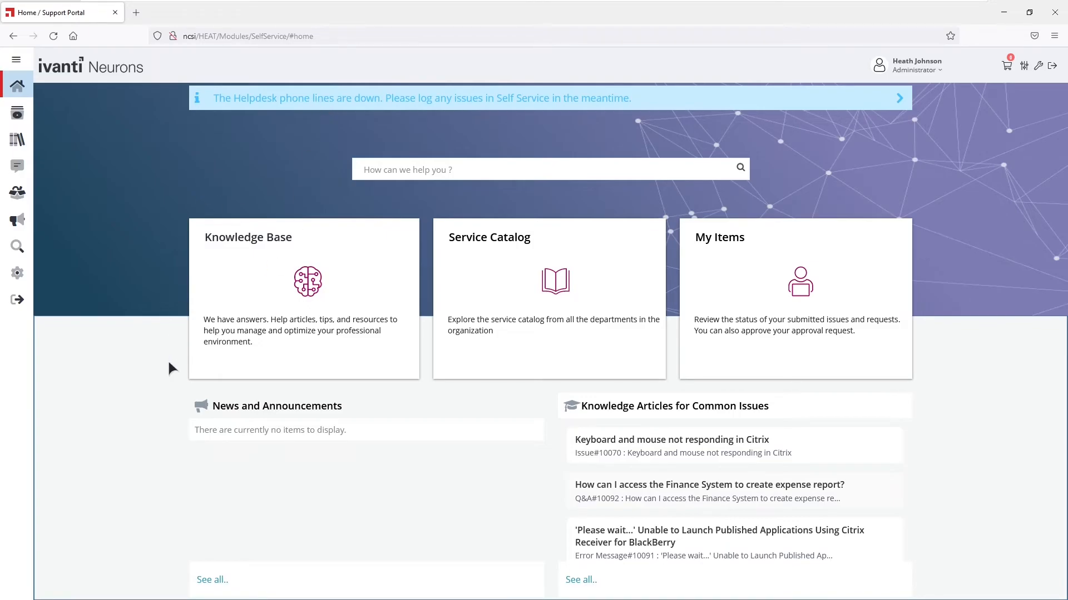
{"action": "key", "text": "alt+Tab"}
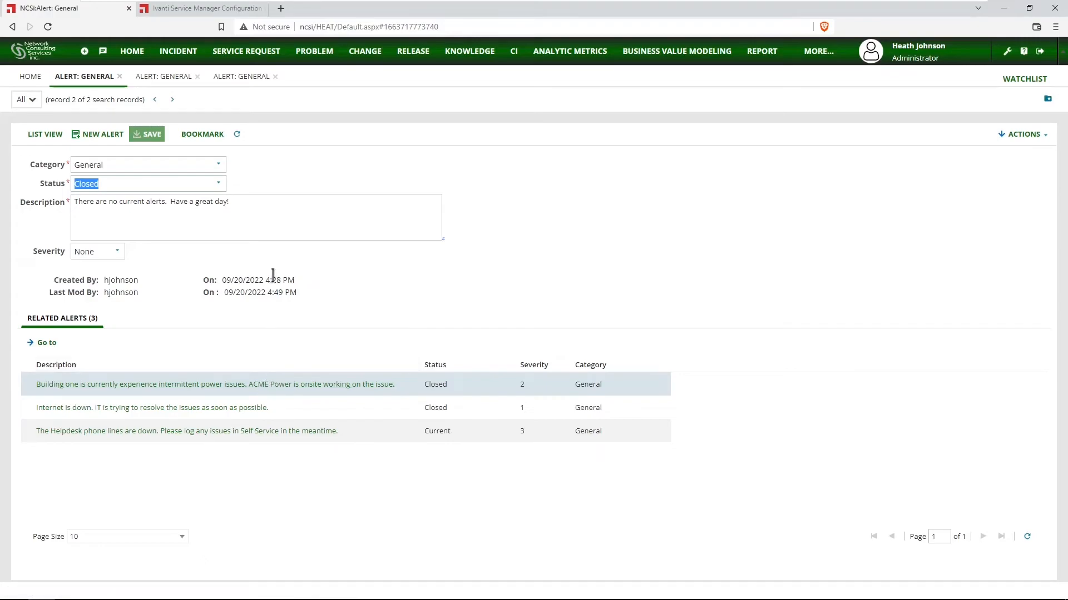
- Set the building one power alert's status to Current, save it, and check the banner on the self-service portal
{"action": "left_click", "coordinate": [167, 77]}
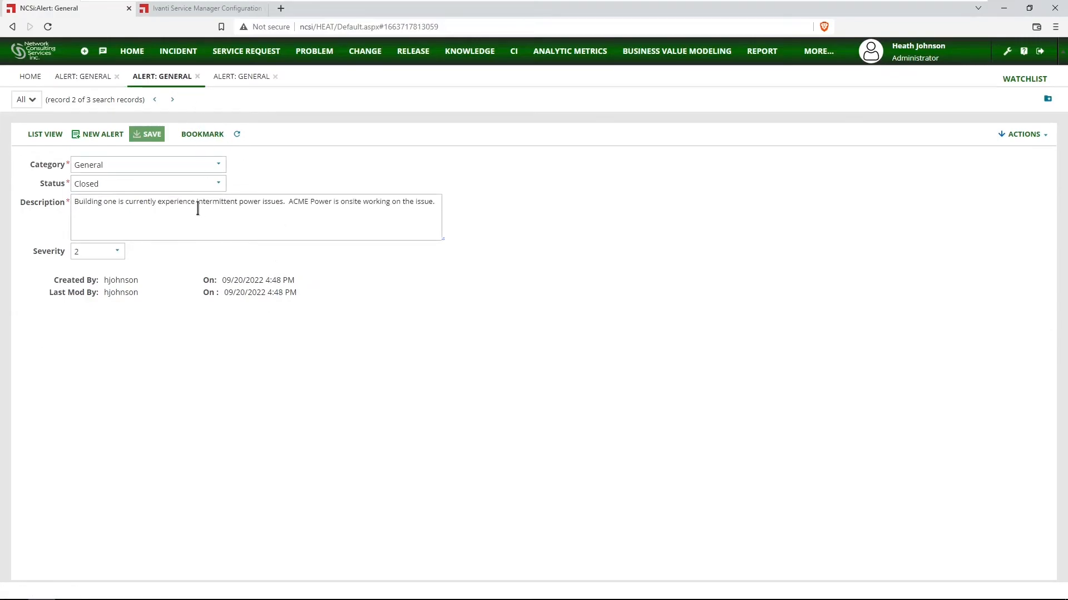
{"action": "left_click", "coordinate": [172, 184]}
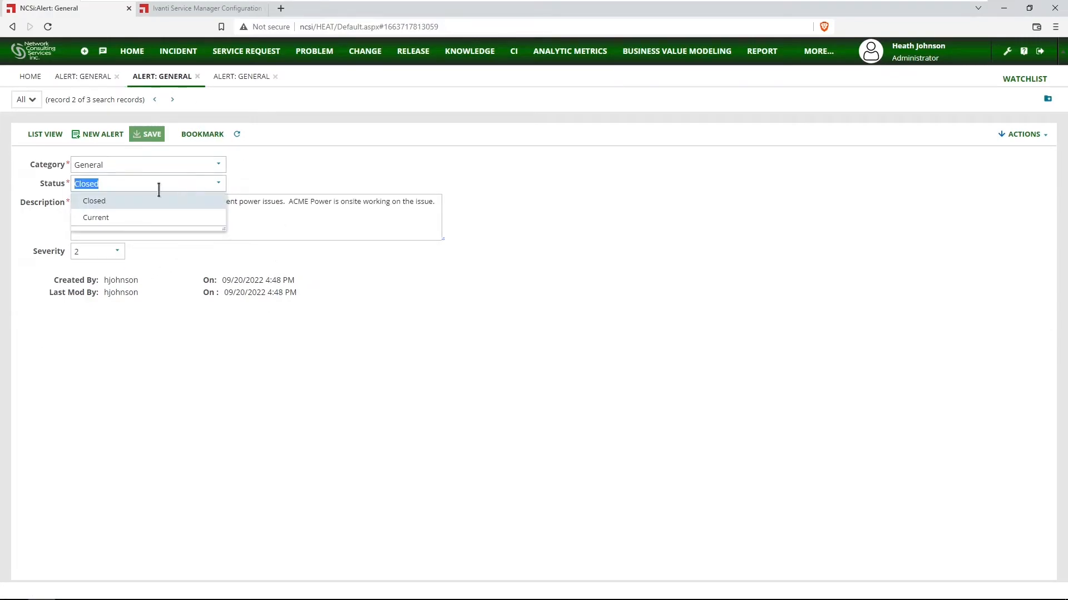
{"action": "left_click", "coordinate": [115, 218]}
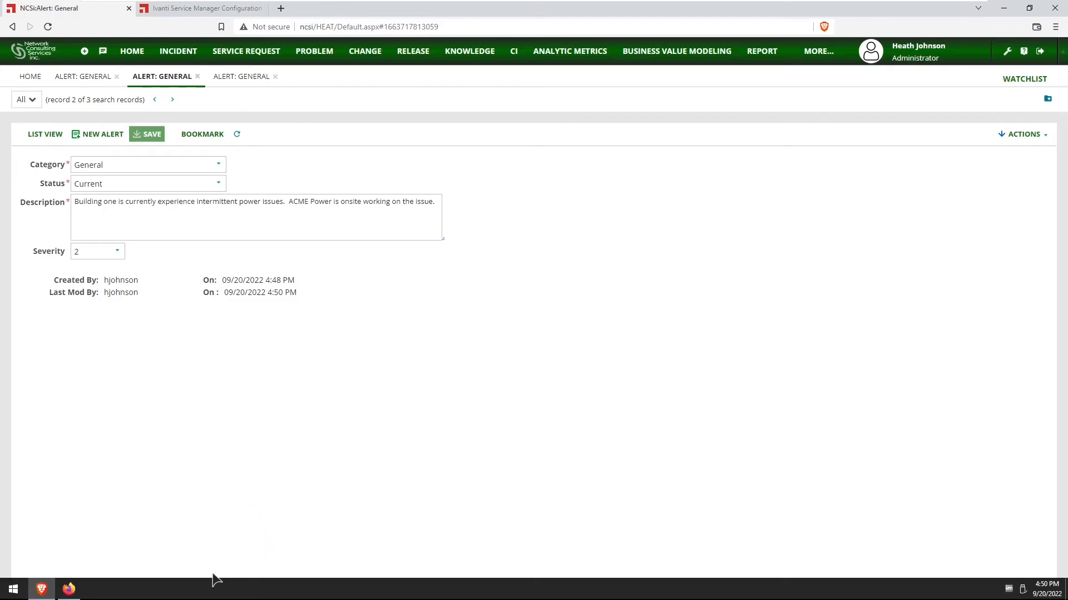
{"action": "key", "text": "alt+Tab"}
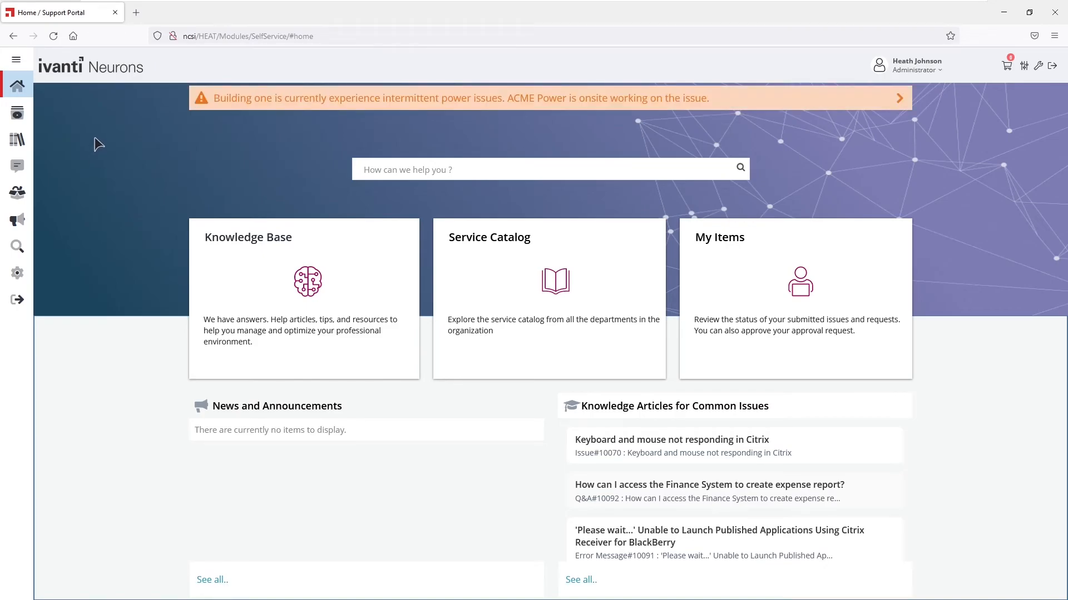
{"action": "key", "text": "alt+Tab"}
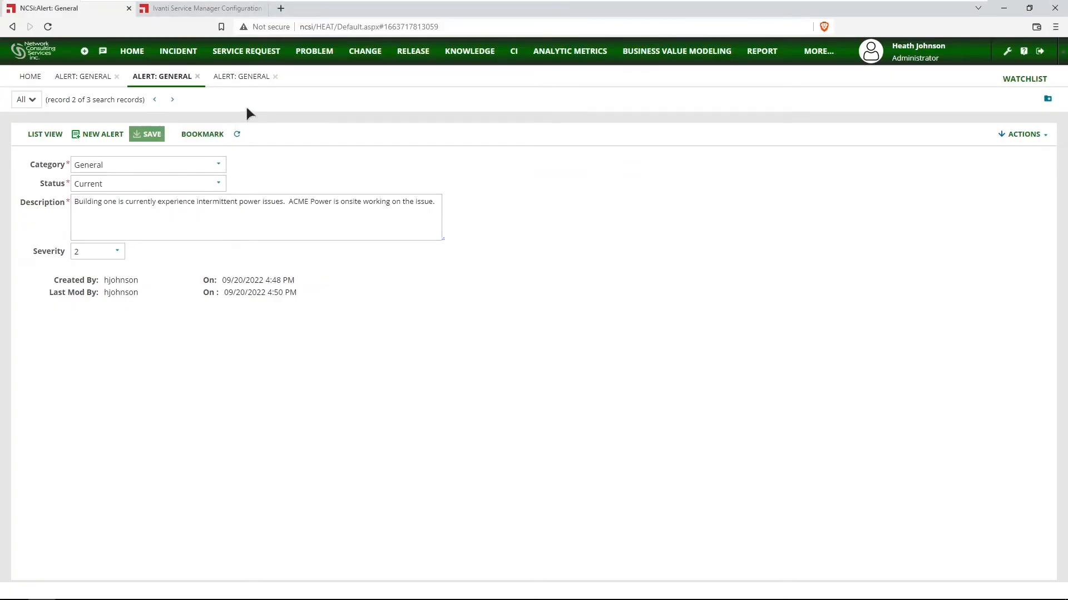
- Bring up the full alert list in a new workspace and open the Internet-is-down alert
{"action": "left_click", "coordinate": [812, 54]}
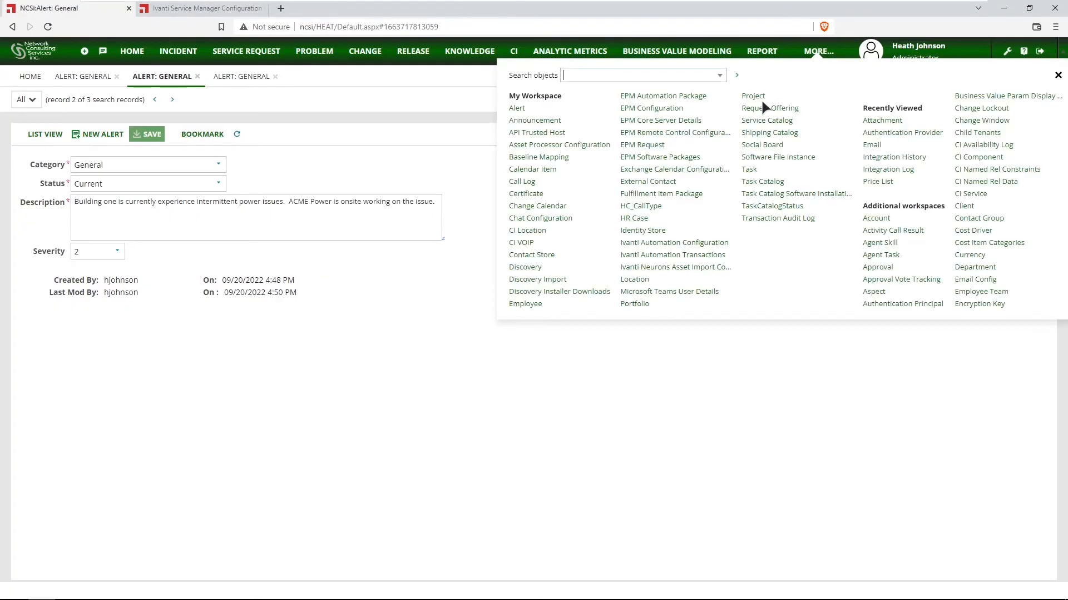
{"action": "left_click", "coordinate": [518, 243]}
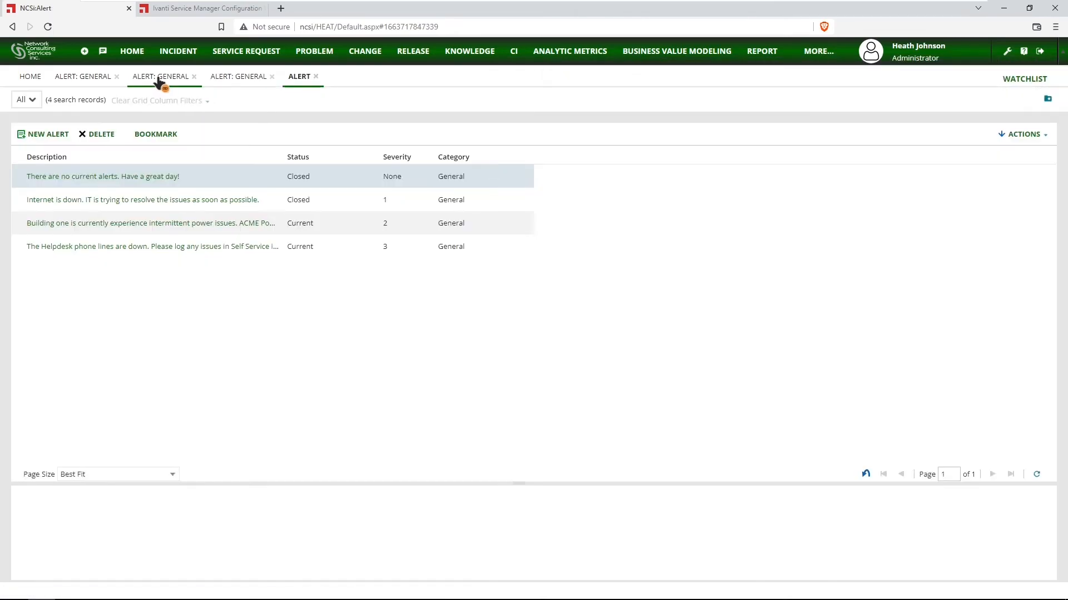
{"action": "left_click", "coordinate": [157, 78]}
{"action": "left_click", "coordinate": [238, 79]}
{"action": "left_click", "coordinate": [300, 78]}
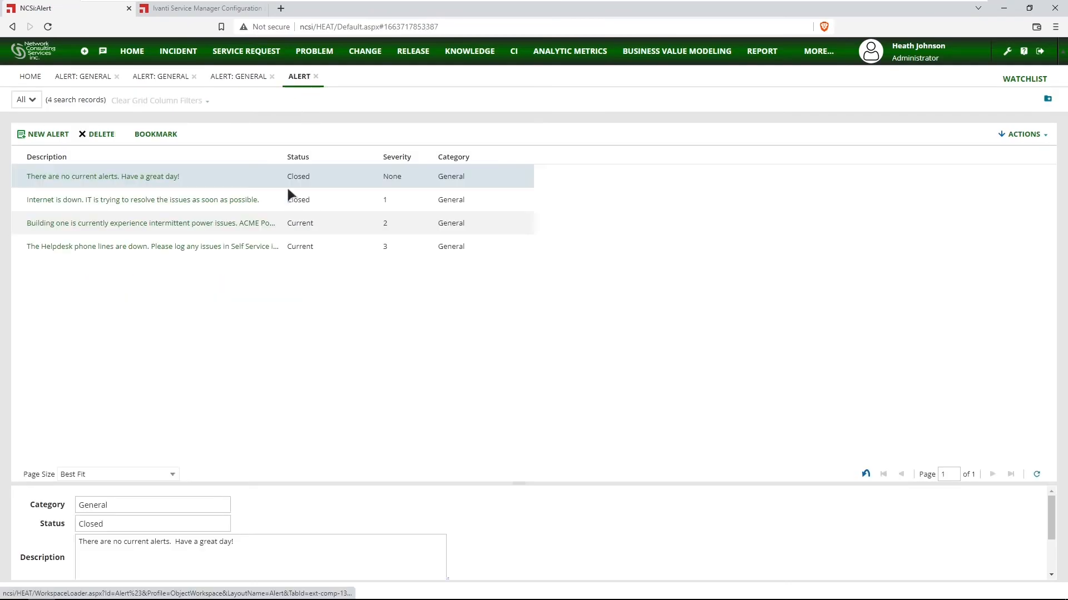
{"action": "left_click", "coordinate": [167, 201]}
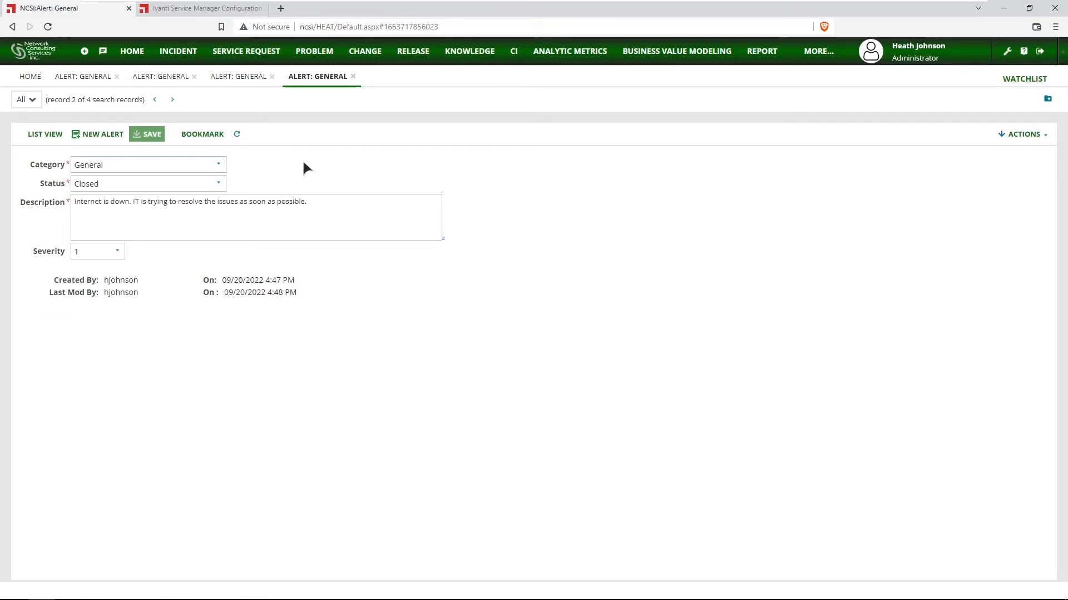
- Refresh the no-current-alerts record, check its status and related alerts, and go back to the building one power alert
{"action": "left_click", "coordinate": [71, 77]}
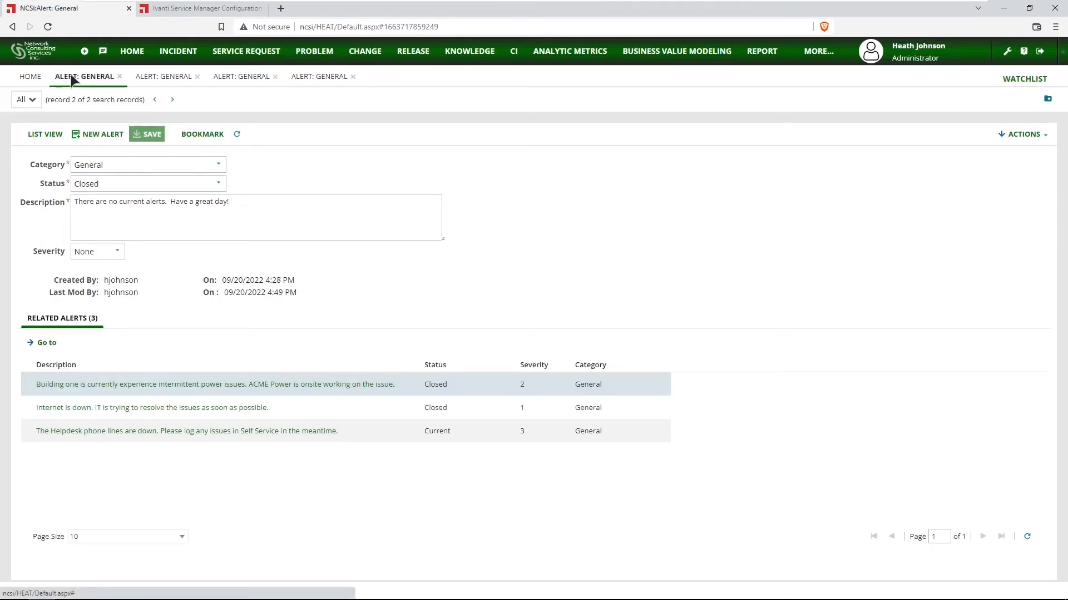
{"action": "left_click", "coordinate": [176, 83]}
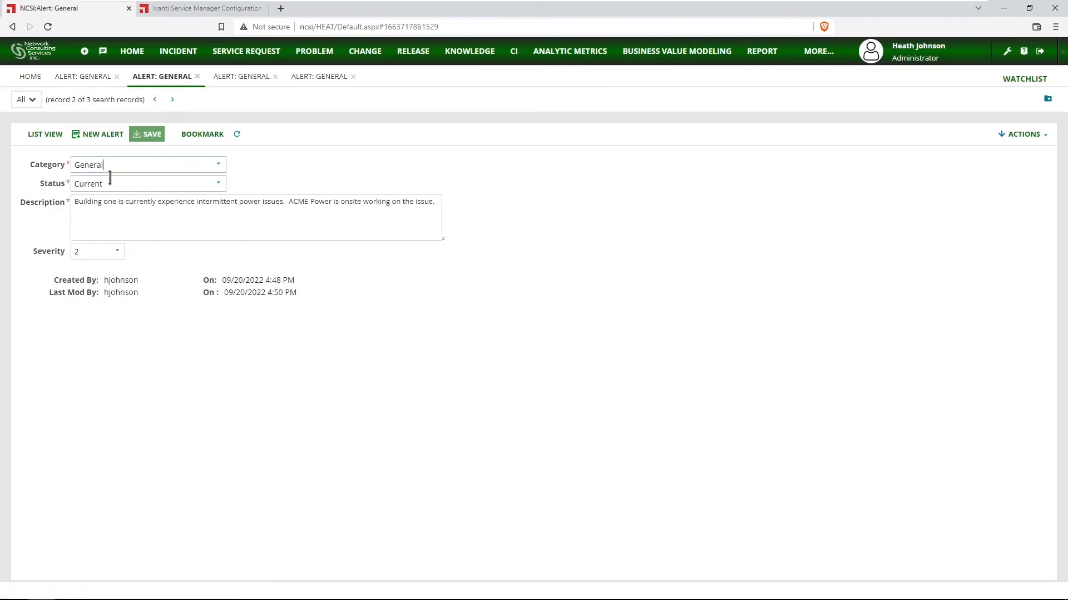
{"action": "left_click", "coordinate": [84, 77]}
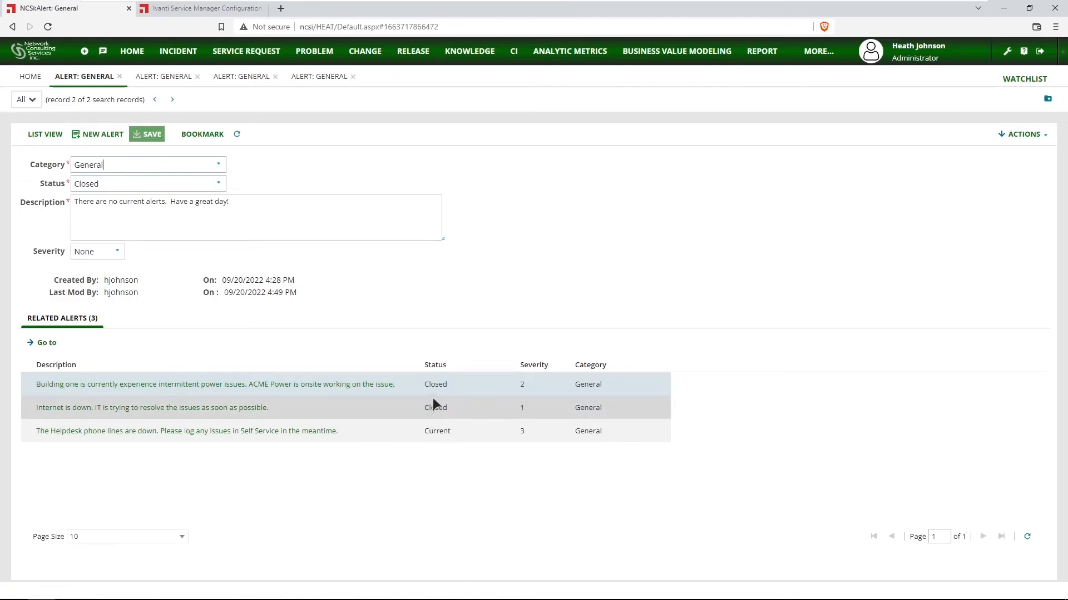
{"action": "left_click", "coordinate": [237, 135]}
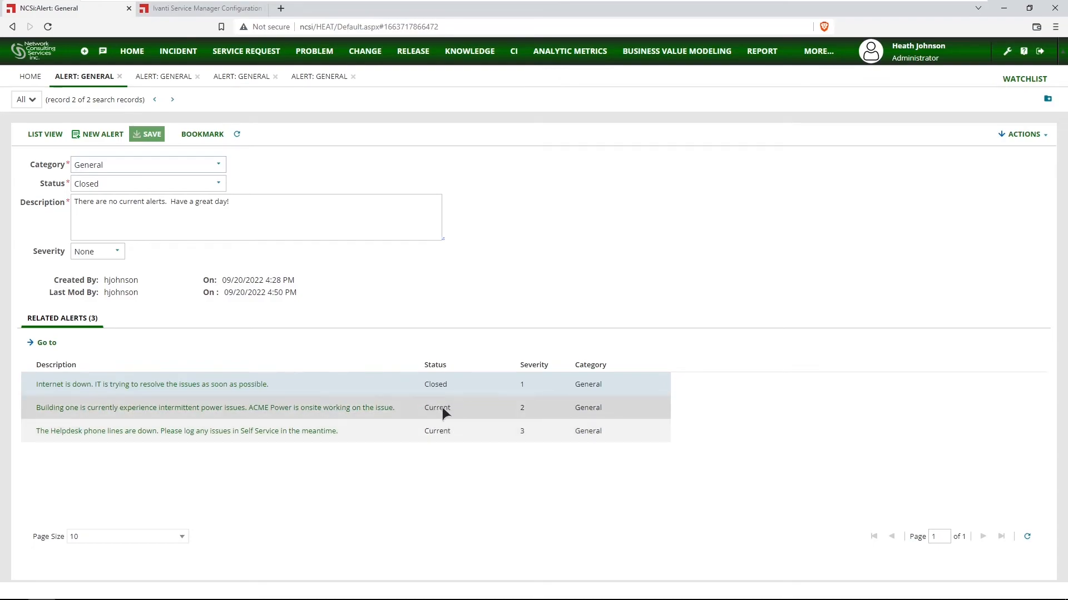
{"action": "left_click", "coordinate": [75, 184]}
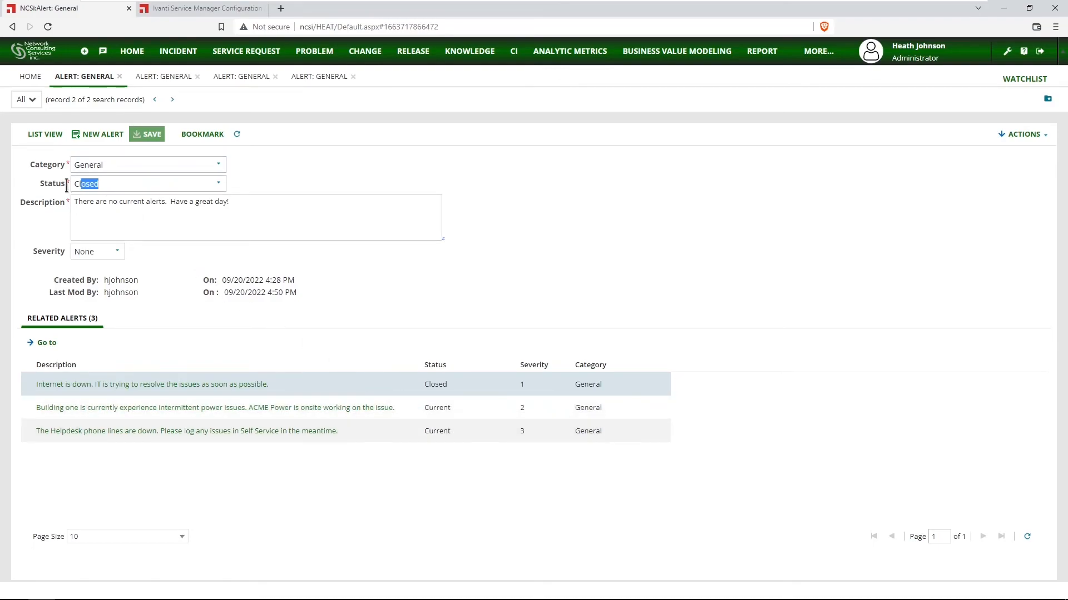
{"action": "left_click", "coordinate": [176, 78]}
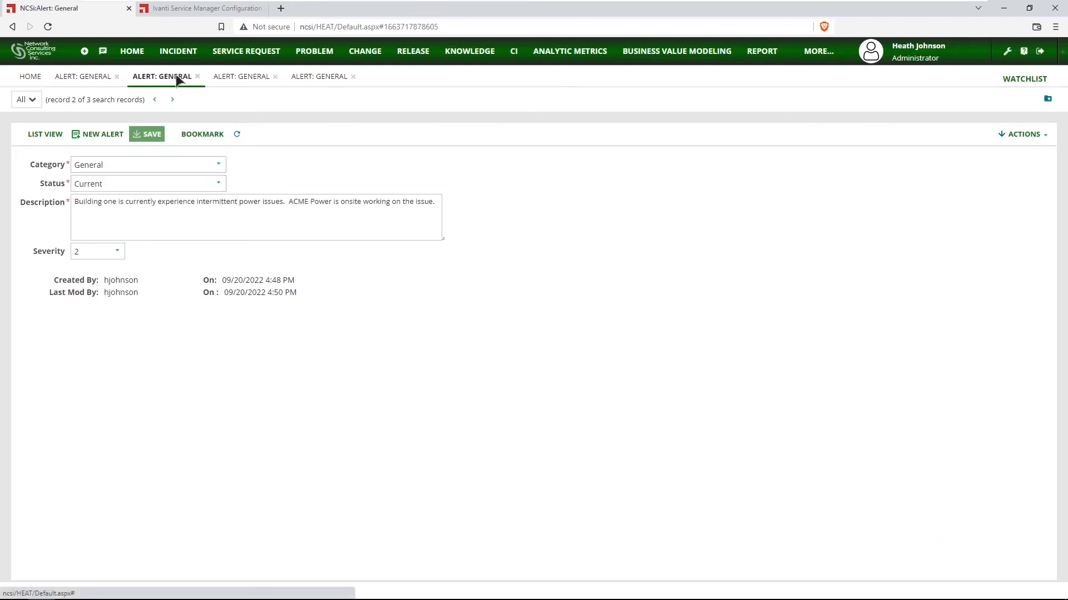
- Set the status of the building one power alert and the Helpdesk phone lines alert to Closed, saving each record
{"action": "left_click", "coordinate": [218, 185]}
{"action": "left_click", "coordinate": [106, 202]}
{"action": "left_click", "coordinate": [155, 138]}
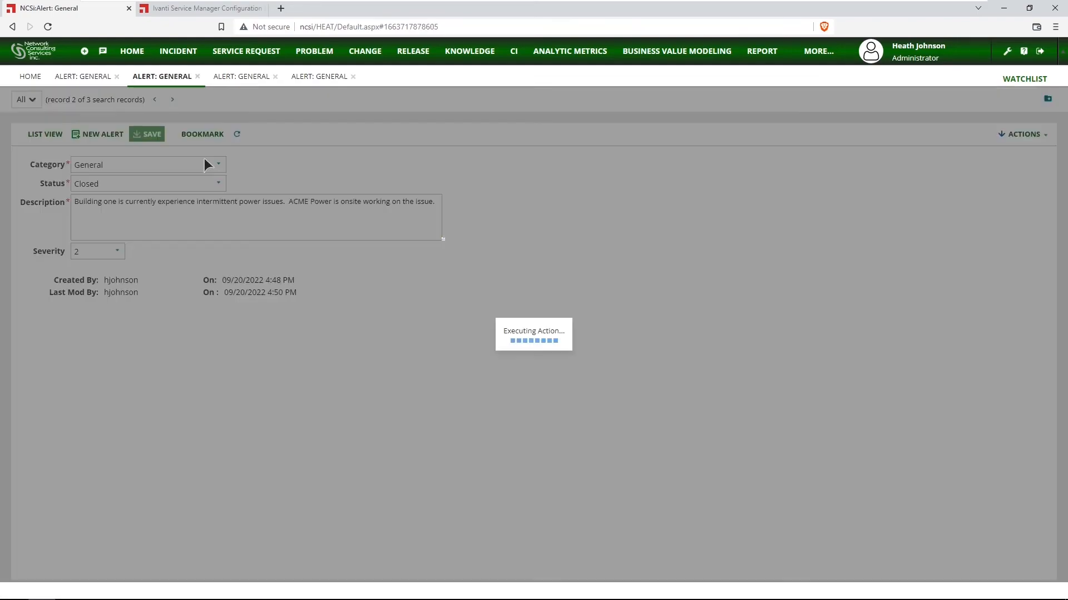
{"action": "left_click", "coordinate": [250, 82]}
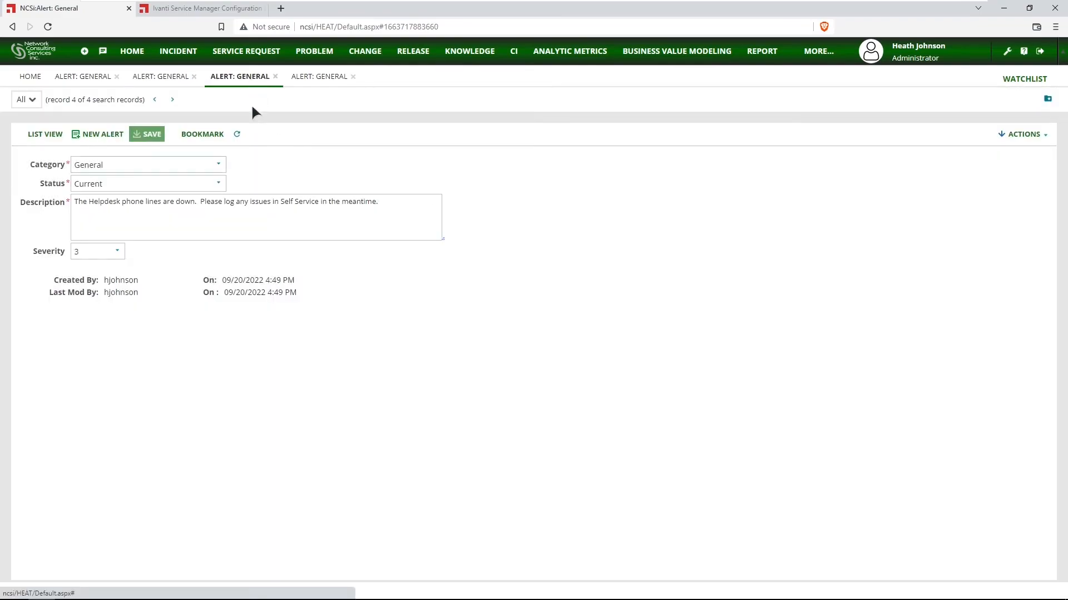
{"action": "left_click", "coordinate": [218, 184]}
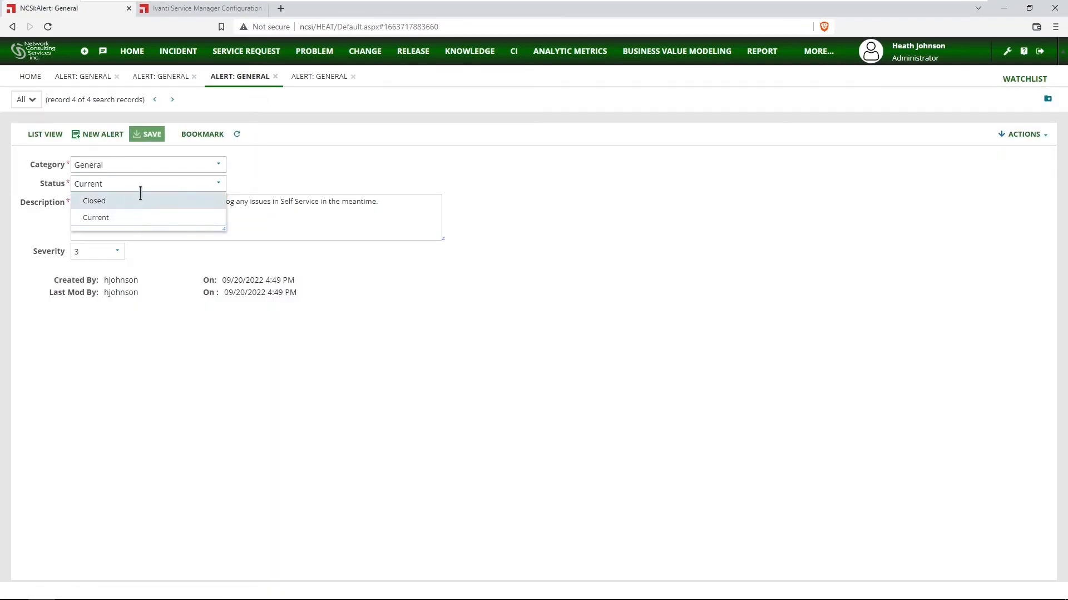
{"action": "left_click", "coordinate": [134, 202]}
{"action": "left_click", "coordinate": [146, 135]}
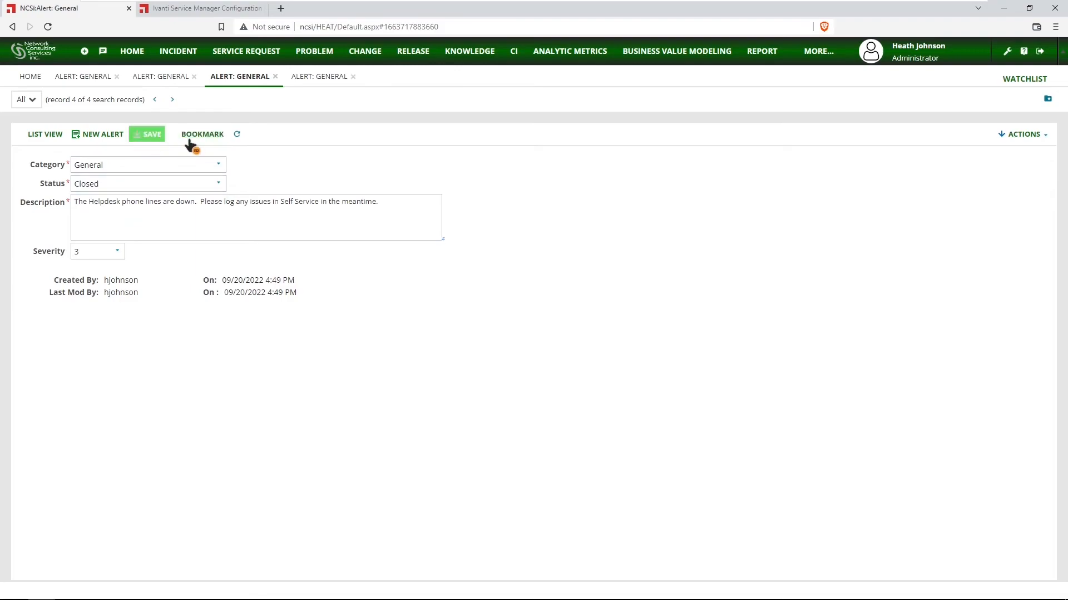
- Refresh the no-current-alerts record and check its status against the statuses of its related alerts
{"action": "left_click", "coordinate": [83, 77]}
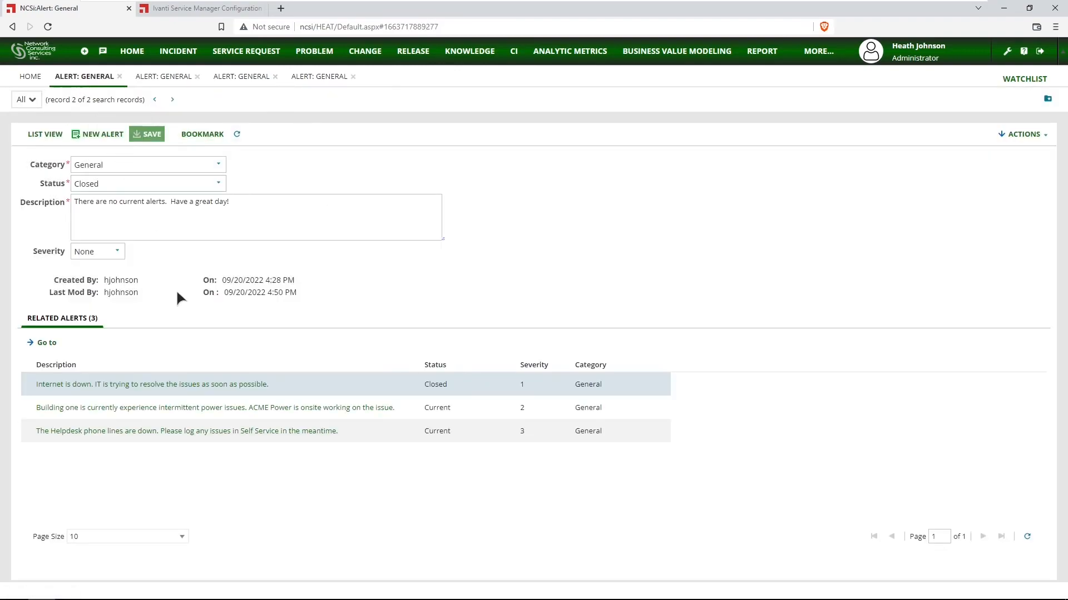
{"action": "left_click", "coordinate": [238, 135]}
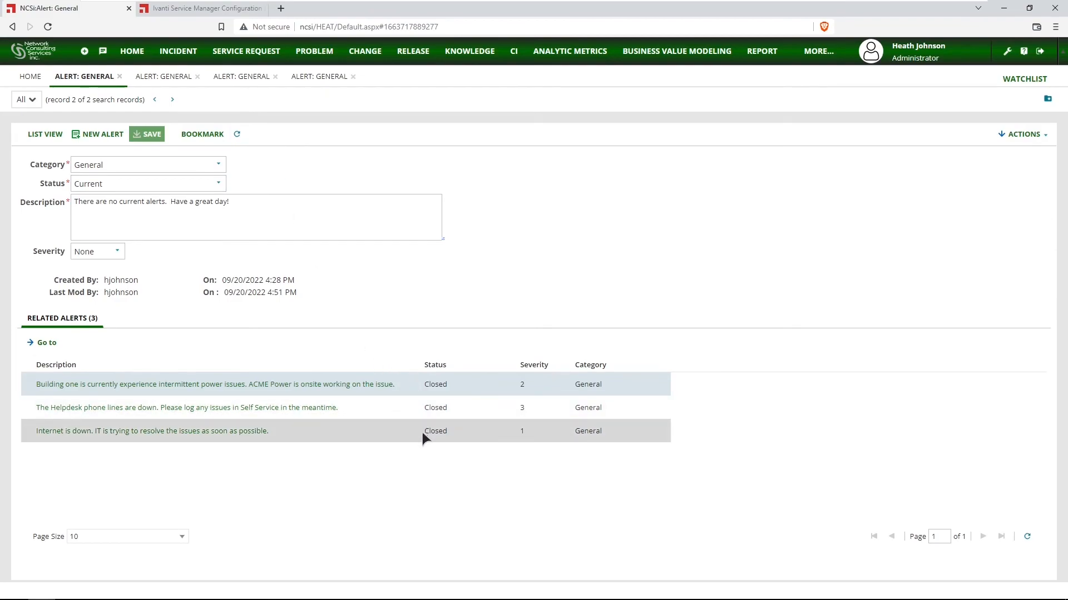
{"action": "double_click", "coordinate": [94, 185]}
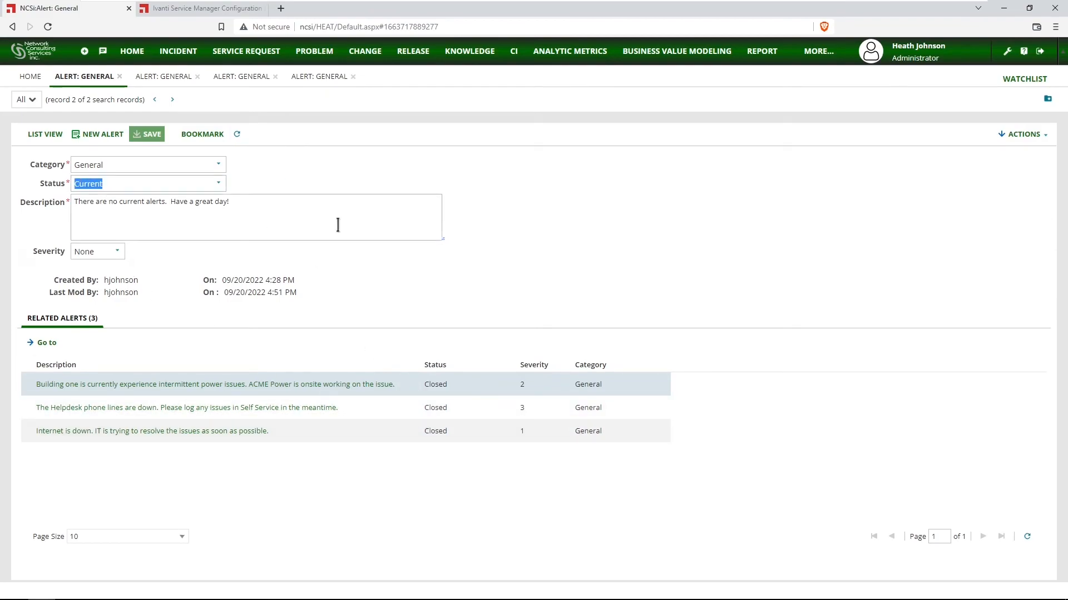
{"action": "left_click", "coordinate": [267, 516]}
- Switch to the self-service portal in the other browser, reload its home page to check the banner, and return to the alert records
{"action": "key", "text": "alt+Tab"}
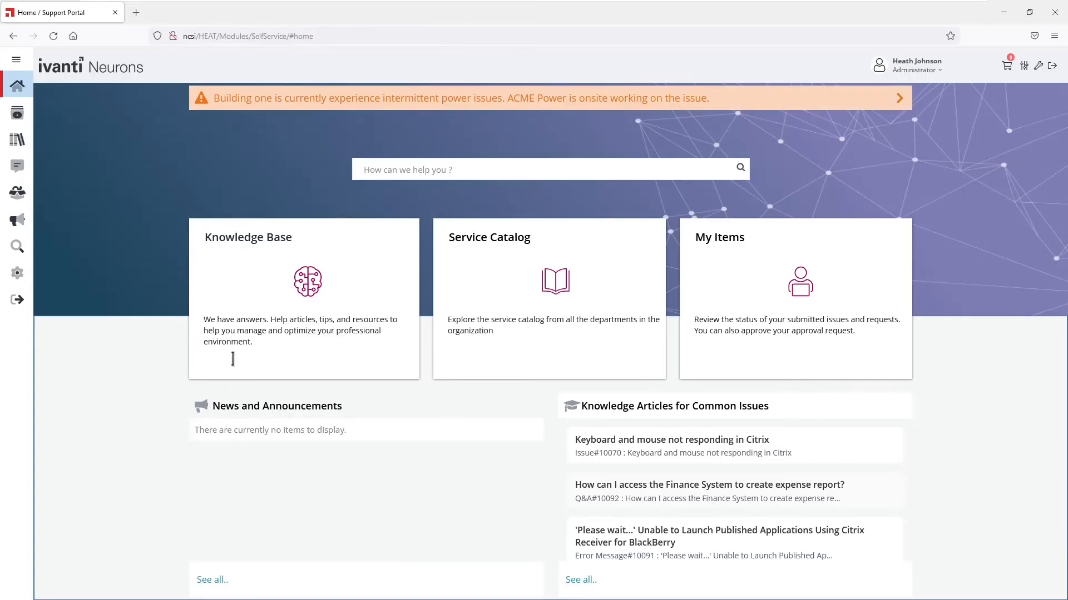
{"action": "left_click", "coordinate": [54, 36]}
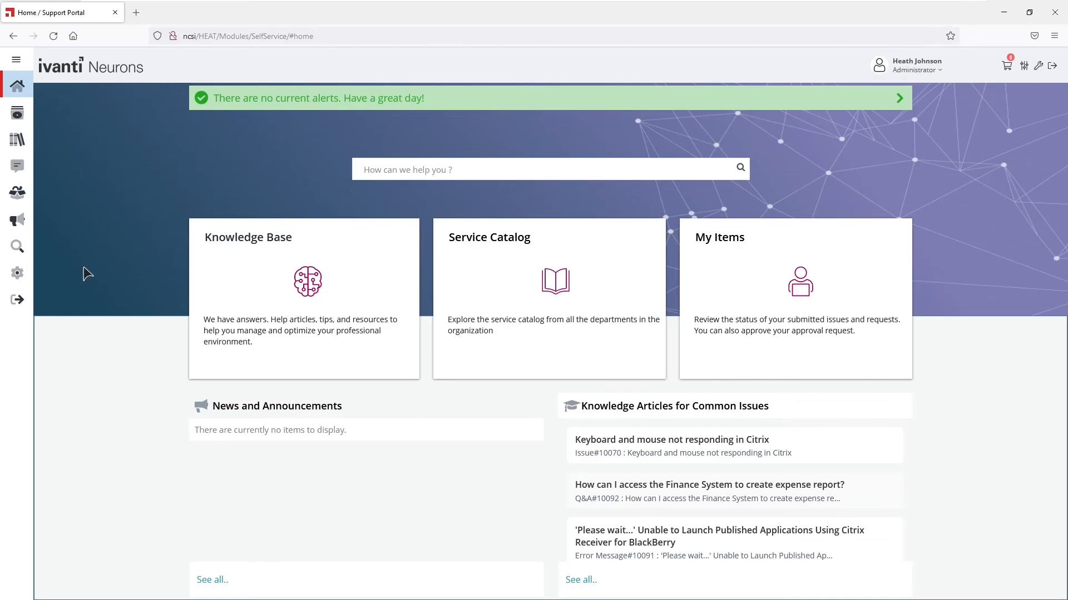
{"action": "key", "text": "alt+Tab"}
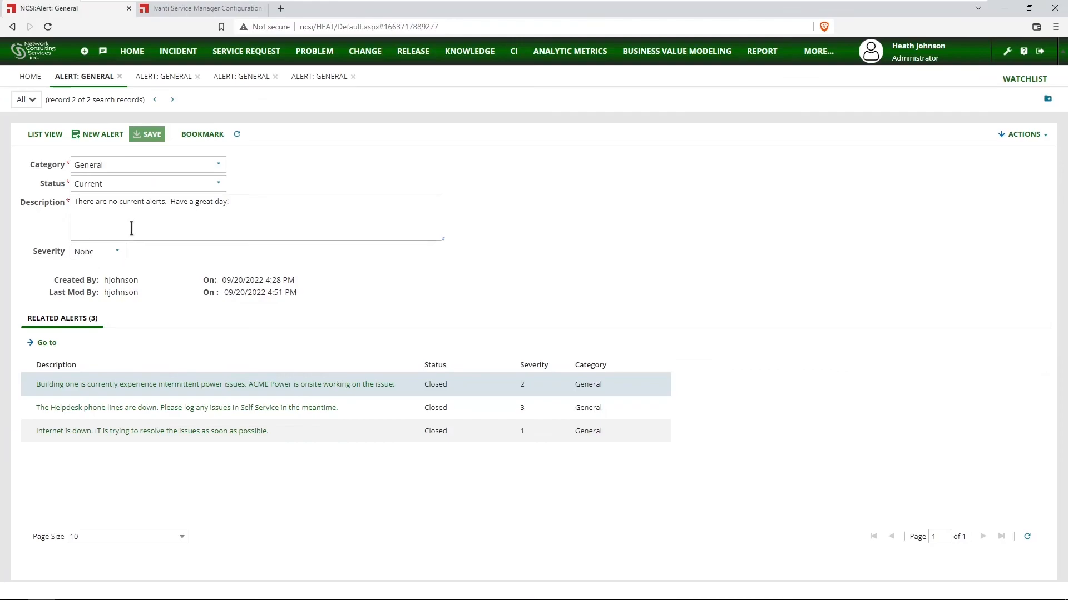
- Set the Internet-is-down alert's status to Current and save the record
{"action": "left_click", "coordinate": [311, 84]}
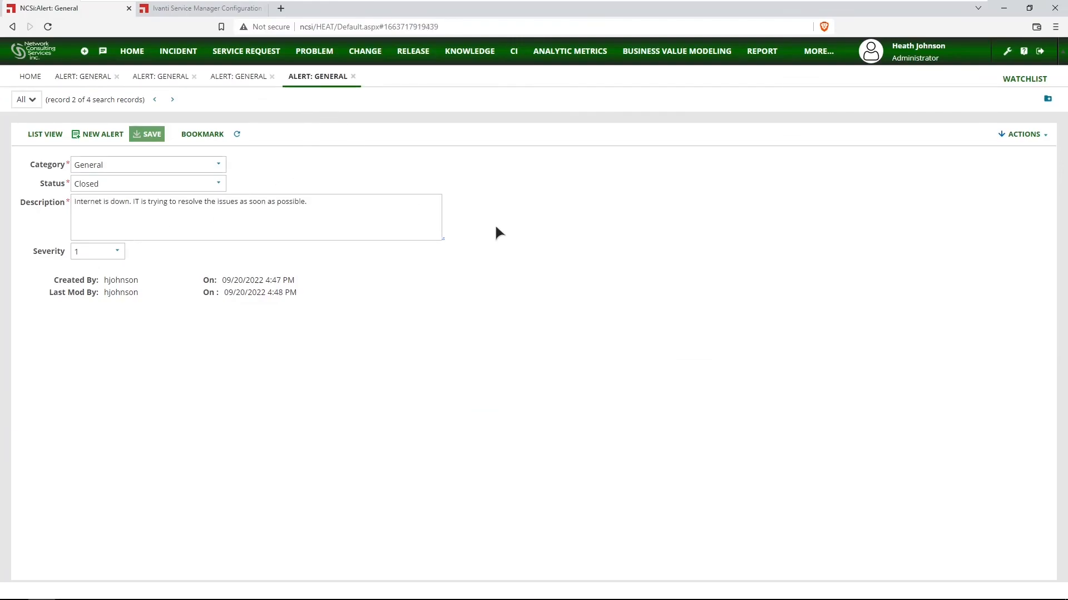
{"action": "left_click", "coordinate": [218, 184]}
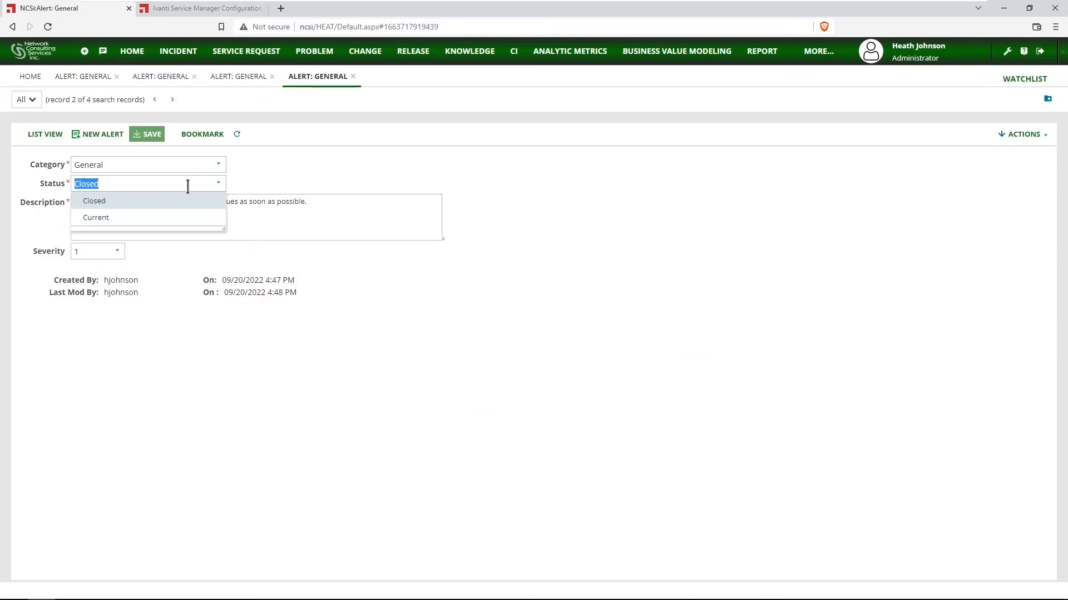
{"action": "left_click", "coordinate": [120, 222]}
{"action": "left_click", "coordinate": [149, 136]}
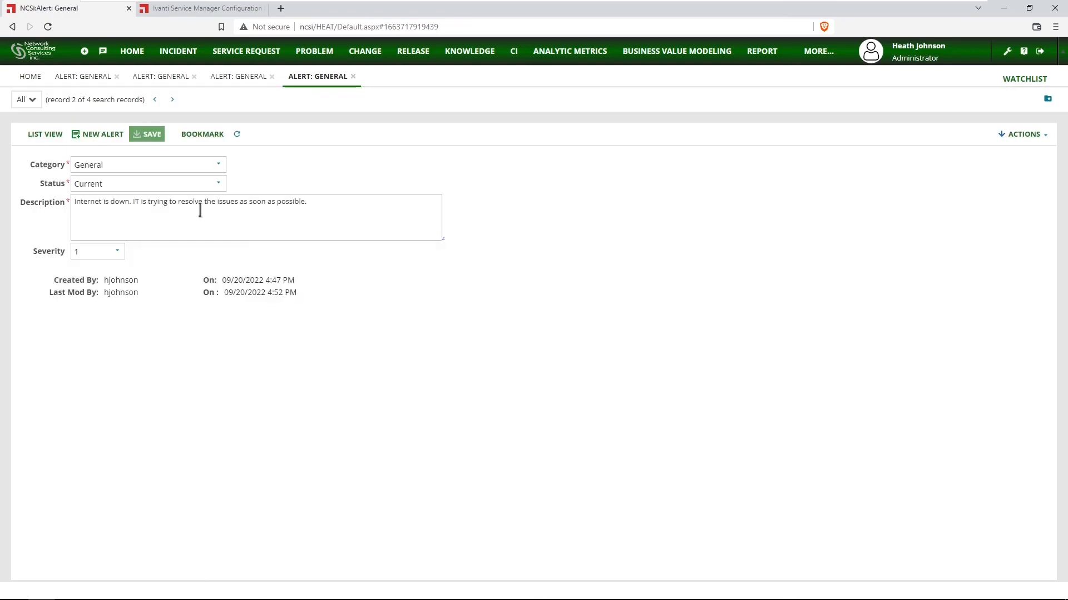
- Refresh the no-current-alerts record and check its own status and the Internet-is-down entry among its related alerts
{"action": "left_click", "coordinate": [89, 78]}
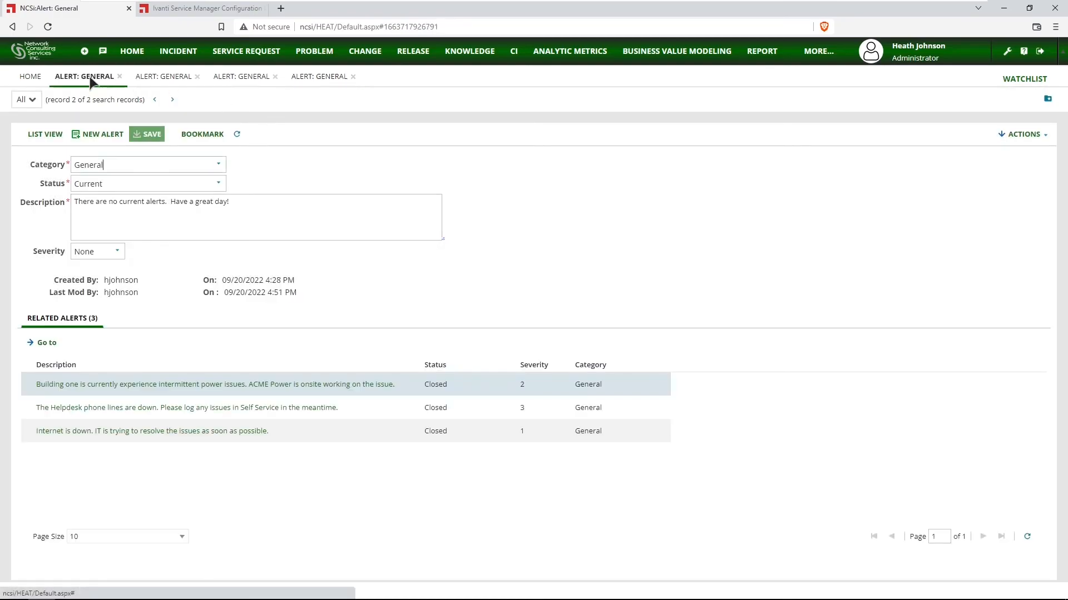
{"action": "left_click", "coordinate": [238, 135]}
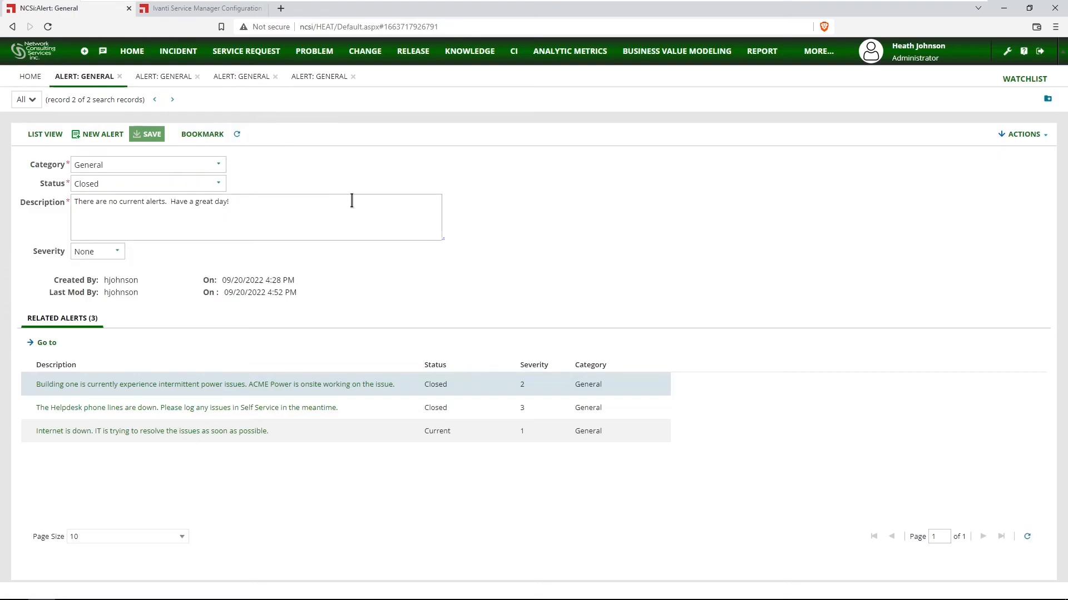
{"action": "left_click", "coordinate": [65, 182]}
{"action": "left_click", "coordinate": [453, 432]}
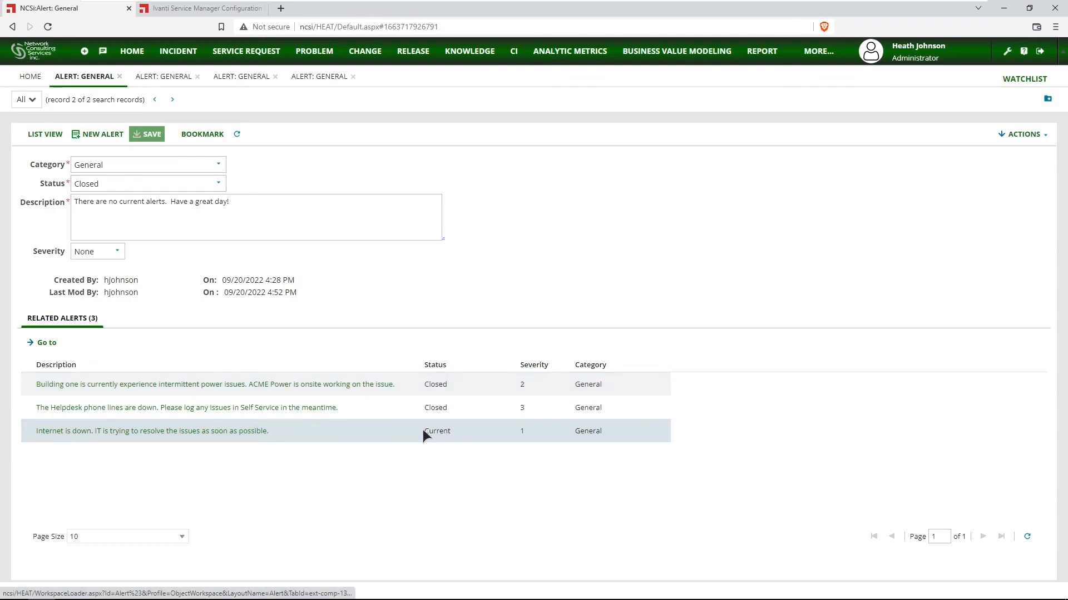
{"action": "left_click_drag", "start_coordinate": [456, 428], "coordinate": [417, 430]}
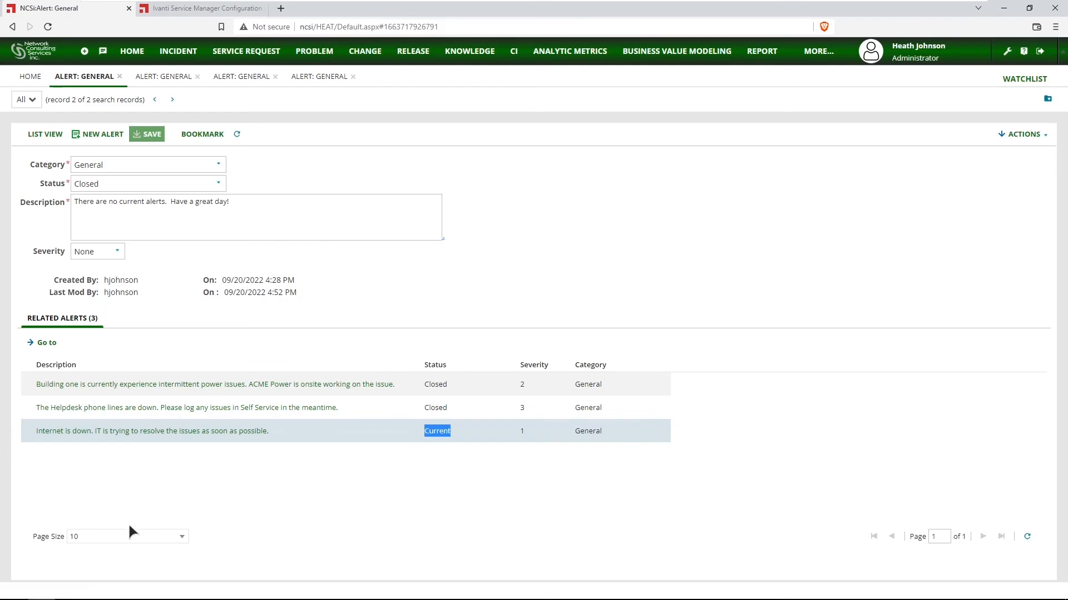
- Reload the self-service portal's home page in the other browser to check the banner for the Internet outage, and return to the alert records
{"action": "left_click", "coordinate": [69, 590]}
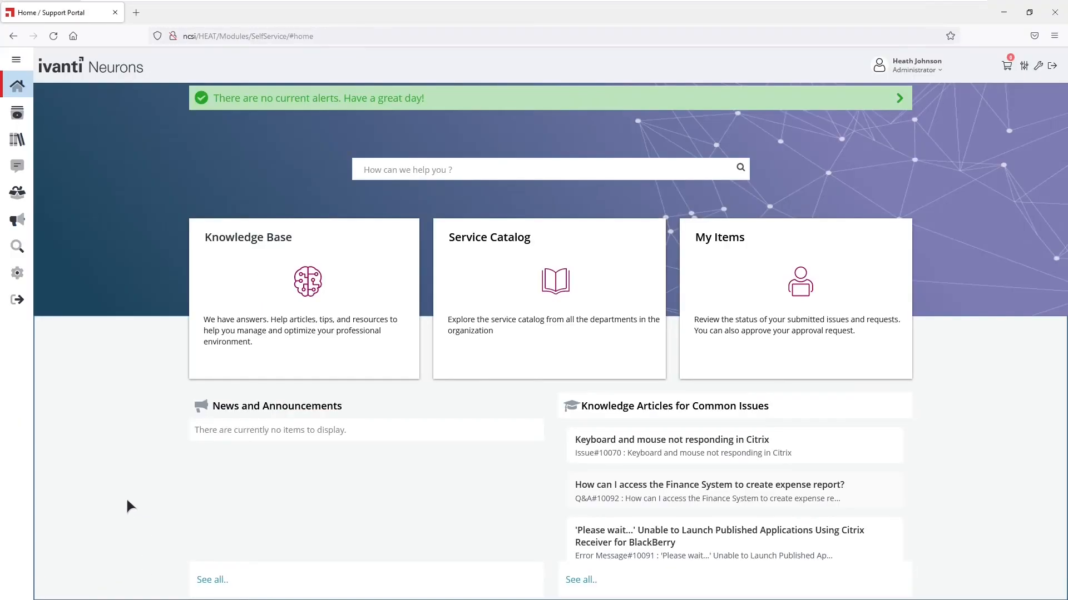
{"action": "left_click", "coordinate": [53, 36]}
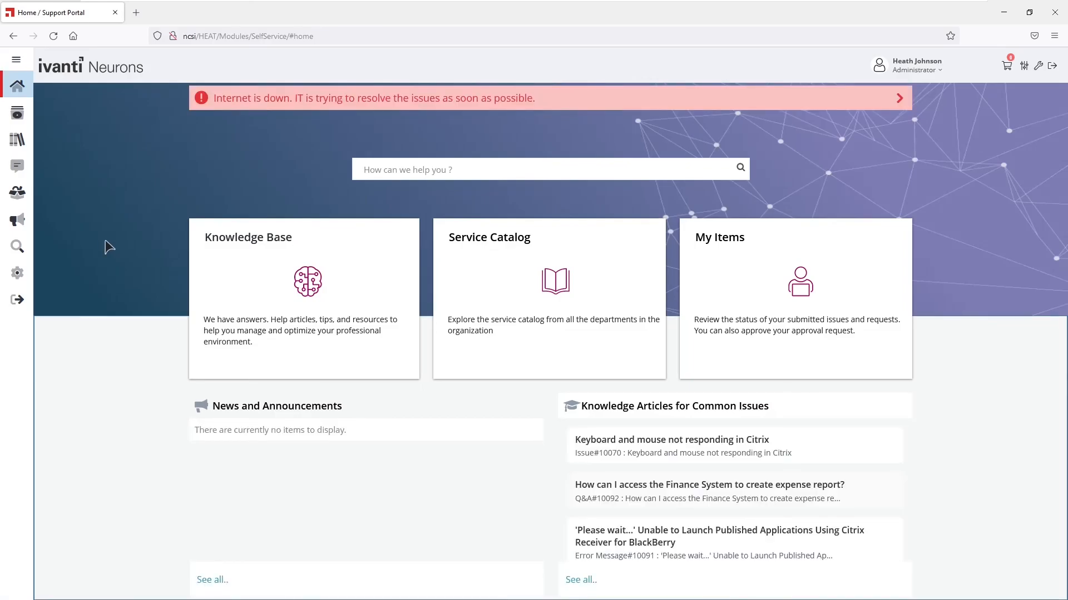
{"action": "key", "text": "alt+Tab"}
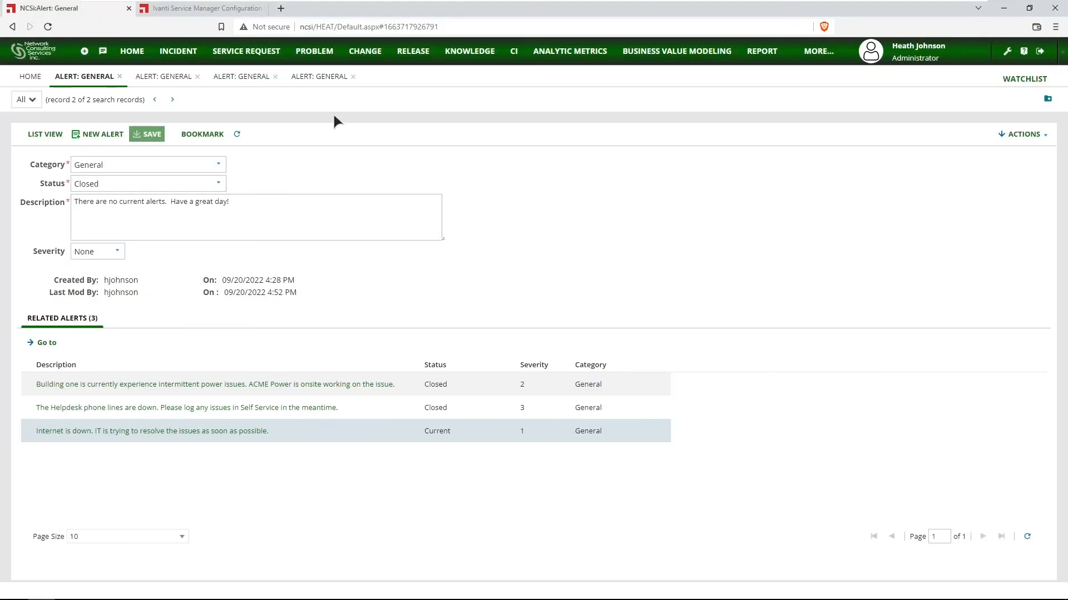
- Return to the full alert list from the Internet-is-down alert and delete that alert, confirming the deletion
{"action": "left_click", "coordinate": [325, 79]}
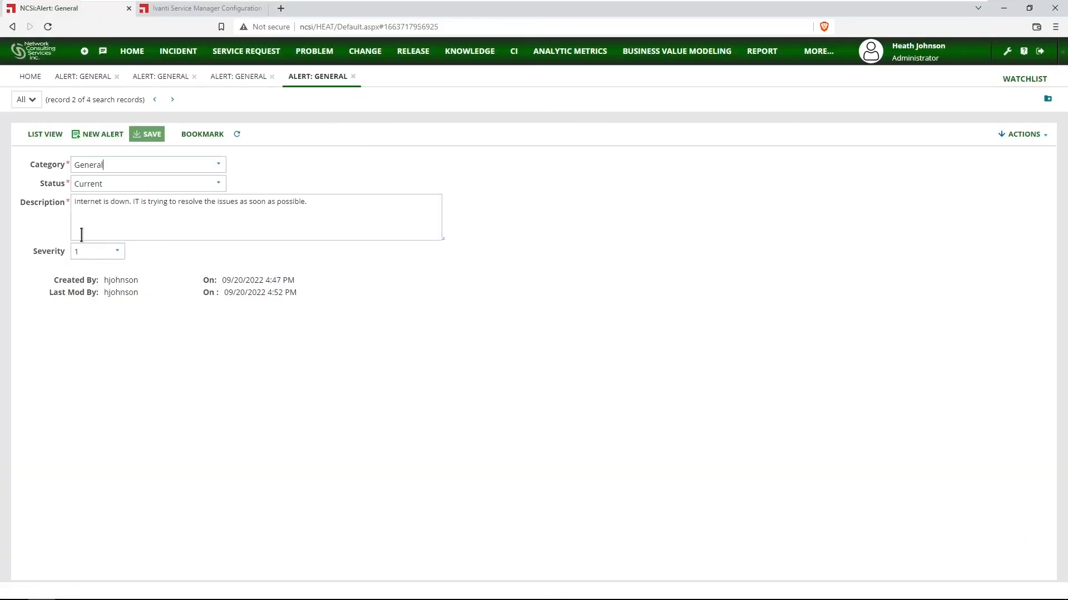
{"action": "left_click", "coordinate": [38, 135]}
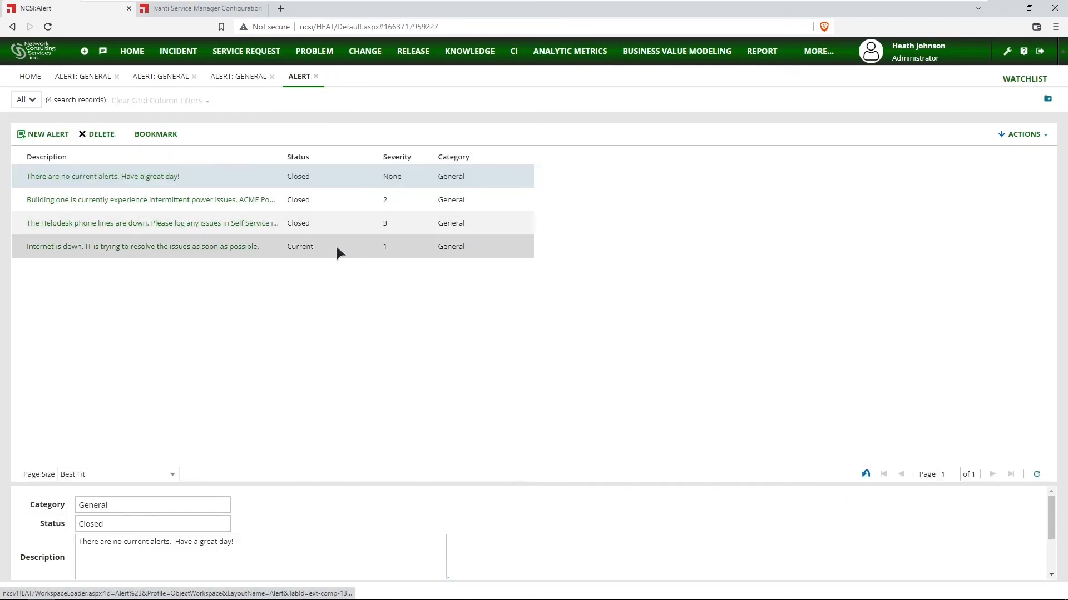
{"action": "left_click", "coordinate": [335, 246]}
{"action": "left_click", "coordinate": [101, 135]}
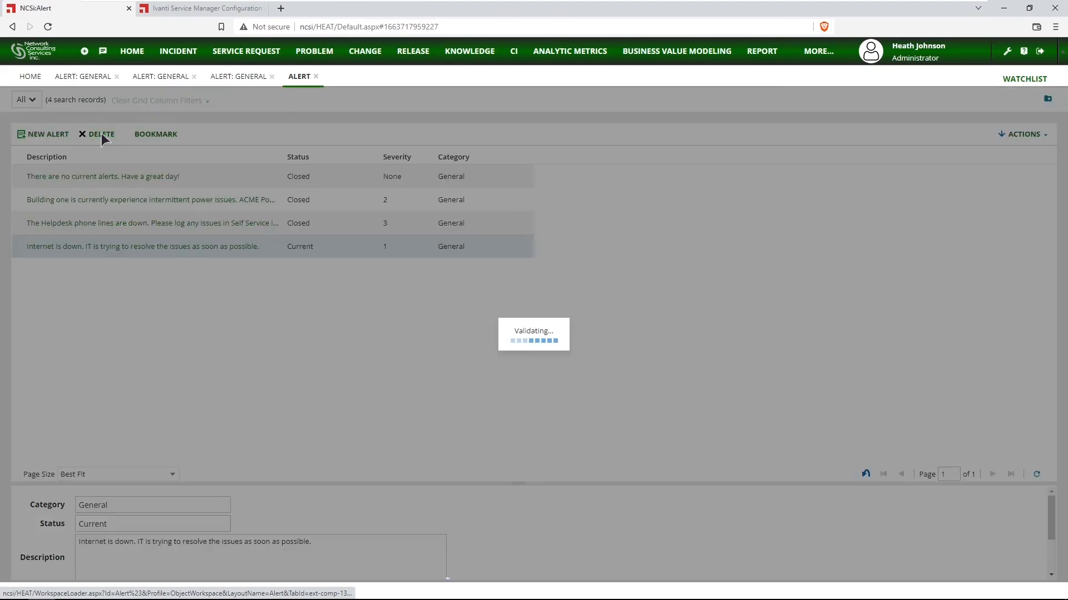
{"action": "left_click", "coordinate": [556, 406]}
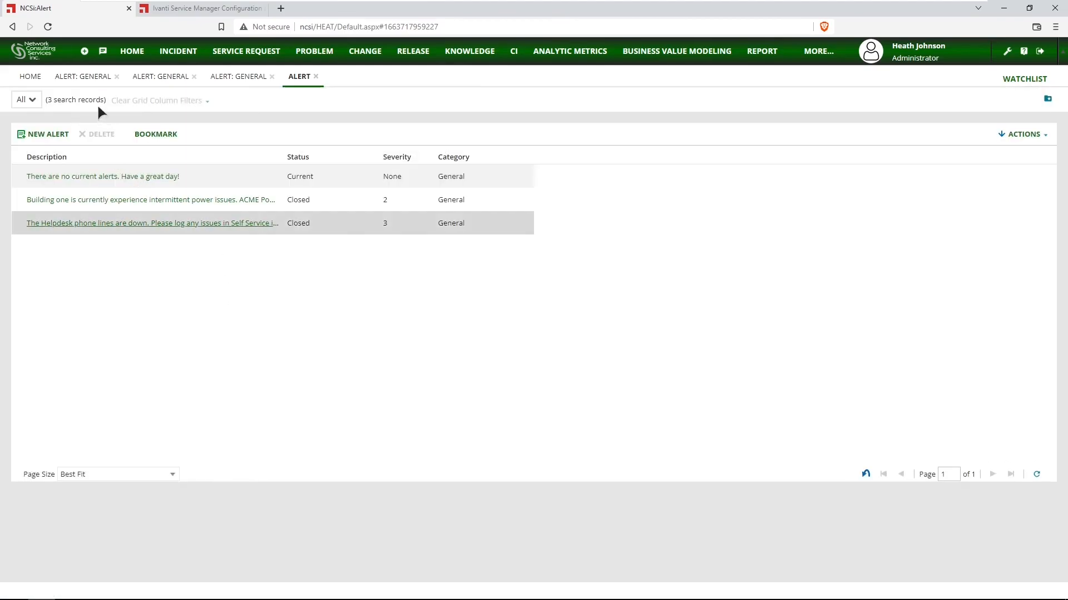
- Refresh the no-current-alerts record to check its status and related alerts, and reload the self-service portal in the other browser to check the banner
{"action": "left_click", "coordinate": [86, 77]}
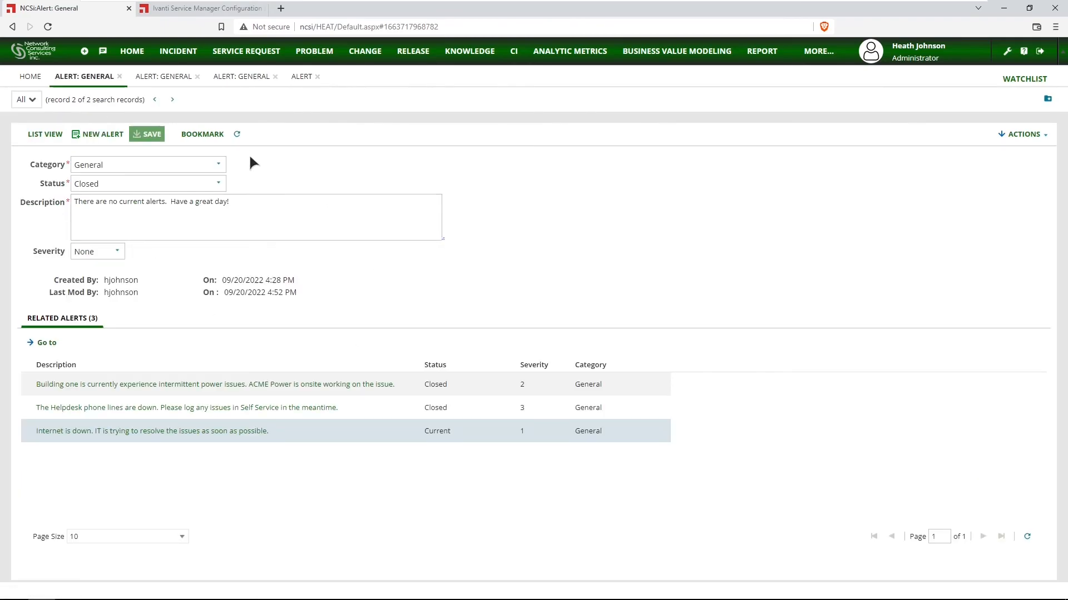
{"action": "left_click", "coordinate": [237, 134]}
{"action": "left_click", "coordinate": [118, 182]}
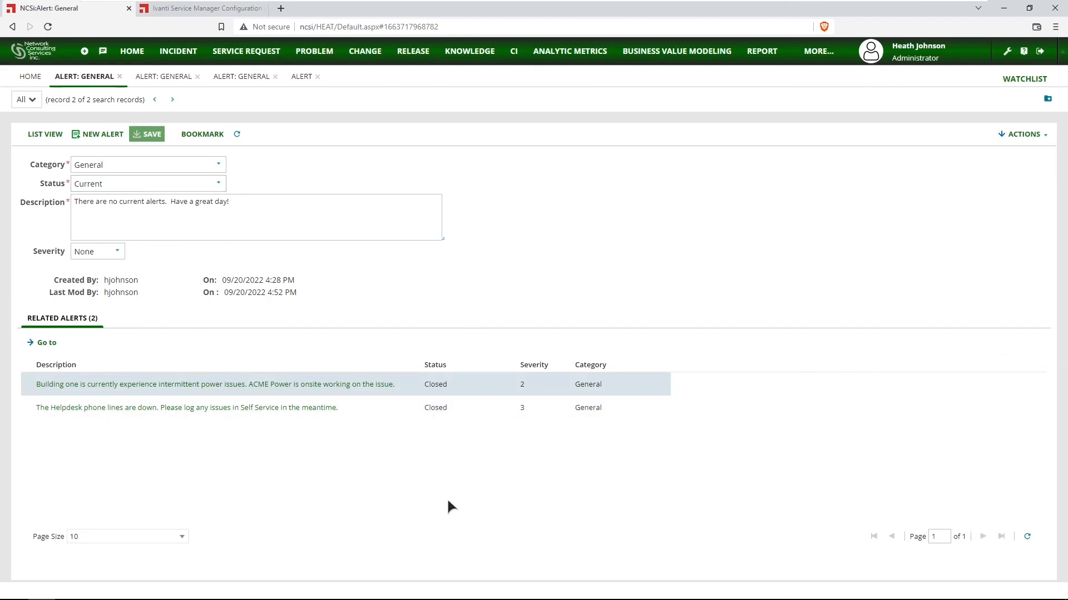
{"action": "key", "text": "alt+Tab"}
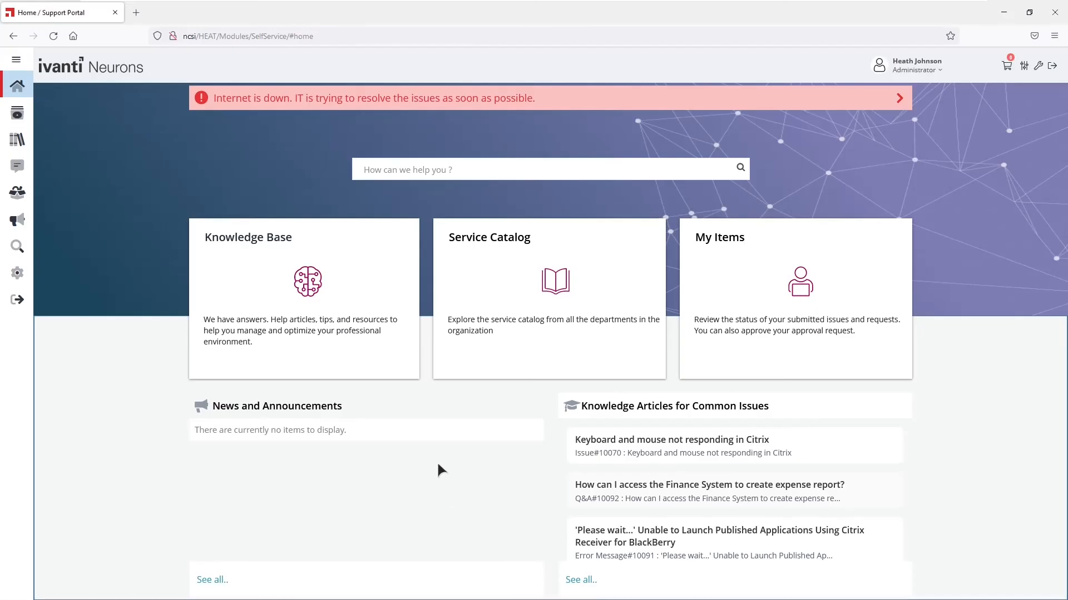
{"action": "left_click", "coordinate": [54, 37]}
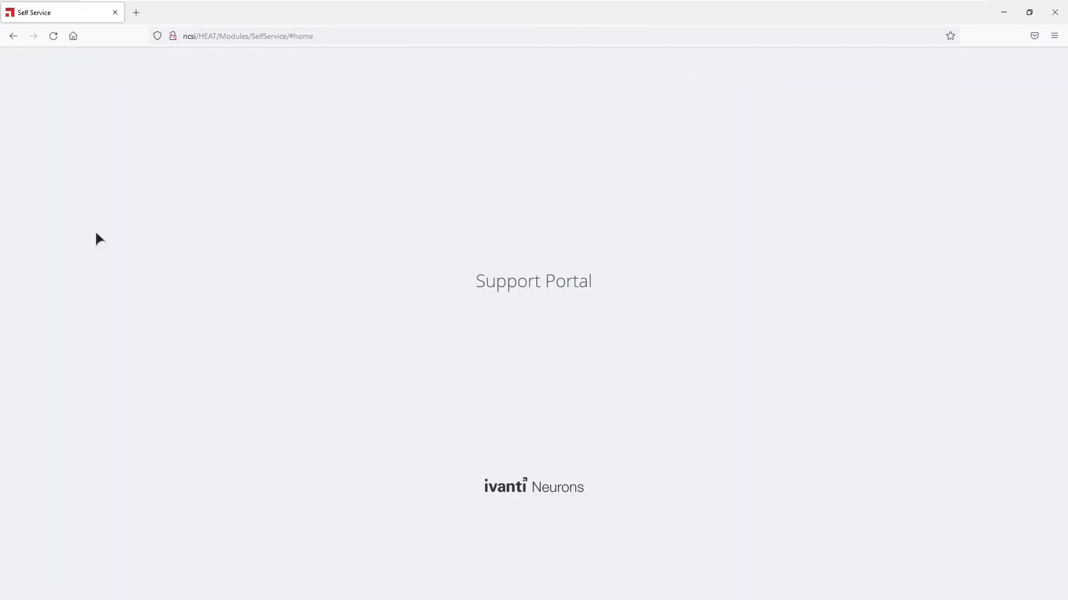